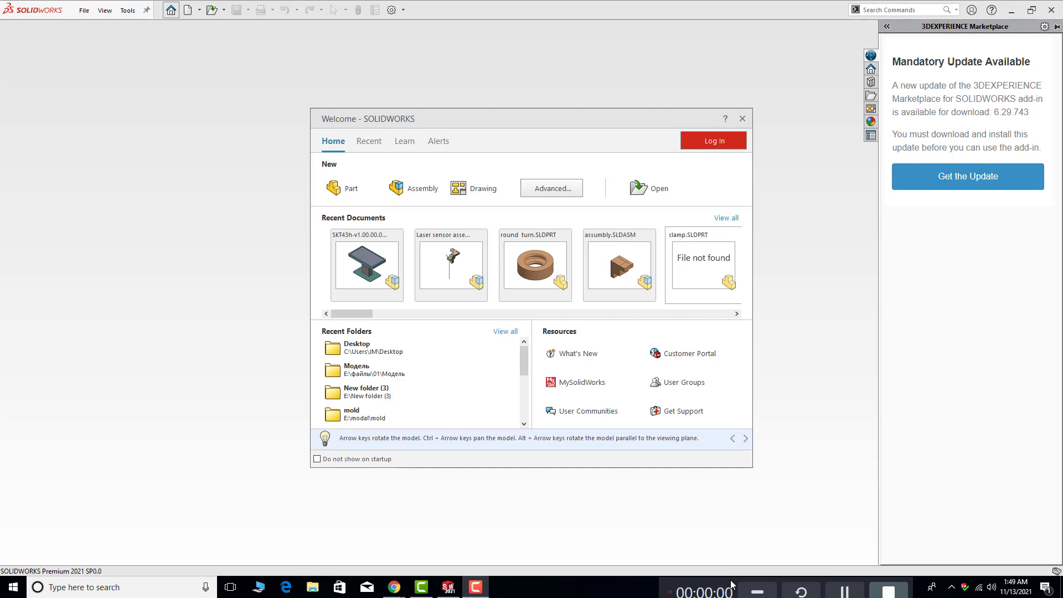
# Create a new part document and begin an empty sketch on the Front Plane
pyautogui.click(343, 189)
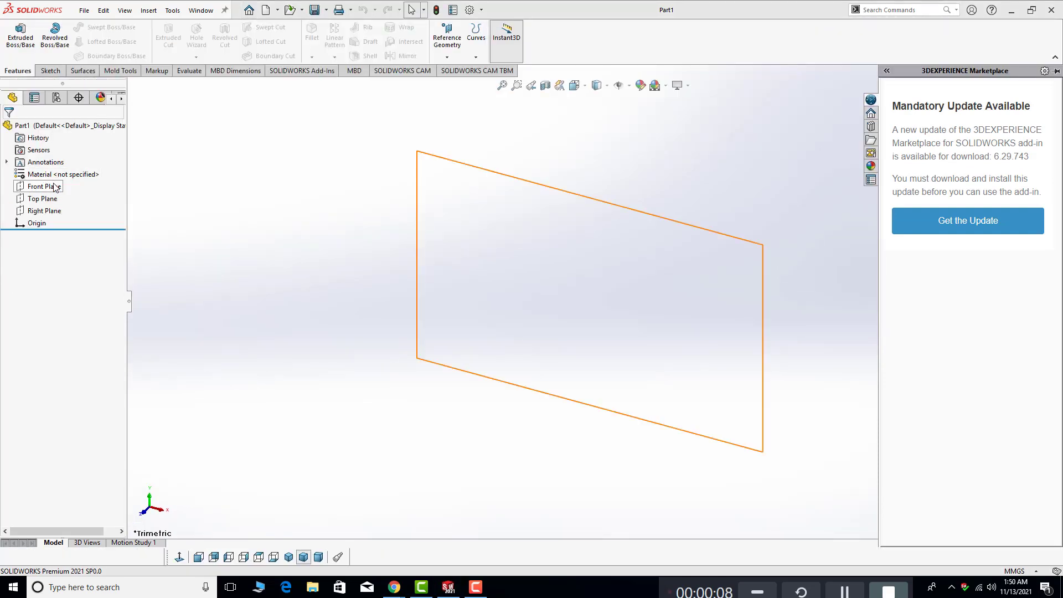
pyautogui.click(55, 187)
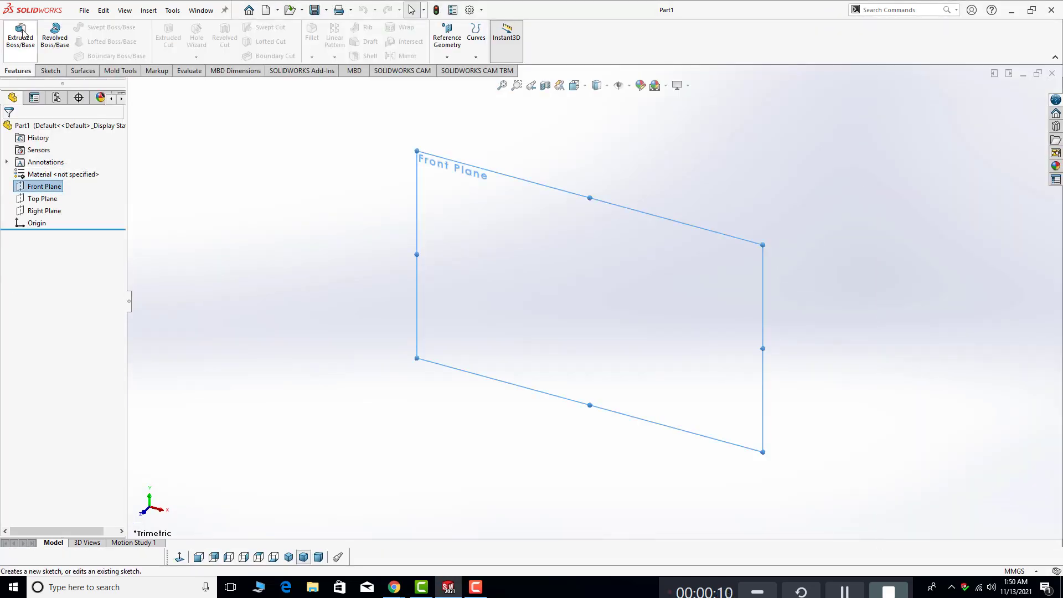
pyautogui.click(56, 174)
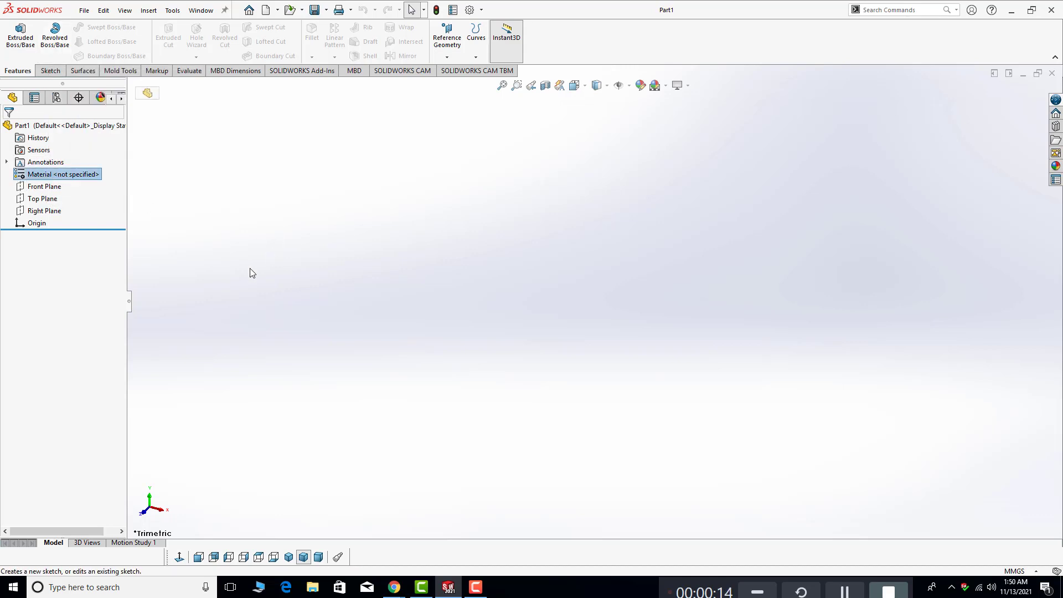
pyautogui.click(58, 186)
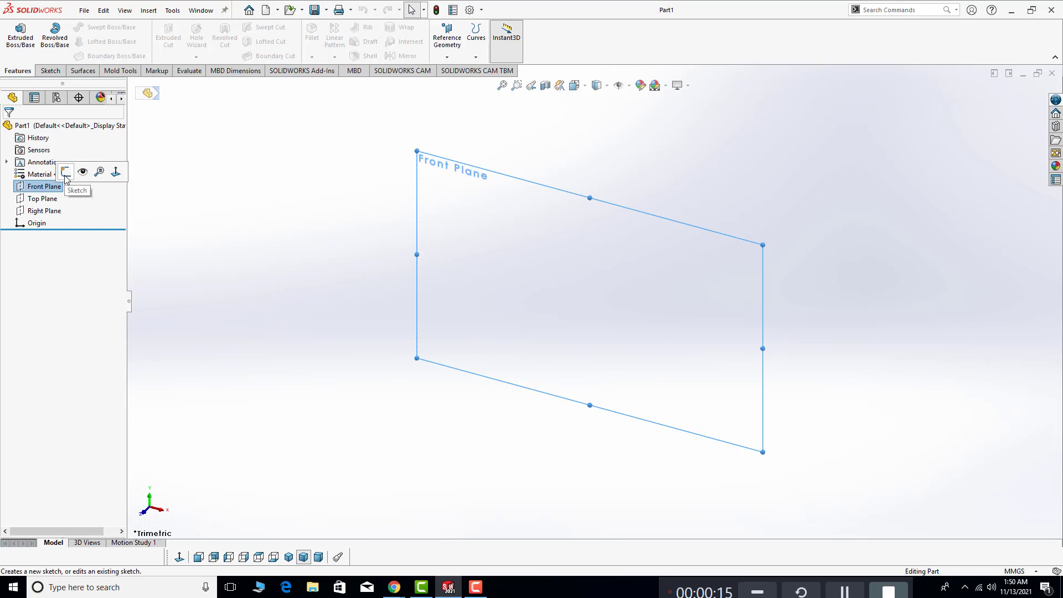
pyautogui.click(65, 174)
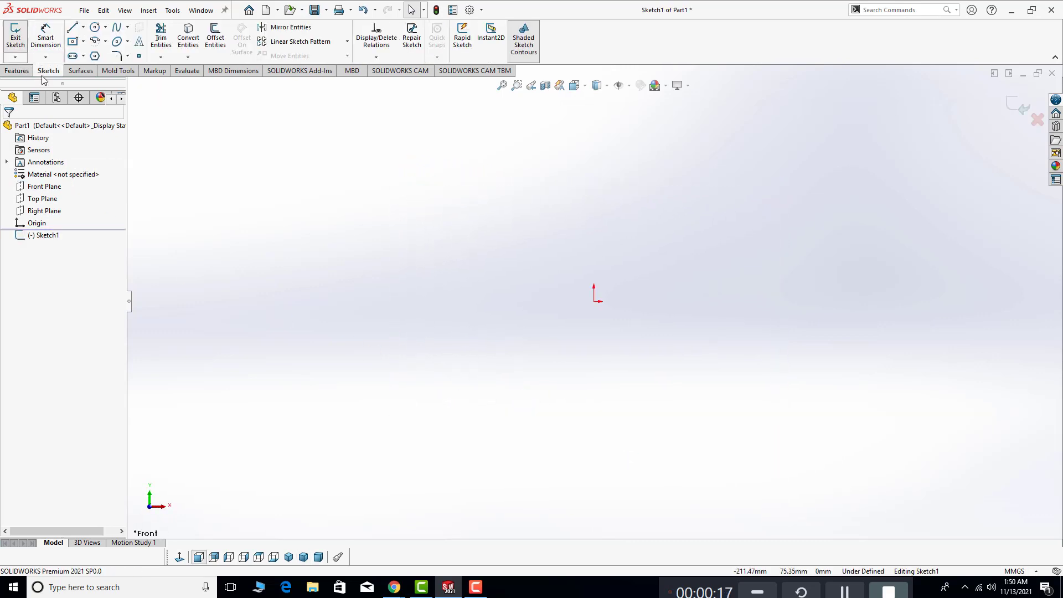
# Draw a vertical centerline running through the origin from above to below it
pyautogui.click(17, 70)
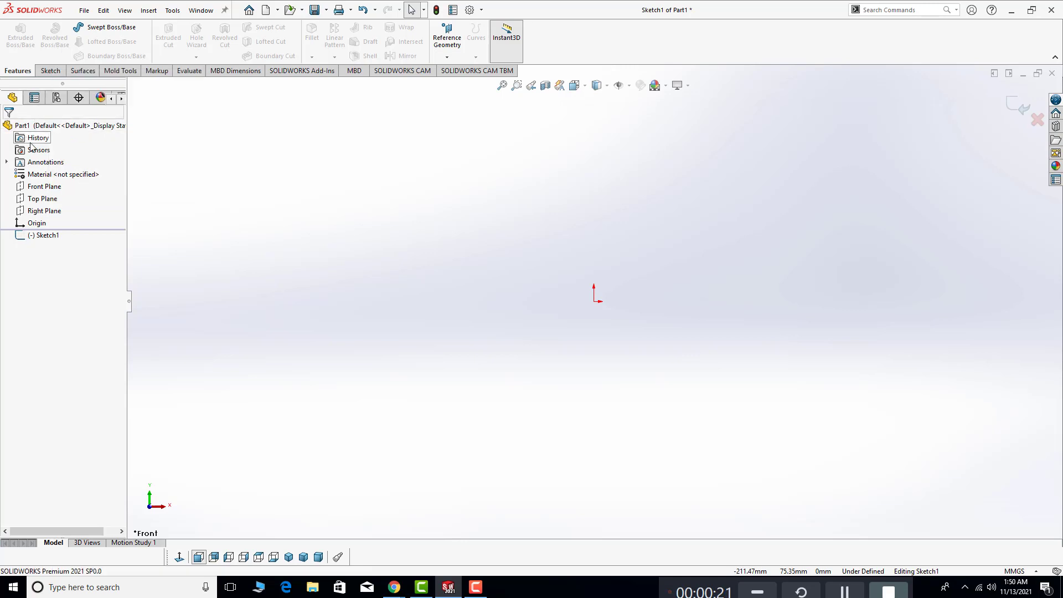
pyautogui.click(51, 70)
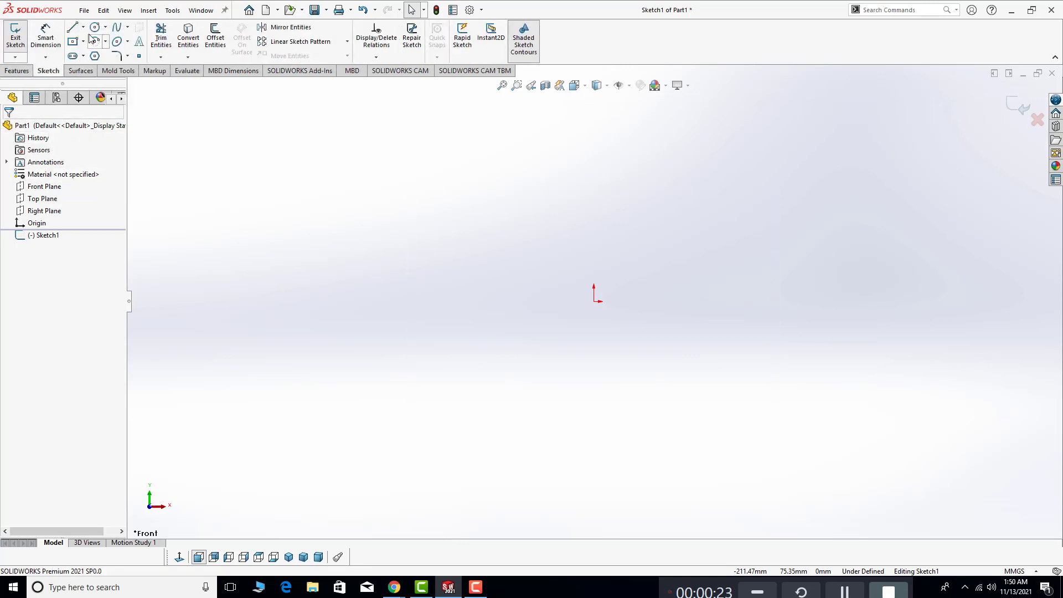
pyautogui.click(83, 28)
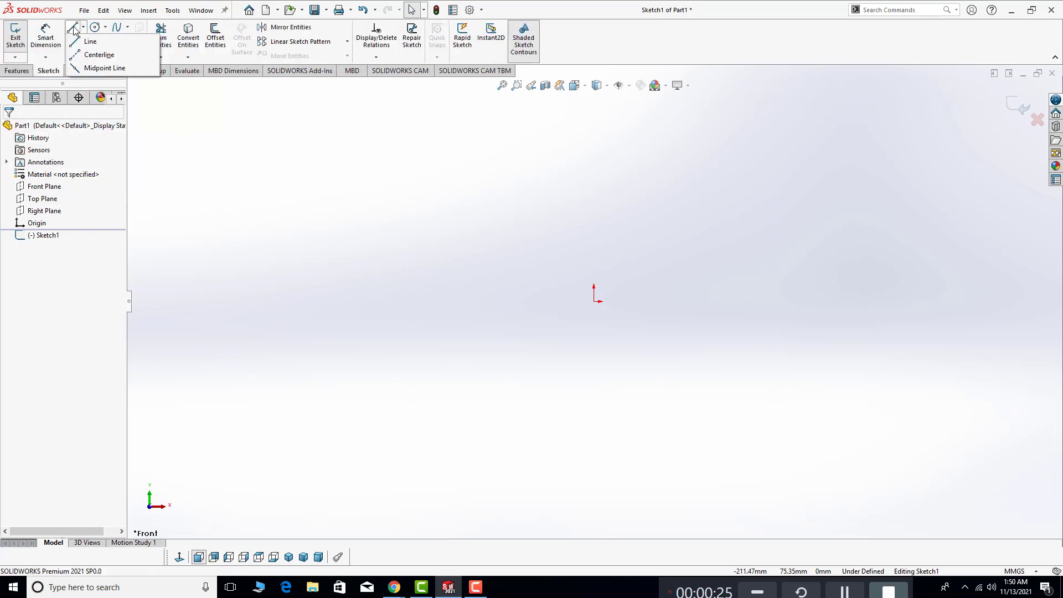
pyautogui.click(97, 54)
pyautogui.click(594, 149)
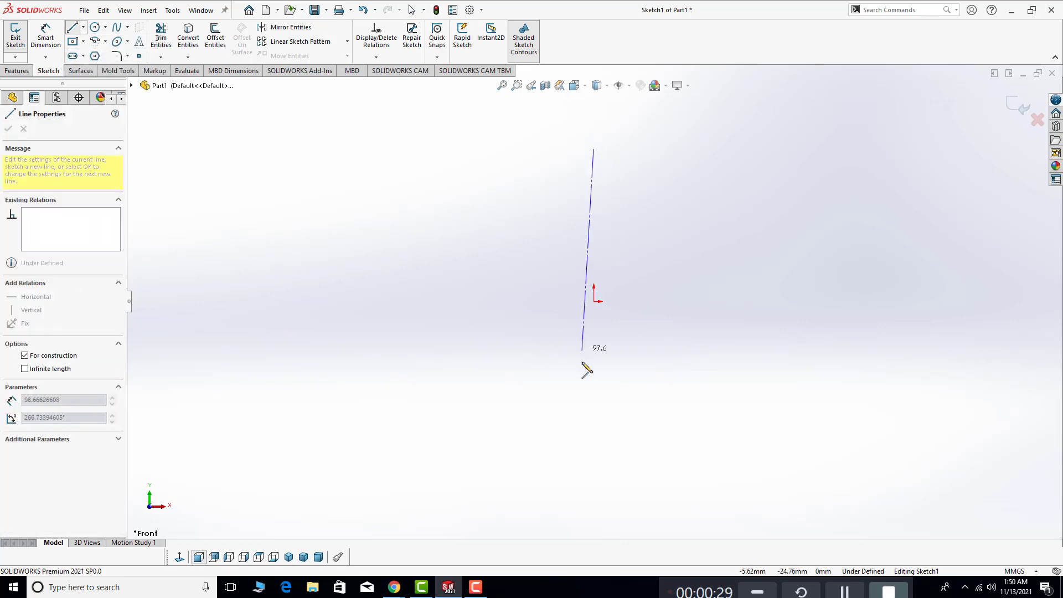
pyautogui.click(593, 448)
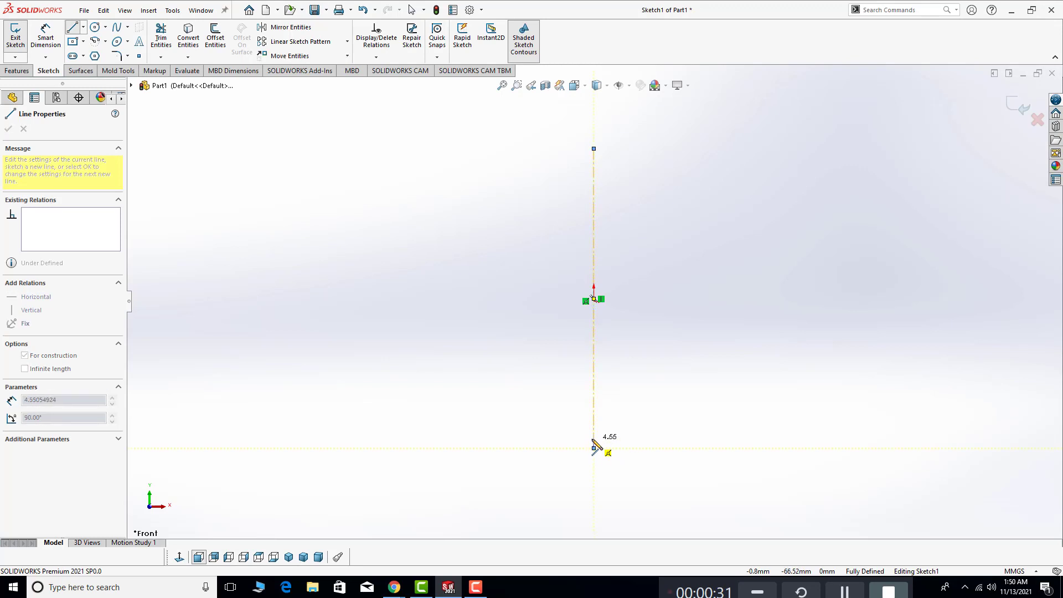
pyautogui.press('Escape')
pyautogui.click(594, 388)
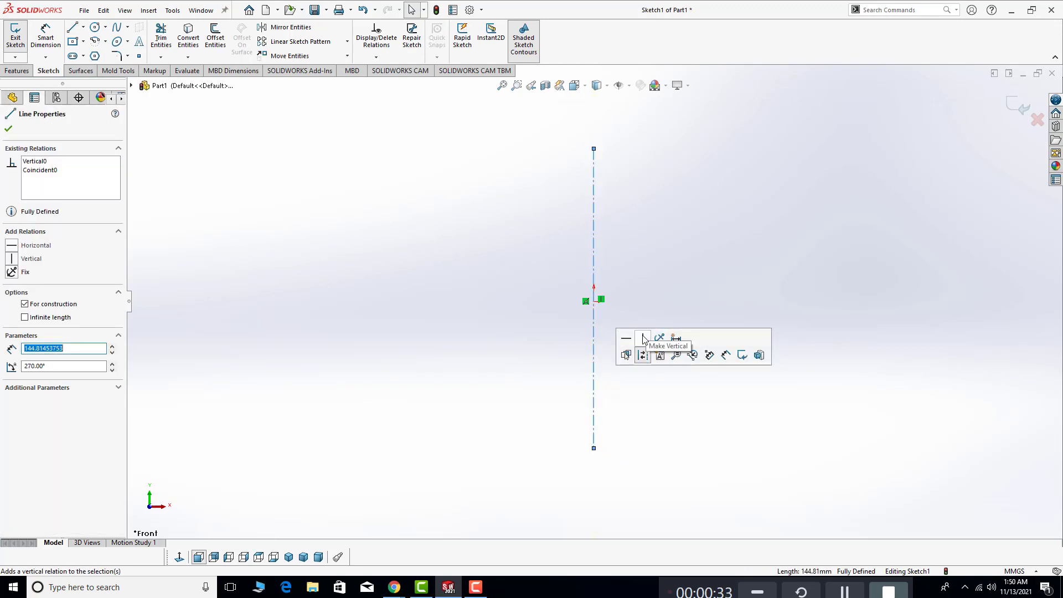
pyautogui.press('Escape')
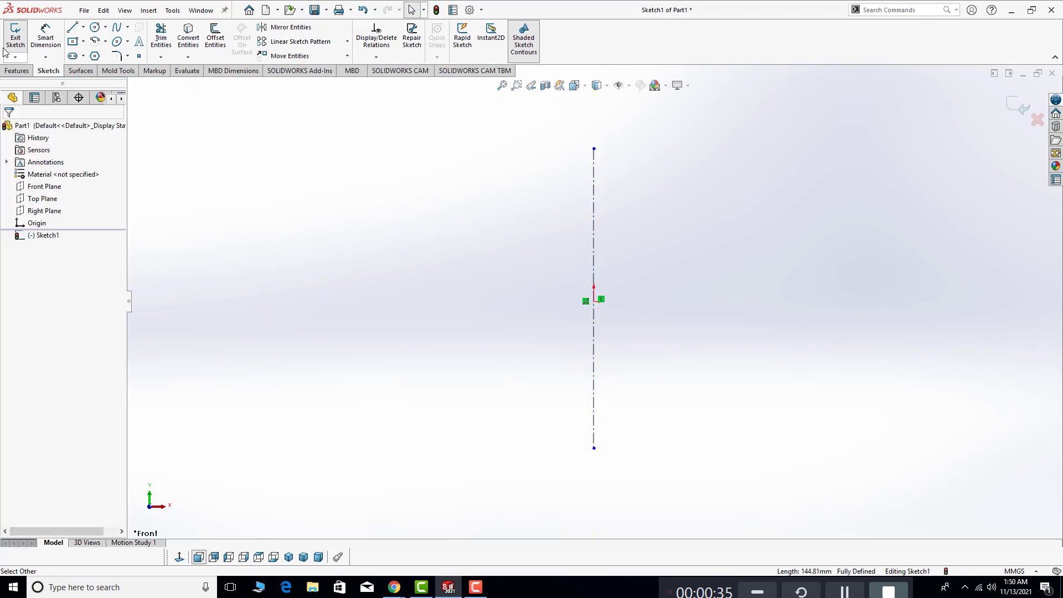
# Draw a slanted line from the upper right down to the origin's level
pyautogui.click(73, 28)
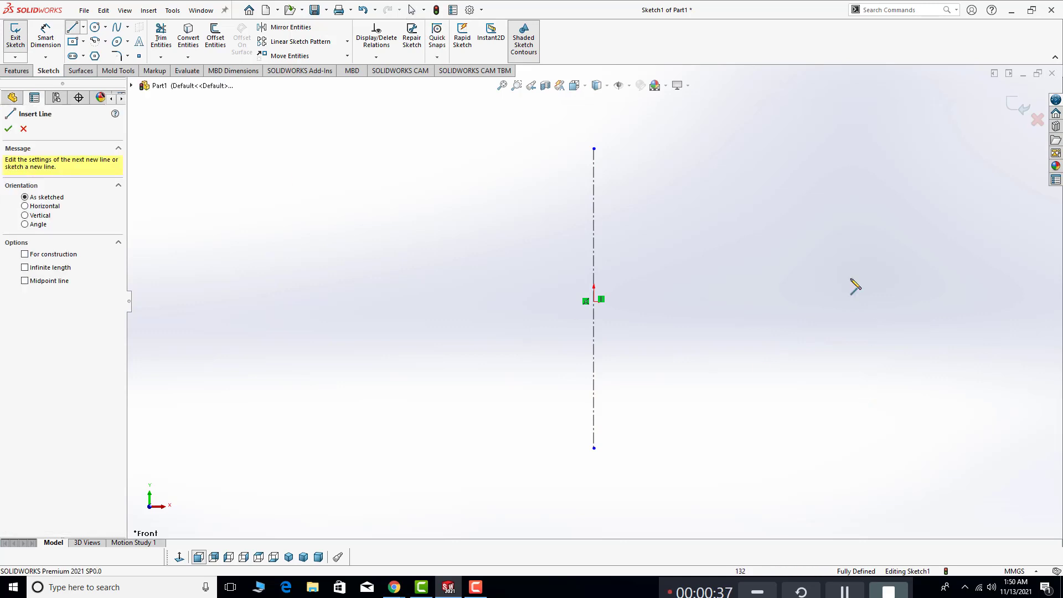
pyautogui.click(793, 148)
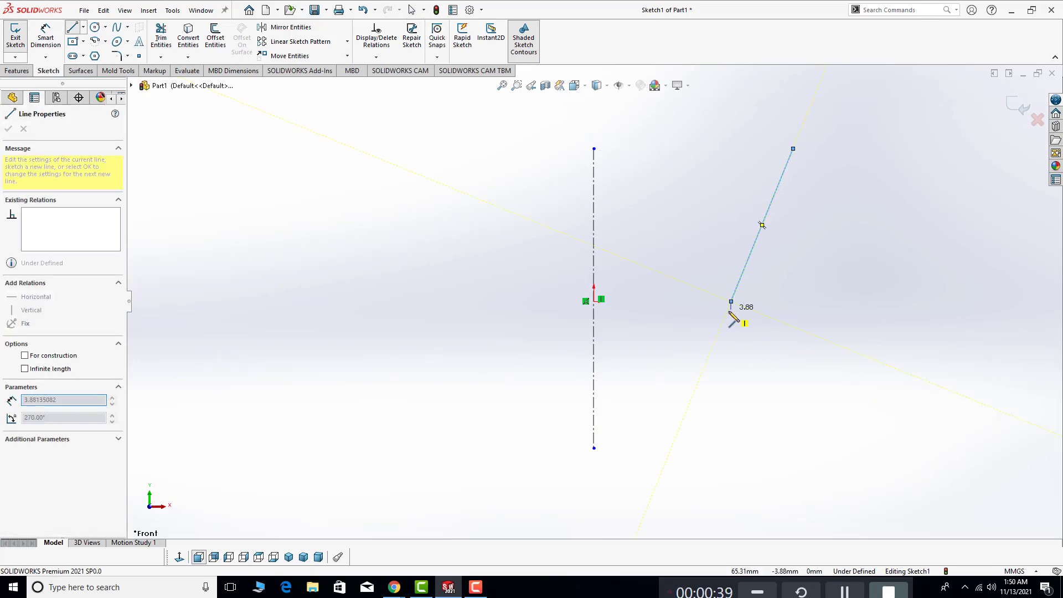
pyautogui.click(730, 302)
pyautogui.press('Escape')
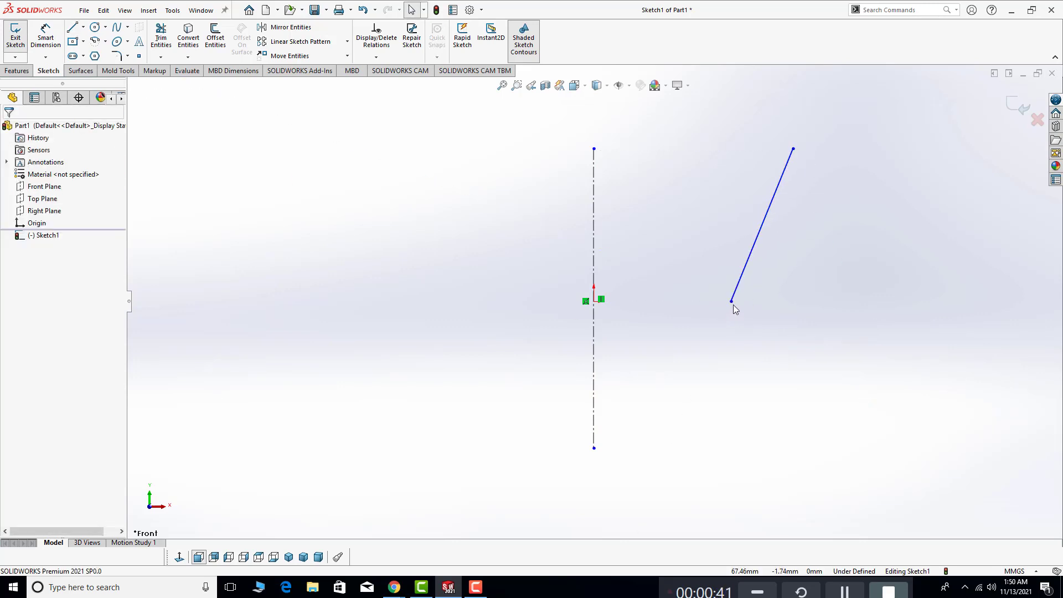
pyautogui.click(731, 301)
# Dimension the origin to the slanted line's lower endpoint as a 150 mm horizontal distance
pyautogui.click(61, 45)
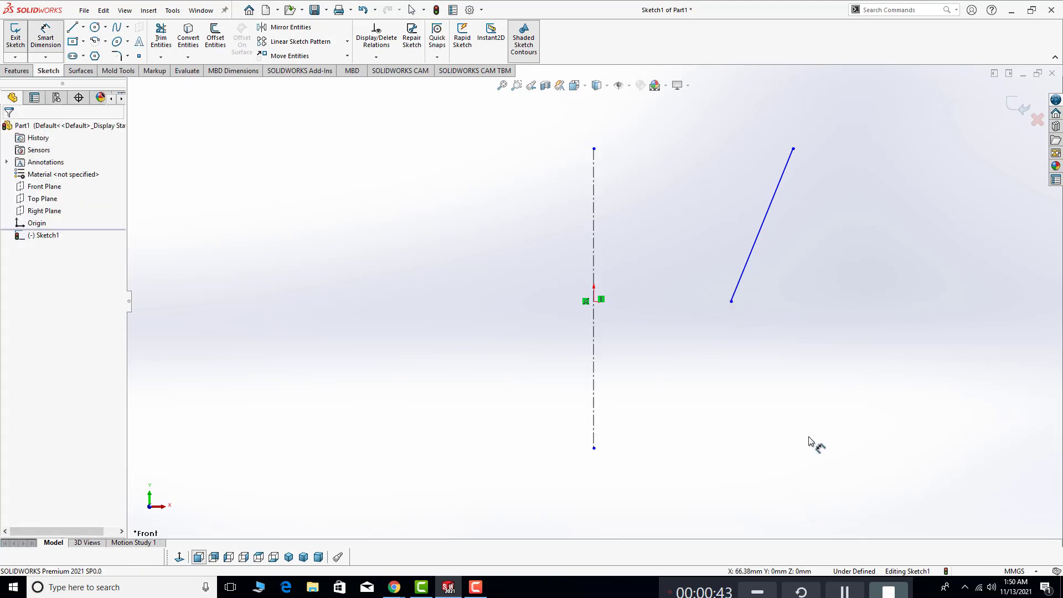
pyautogui.click(730, 302)
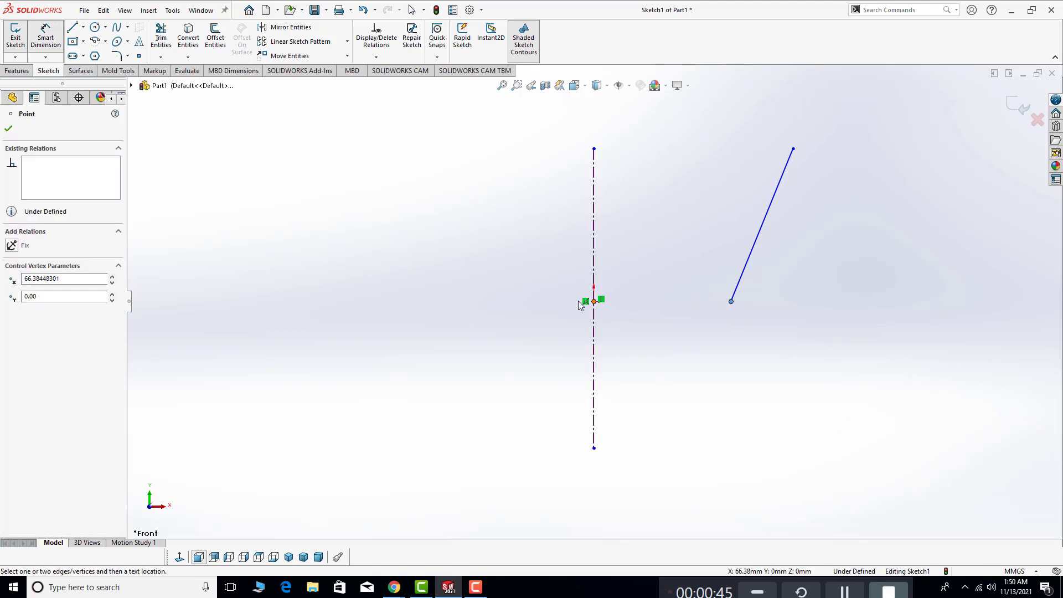
pyautogui.click(594, 302)
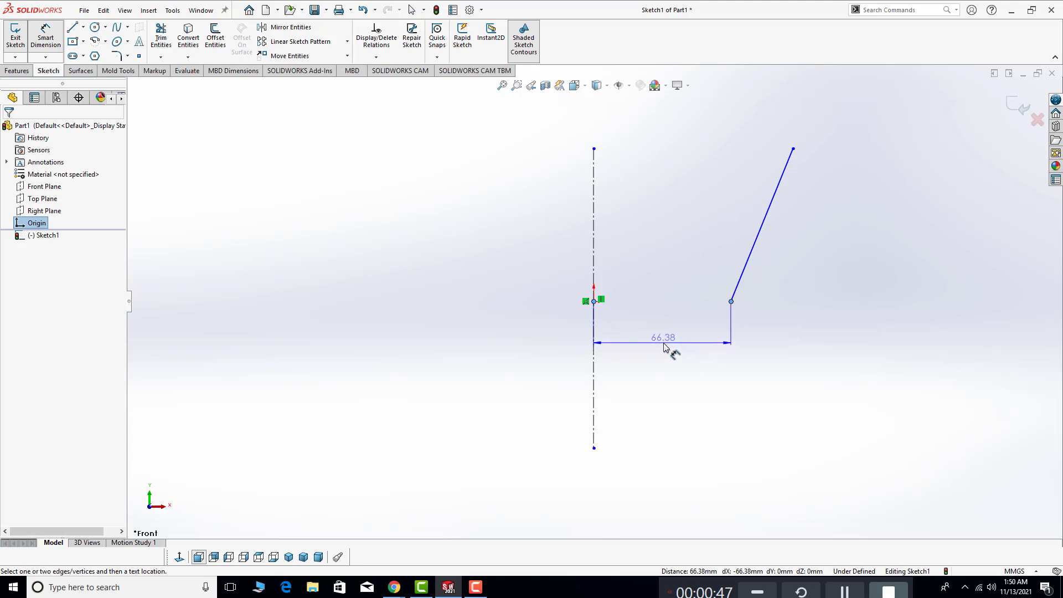
pyautogui.click(672, 343)
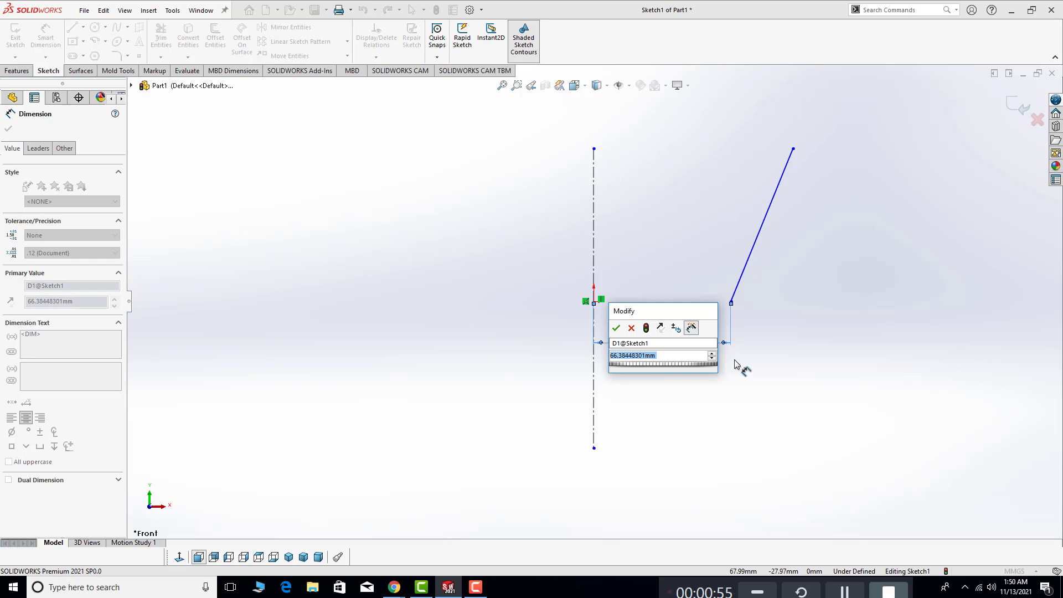
pyautogui.write('1')
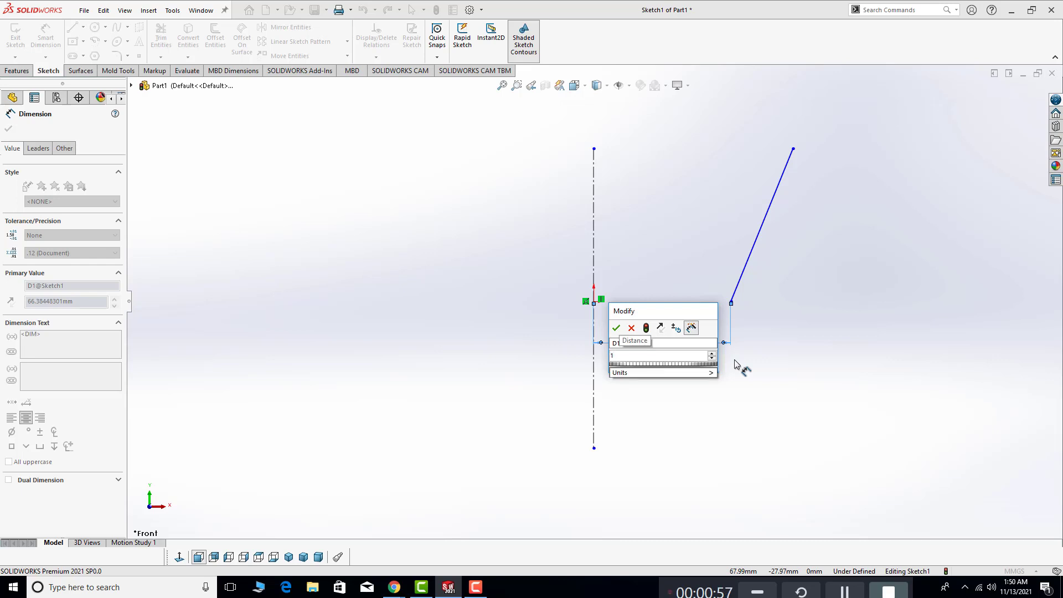
pyautogui.write('50')
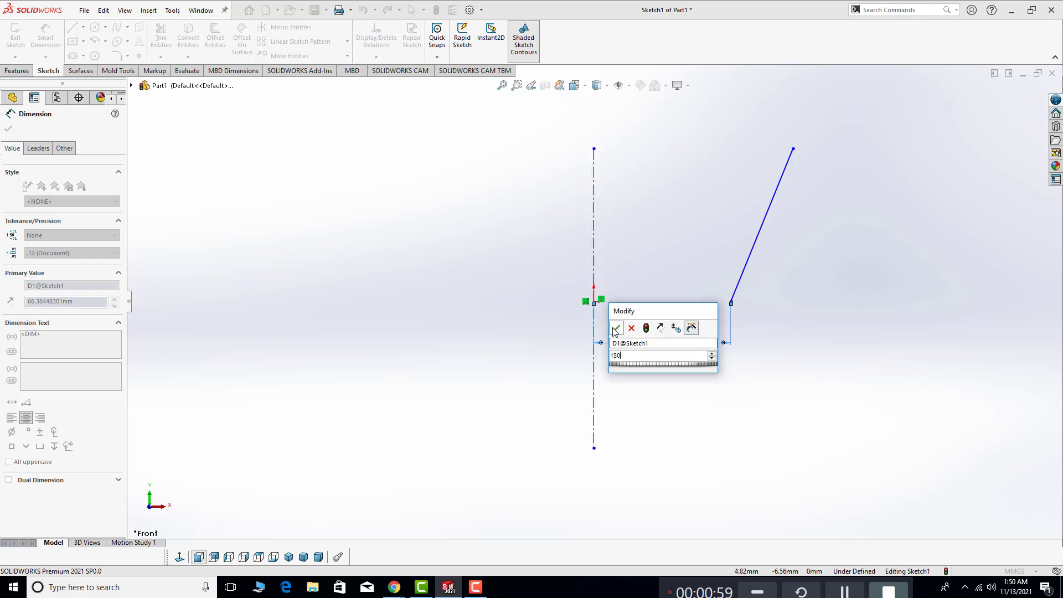
pyautogui.click(615, 329)
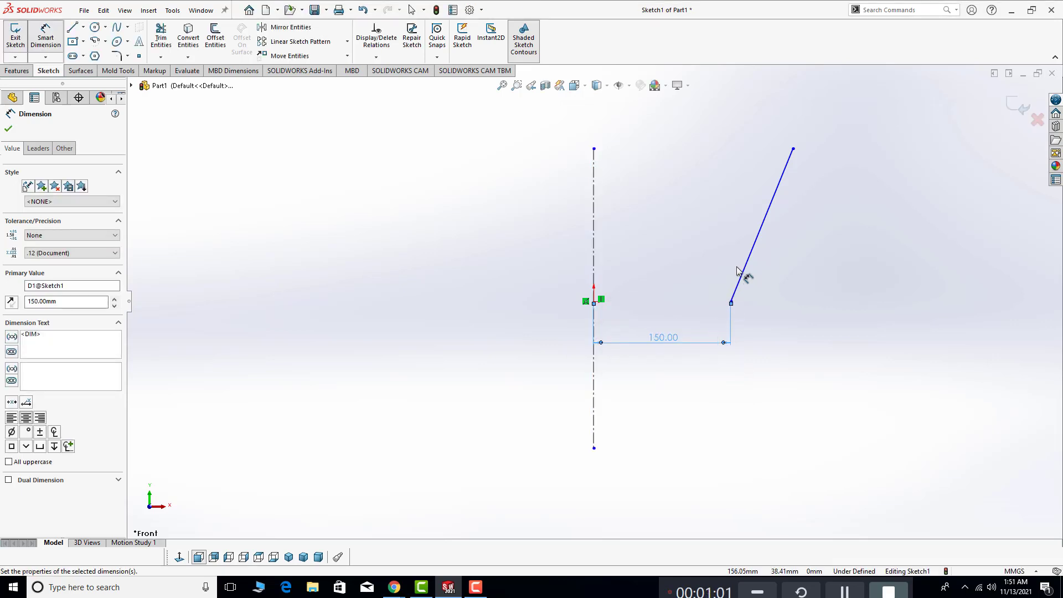
pyautogui.press('Escape')
# Add a horizontal relation between the slanted line's lower endpoint and the origin
pyautogui.click(731, 301)
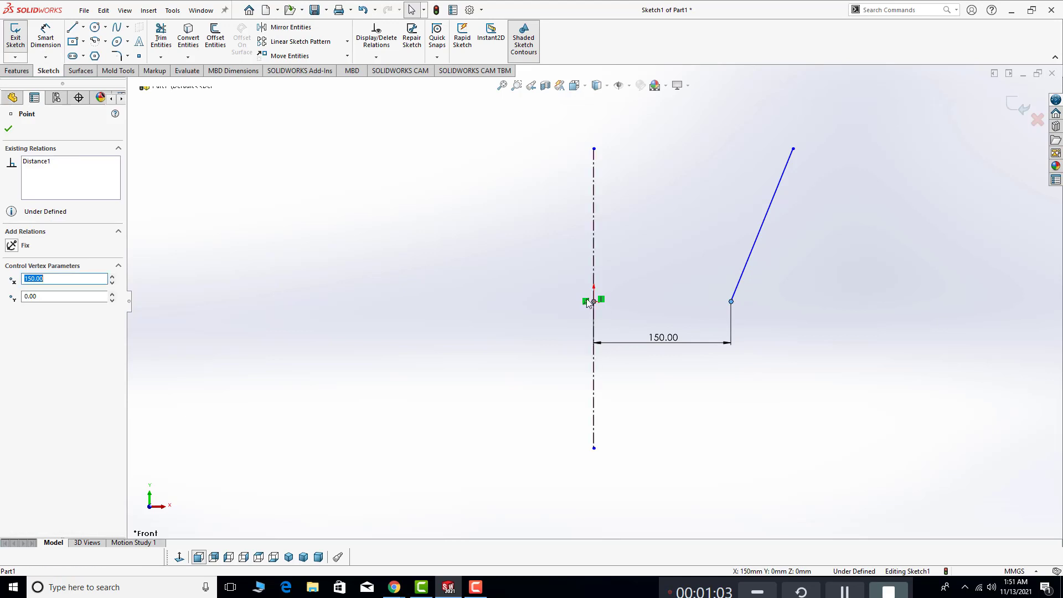
pyautogui.keyDown('ctrl'); pyautogui.click(593, 301); pyautogui.keyUp('ctrl')
pyautogui.click(623, 251)
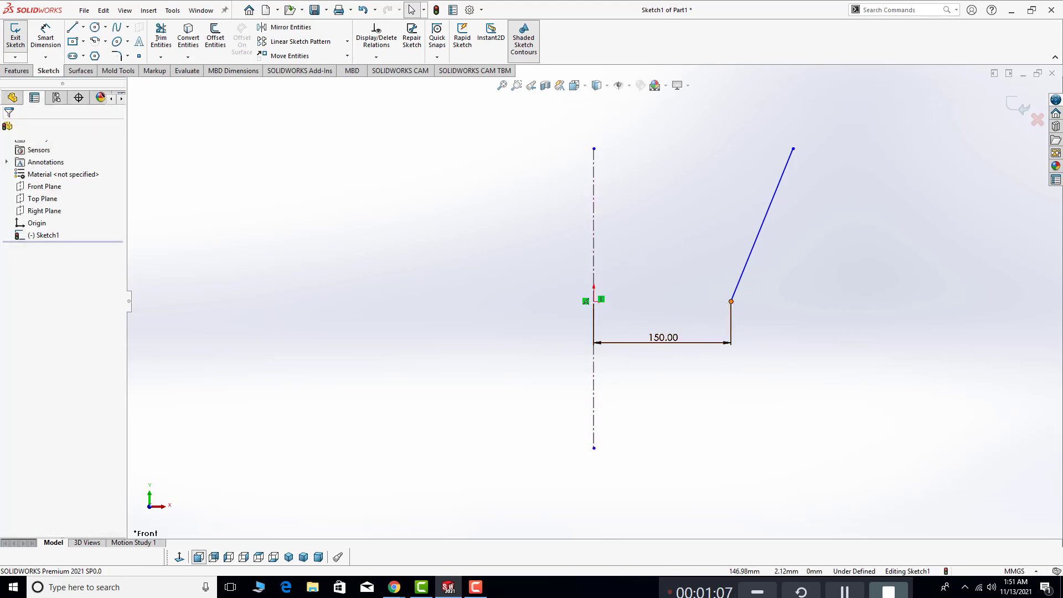
pyautogui.click(594, 301)
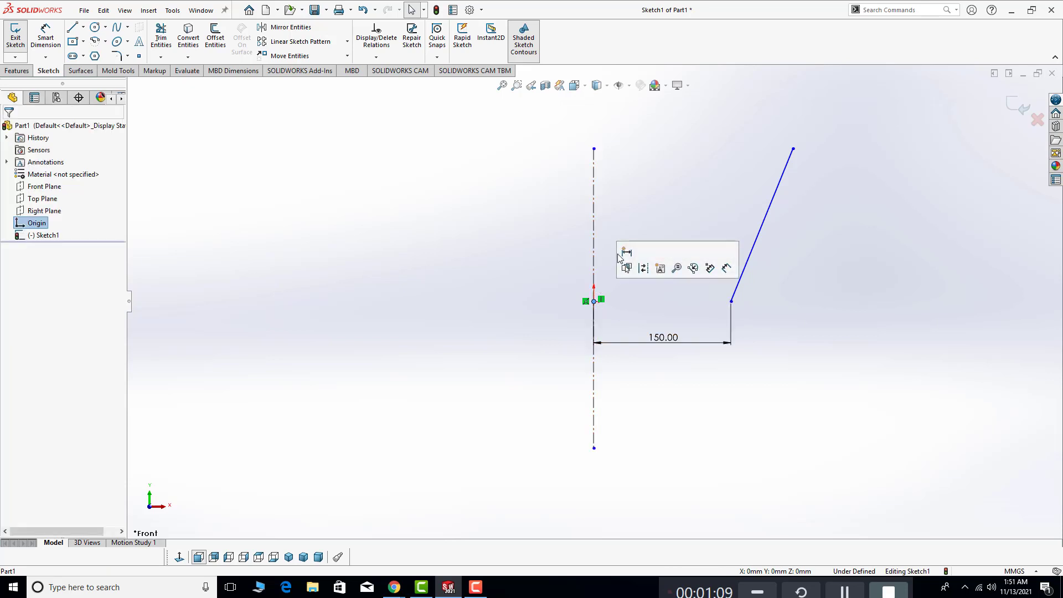
pyautogui.click(666, 298)
pyautogui.click(731, 302)
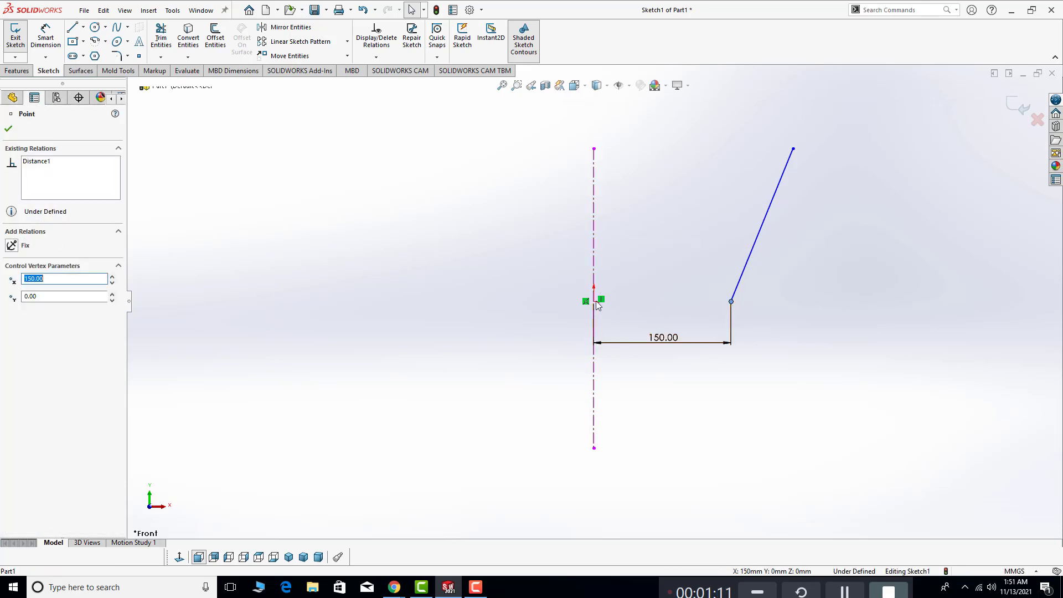
pyautogui.click(594, 301)
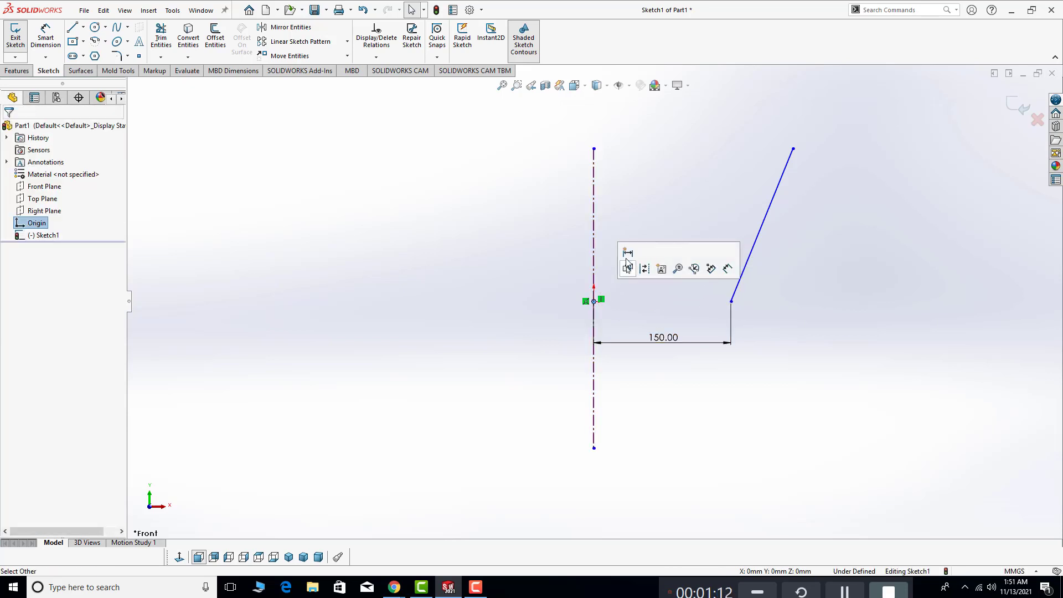
pyautogui.click(649, 321)
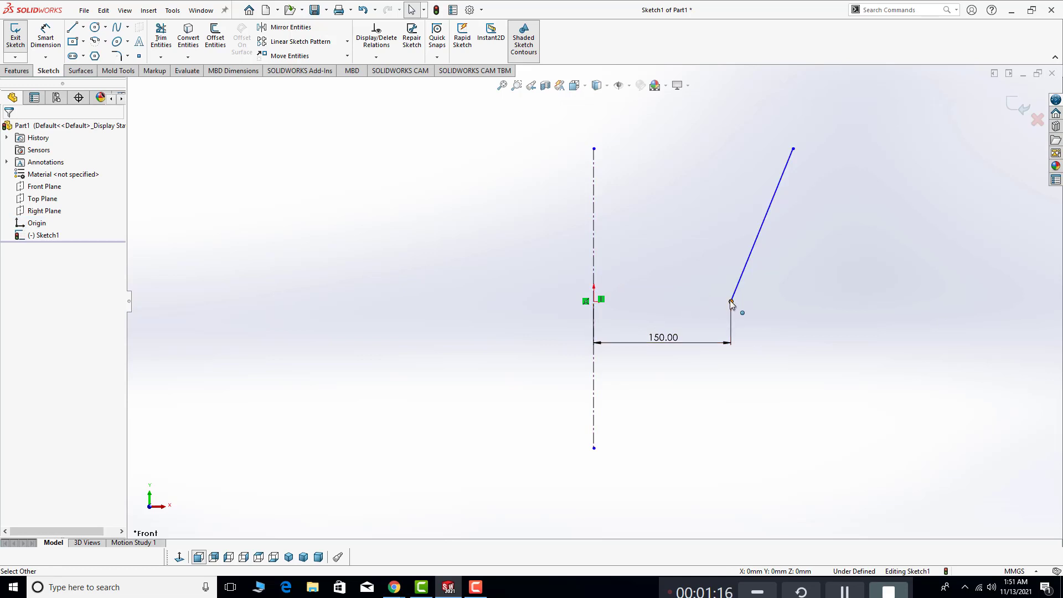
pyautogui.click(731, 302)
pyautogui.keyDown('ctrl'); pyautogui.click(594, 301); pyautogui.keyUp('ctrl')
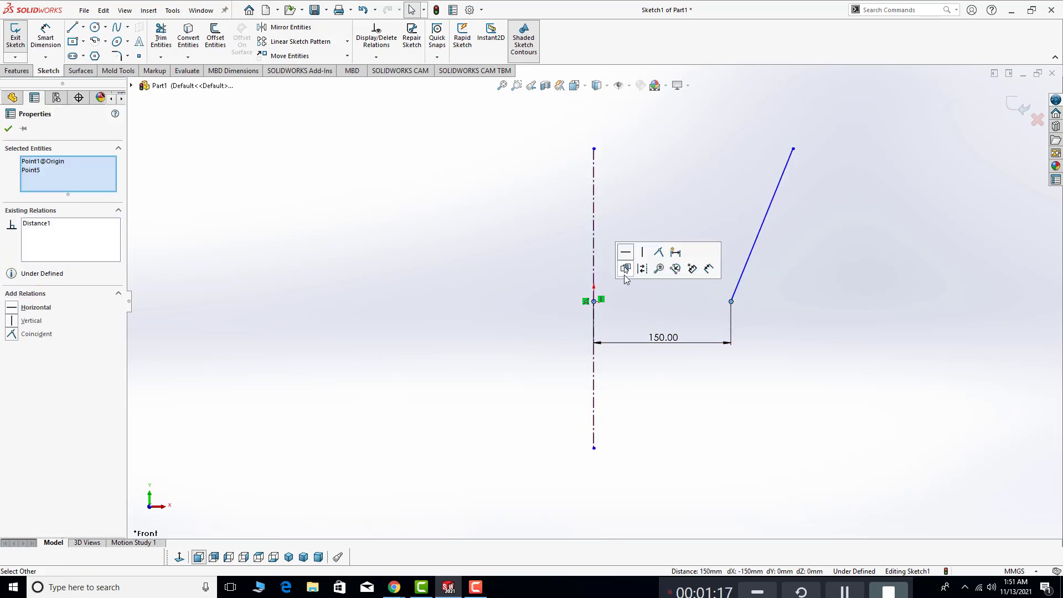
pyautogui.click(624, 277)
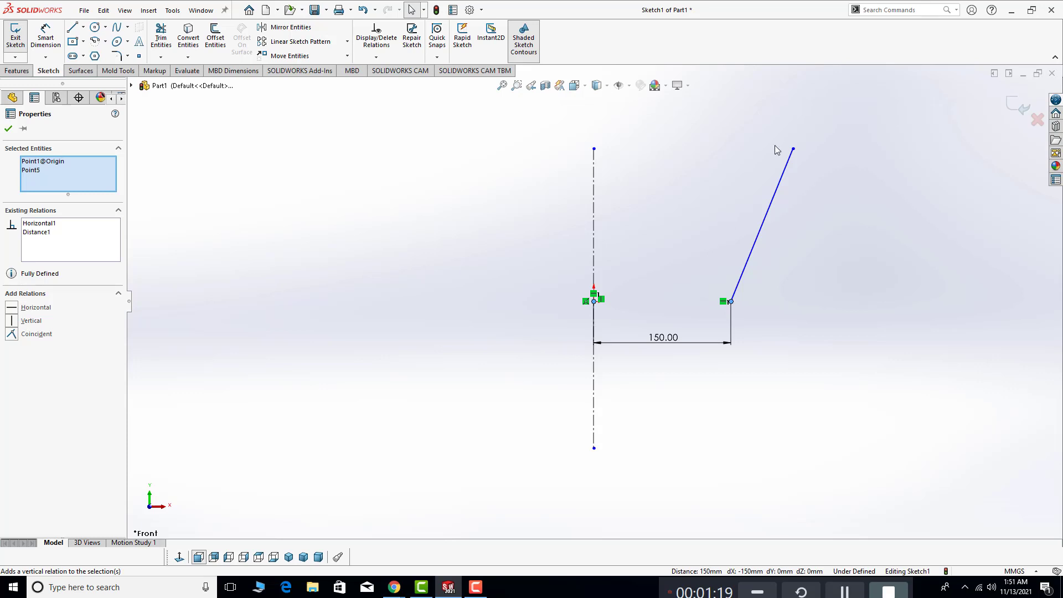
# Select the slanted line's top endpoint and the centerline's top point
pyautogui.click(793, 147)
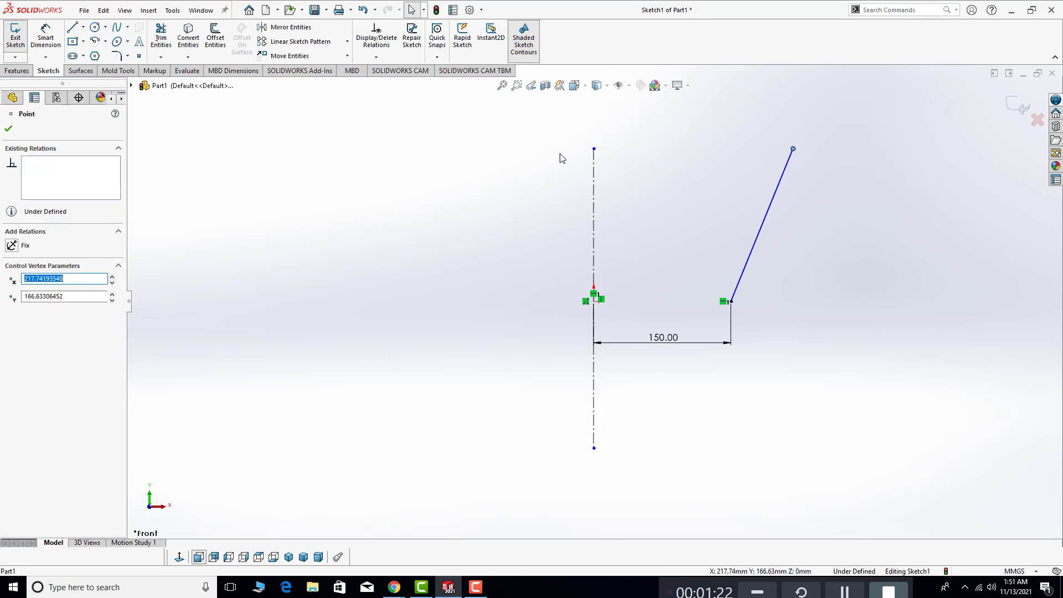
pyautogui.keyDown('ctrl'); pyautogui.click(594, 148); pyautogui.keyUp('ctrl')
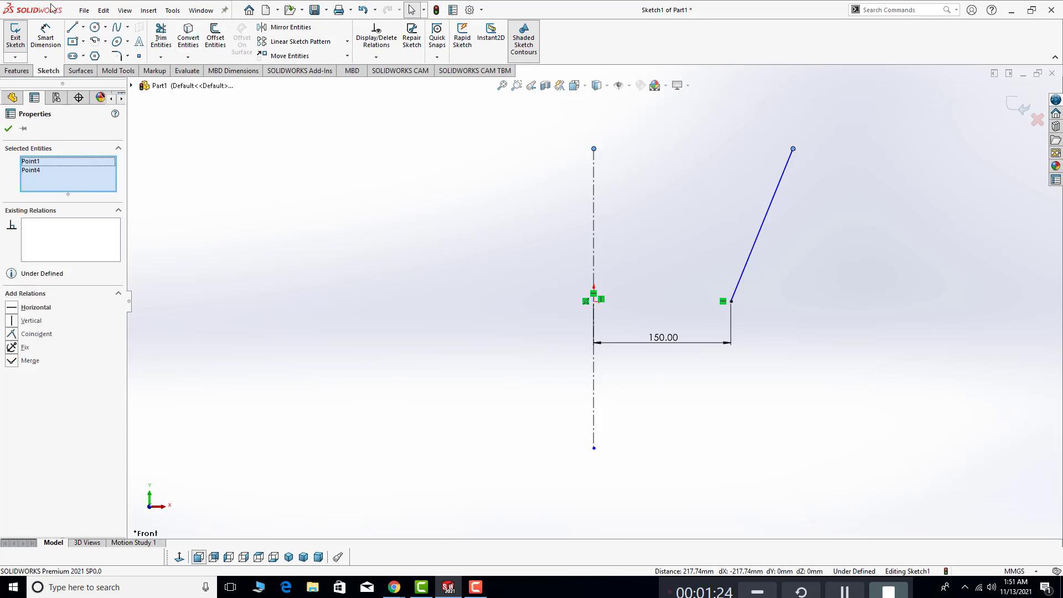
pyautogui.click(46, 38)
pyautogui.press('Escape')
pyautogui.click(594, 149)
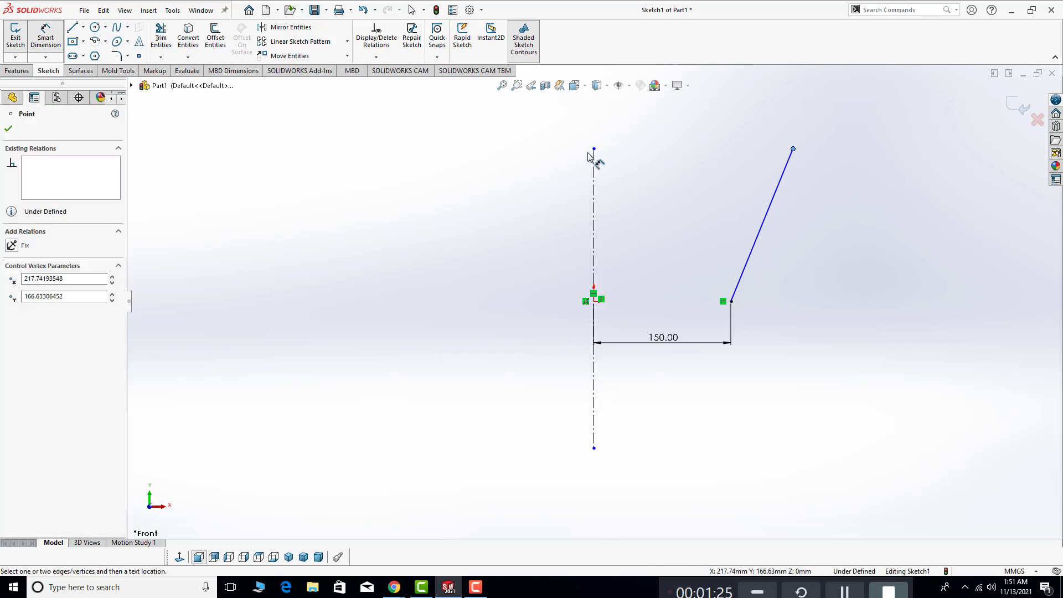
# Dimension the distance between the two top points as 220
pyautogui.click(793, 148)
pyautogui.click(688, 149)
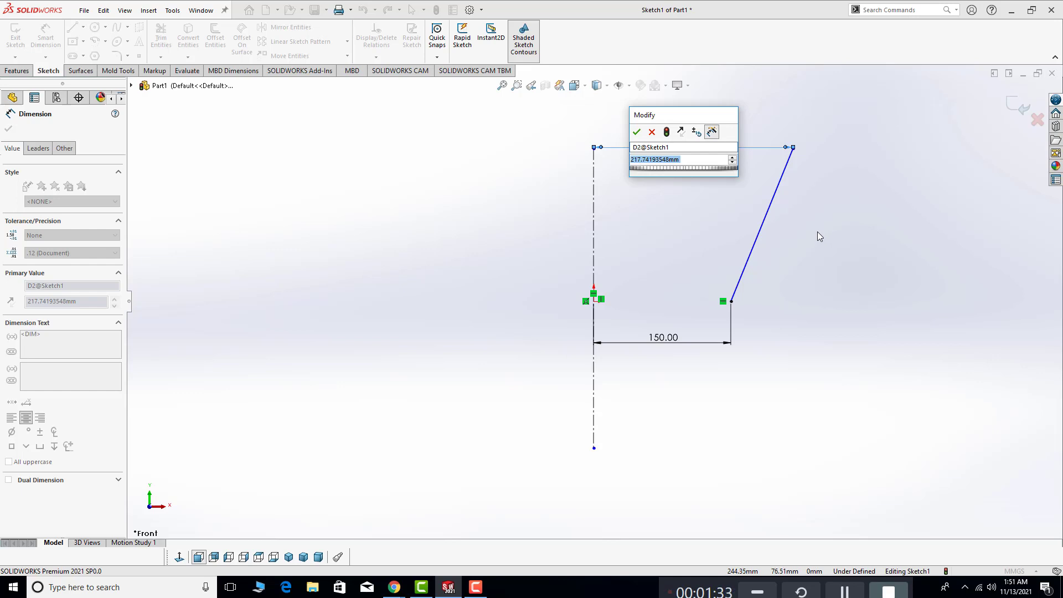
pyautogui.write('220')
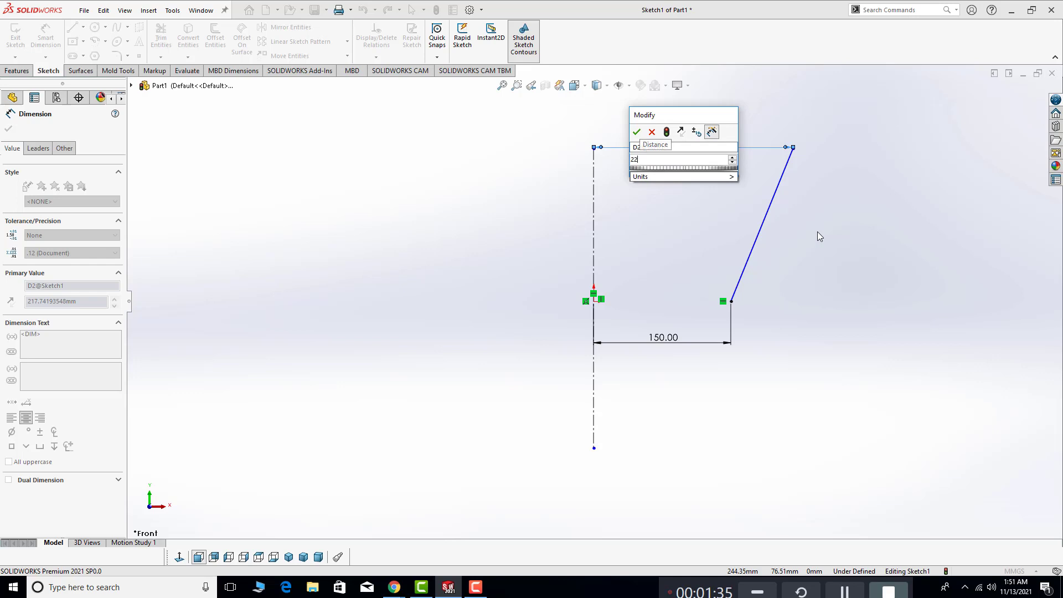
pyautogui.click(637, 133)
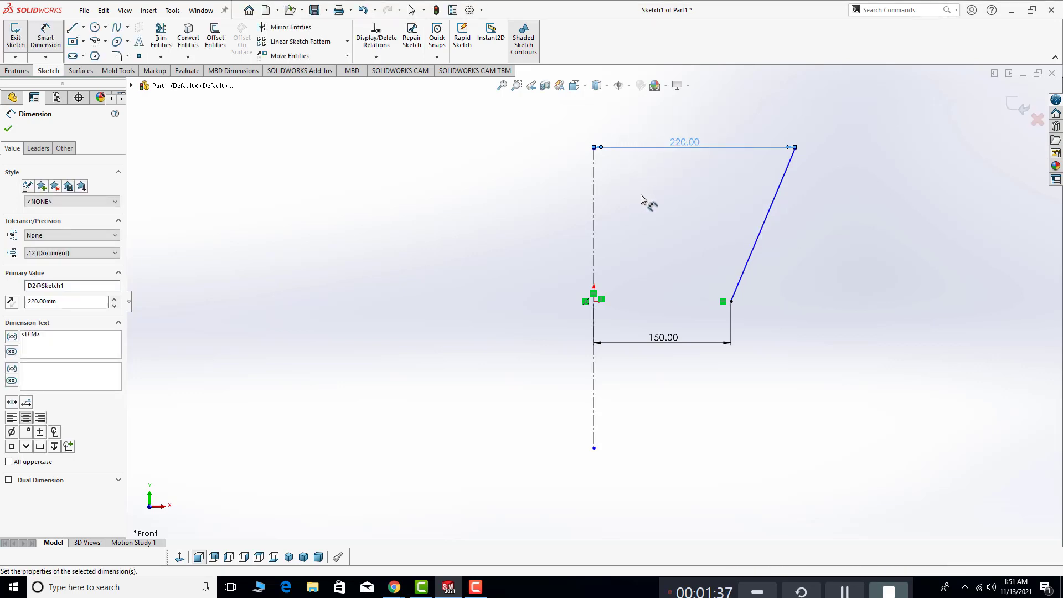
pyautogui.press('Escape')
pyautogui.scroll(-1, 743, 153)
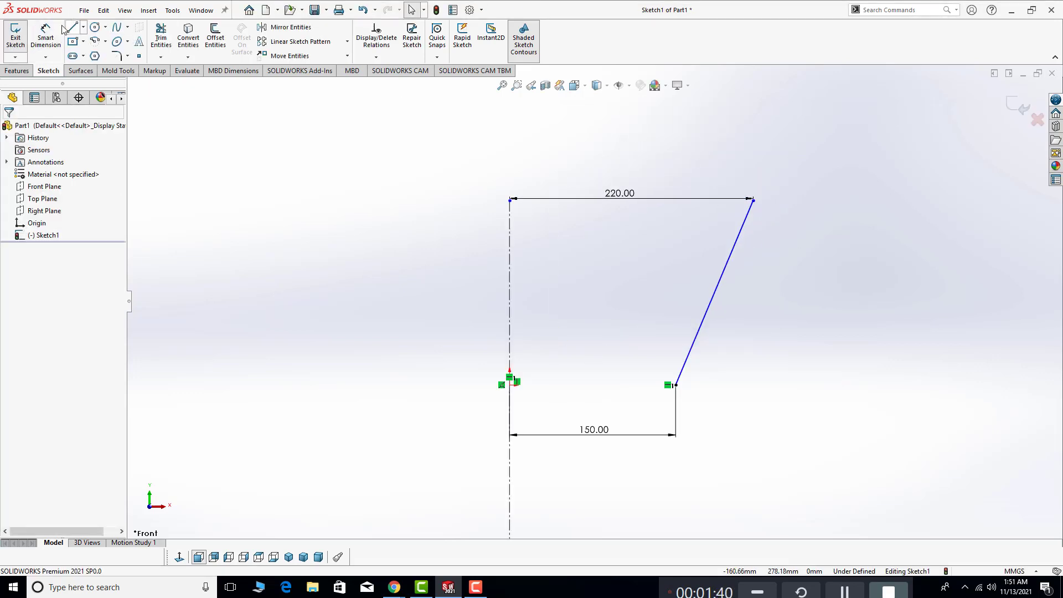
# Dimension the wall's vertical height between its bottom and top endpoints as 300
pyautogui.click(45, 38)
pyautogui.click(676, 385)
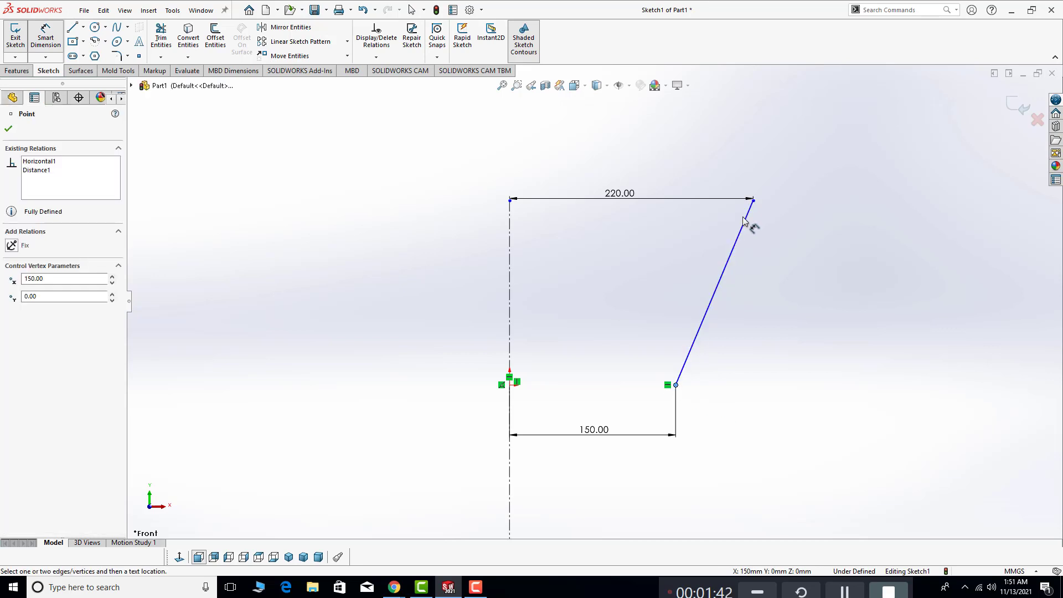
pyautogui.click(754, 201)
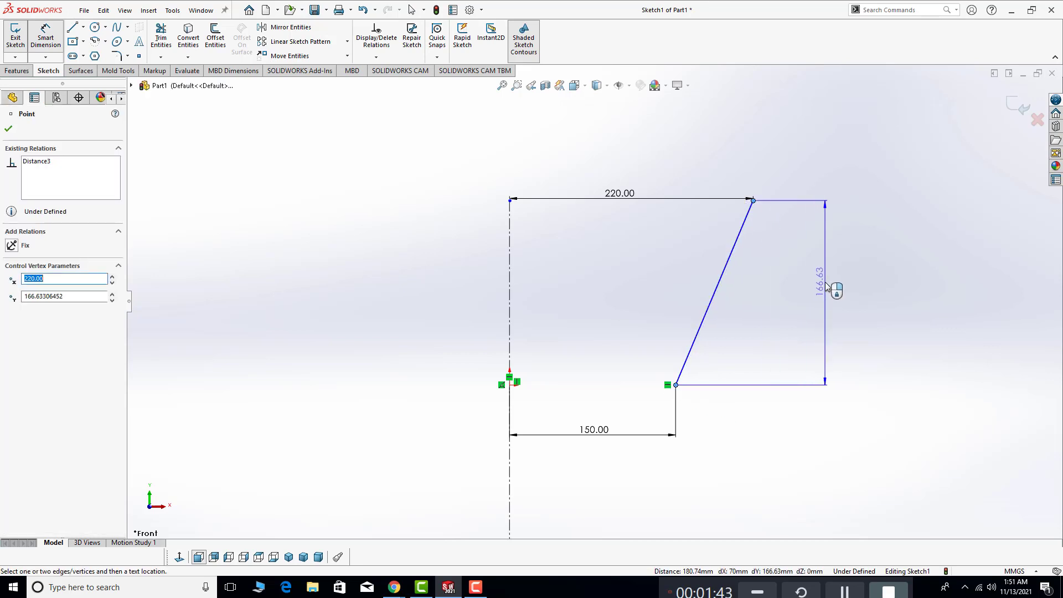
pyautogui.click(828, 288)
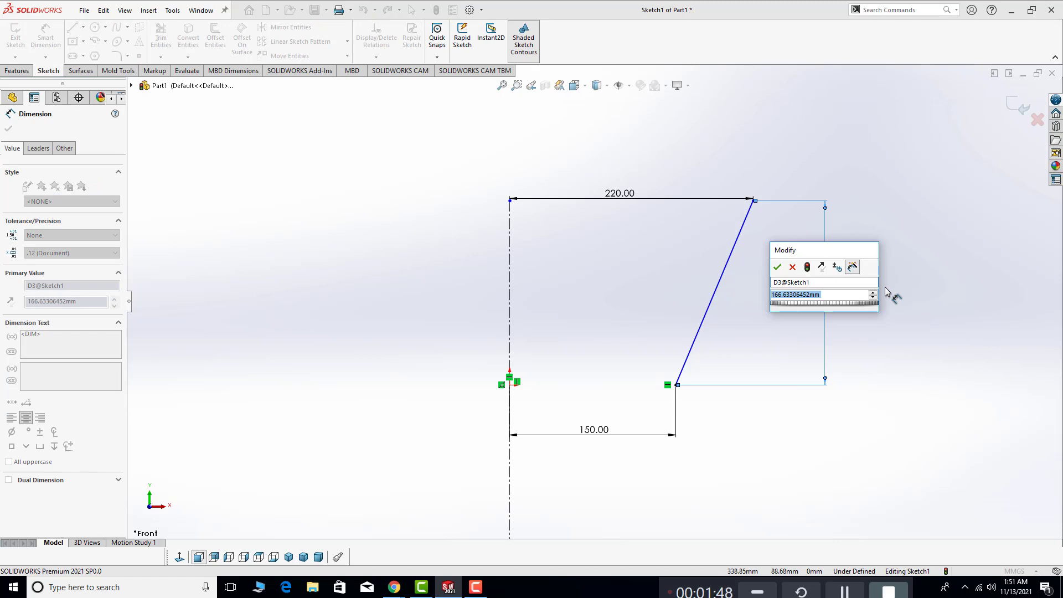
pyautogui.write('300')
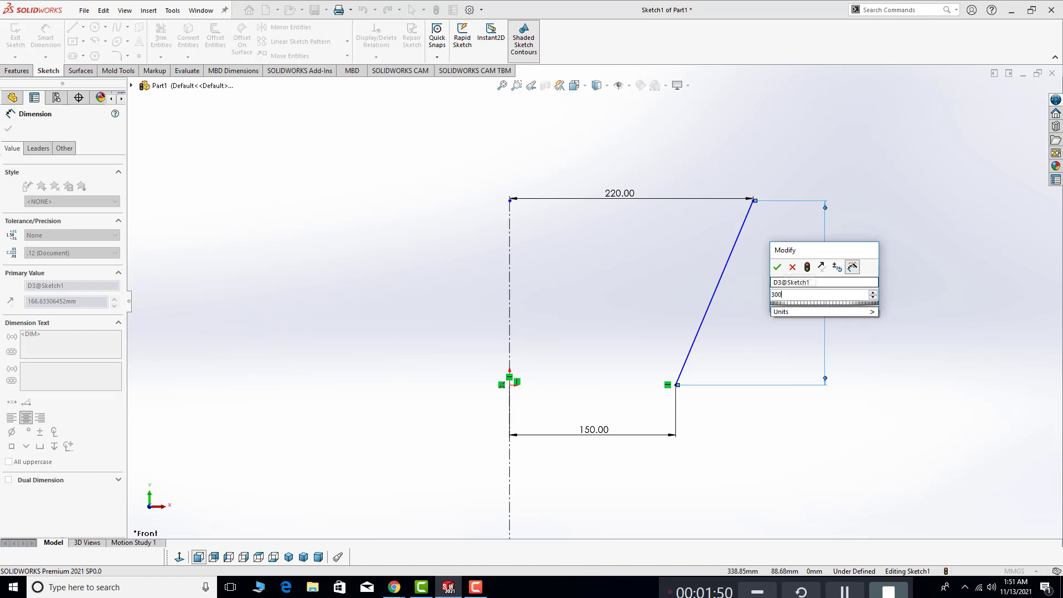
pyautogui.click(774, 268)
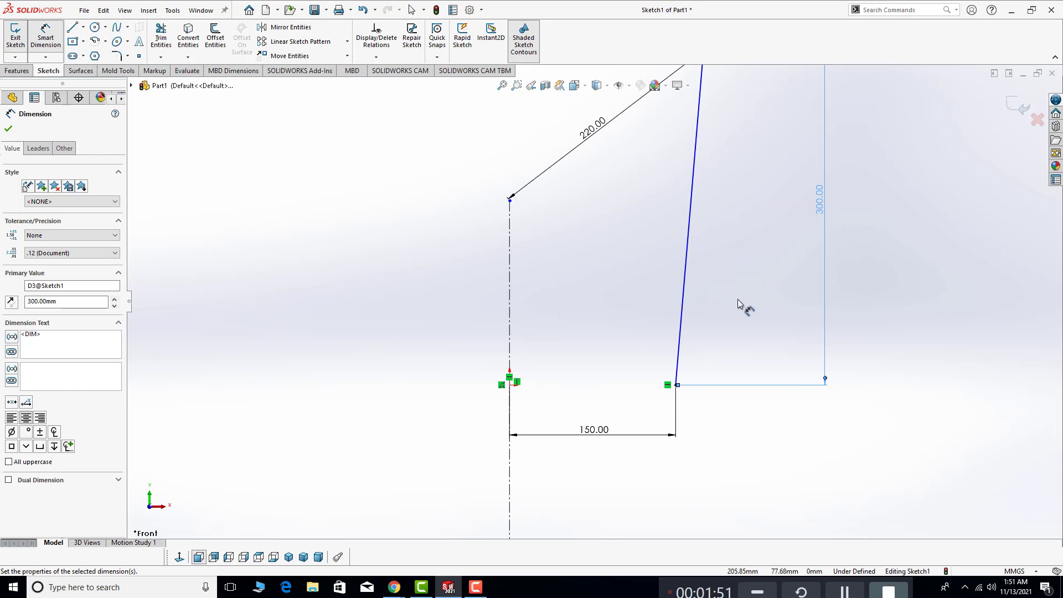
# Delete the skewed 220 dimension between the top points
pyautogui.scroll(-2, 738, 299)
pyautogui.scroll(1, 450, 214)
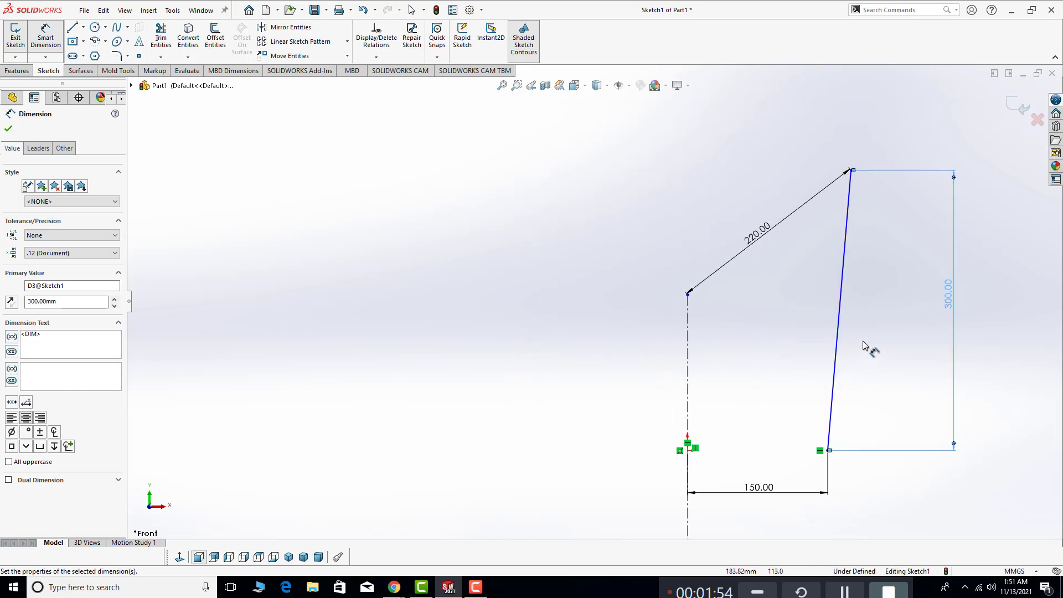
pyautogui.hotkey('ctrl', 'Left')
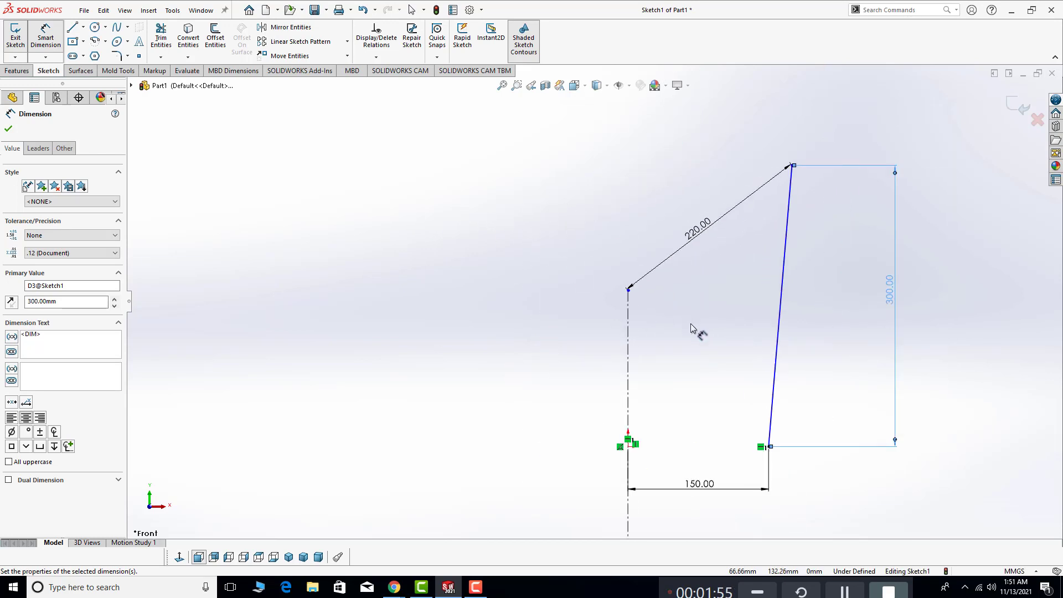
pyautogui.press('Escape')
pyautogui.click(685, 244)
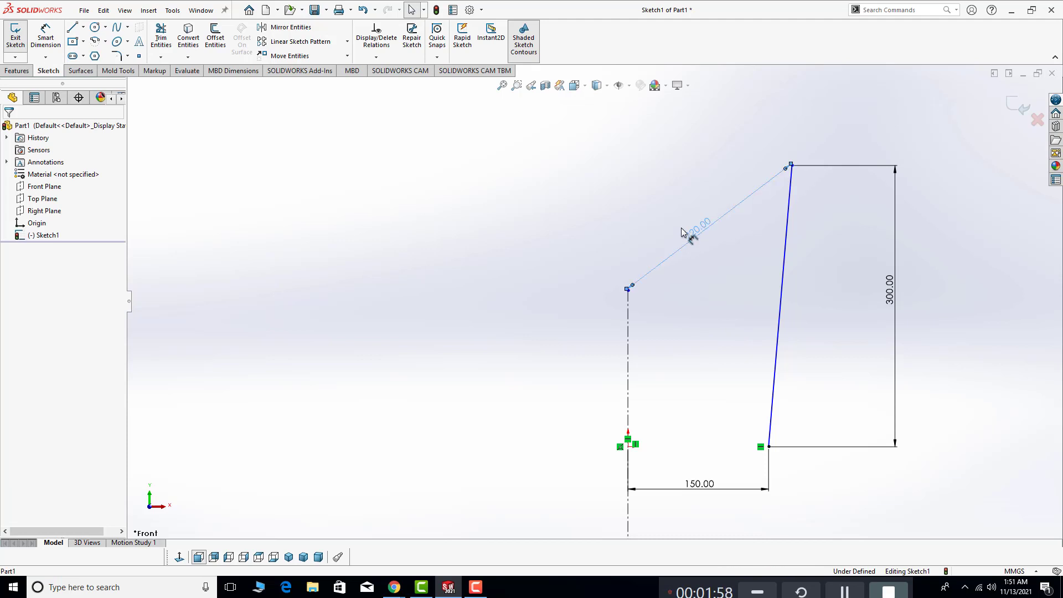
pyautogui.press('Delete')
# Dimension the centerline top point to the wall's top endpoint as a 200 horizontal distance
pyautogui.click(46, 36)
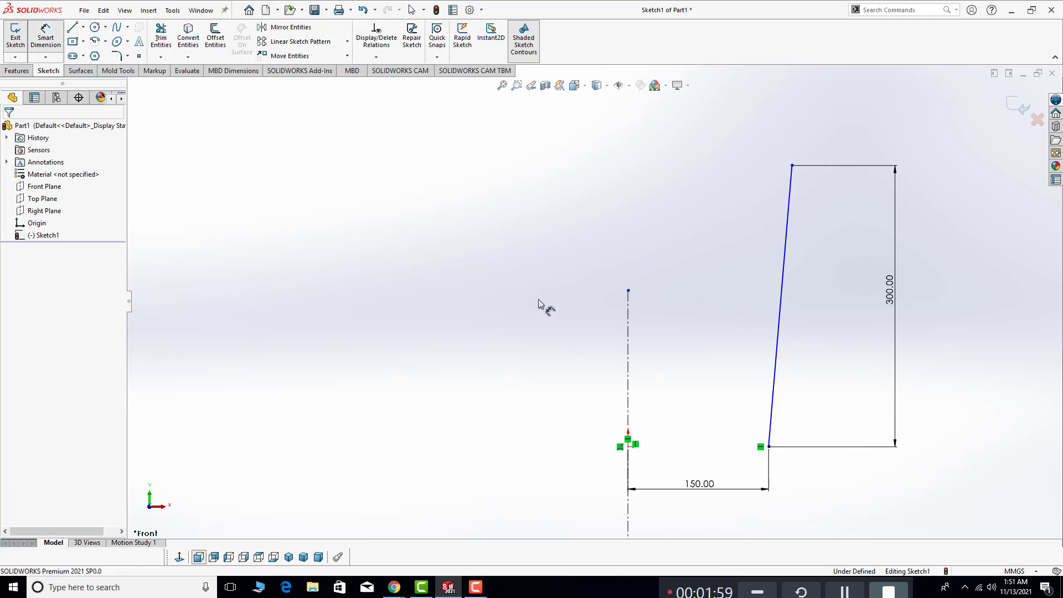
pyautogui.click(628, 291)
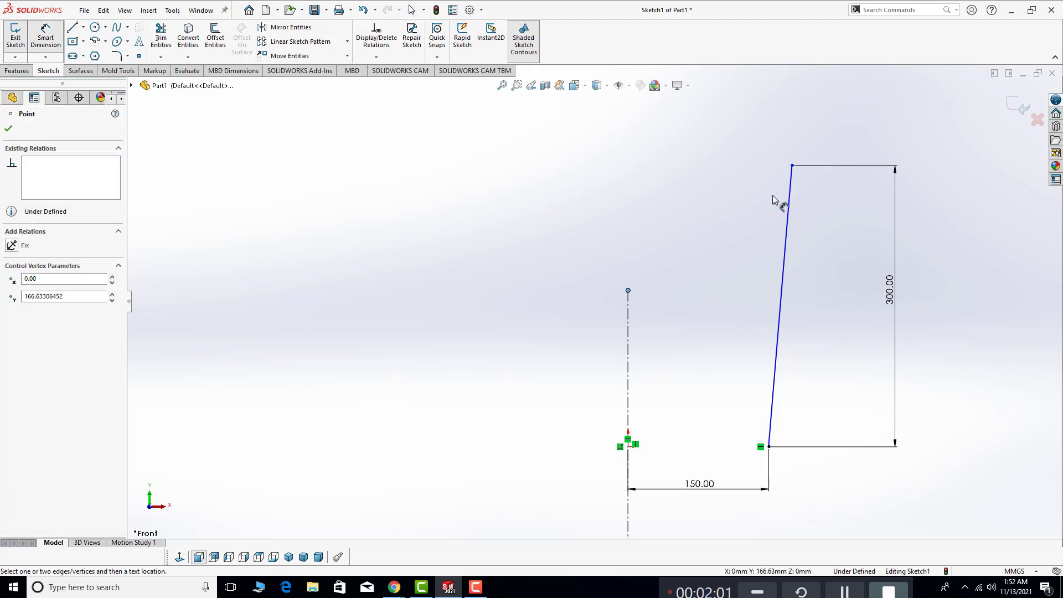
pyautogui.click(791, 165)
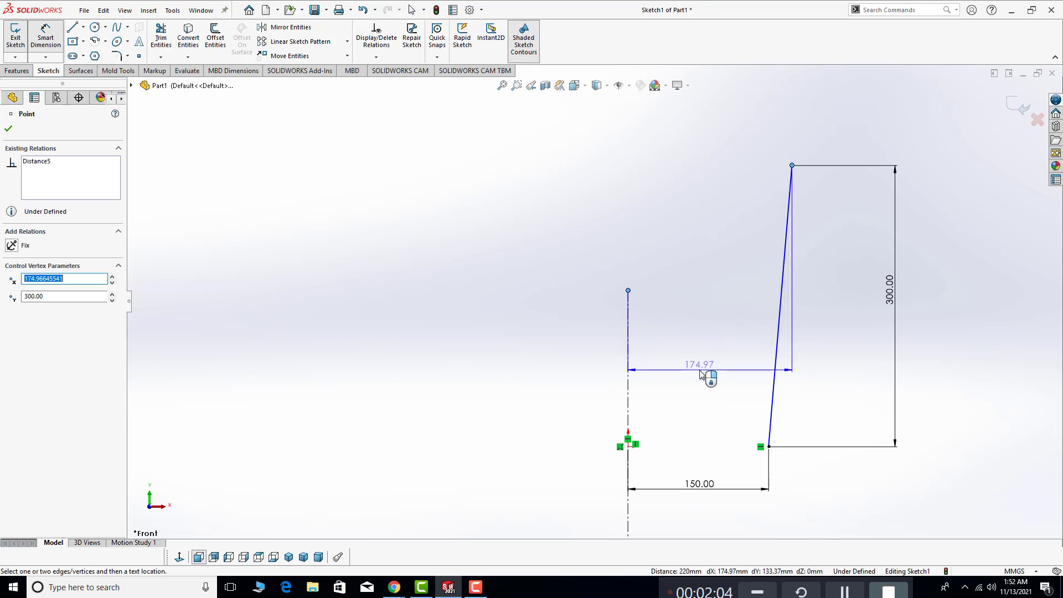
pyautogui.click(700, 370)
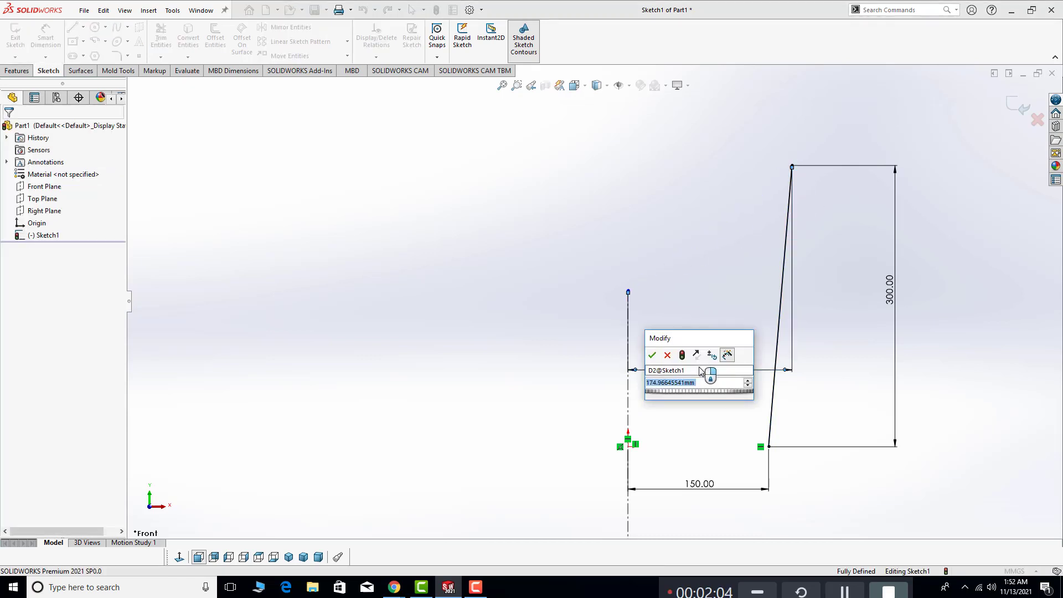
pyautogui.click(652, 355)
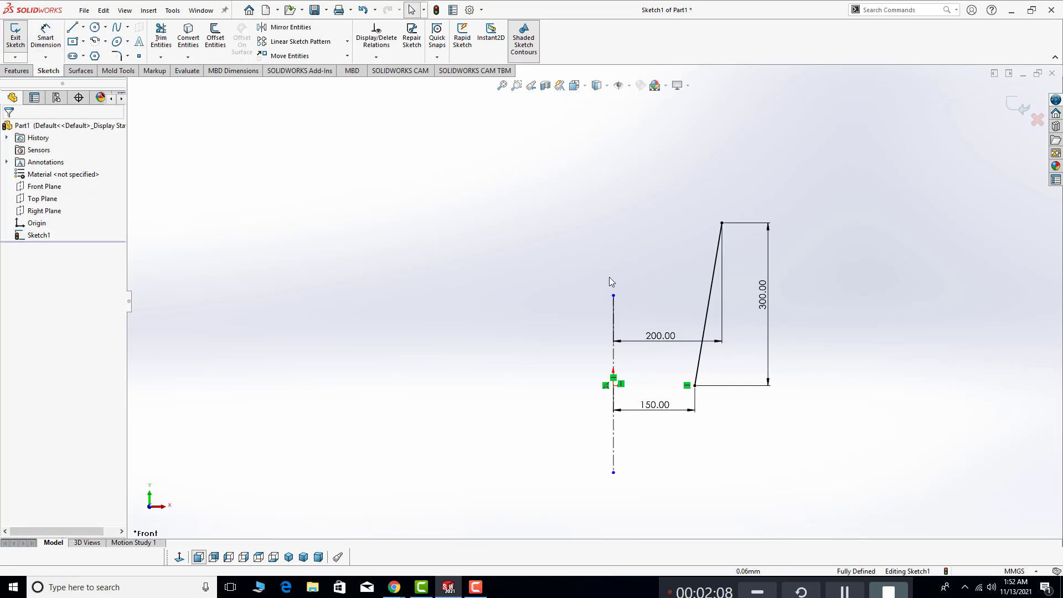
# Make the centerline's top point horizontal with the wall's top endpoint
pyautogui.click(613, 296)
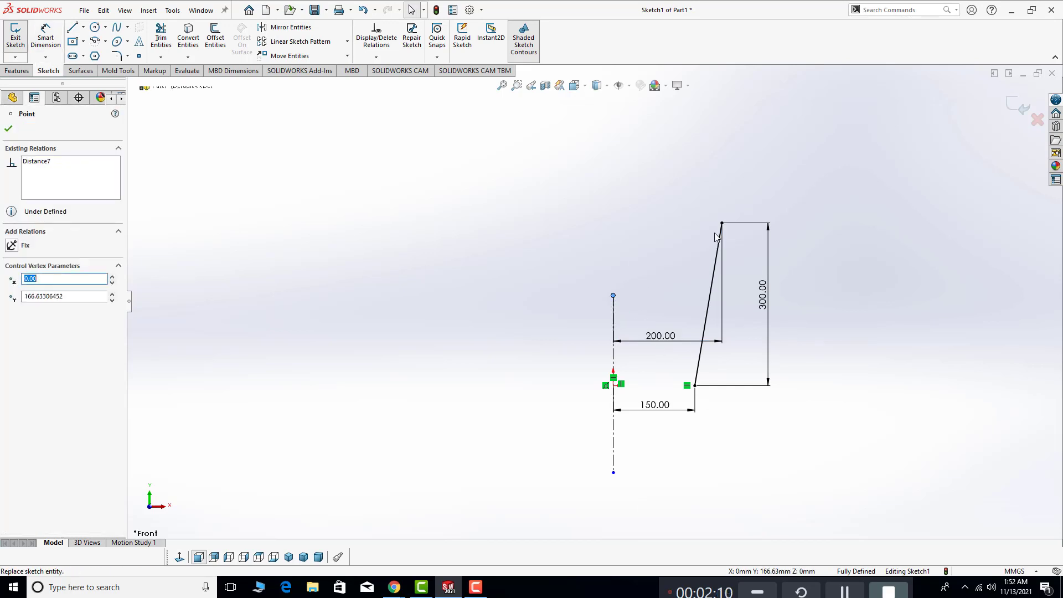
pyautogui.keyDown('ctrl'); pyautogui.click(722, 223); pyautogui.keyUp('ctrl')
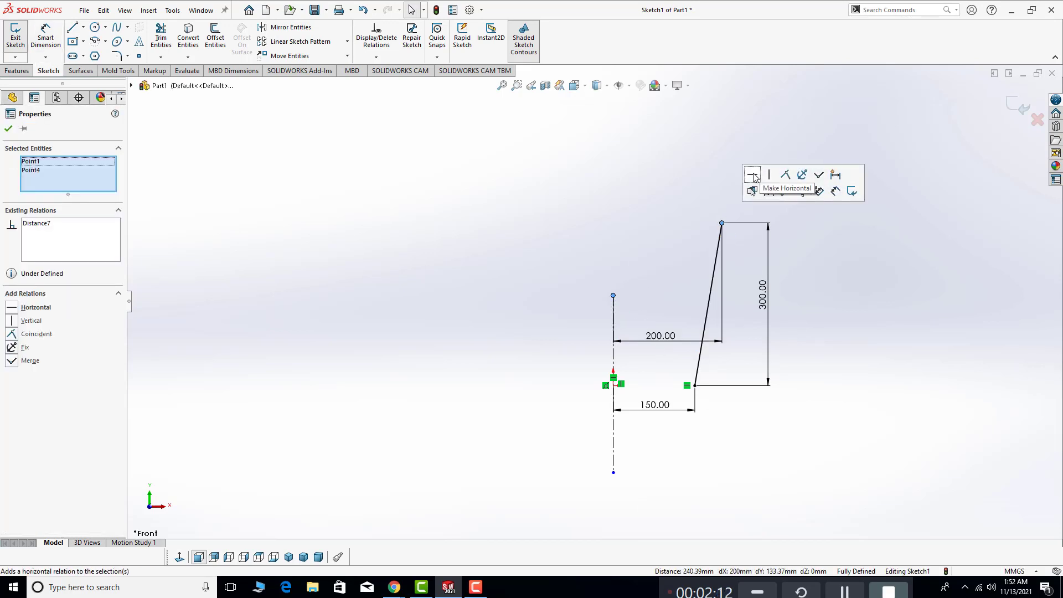
pyautogui.click(758, 173)
pyautogui.click(462, 305)
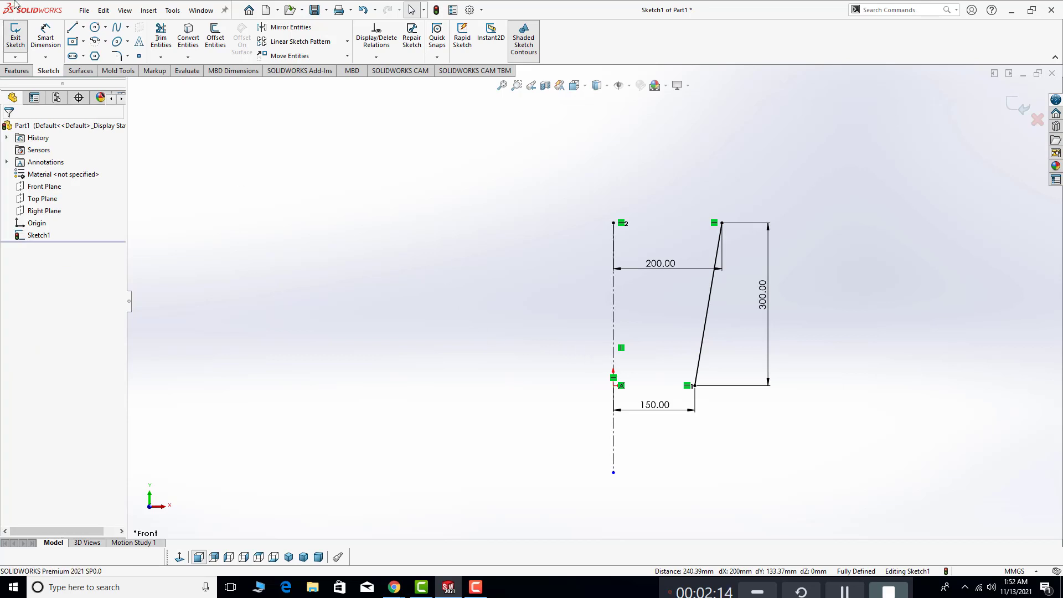
# Draw a base line from the origin to the wall's bottom endpoint
pyautogui.click(71, 28)
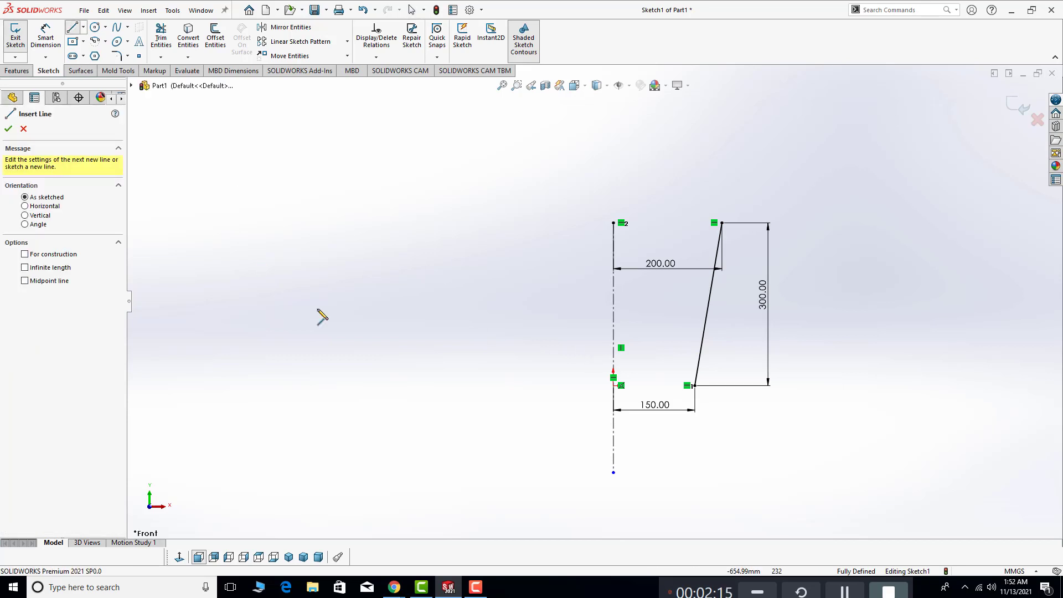
pyautogui.click(613, 386)
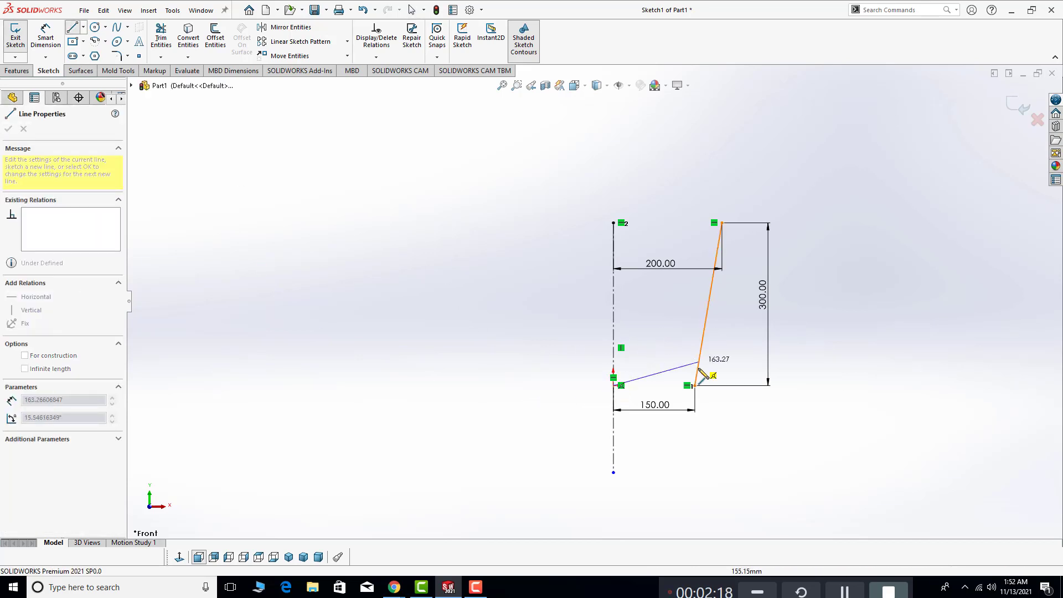
pyautogui.click(695, 385)
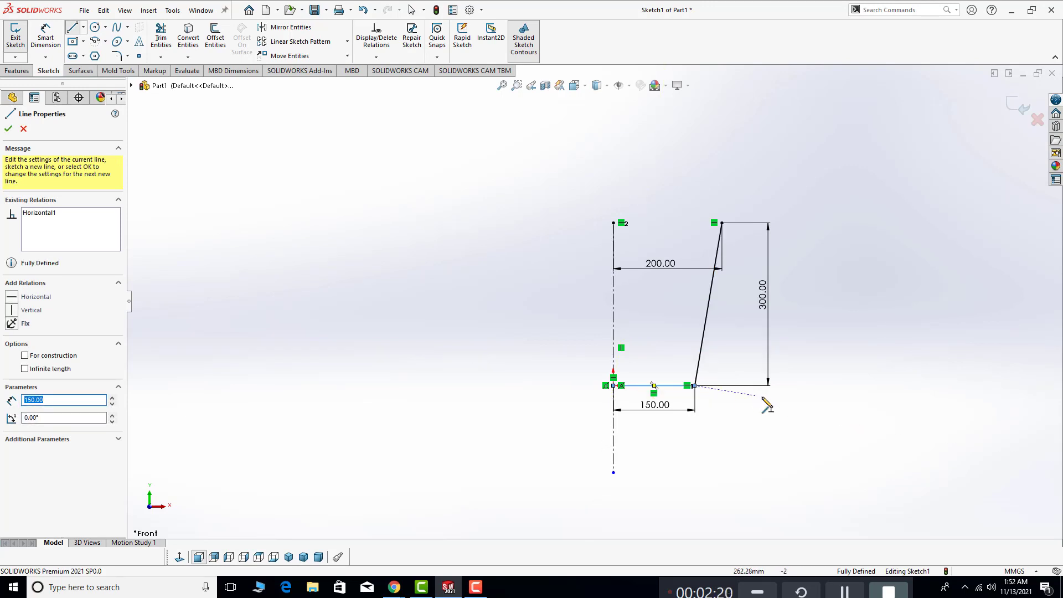
pyautogui.press('Escape')
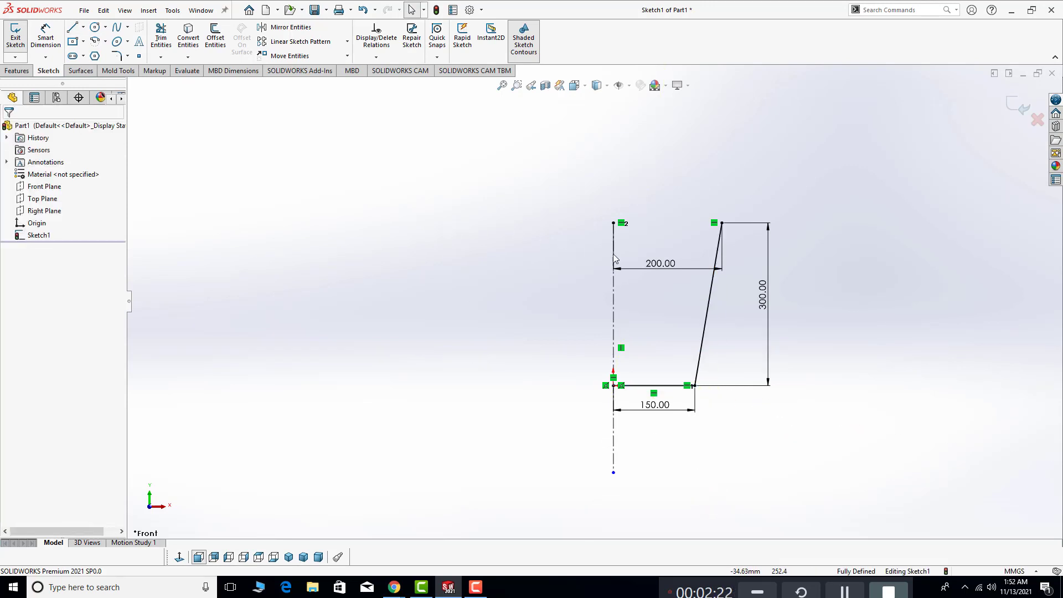
# Preview a 360° revolve about the slanted line, inspect the cone, then cancel it
pyautogui.click(27, 71)
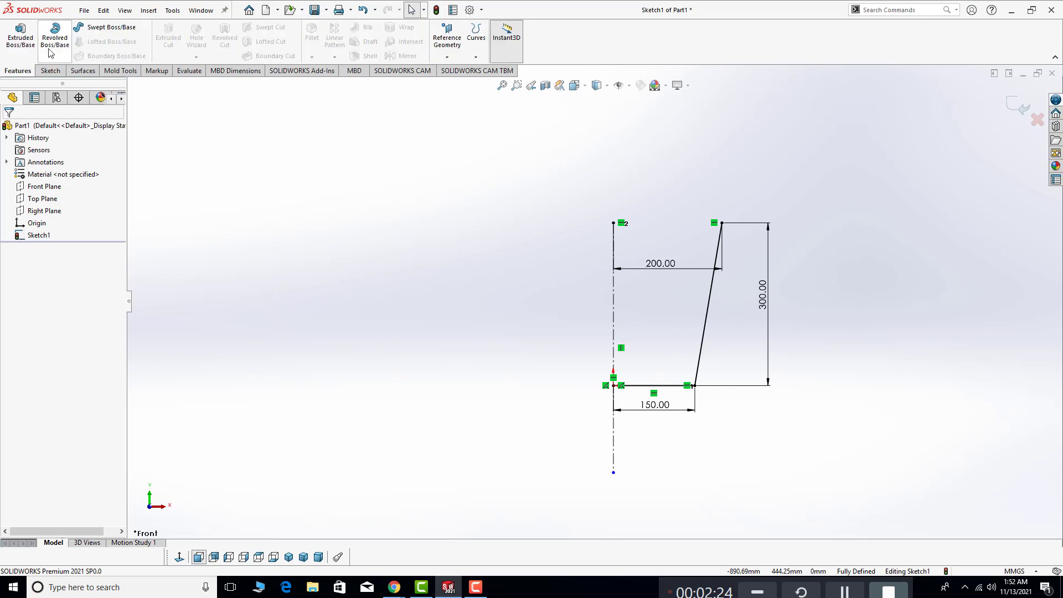
pyautogui.click(55, 42)
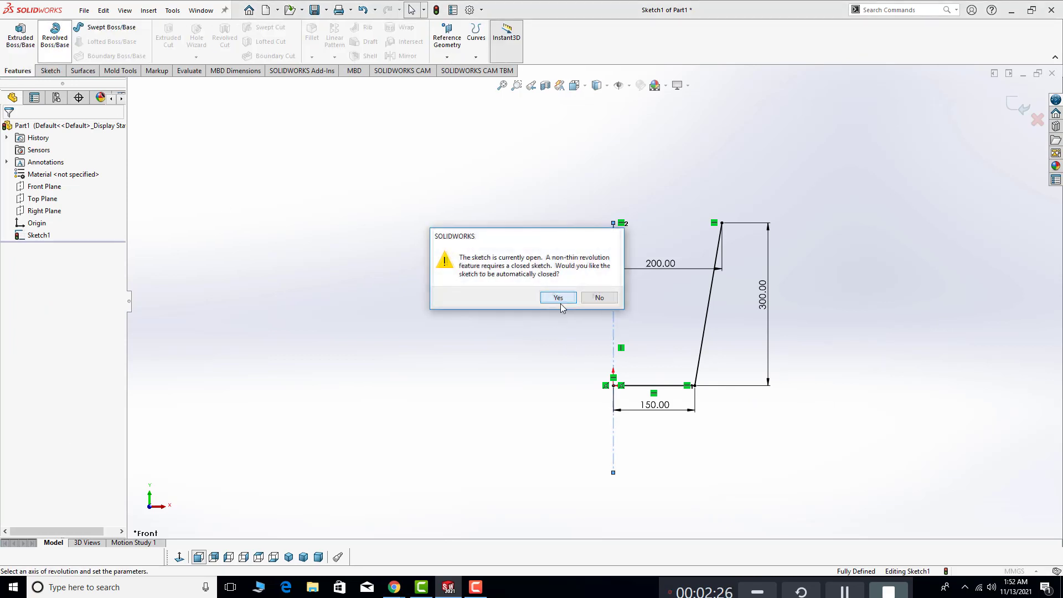
pyautogui.click(558, 298)
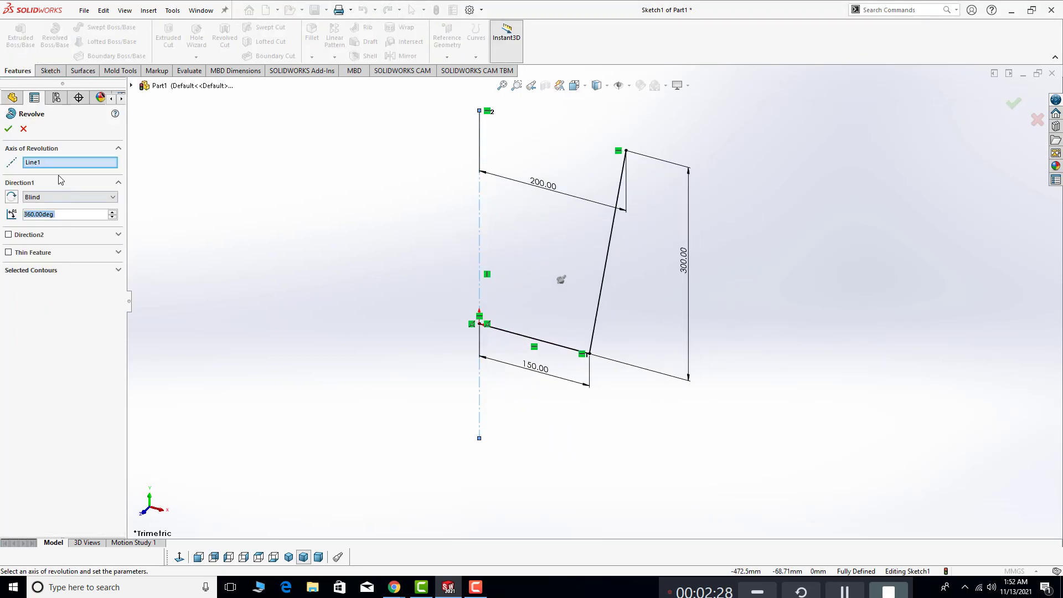
pyautogui.click(591, 338)
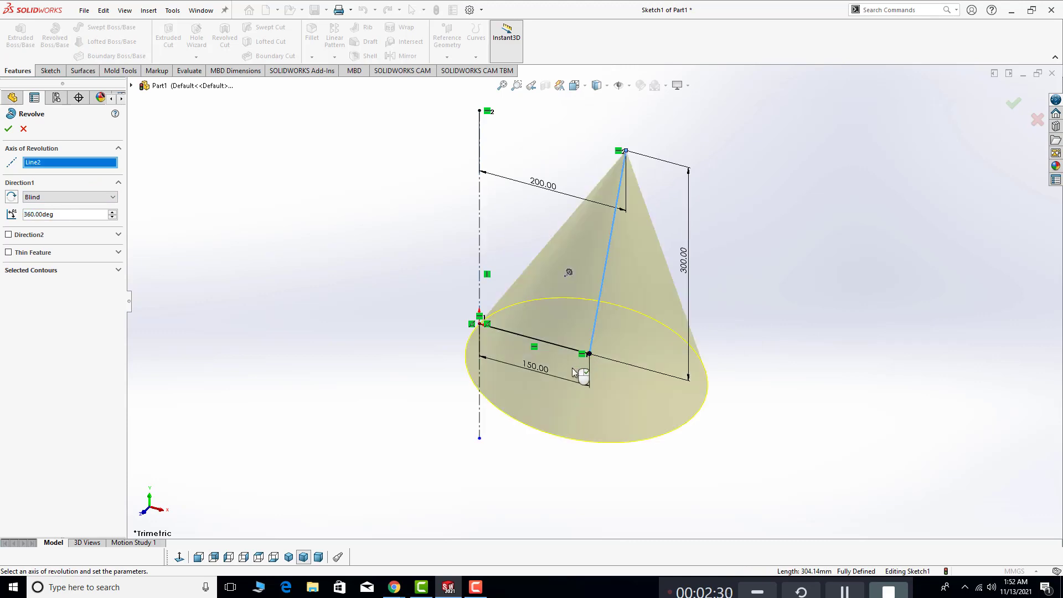
pyautogui.press('f')
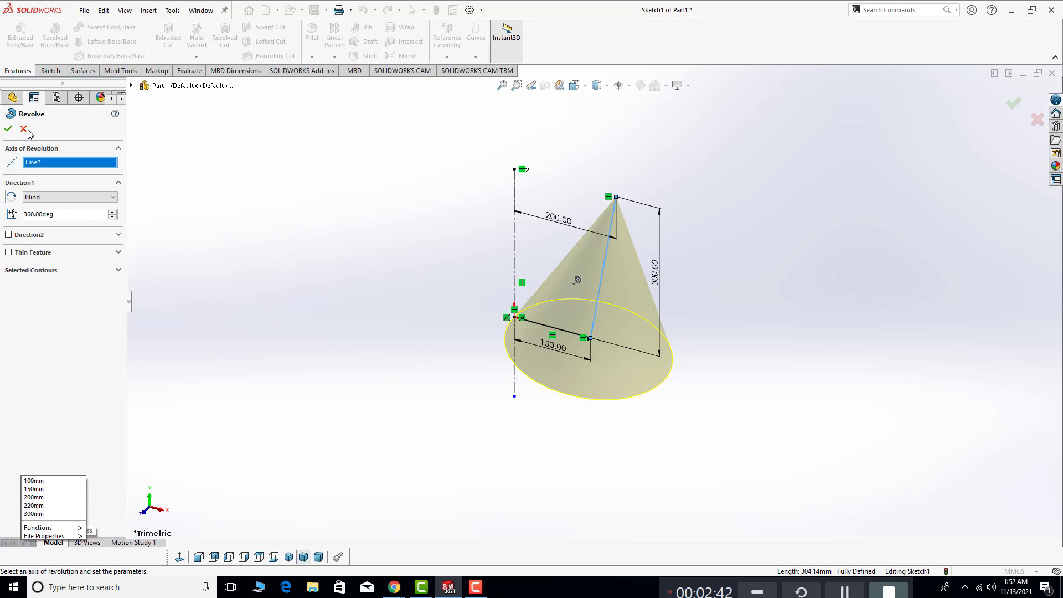
pyautogui.moveTo(681, 409); pyautogui.dragTo(723, 283, button='middle')
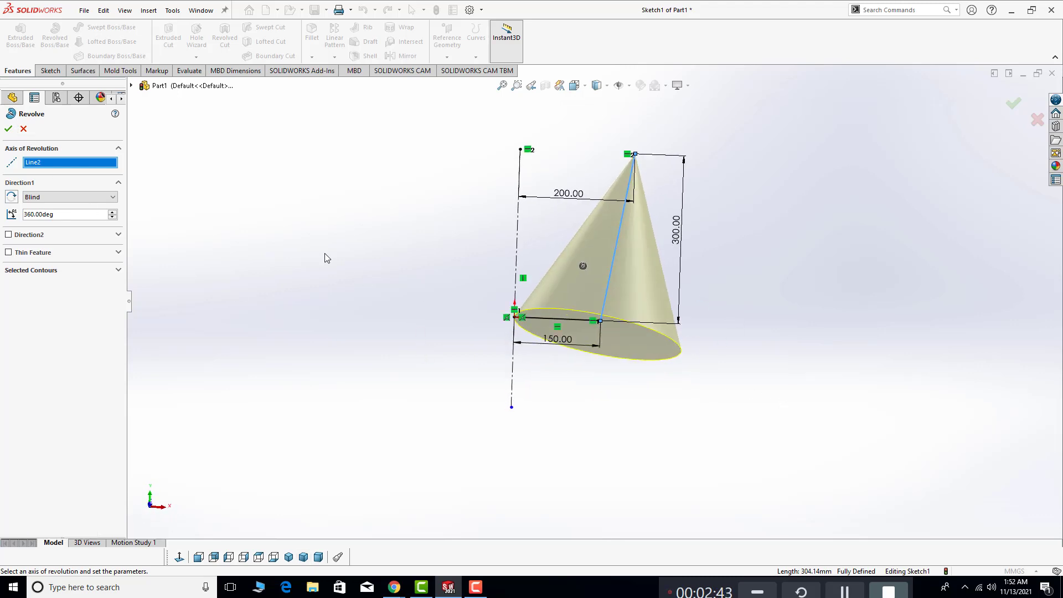
pyautogui.moveTo(497, 324)
pyautogui.mouseDown(button='middle')
pyautogui.moveTo(460, 398)
pyautogui.moveTo(535, 313)
pyautogui.moveTo(498, 277)
pyautogui.mouseUp(button='middle')
pyautogui.press('Escape')
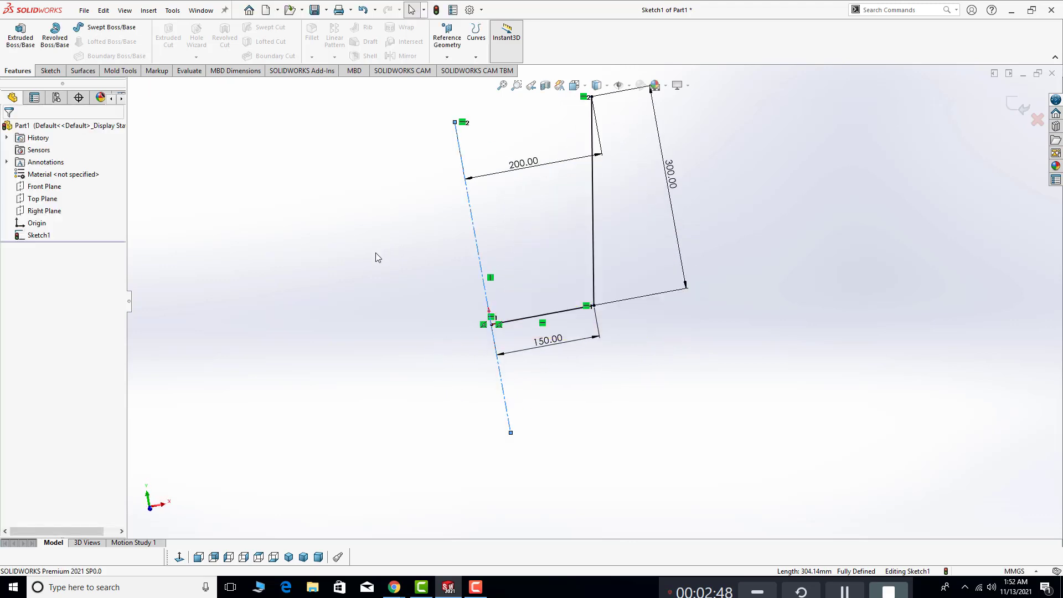
pyautogui.click(55, 34)
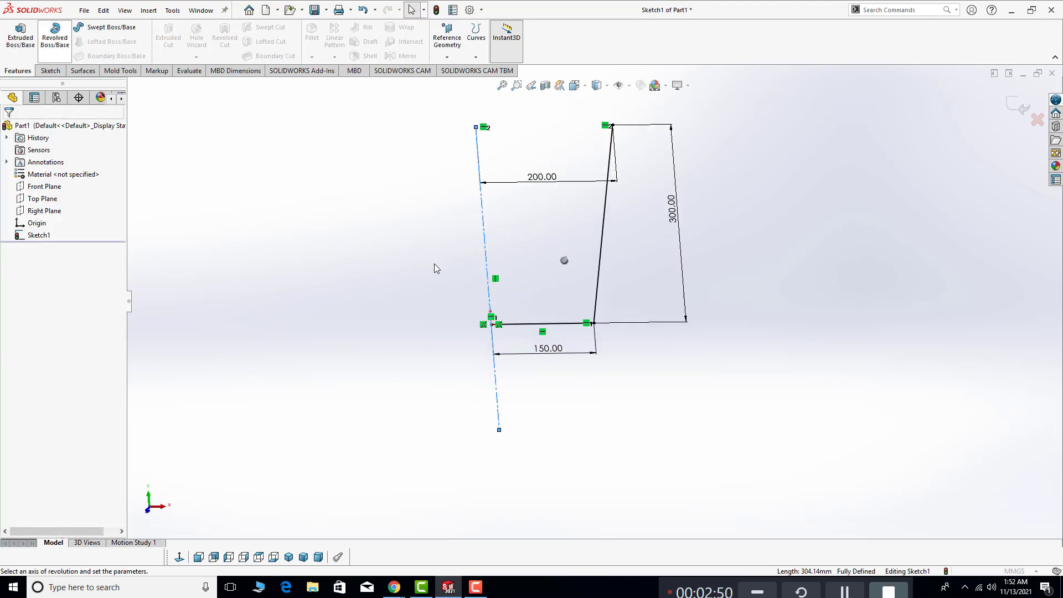
pyautogui.click(480, 218)
pyautogui.click(481, 216)
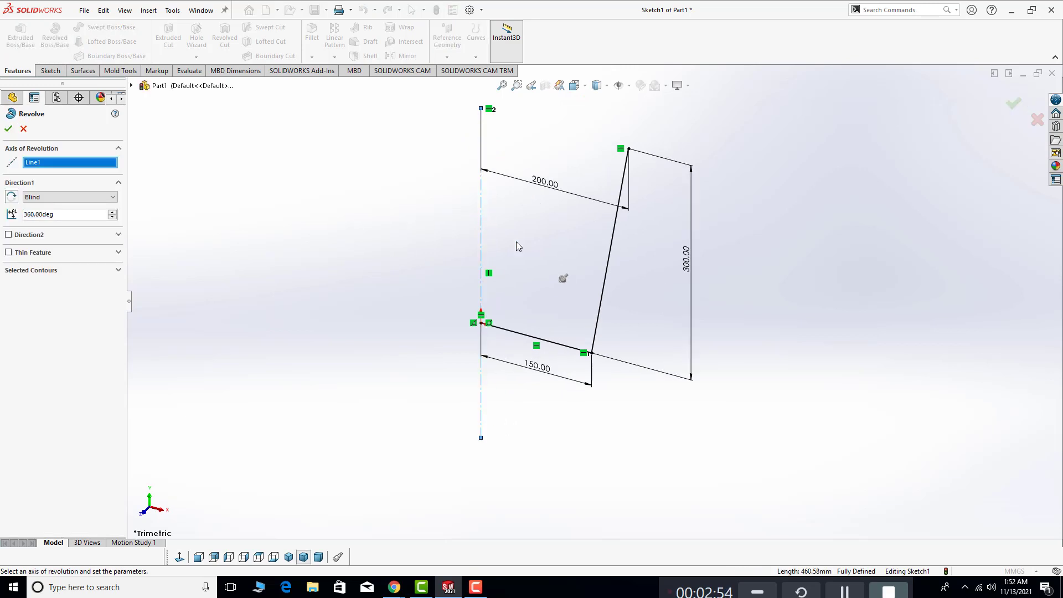
pyautogui.click(609, 256)
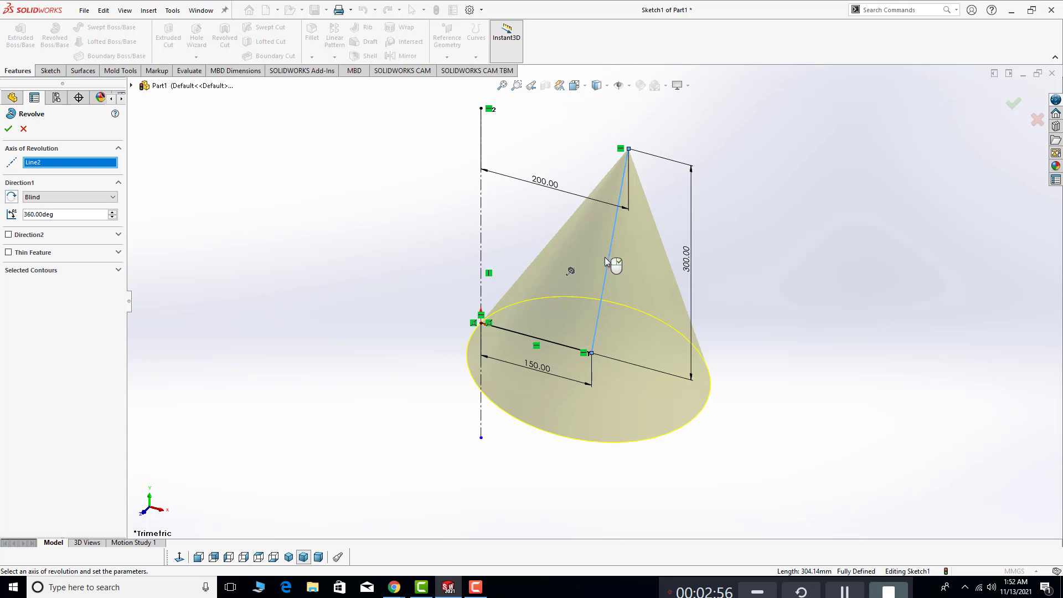
pyautogui.click(48, 272)
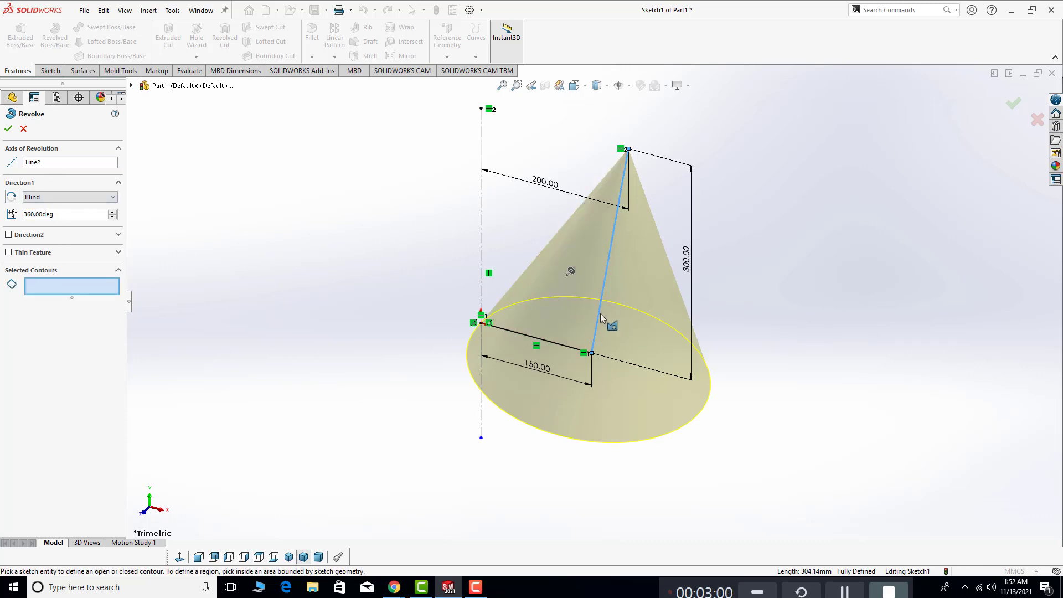
pyautogui.click(577, 324)
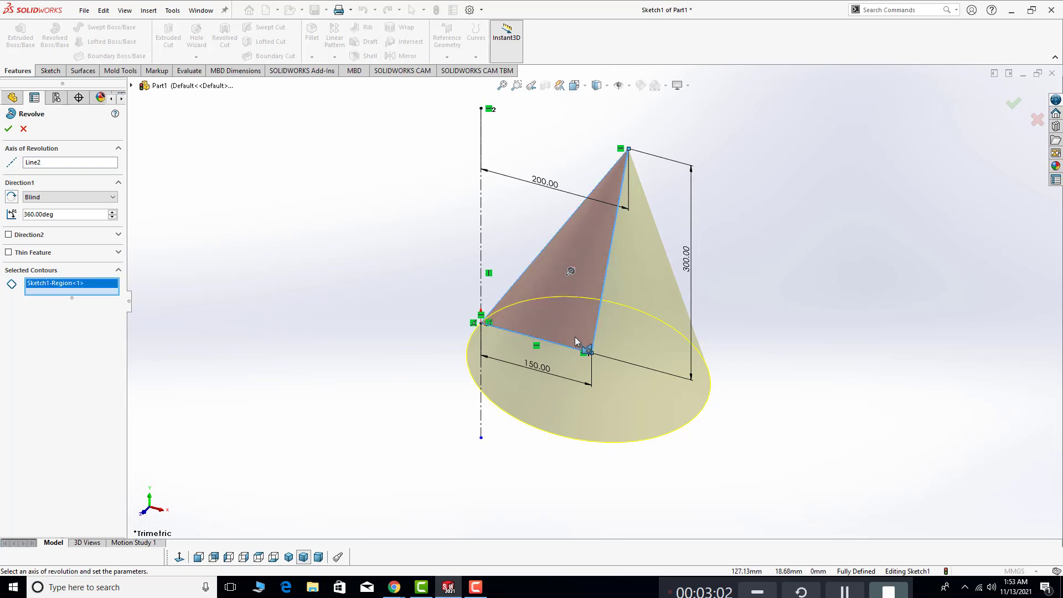
pyautogui.rightClick(86, 282)
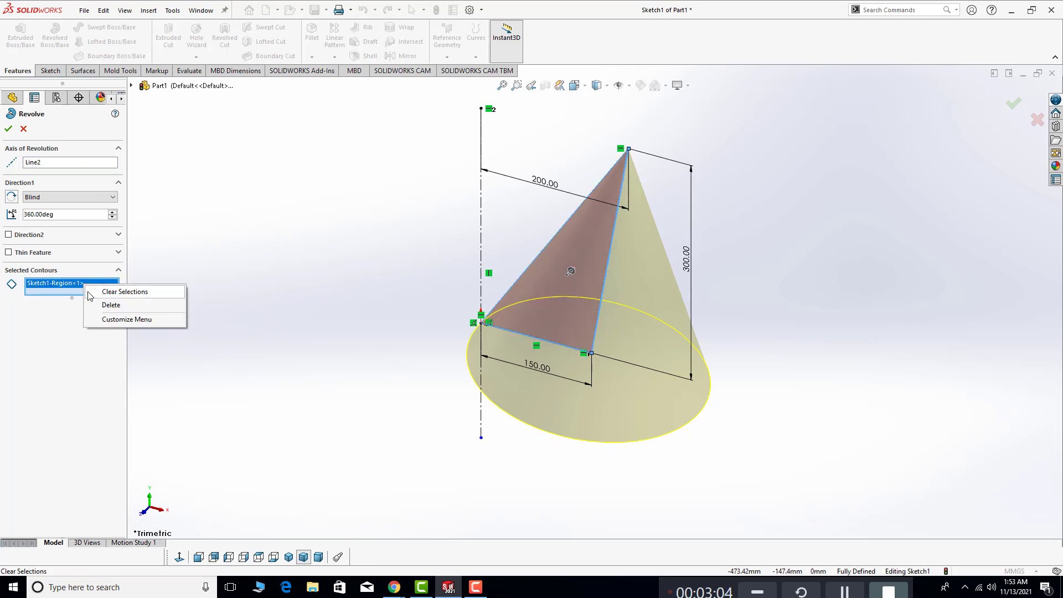
pyautogui.click(102, 289)
pyautogui.click(550, 317)
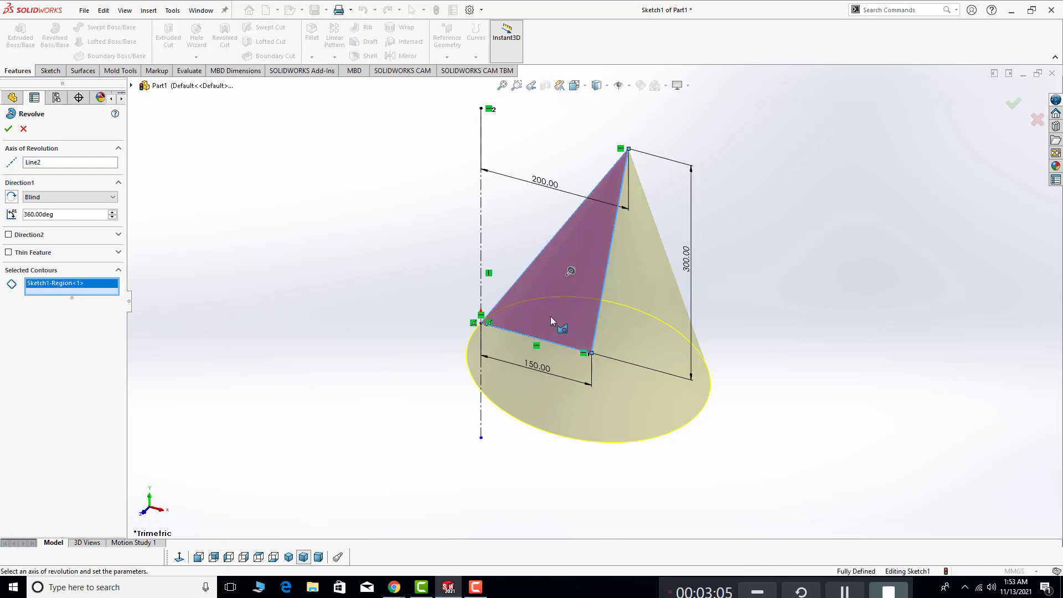
pyautogui.rightClick(58, 287)
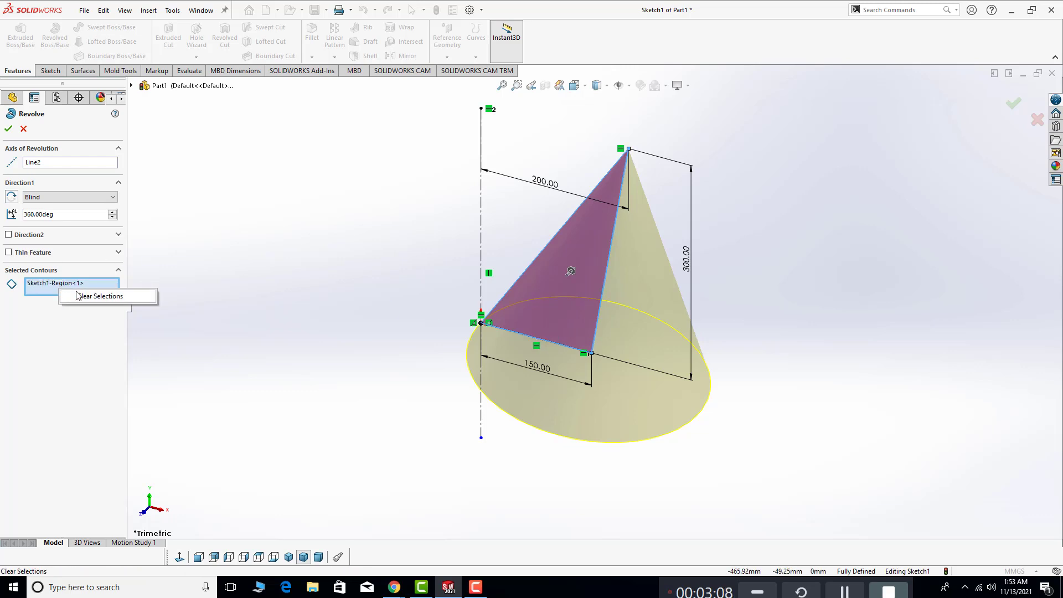
pyautogui.click(105, 296)
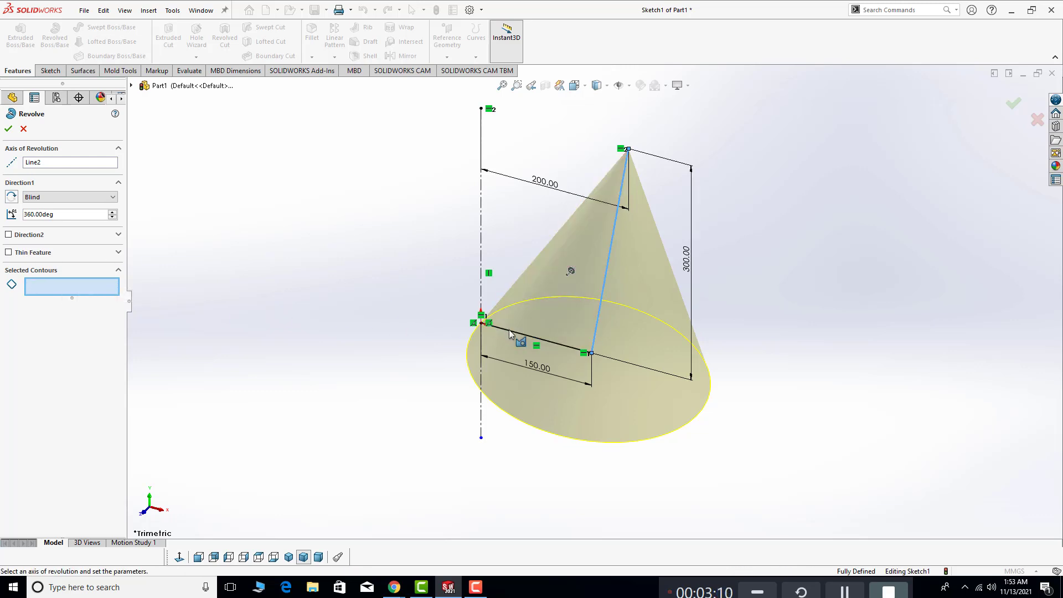
pyautogui.click(597, 321)
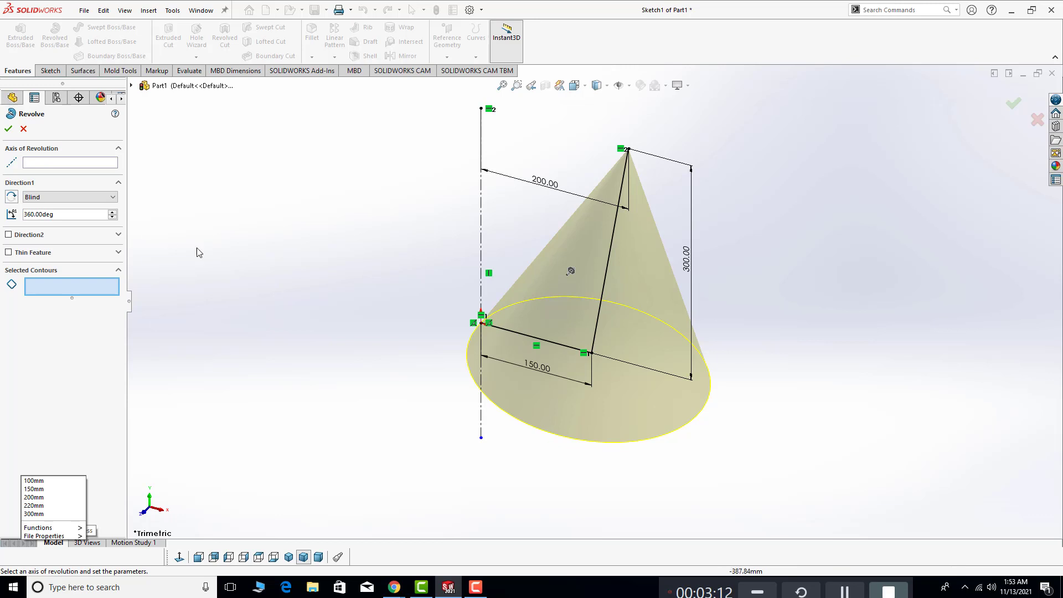
pyautogui.click(23, 128)
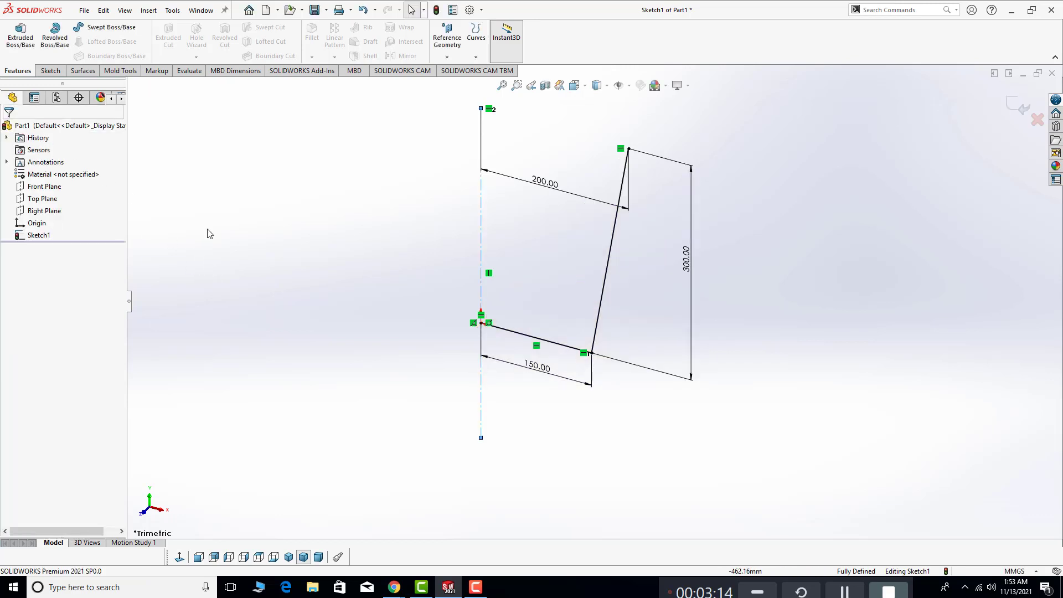
# Draw a stray diagonal line from a profile endpoint, then delete it
pyautogui.moveTo(209, 232); pyautogui.dragTo(251, 183, button='middle')
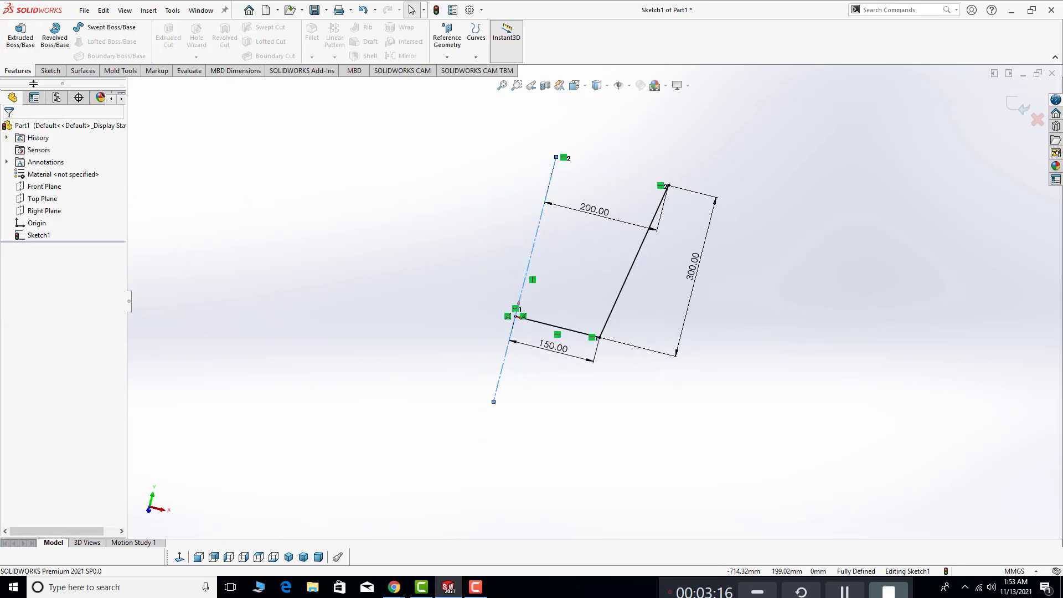
pyautogui.click(50, 70)
pyautogui.click(72, 27)
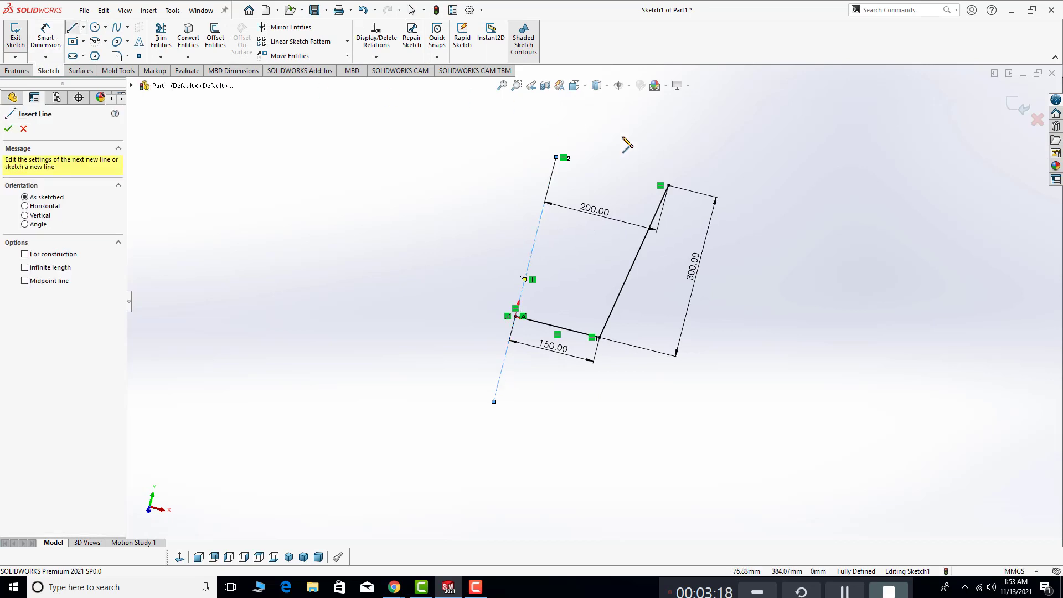
pyautogui.click(668, 185)
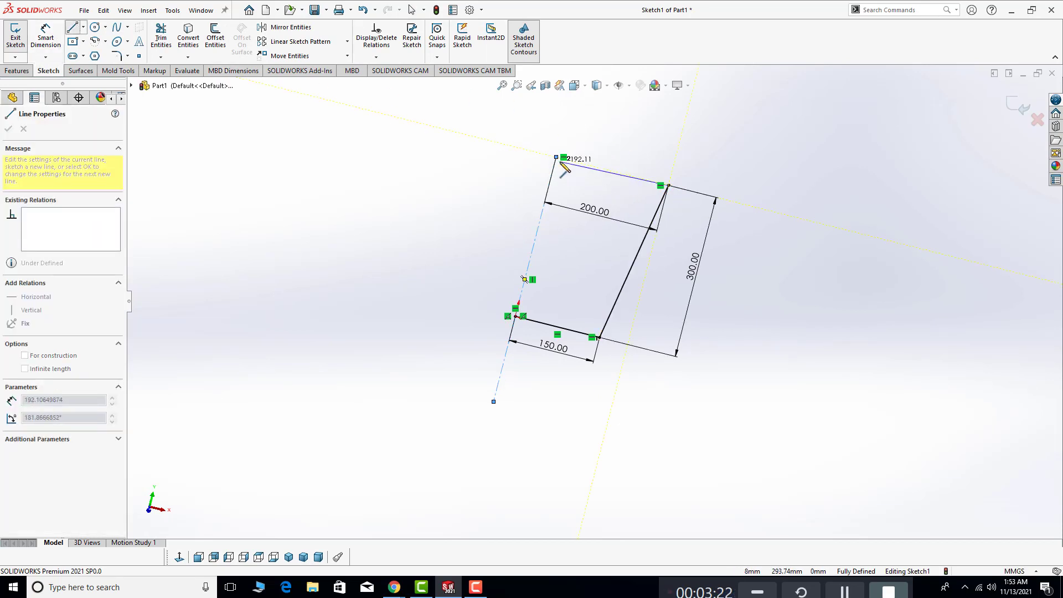
pyautogui.press('Escape')
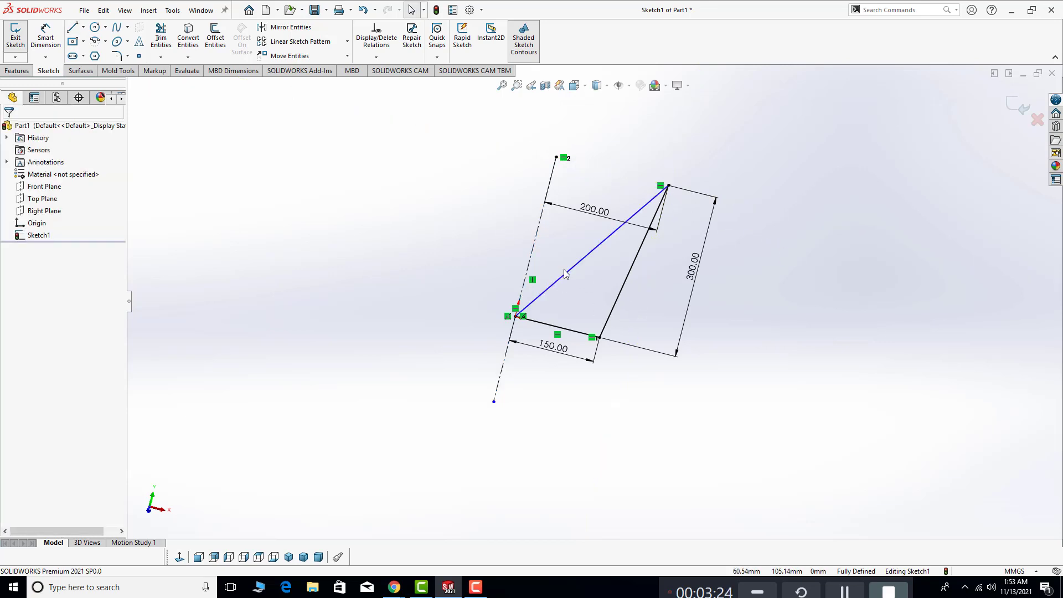
pyautogui.click(566, 277)
pyautogui.press('Delete')
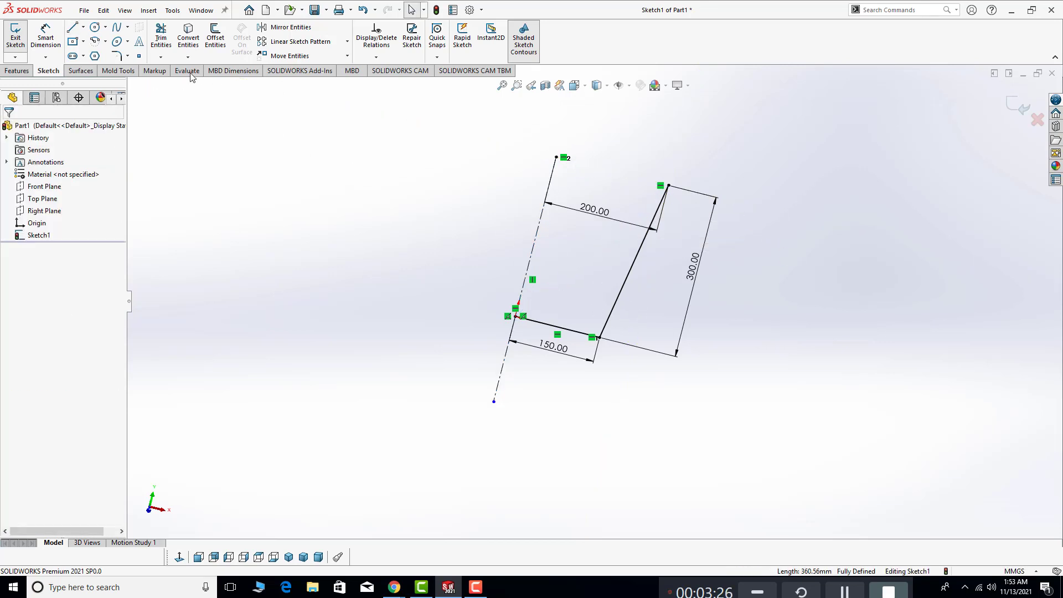
# Turn the centerline into a regular line and trim its overhang below the bottom corner
pyautogui.rightClick(534, 247)
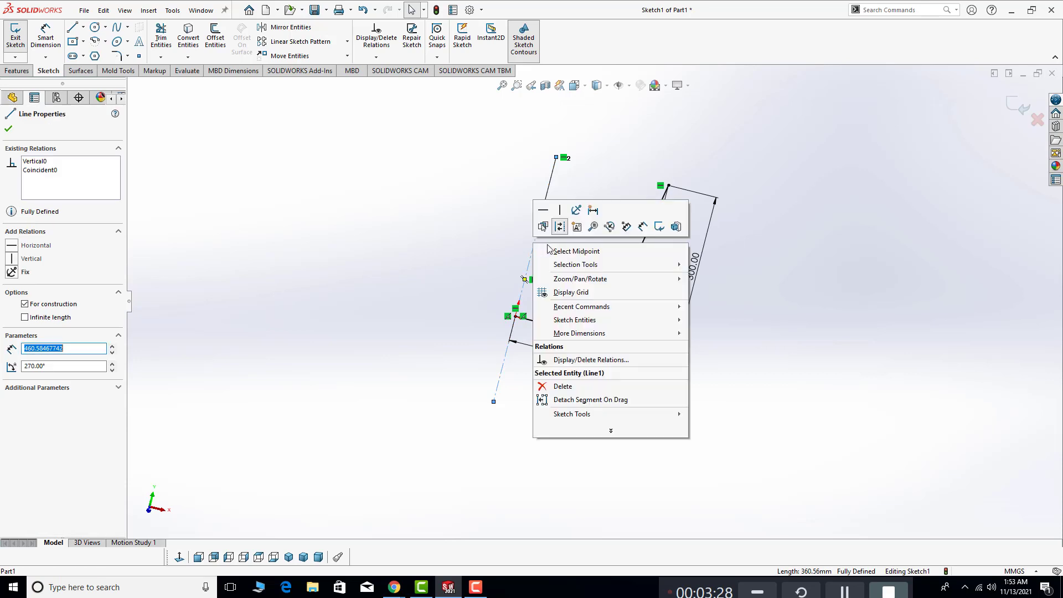
pyautogui.click(575, 183)
pyautogui.click(160, 40)
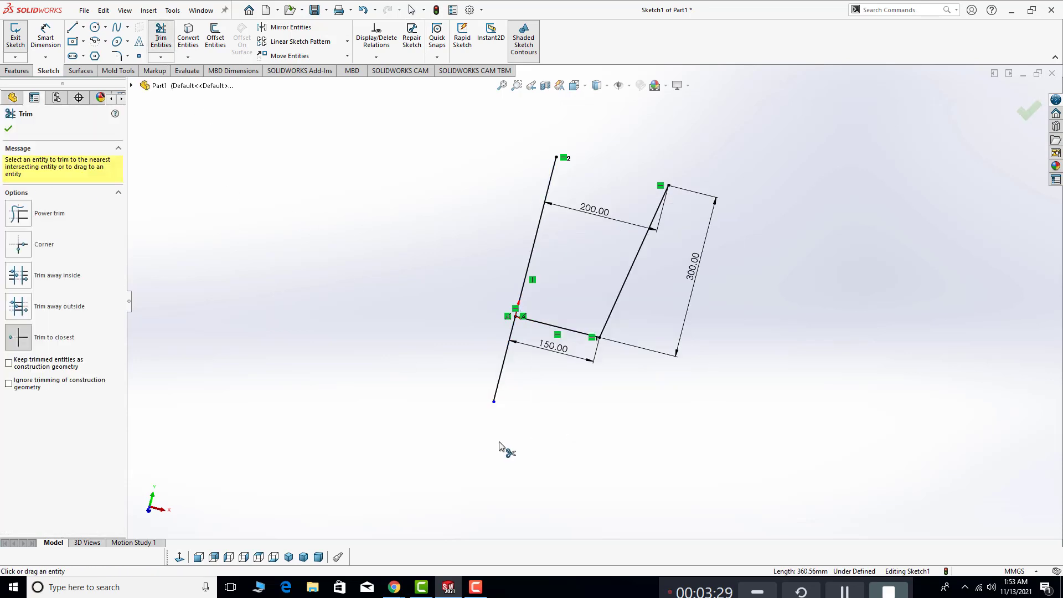
pyautogui.click(503, 375)
pyautogui.hotkey('ctrl', '8')
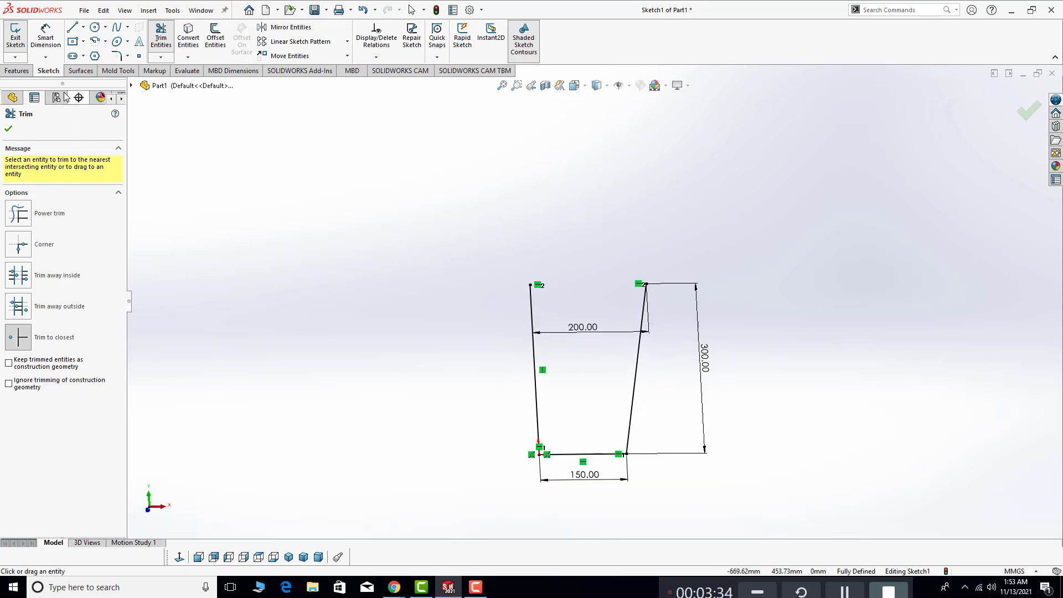
pyautogui.click(17, 70)
# Trial a revolve with the slanted right line as axis and the cup outline as contour, then cancel
pyautogui.click(55, 37)
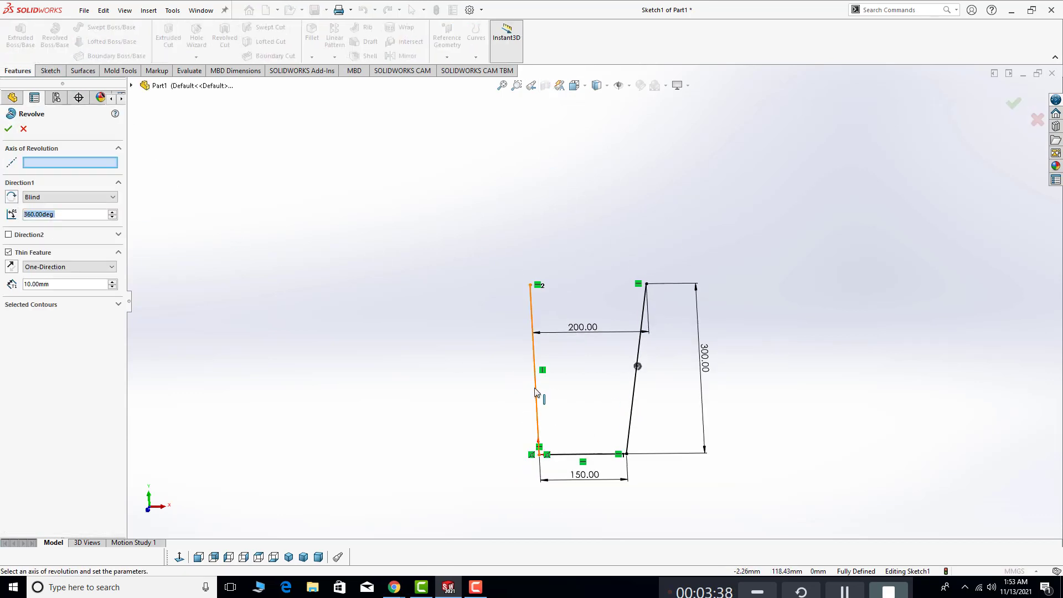
pyautogui.click(535, 402)
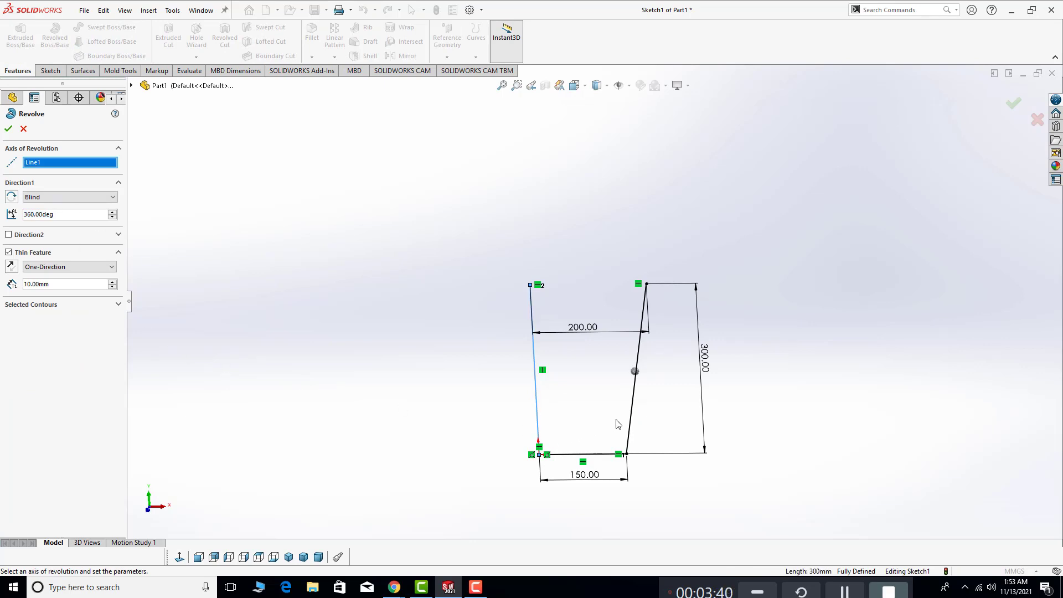
pyautogui.click(631, 412)
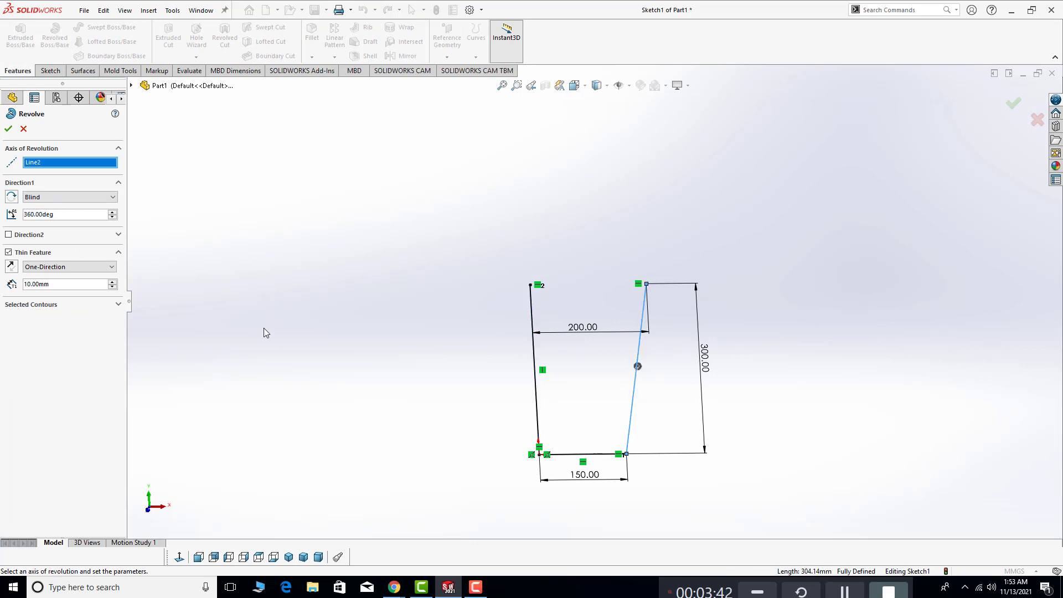
pyautogui.moveTo(264, 333)
pyautogui.mouseDown(button='middle')
pyautogui.moveTo(289, 306)
pyautogui.moveTo(225, 336)
pyautogui.mouseUp(button='middle')
pyautogui.click(70, 304)
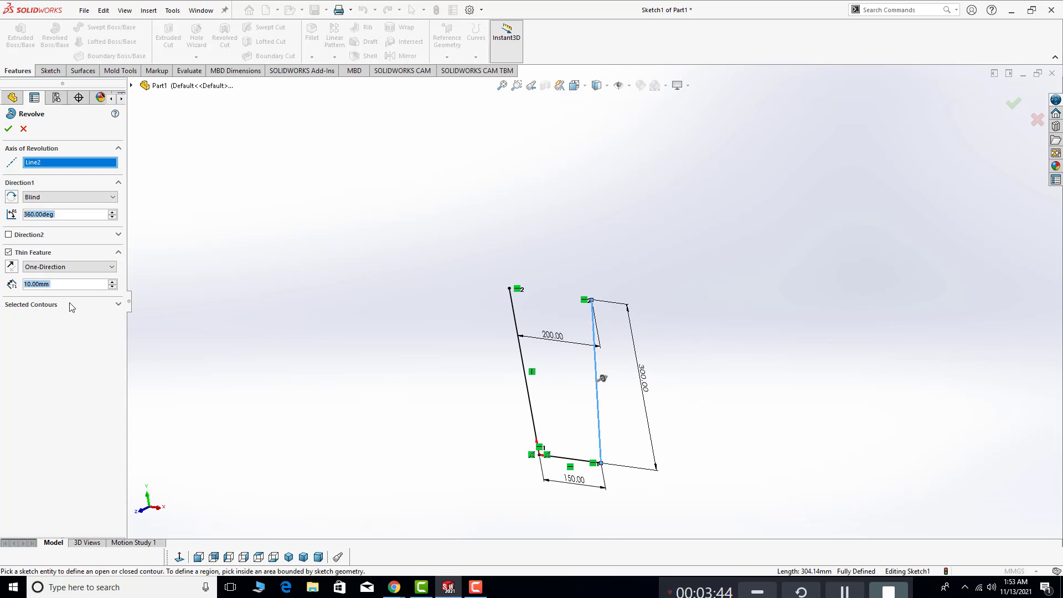
pyautogui.click(575, 463)
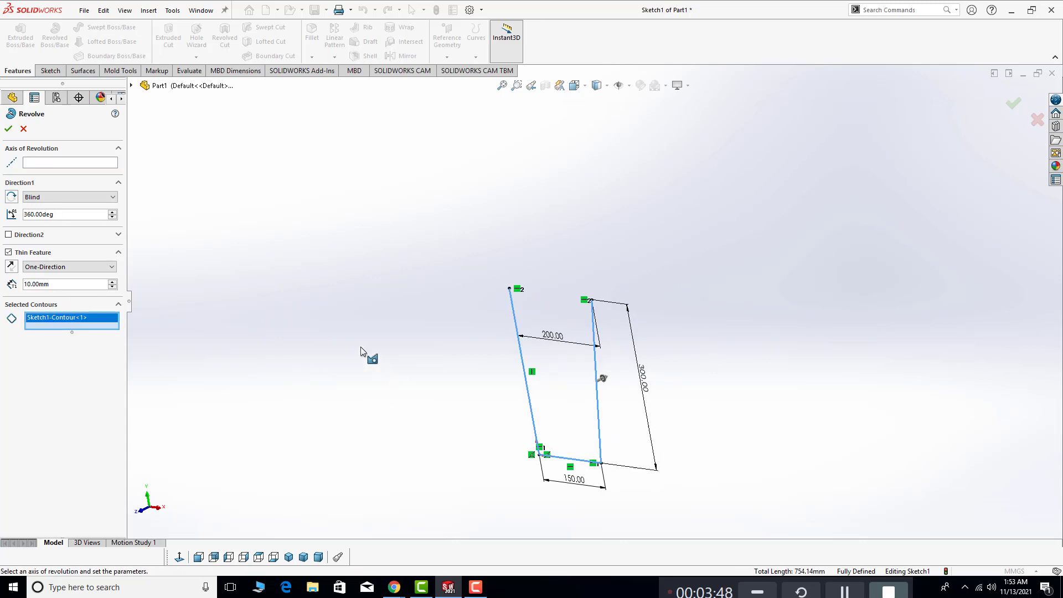
pyautogui.press('Escape')
# Make the left line construction geometry, then preview and cancel another cone-shaped revolve
pyautogui.click(529, 390)
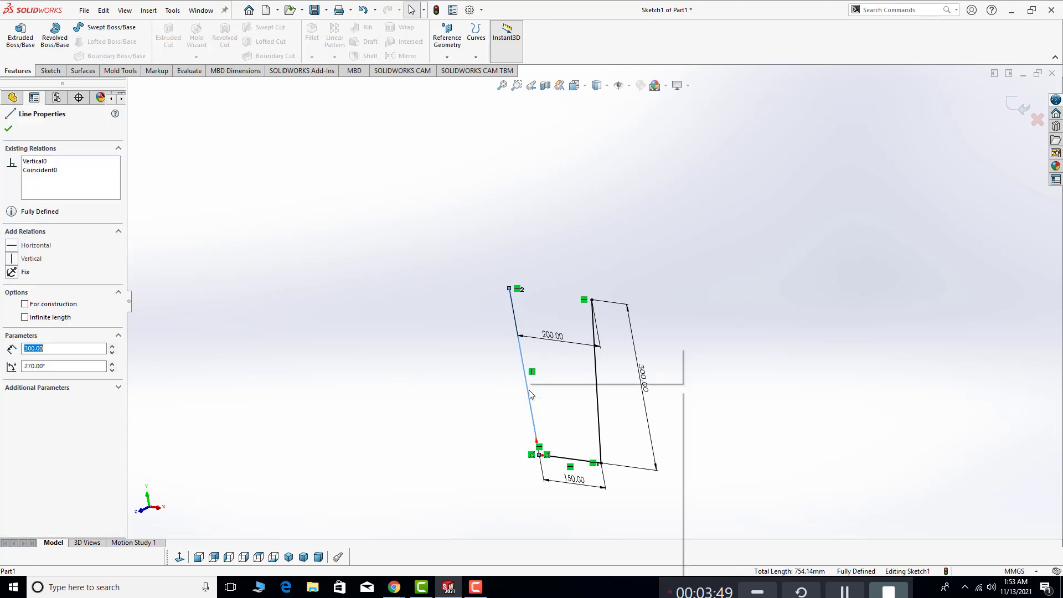
pyautogui.rightClick(529, 390)
pyautogui.click(549, 384)
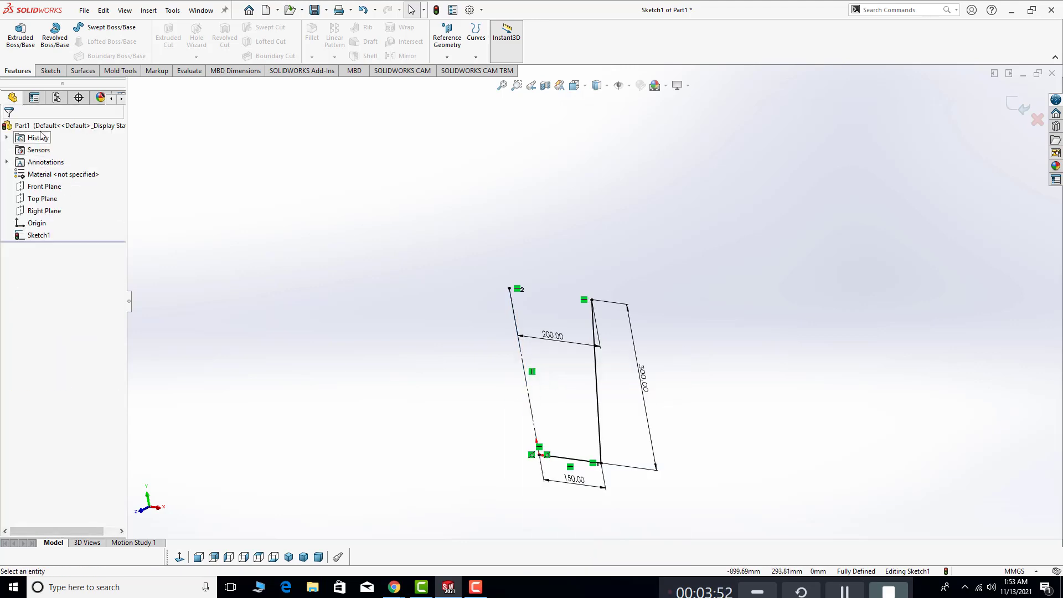
pyautogui.click(55, 34)
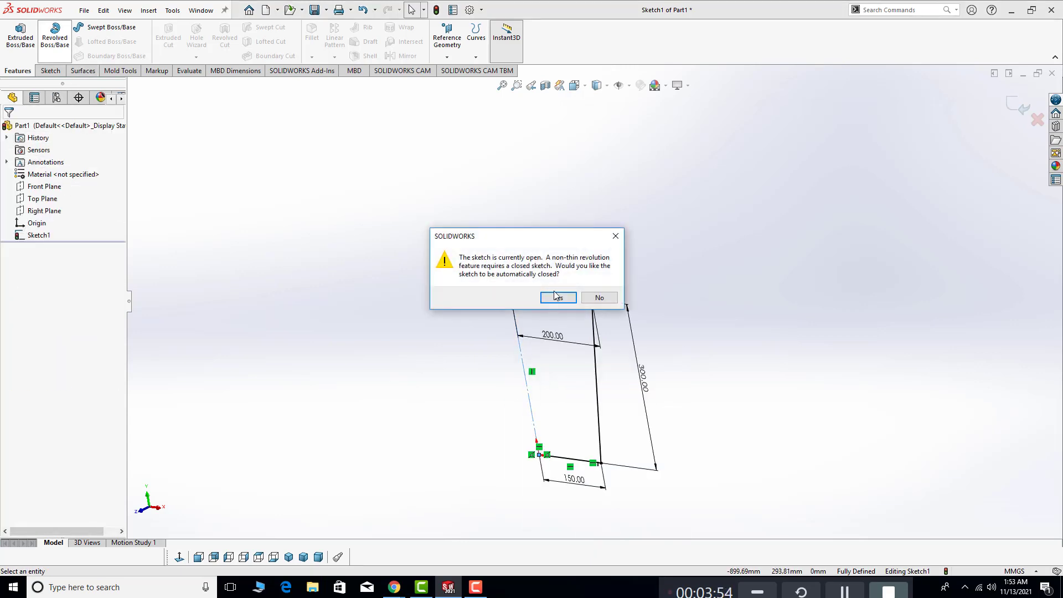
pyautogui.click(558, 298)
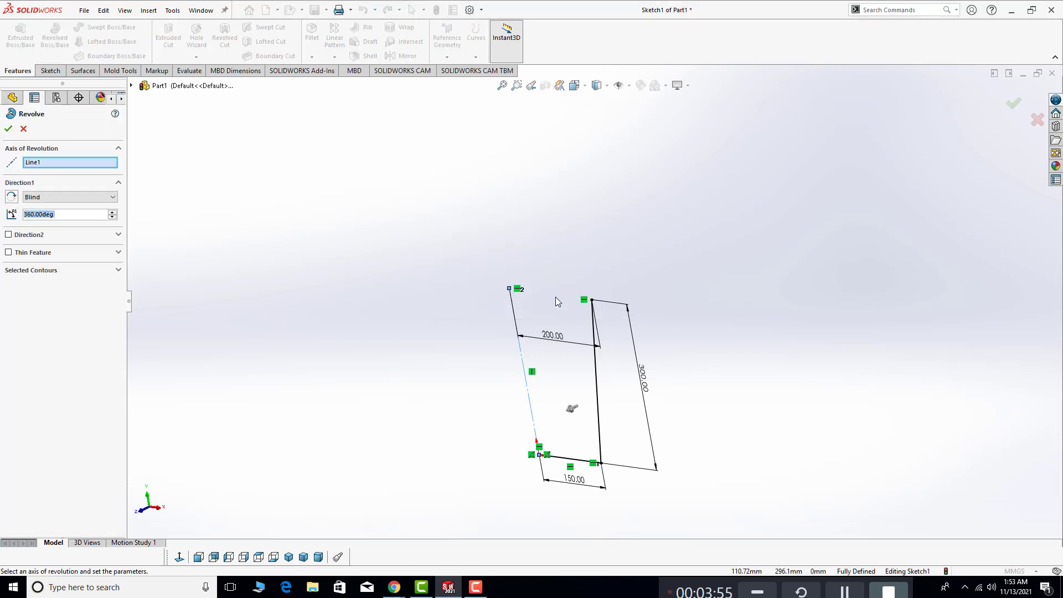
pyautogui.click(600, 434)
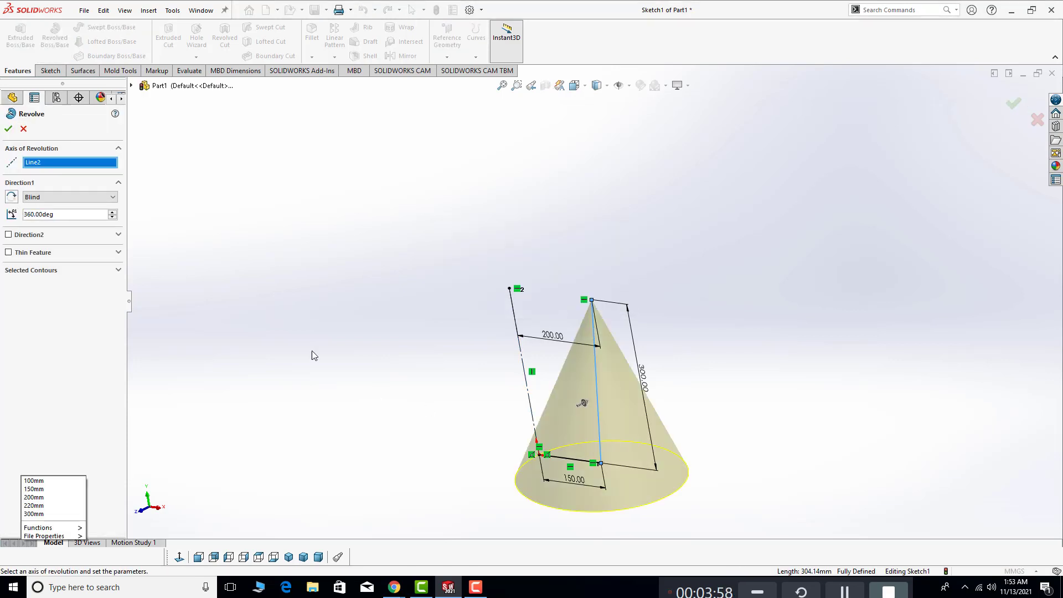
pyautogui.click(23, 129)
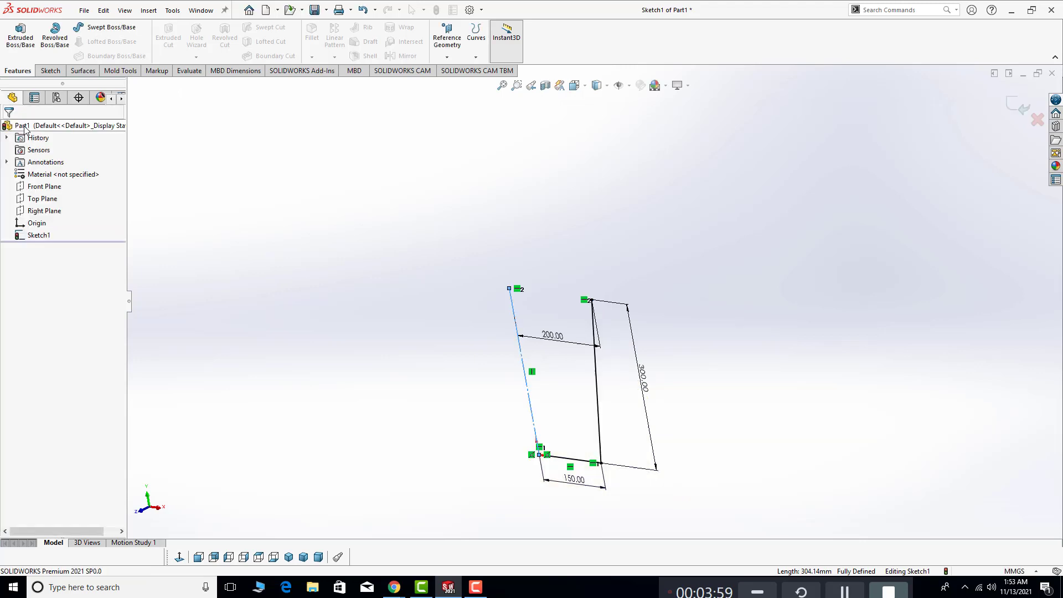
# Draw a diagonal line across the tapered profile, then delete it
pyautogui.moveTo(362, 353)
pyautogui.mouseDown(button='middle')
pyautogui.moveTo(433, 289)
pyautogui.moveTo(425, 333)
pyautogui.moveTo(410, 333)
pyautogui.mouseUp(button='middle')
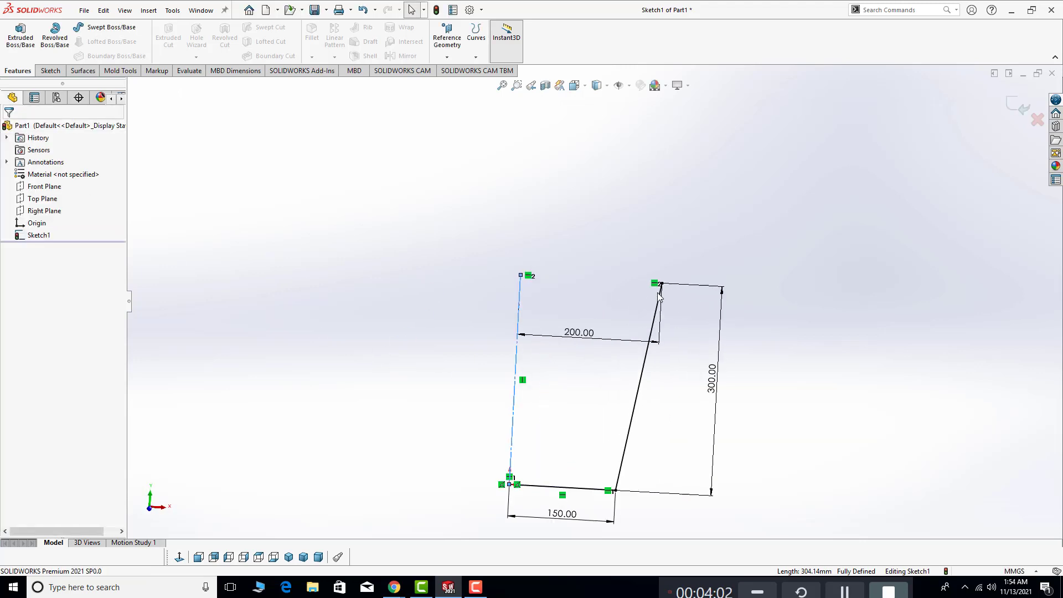
pyautogui.click(48, 66)
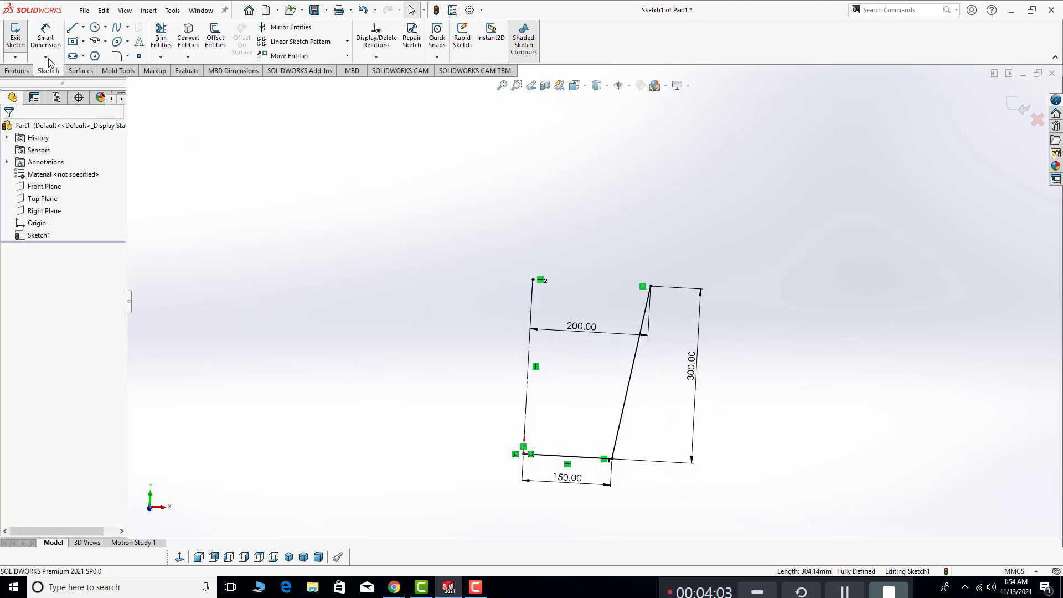
pyautogui.click(72, 28)
pyautogui.click(650, 286)
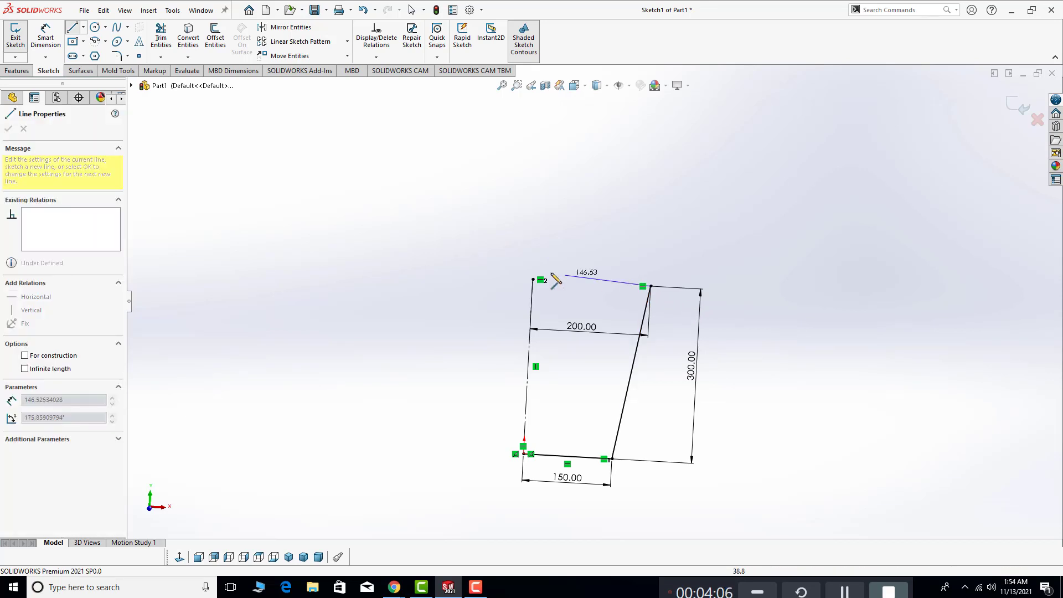
pyautogui.doubleClick(524, 454)
pyautogui.press('Escape')
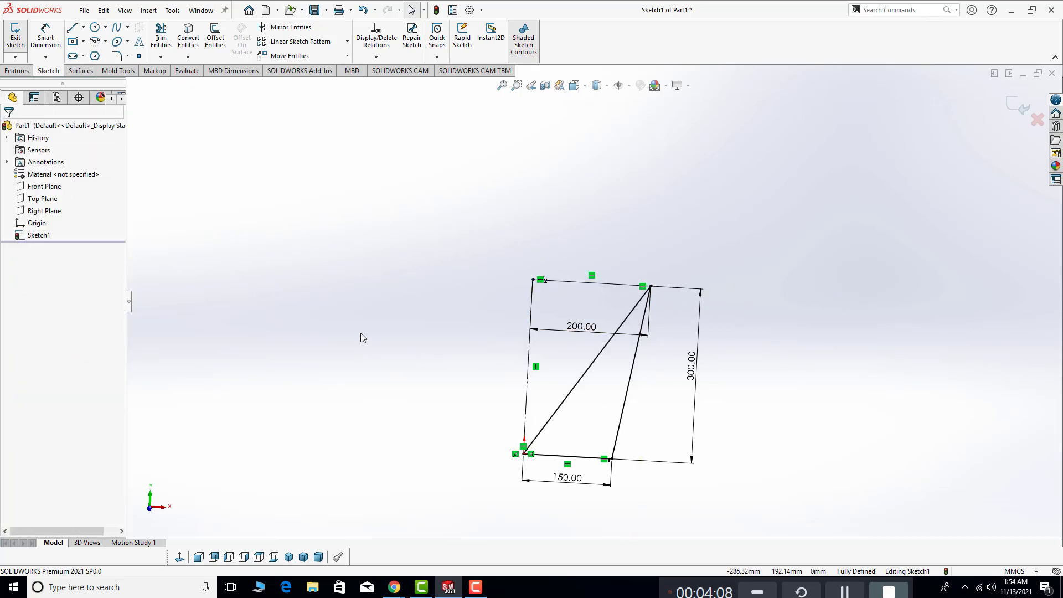
pyautogui.click(555, 413)
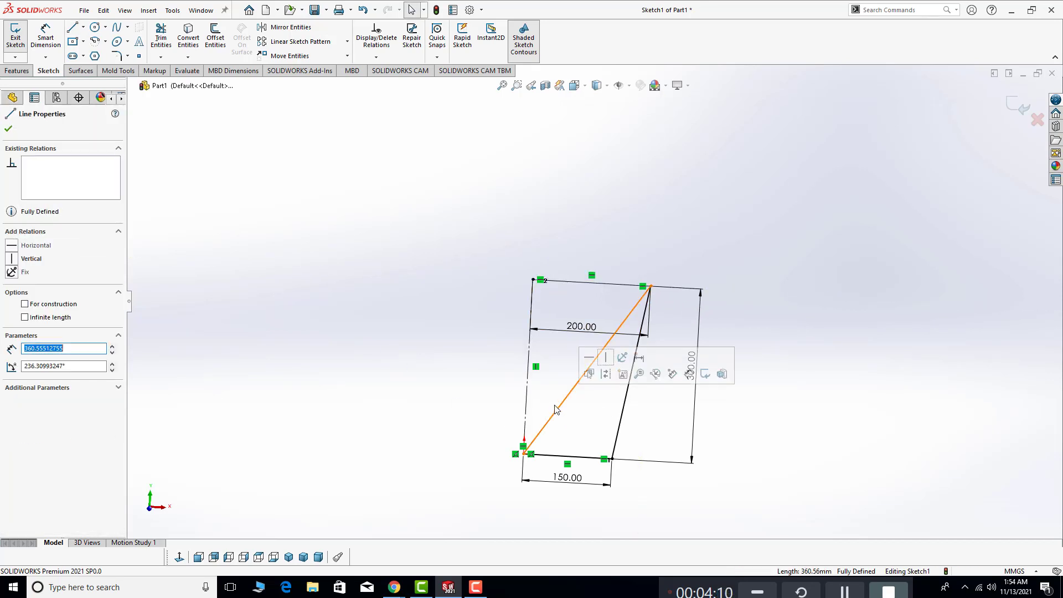
pyautogui.press('Delete')
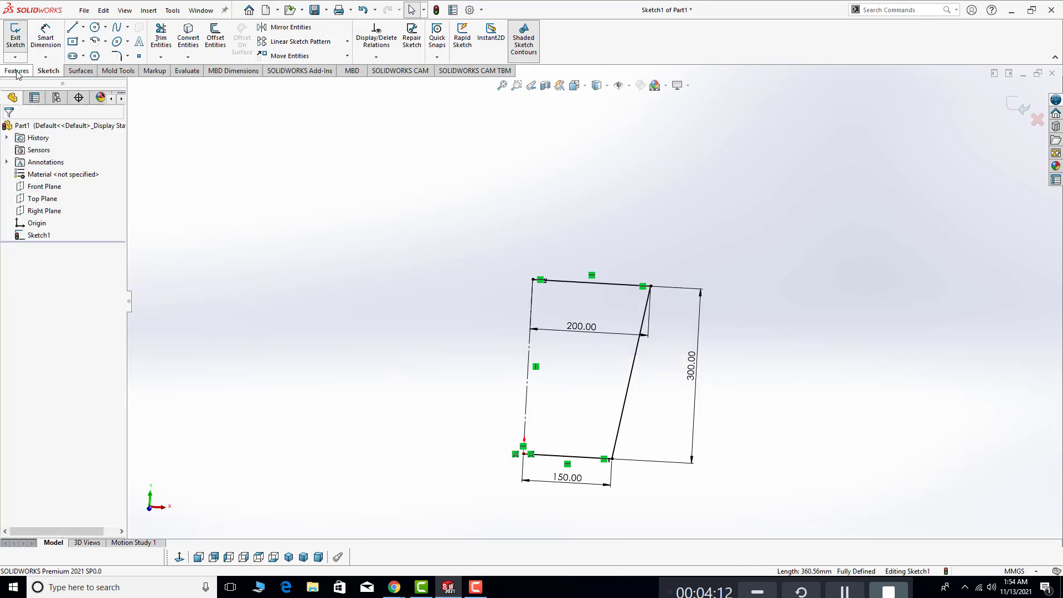
# Revolve the profile 360° about Line1, letting SOLIDWORKS close the open sketch
pyautogui.click(17, 70)
pyautogui.click(54, 36)
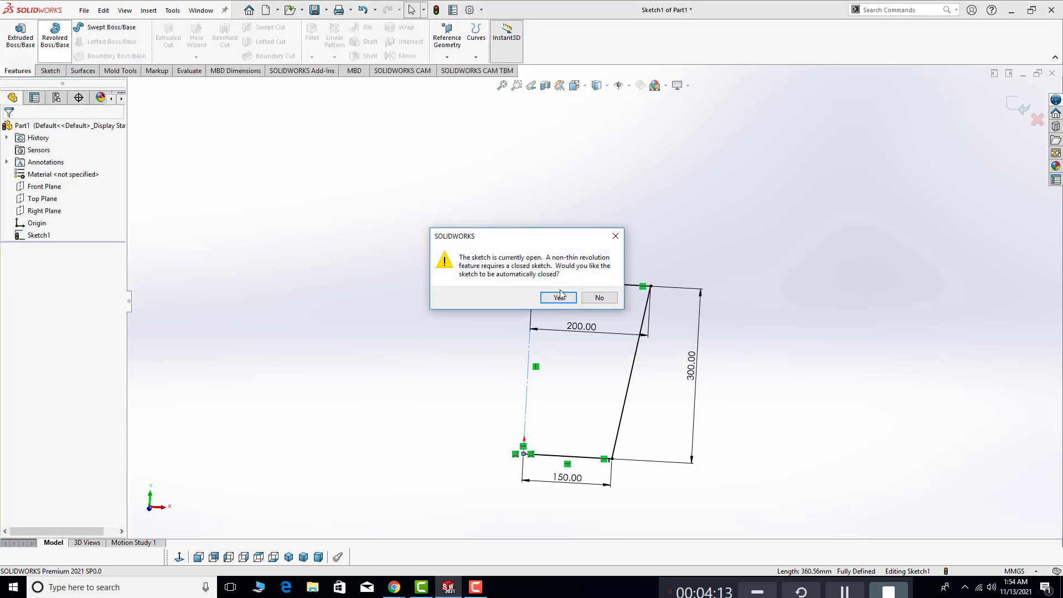
pyautogui.click(559, 295)
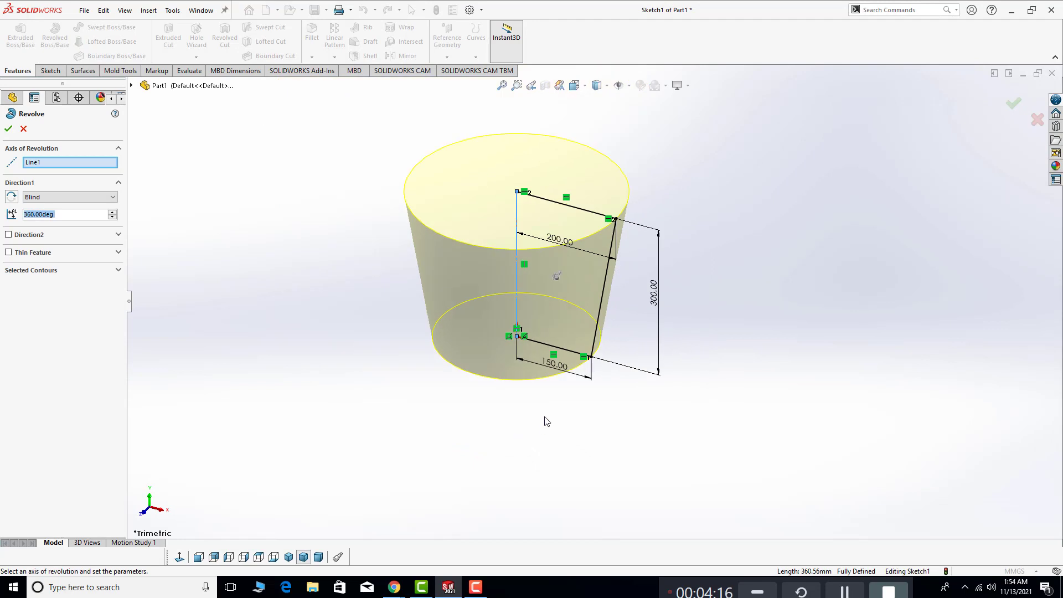
pyautogui.moveTo(546, 422); pyautogui.dragTo(643, 323, button='middle')
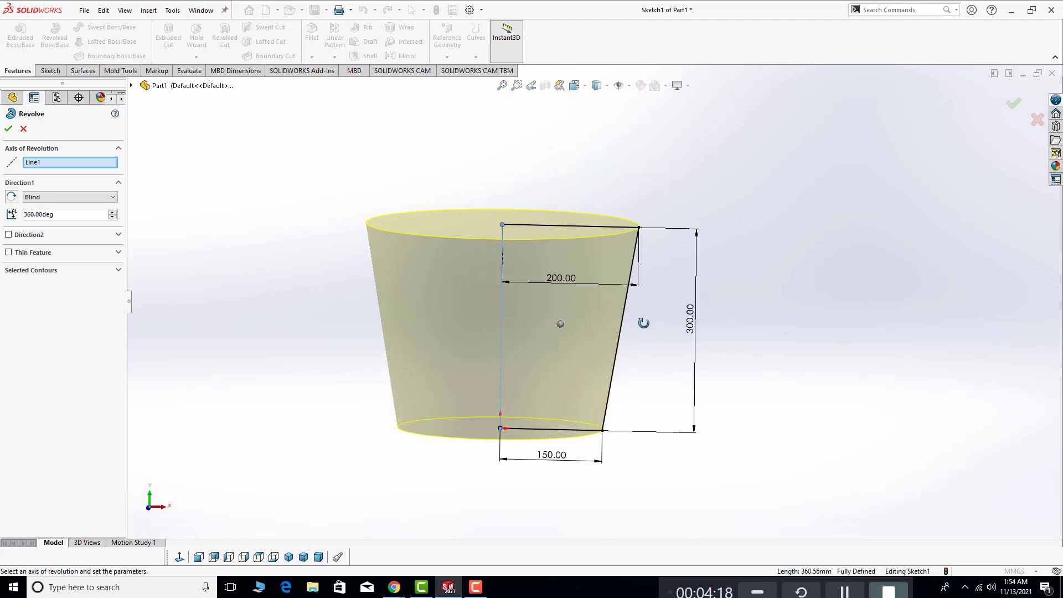
pyautogui.scroll(-3, 526, 231)
pyautogui.scroll(3, 576, 317)
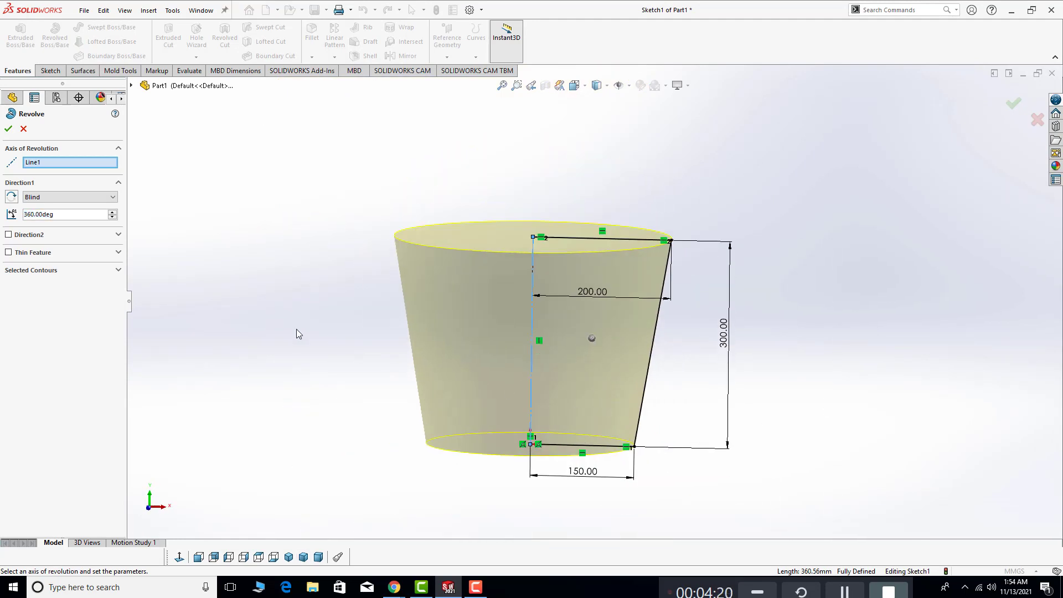
pyautogui.click(9, 129)
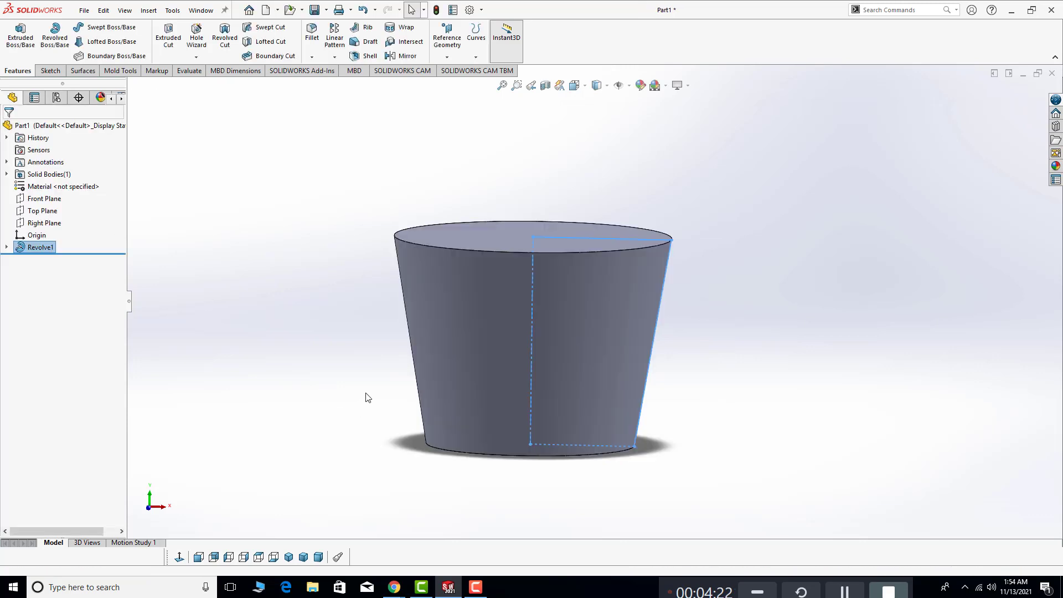
# Orbit the new solid upright and tilt it to show the cup's top face
pyautogui.moveTo(646, 397)
pyautogui.mouseDown(button='middle')
pyautogui.moveTo(686, 341)
pyautogui.moveTo(740, 368)
pyautogui.mouseUp(button='middle')
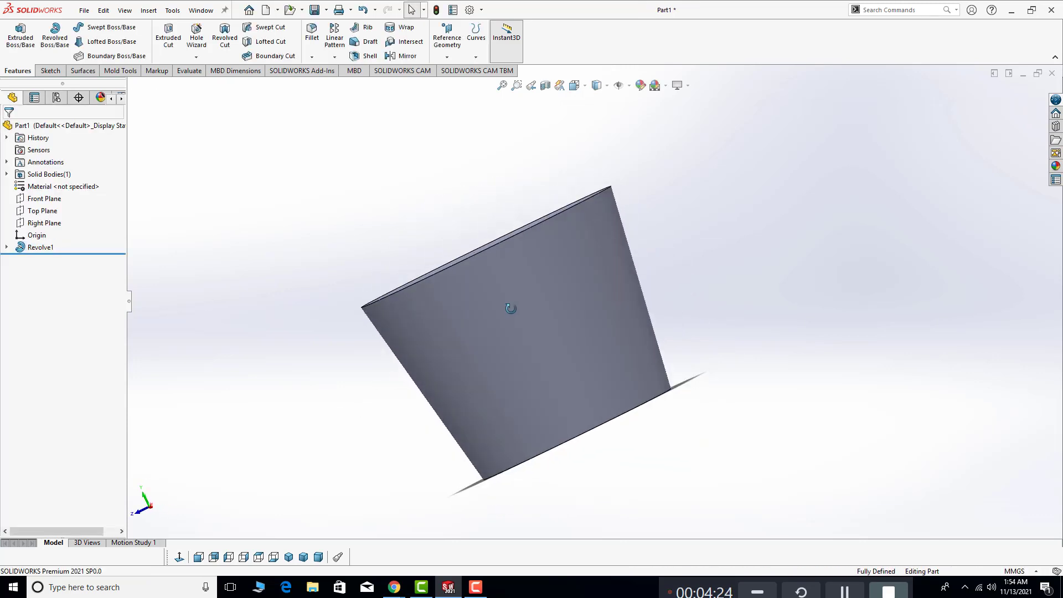
pyautogui.moveTo(464, 341); pyautogui.dragTo(387, 434, button='middle')
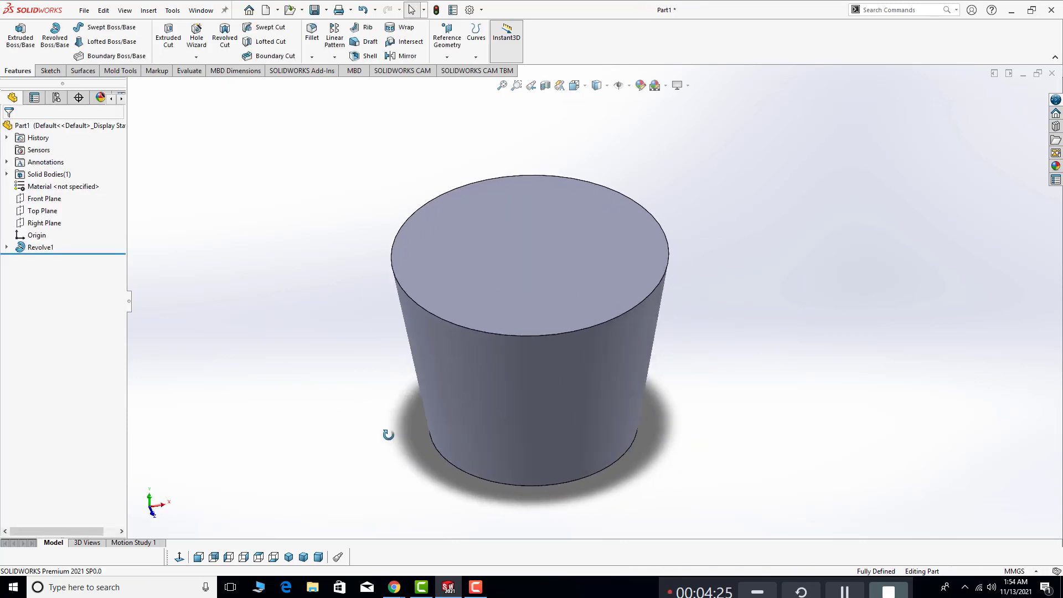
pyautogui.click(444, 341)
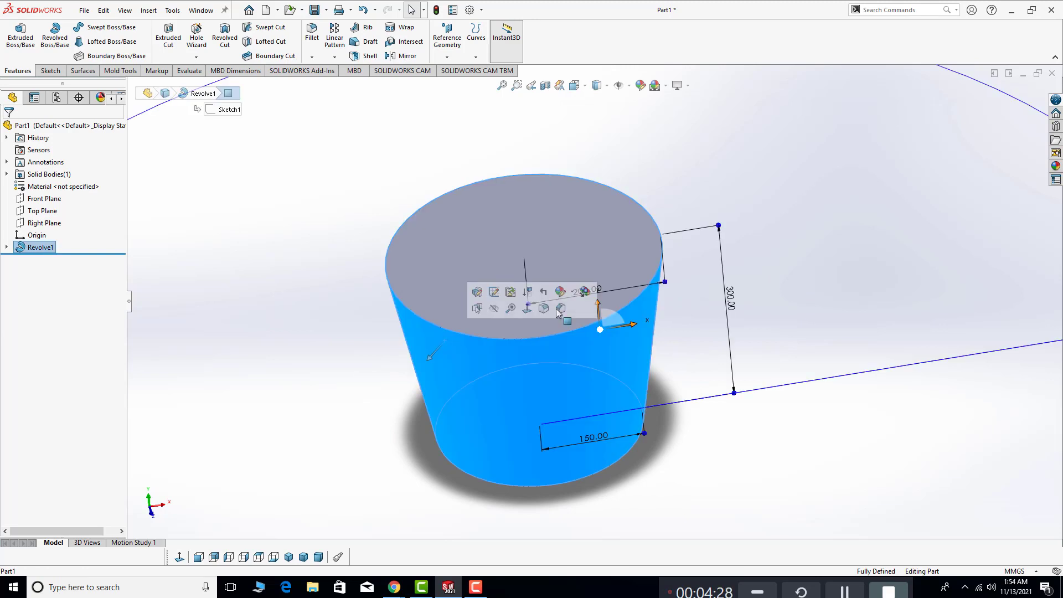
pyautogui.click(925, 245)
pyautogui.moveTo(574, 375)
pyautogui.mouseDown(button='middle')
pyautogui.moveTo(572, 349)
pyautogui.moveTo(586, 416)
pyautogui.moveTo(539, 363)
pyautogui.mouseUp(button='middle')
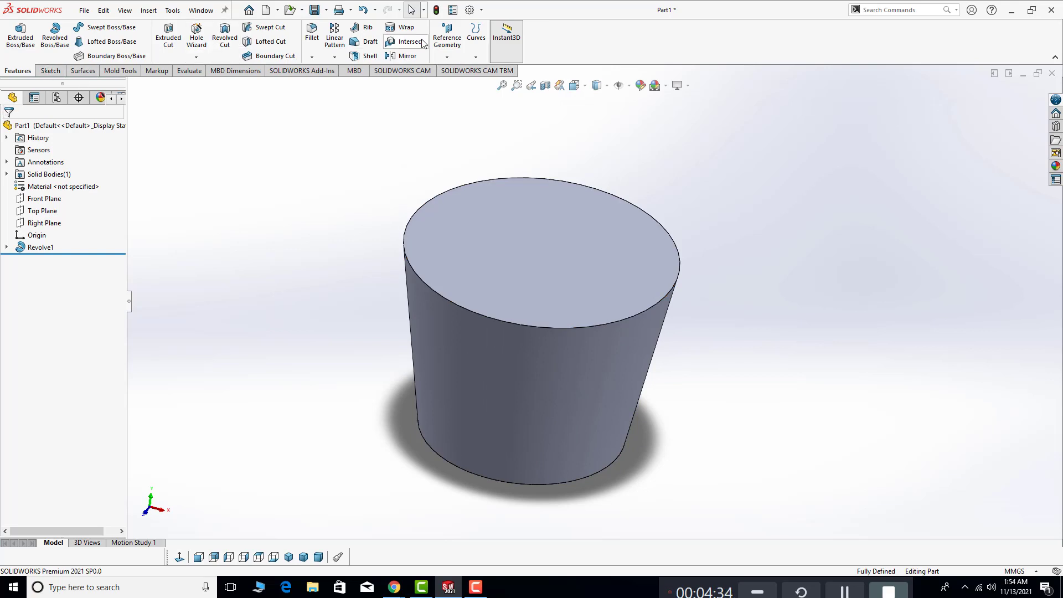
# Shell the solid with 2 mm walls, removing the top face, and look inside
pyautogui.click(368, 55)
pyautogui.click(487, 255)
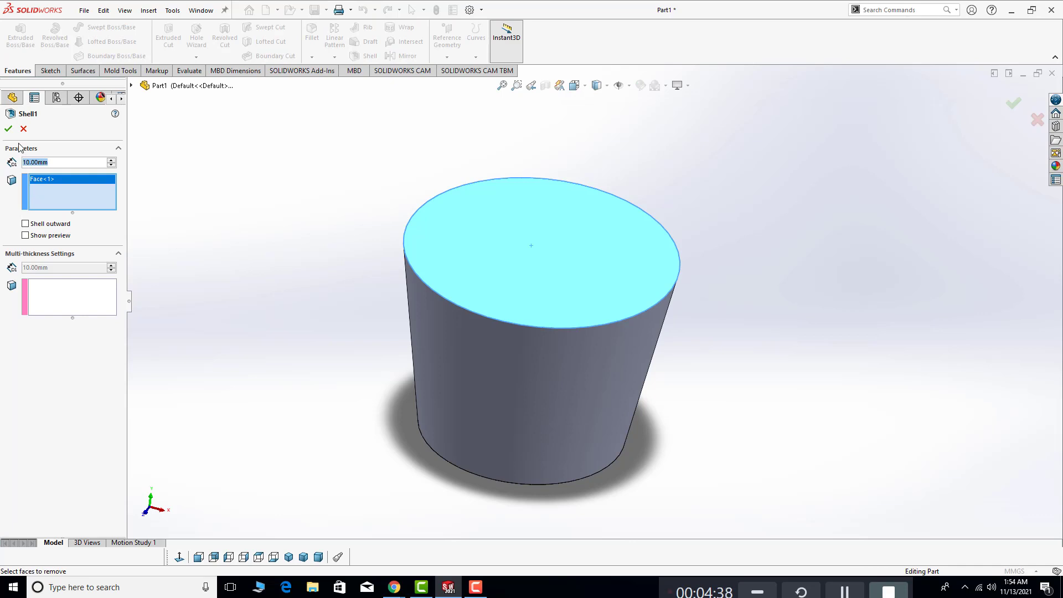
pyautogui.write('2')
pyautogui.press('Return')
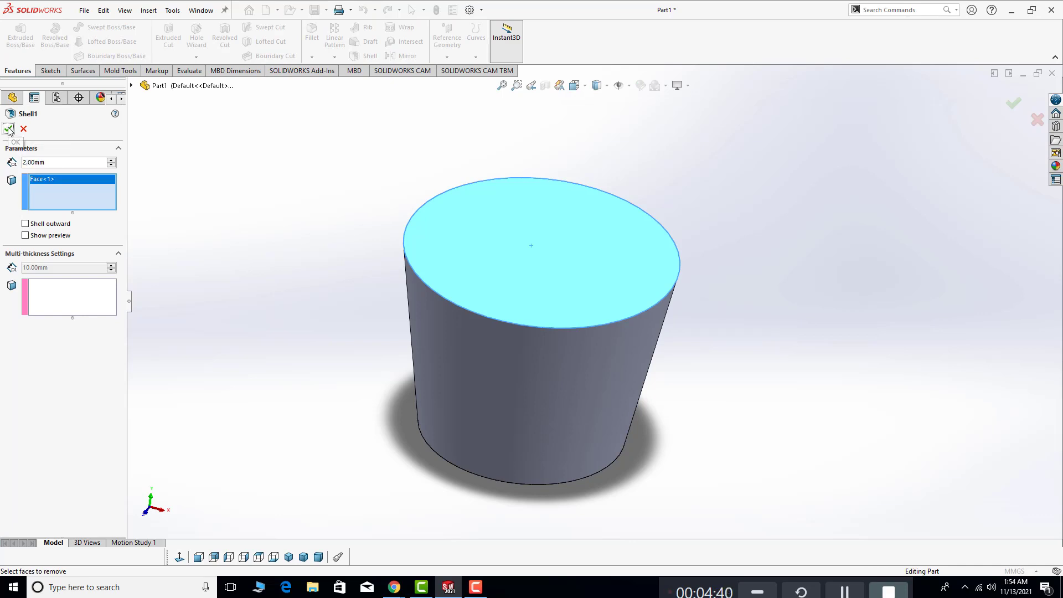
pyautogui.click(8, 130)
pyautogui.moveTo(444, 294); pyautogui.dragTo(540, 436, button='middle')
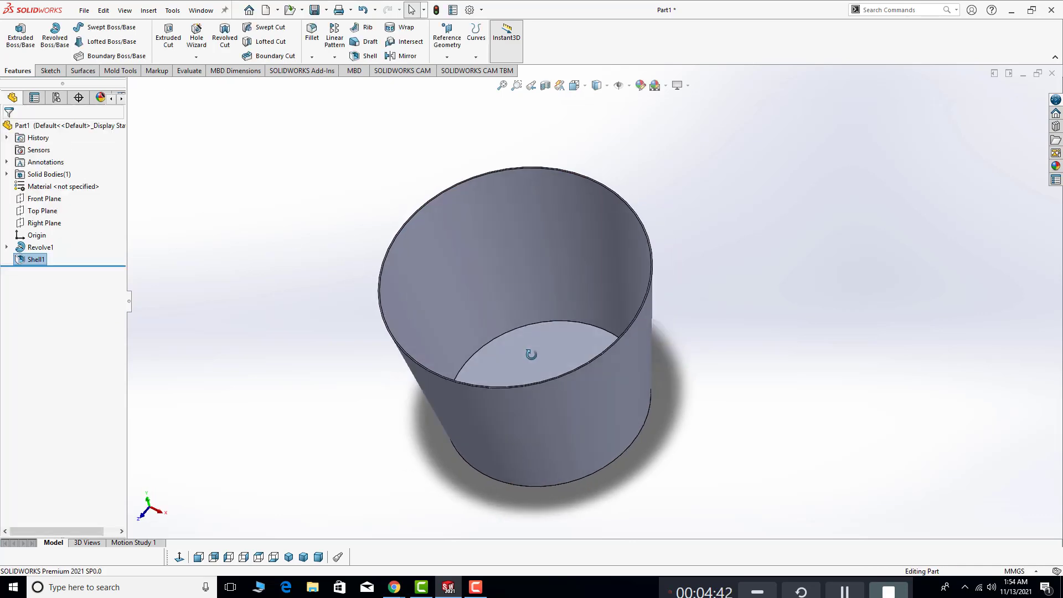
pyautogui.moveTo(521, 297); pyautogui.dragTo(532, 361, button='middle')
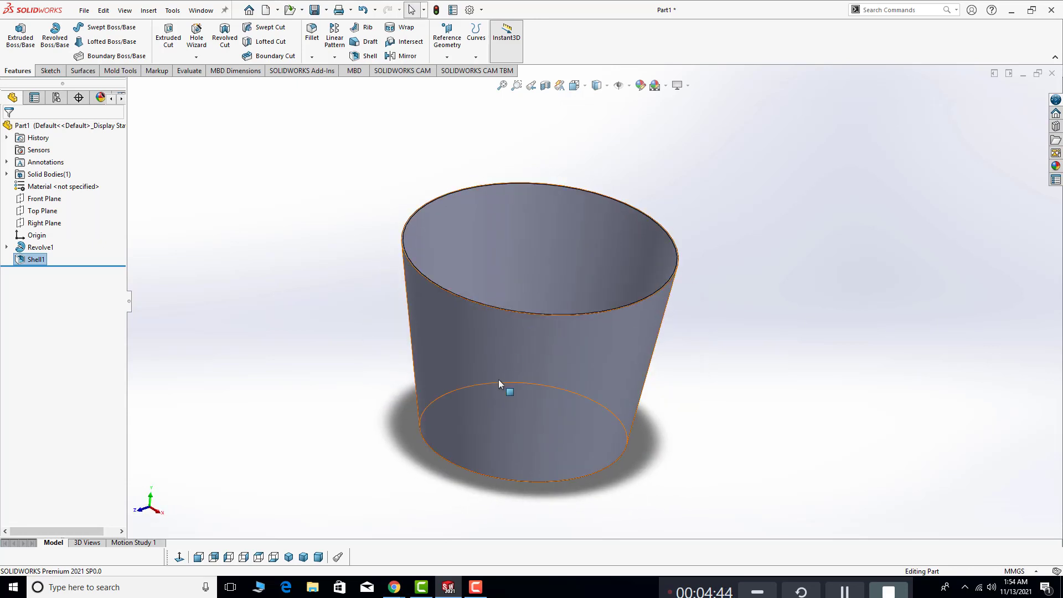
# Give the whole cup body a pale cyan appearance (RGB 183, 255, 255)
pyautogui.click(530, 361)
pyautogui.rightClick(560, 334)
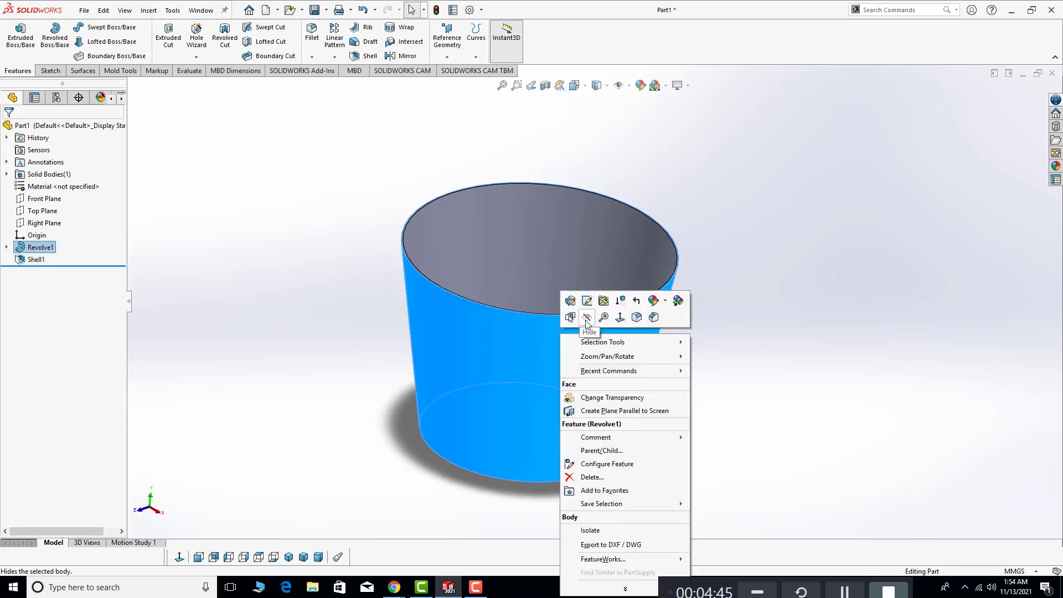
pyautogui.click(653, 301)
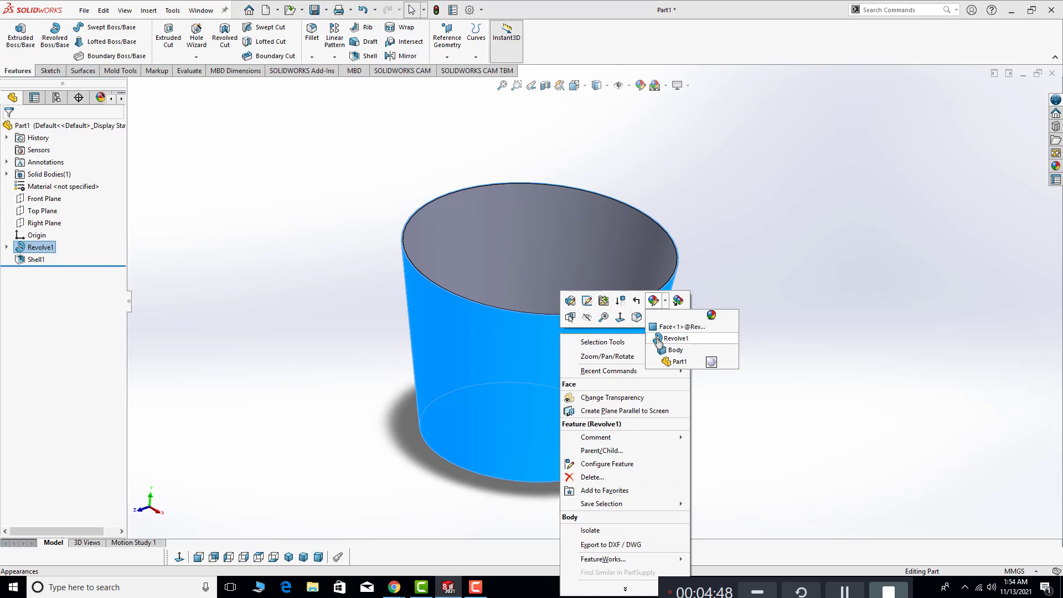
pyautogui.click(665, 357)
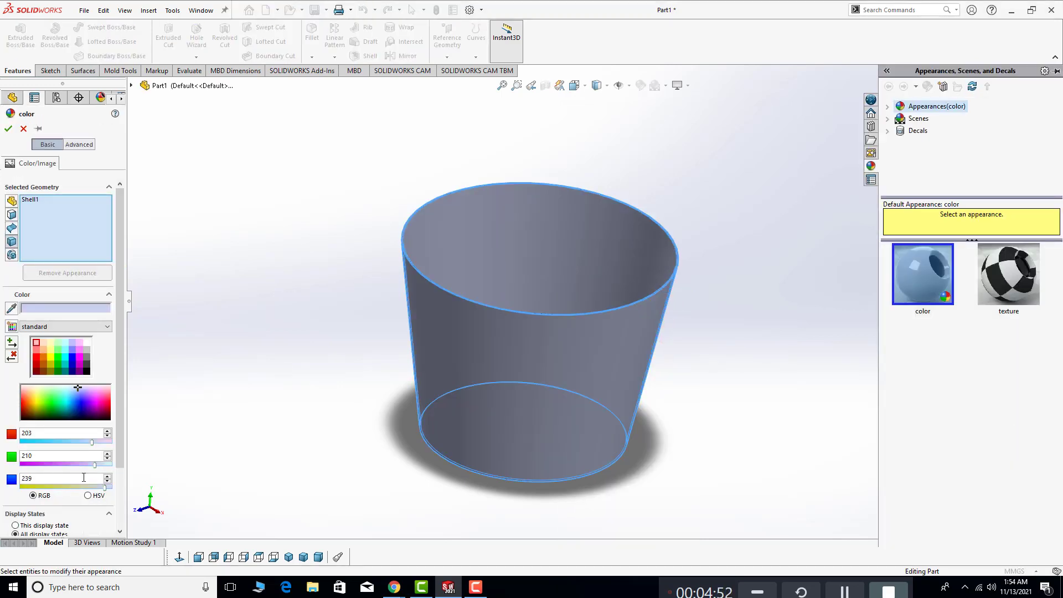
pyautogui.click(66, 390)
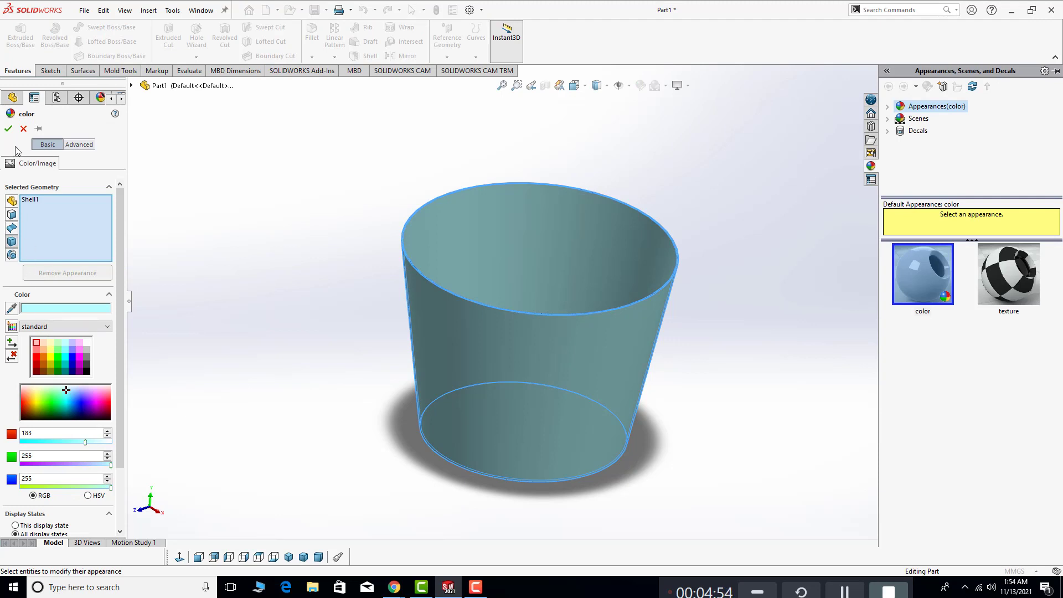
pyautogui.click(9, 130)
pyautogui.moveTo(307, 375)
pyautogui.mouseDown(button='middle')
pyautogui.moveTo(365, 320)
pyautogui.moveTo(375, 493)
pyautogui.moveTo(638, 349)
pyautogui.moveTo(685, 401)
pyautogui.mouseUp(button='middle')
pyautogui.moveTo(621, 446)
pyautogui.mouseDown(button='middle')
pyautogui.moveTo(576, 356)
pyautogui.moveTo(457, 348)
pyautogui.moveTo(452, 328)
pyautogui.mouseUp(button='middle')
pyautogui.scroll(-3, 450, 371)
# Start a sketch on the bottom face and draw two concentric circles at the origin
pyautogui.click(450, 371)
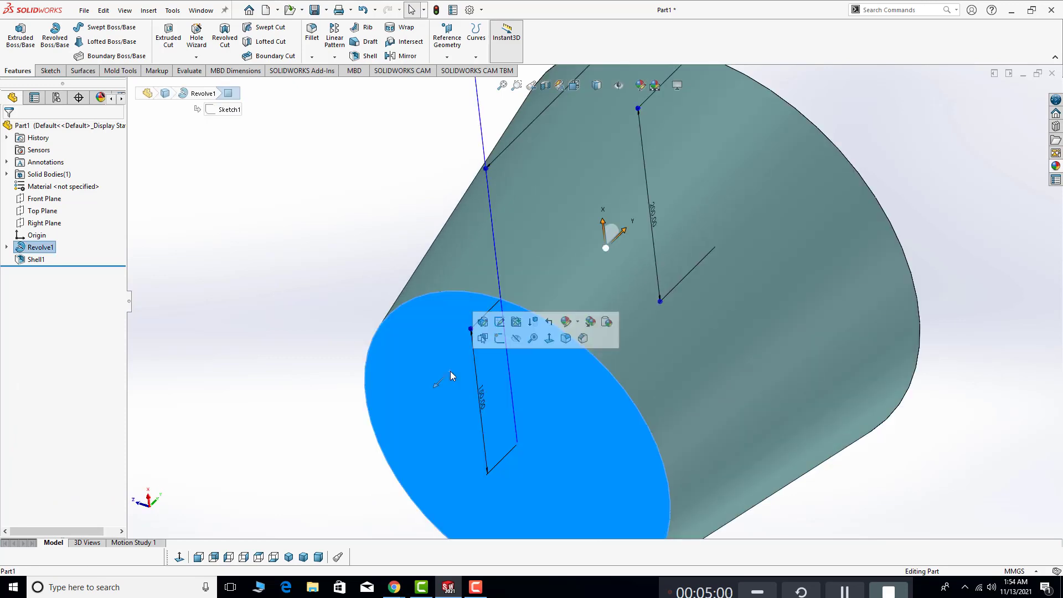
pyautogui.click(499, 339)
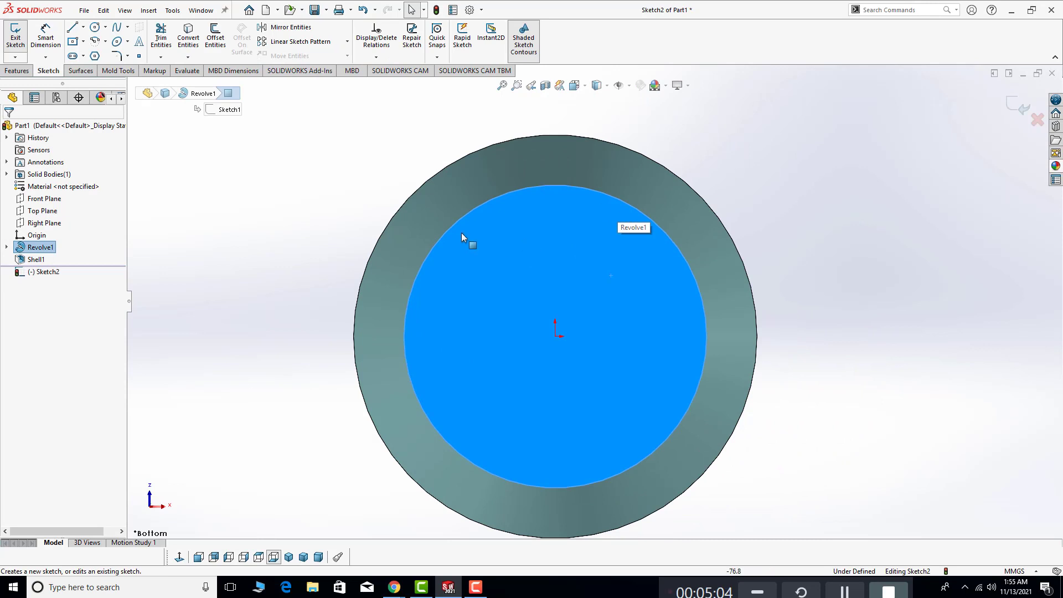
pyautogui.click(95, 27)
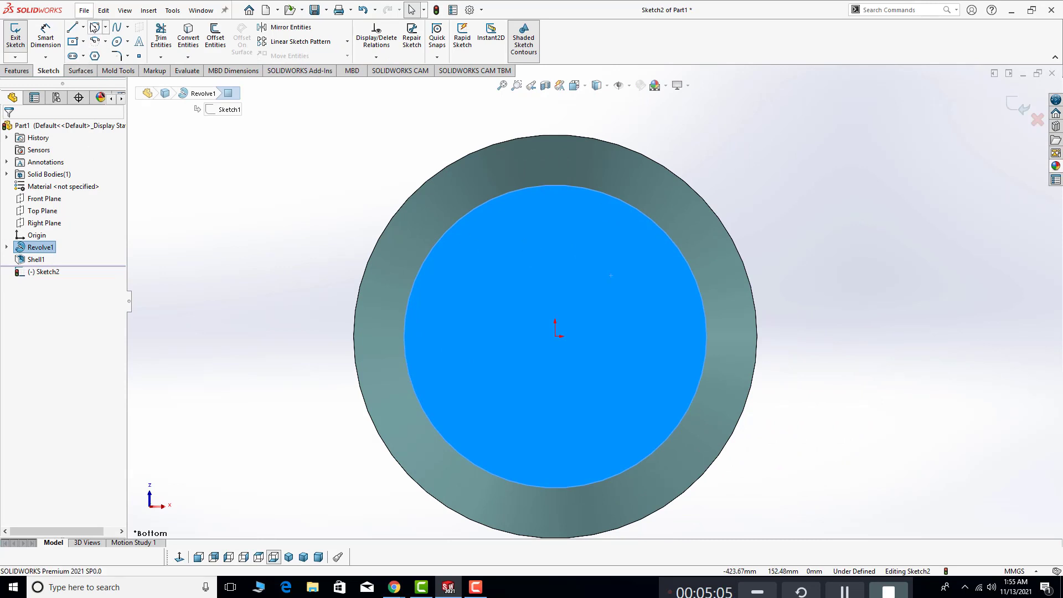
pyautogui.click(555, 337)
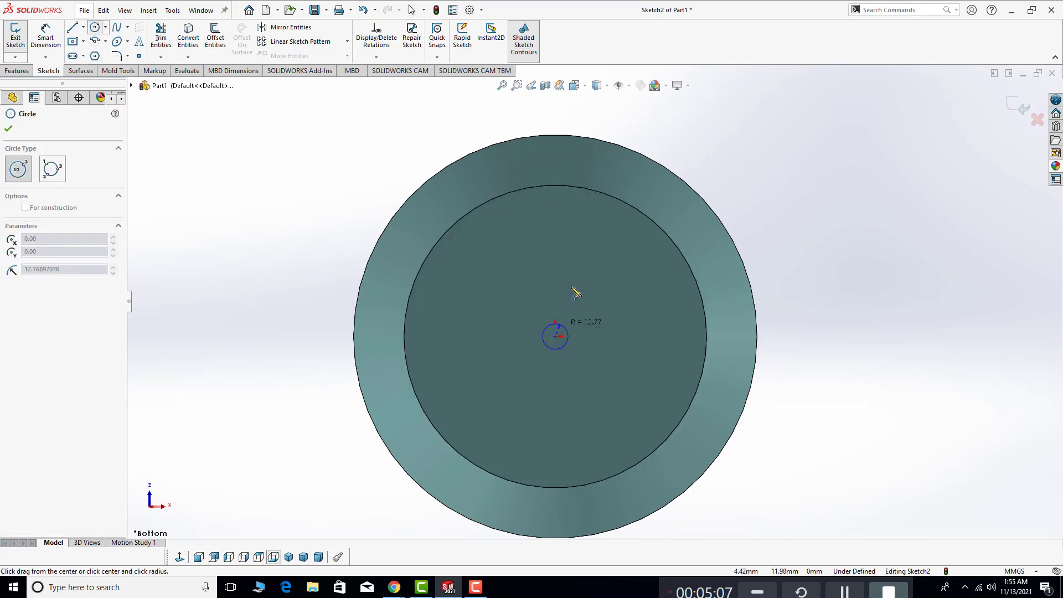
pyautogui.click(629, 209)
pyautogui.press('Escape')
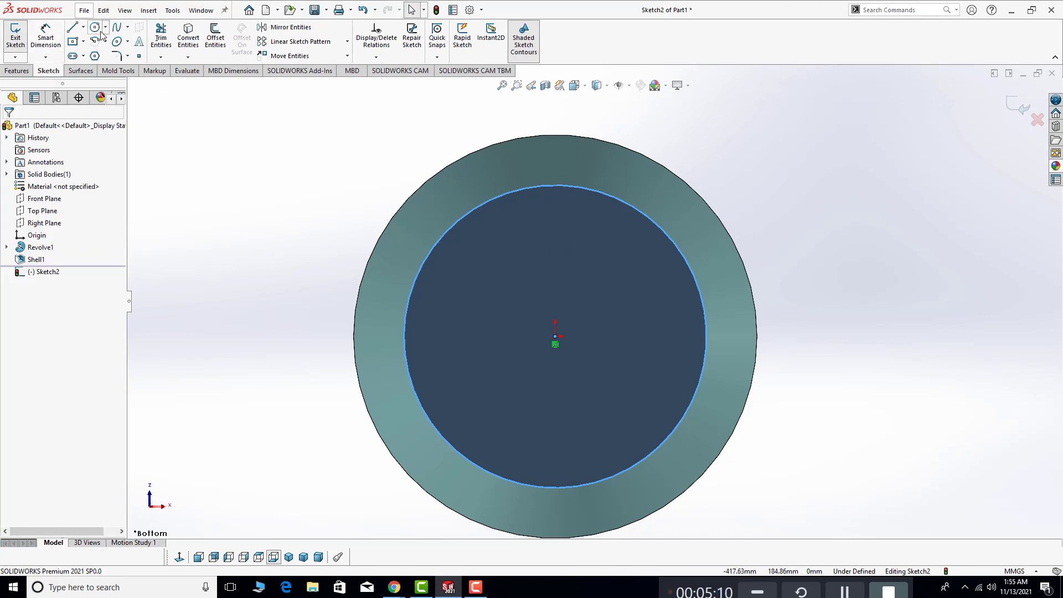
pyautogui.click(96, 27)
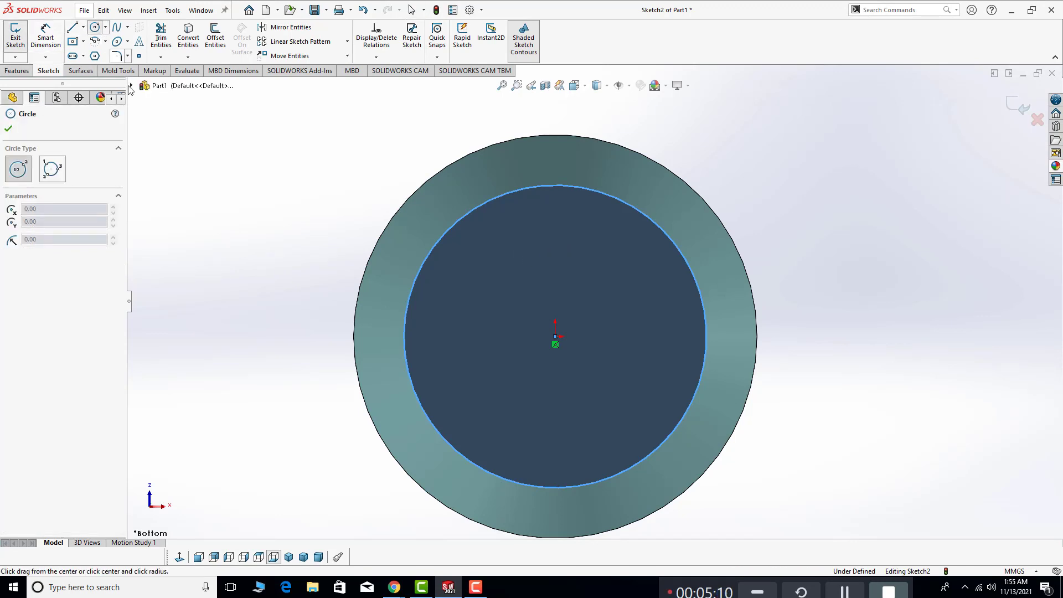
pyautogui.click(555, 336)
pyautogui.click(554, 202)
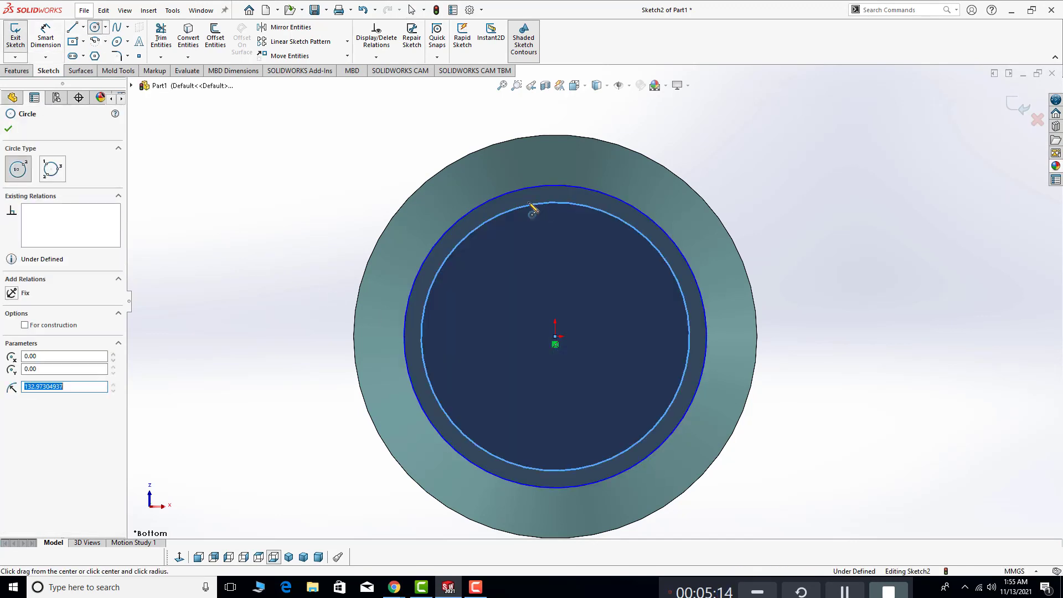
pyautogui.press('Escape')
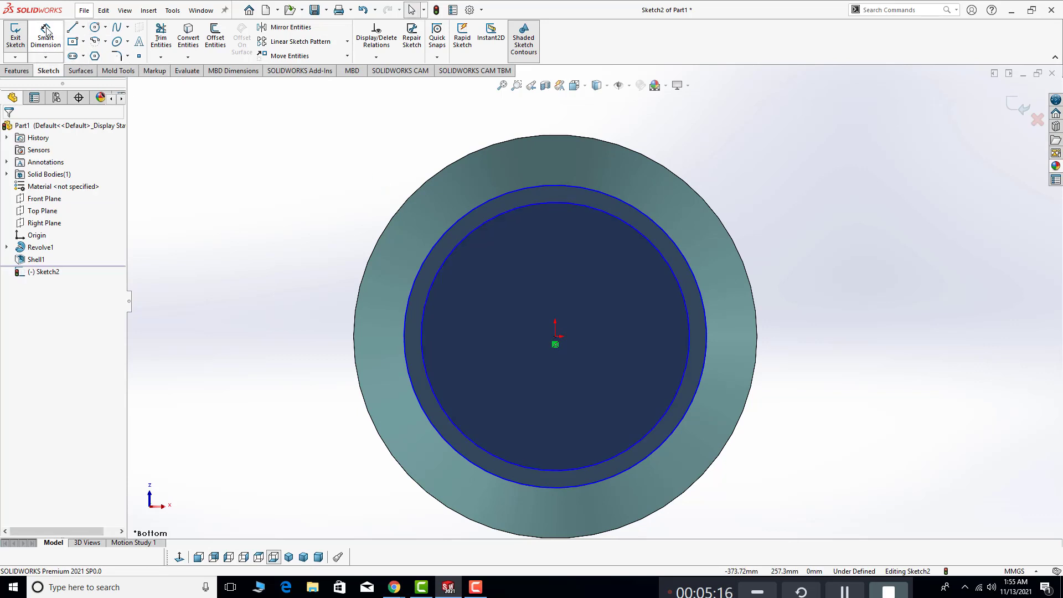
# Dimension the gap between the two circles as 1.5 mm
pyautogui.click(46, 31)
pyautogui.click(441, 249)
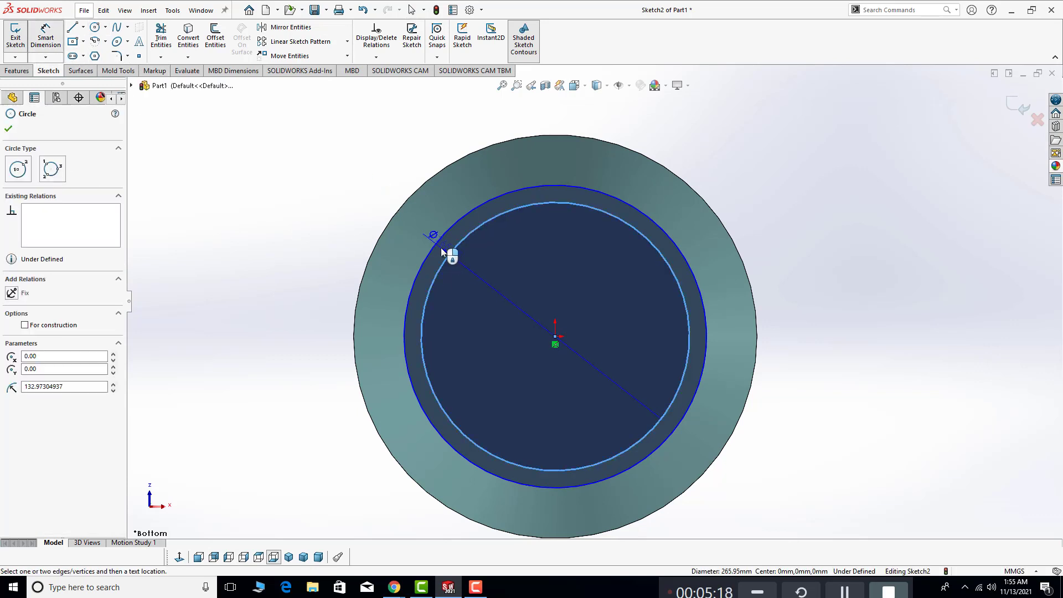
pyautogui.click(439, 238)
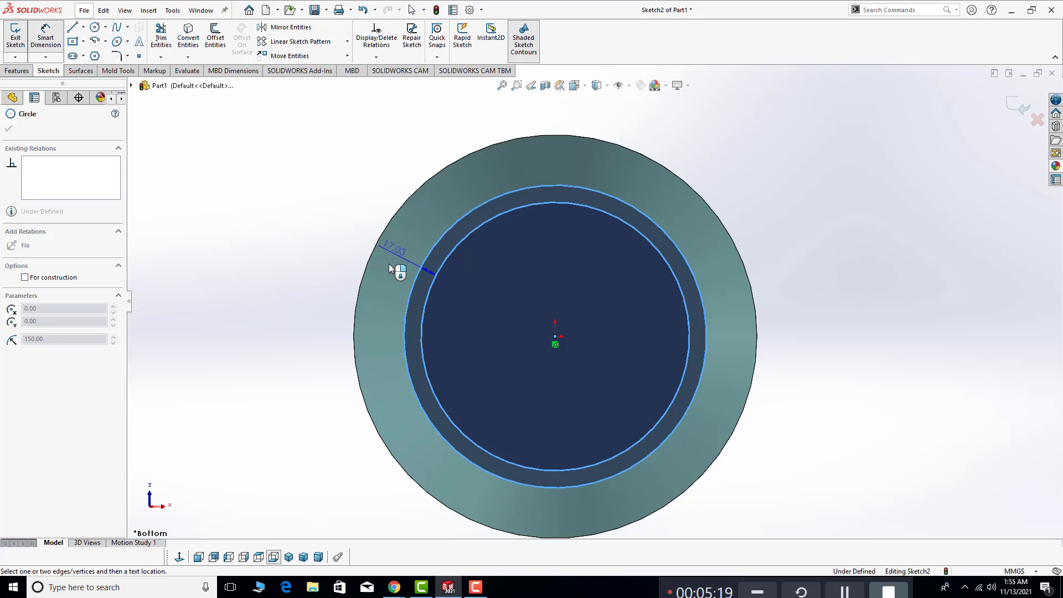
pyautogui.click(293, 200)
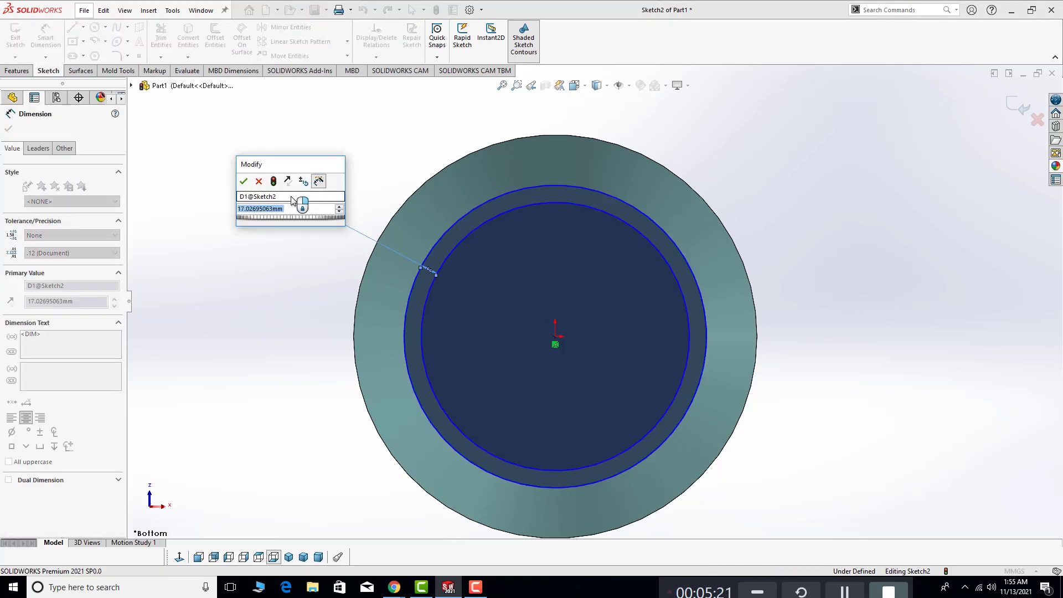
pyautogui.write('1.5')
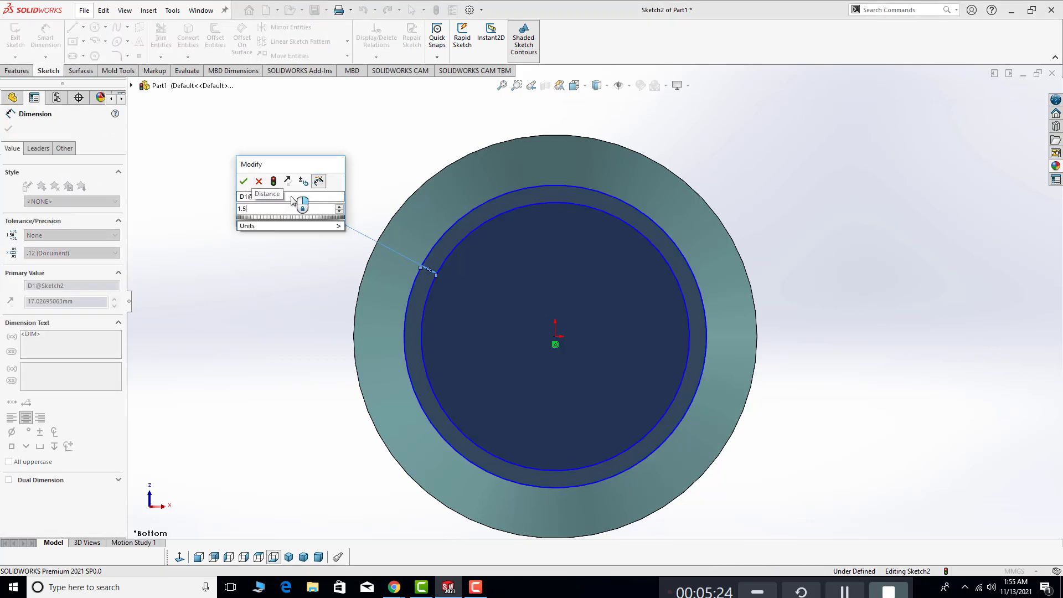
pyautogui.press('BackSpace')
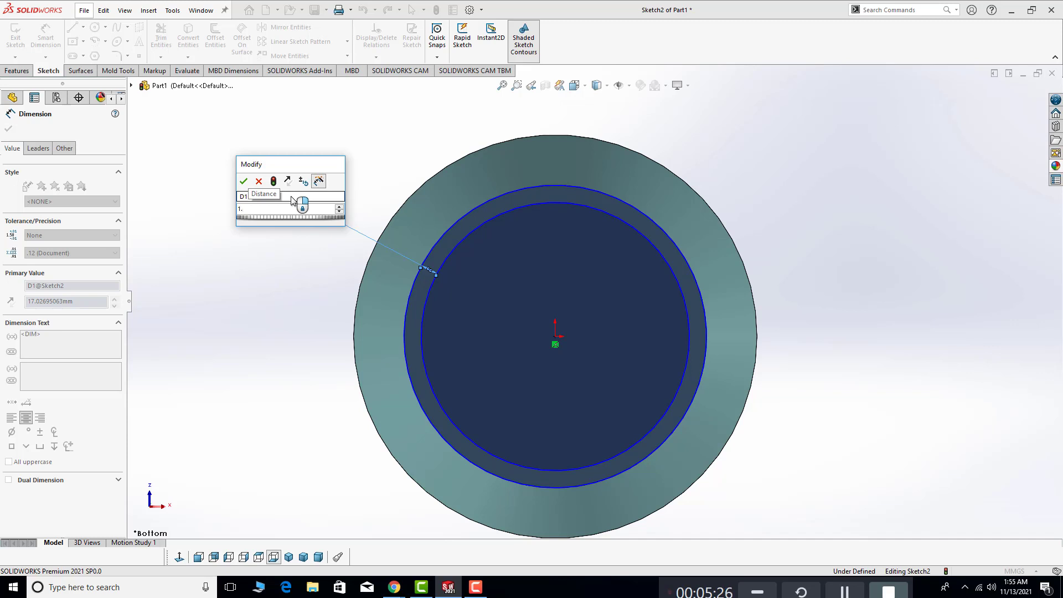
pyautogui.write('5')
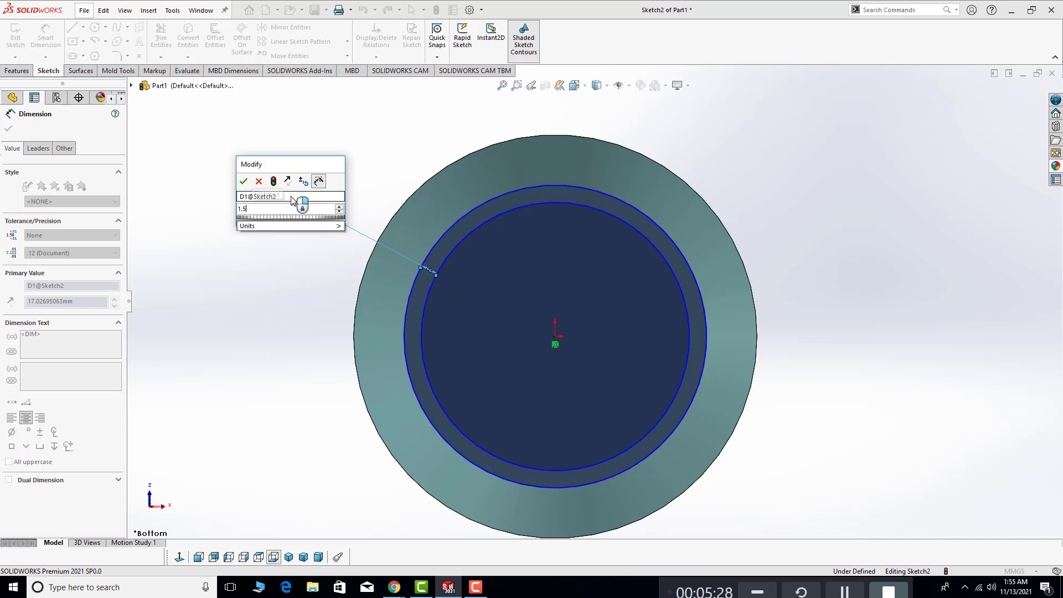
pyautogui.click(244, 181)
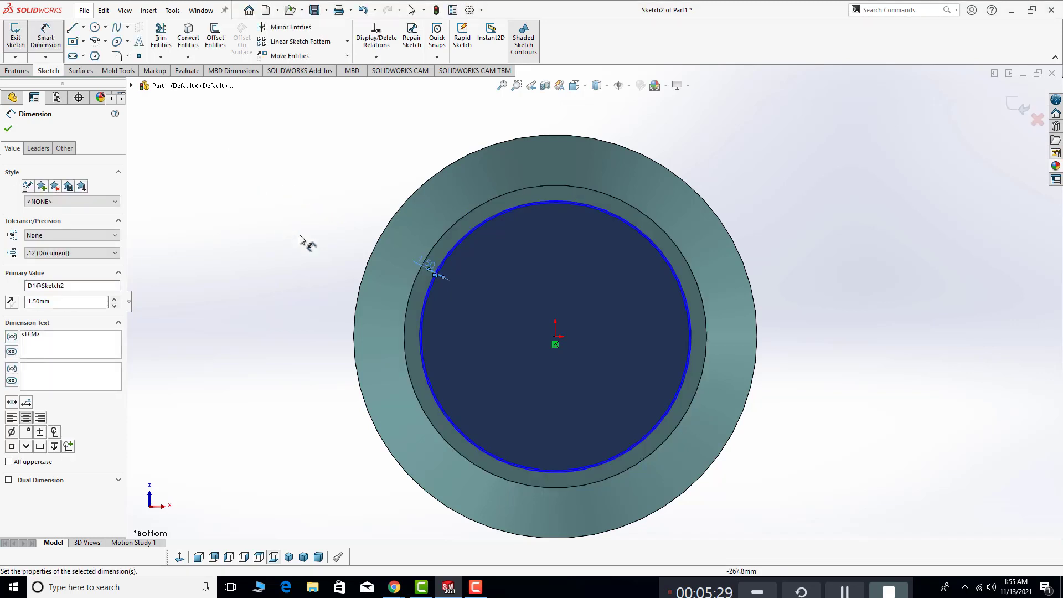
# Change the gap dimension to 2.5 mm and view the bottom face straight on
pyautogui.moveTo(317, 266)
pyautogui.mouseDown(button='middle')
pyautogui.moveTo(381, 262)
pyautogui.moveTo(309, 307)
pyautogui.mouseUp(button='middle')
pyautogui.press('Escape')
pyautogui.scroll(-3, 359, 313)
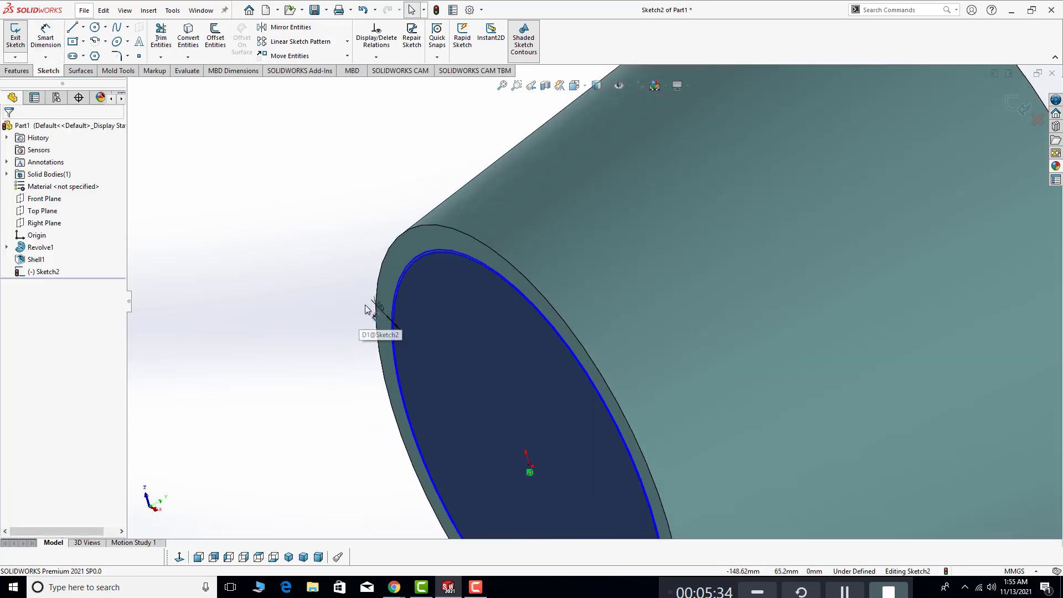
pyautogui.doubleClick(373, 301)
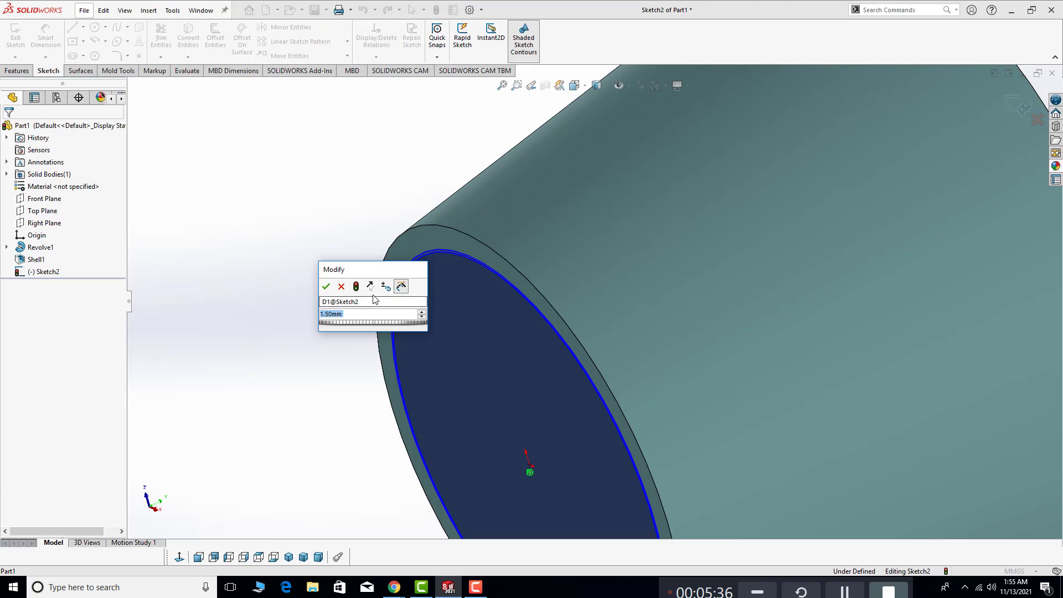
pyautogui.write('2.5')
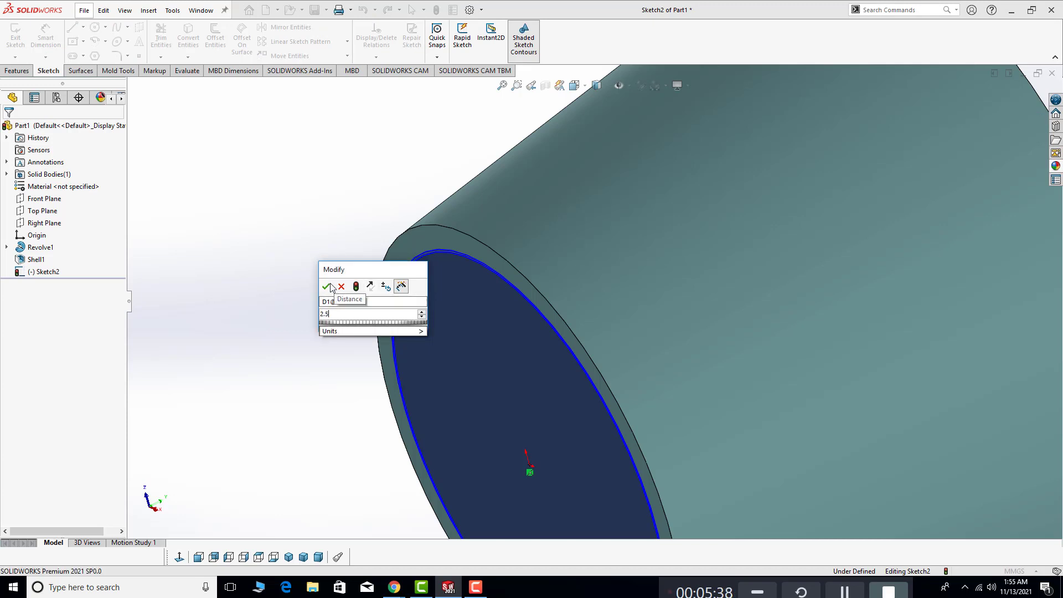
pyautogui.click(327, 287)
pyautogui.scroll(3, 463, 317)
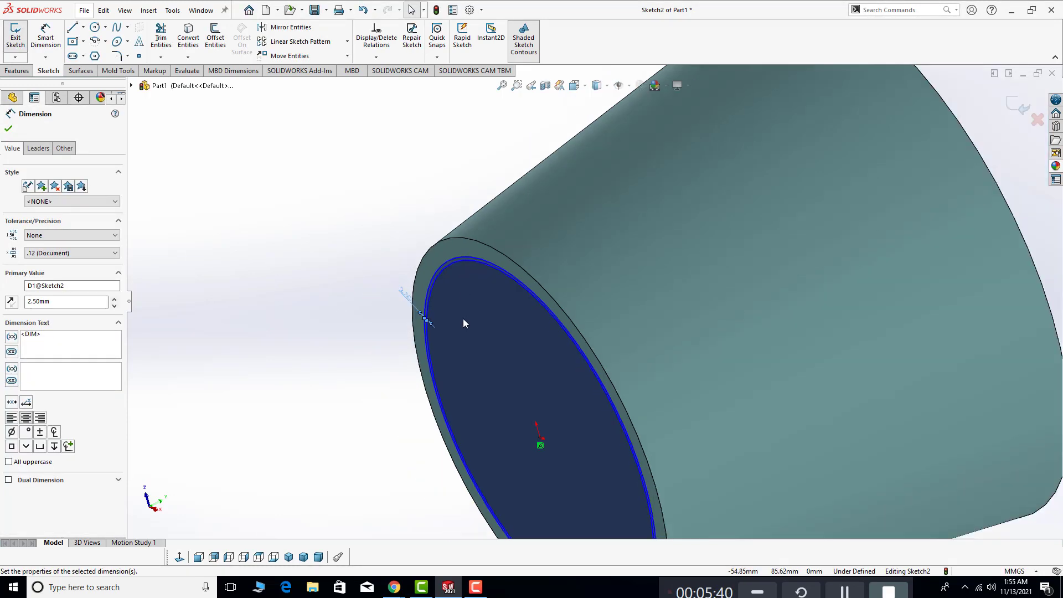
pyautogui.moveTo(463, 318)
pyautogui.mouseDown(button='middle')
pyautogui.moveTo(604, 316)
pyautogui.moveTo(525, 327)
pyautogui.mouseUp(button='middle')
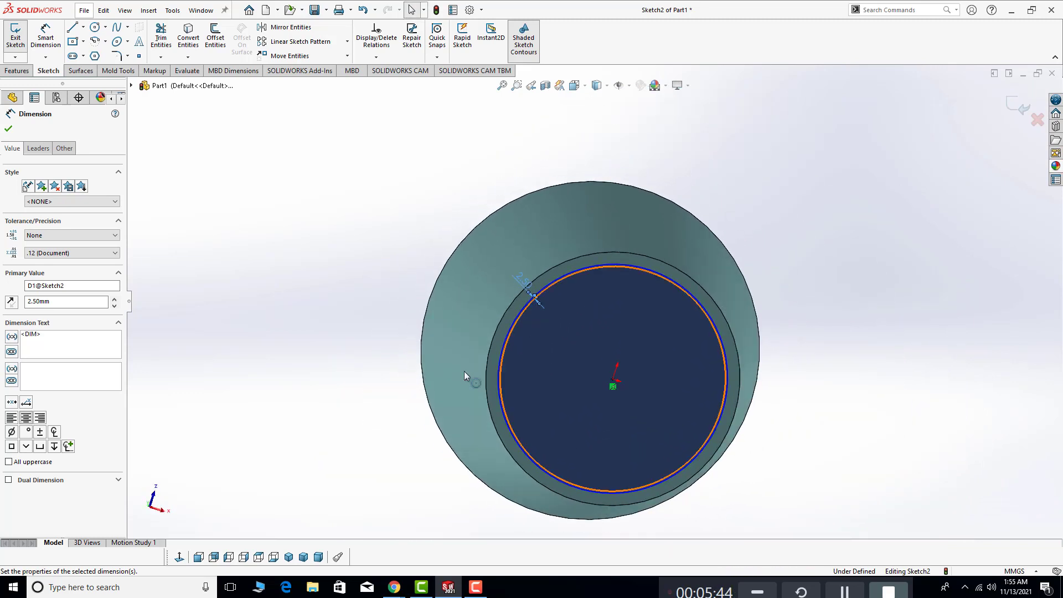
pyautogui.click(178, 558)
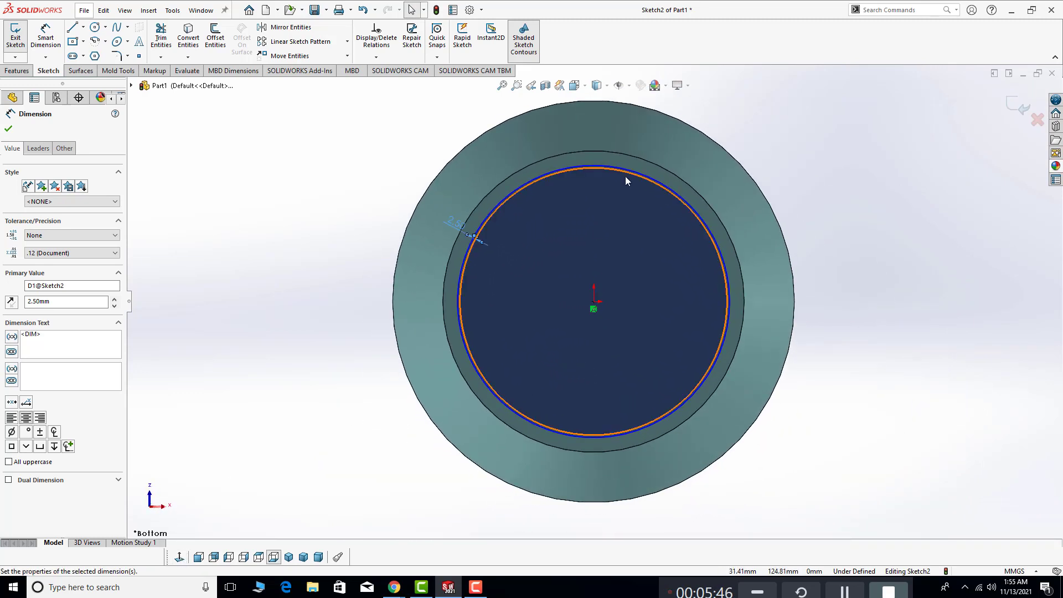
pyautogui.press('Escape')
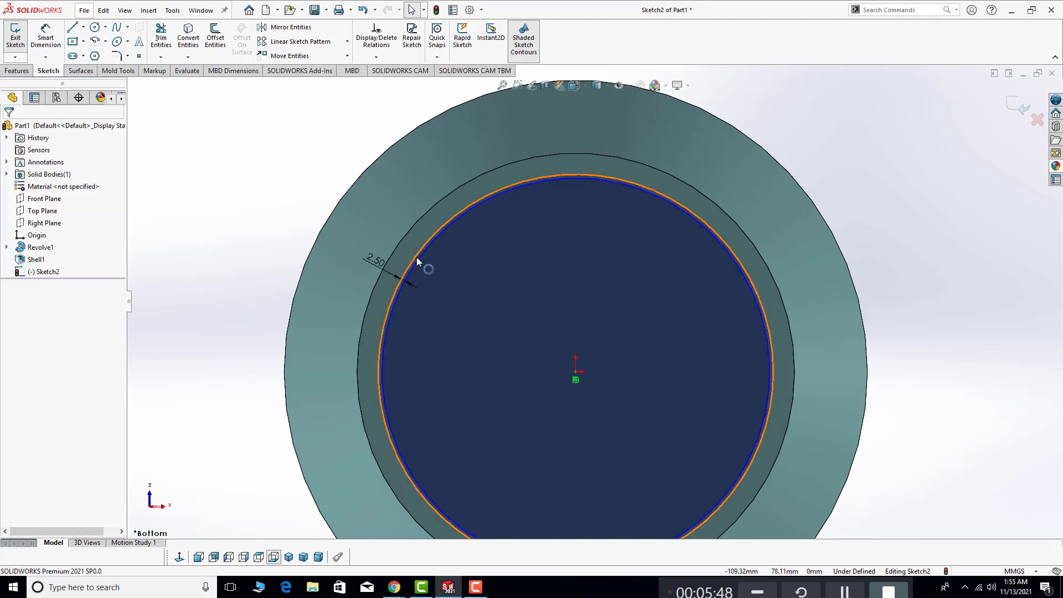
# Add a relation constraining the sketch circle to the model's base edge
pyautogui.click(418, 262)
pyautogui.keyDown('ctrl'); pyautogui.click(401, 242); pyautogui.keyUp('ctrl')
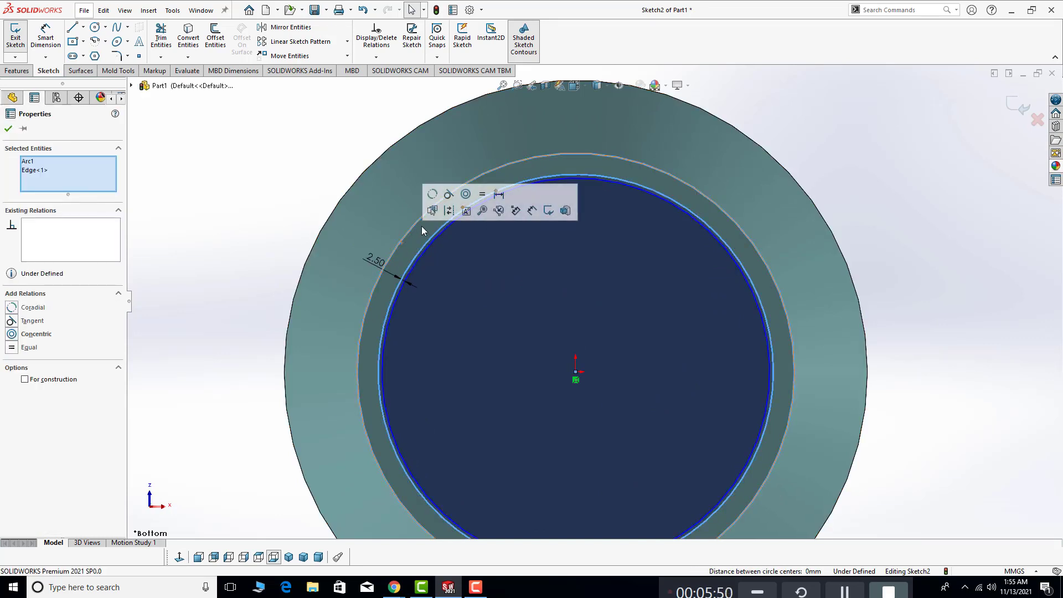
pyautogui.click(448, 194)
pyautogui.click(220, 270)
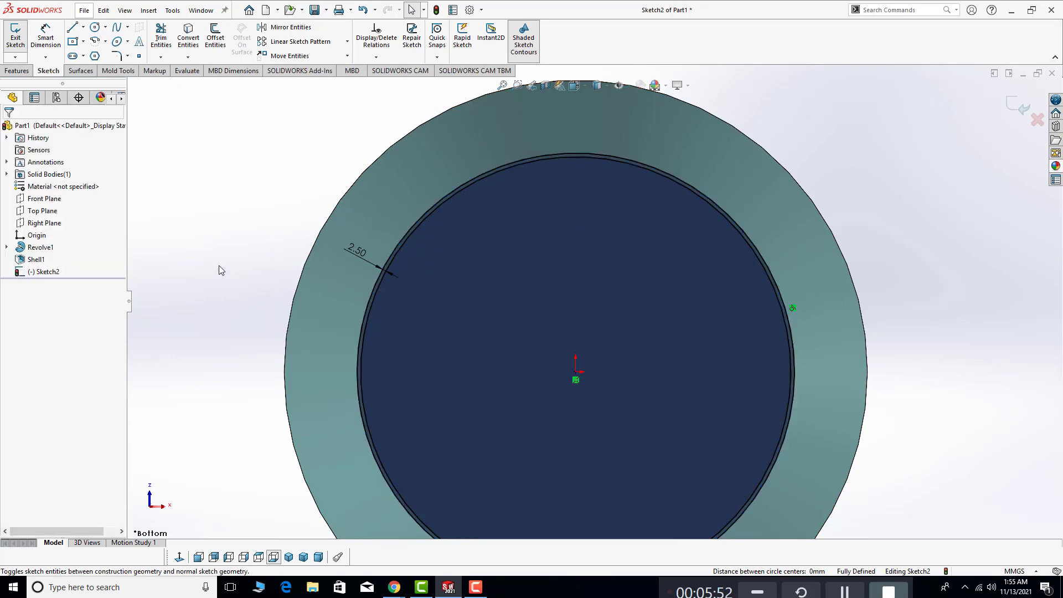
pyautogui.click(7, 71)
# Extrude the base sketch 30 mm blind as Boss-Extrude1 and orbit to inspect the cup
pyautogui.click(21, 38)
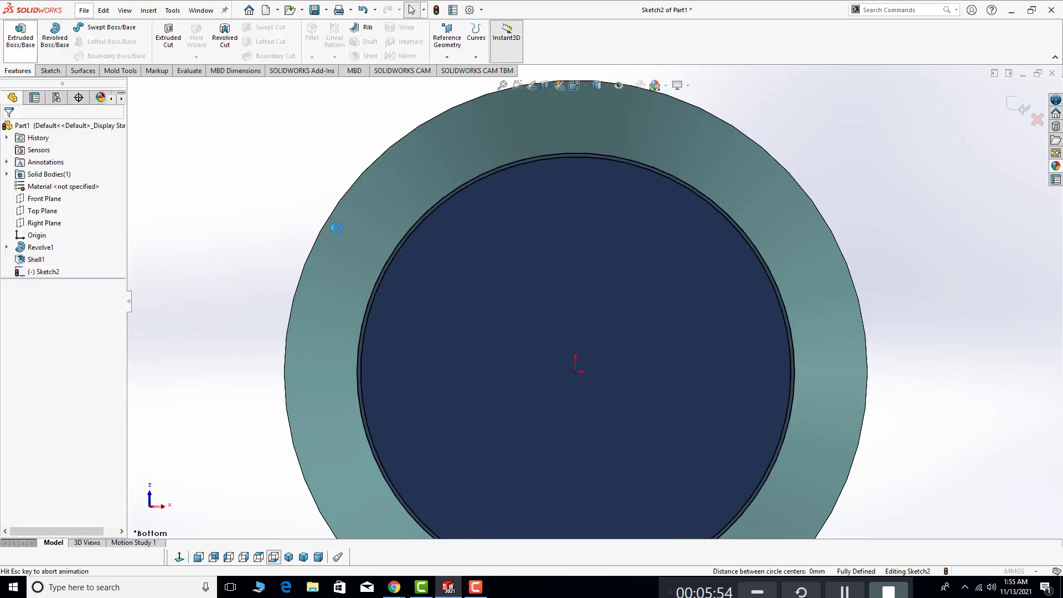
pyautogui.moveTo(391, 262); pyautogui.dragTo(356, 282, button='middle')
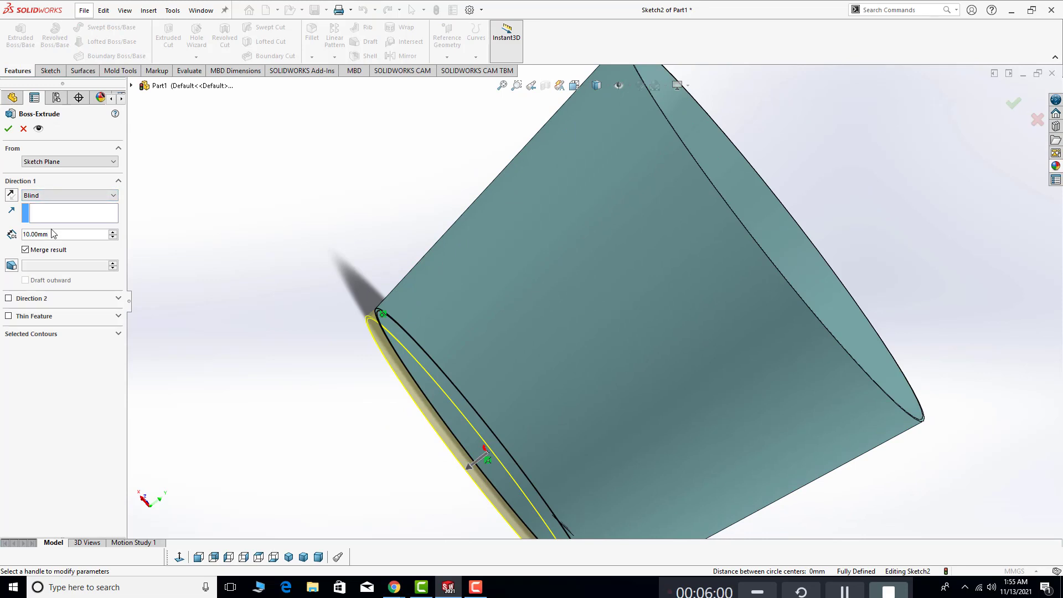
pyautogui.write('30')
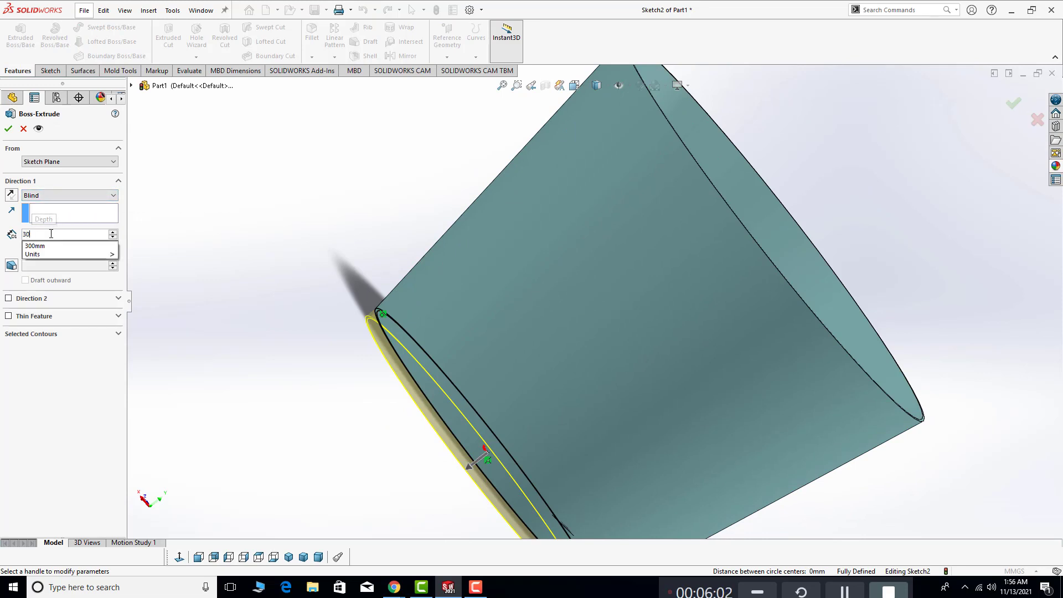
pyautogui.click(8, 130)
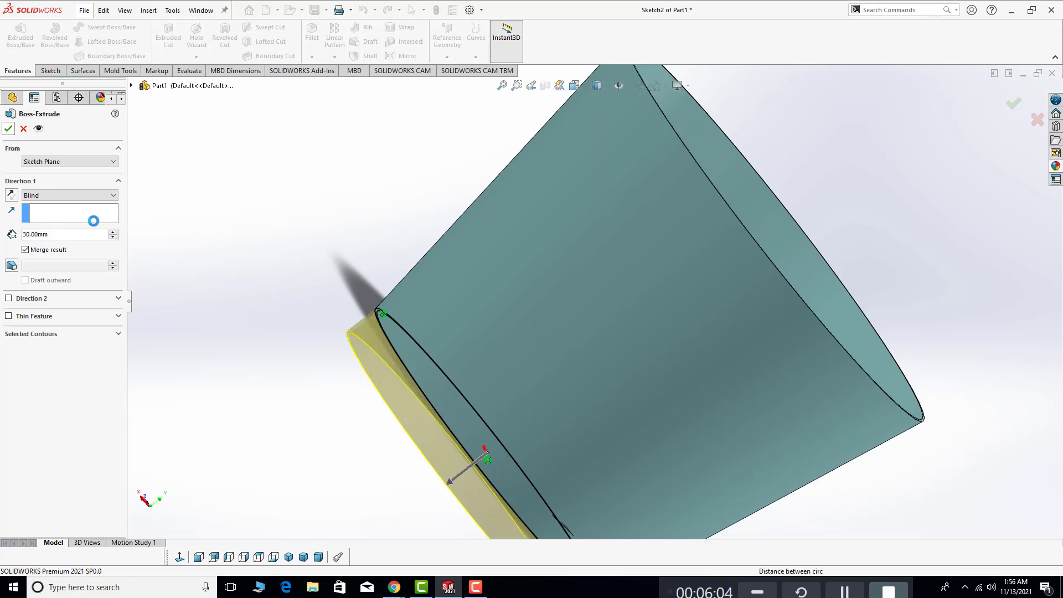
pyautogui.moveTo(356, 446)
pyautogui.mouseDown(button='middle')
pyautogui.moveTo(439, 308)
pyautogui.moveTo(434, 427)
pyautogui.moveTo(349, 484)
pyautogui.moveTo(455, 454)
pyautogui.moveTo(560, 340)
pyautogui.moveTo(466, 299)
pyautogui.moveTo(565, 387)
pyautogui.moveTo(550, 268)
pyautogui.moveTo(574, 325)
pyautogui.moveTo(621, 332)
pyautogui.moveTo(589, 279)
pyautogui.moveTo(563, 294)
pyautogui.moveTo(562, 363)
pyautogui.moveTo(486, 304)
pyautogui.moveTo(548, 382)
pyautogui.moveTo(550, 334)
pyautogui.moveTo(554, 415)
pyautogui.moveTo(610, 341)
pyautogui.mouseUp(button='middle')
pyautogui.scroll(-3, 572, 311)
pyautogui.moveTo(505, 422)
pyautogui.mouseDown(button='middle')
pyautogui.moveTo(487, 280)
pyautogui.moveTo(553, 350)
pyautogui.moveTo(451, 294)
pyautogui.moveTo(351, 397)
pyautogui.moveTo(528, 377)
pyautogui.mouseUp(button='middle')
# Orbit the cup to view it from below, from above and from the side
pyautogui.moveTo(585, 293); pyautogui.dragTo(570, 387, button='middle')
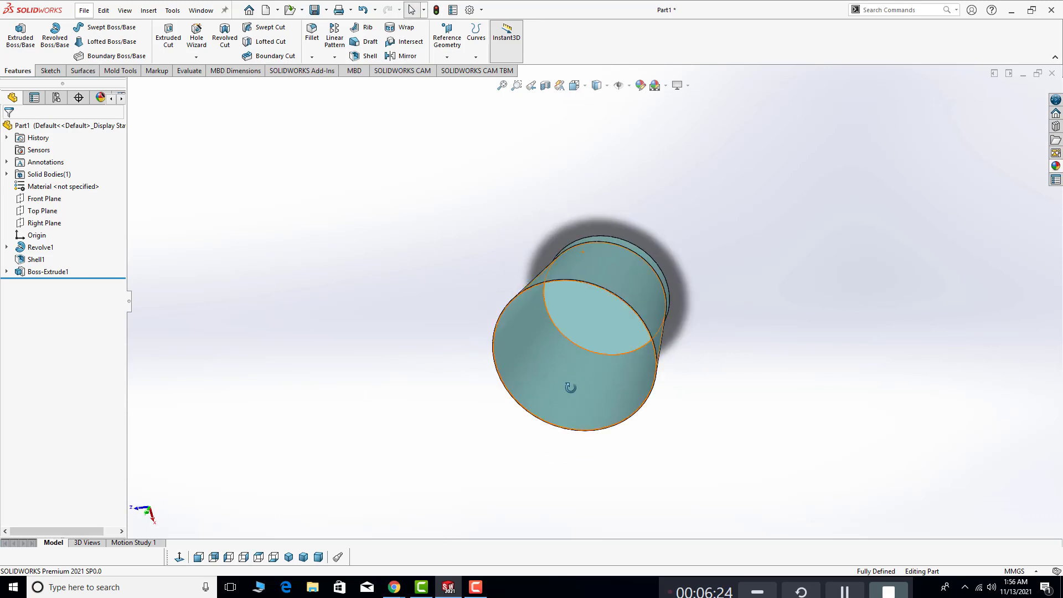
pyautogui.moveTo(564, 439)
pyautogui.mouseDown(button='middle')
pyautogui.moveTo(522, 280)
pyautogui.moveTo(296, 260)
pyautogui.mouseUp(button='middle')
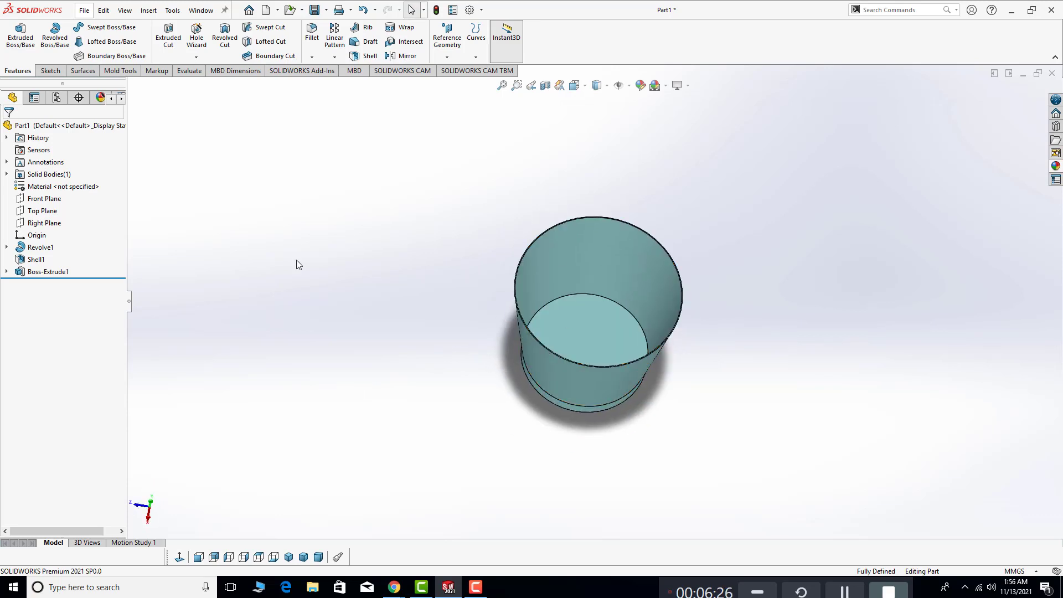
pyautogui.moveTo(363, 292); pyautogui.dragTo(391, 160, button='middle')
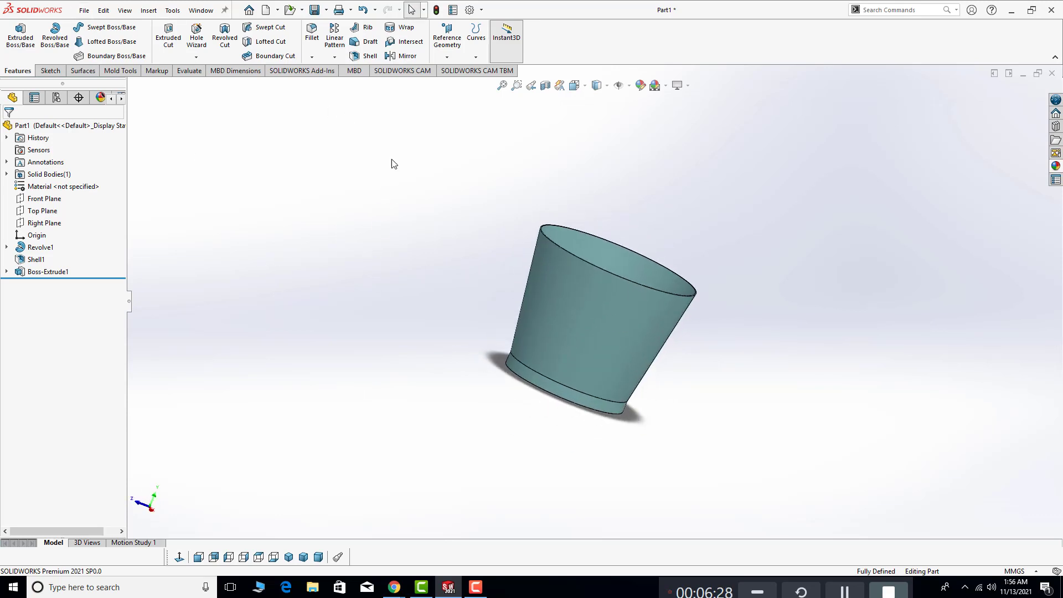
pyautogui.click(50, 70)
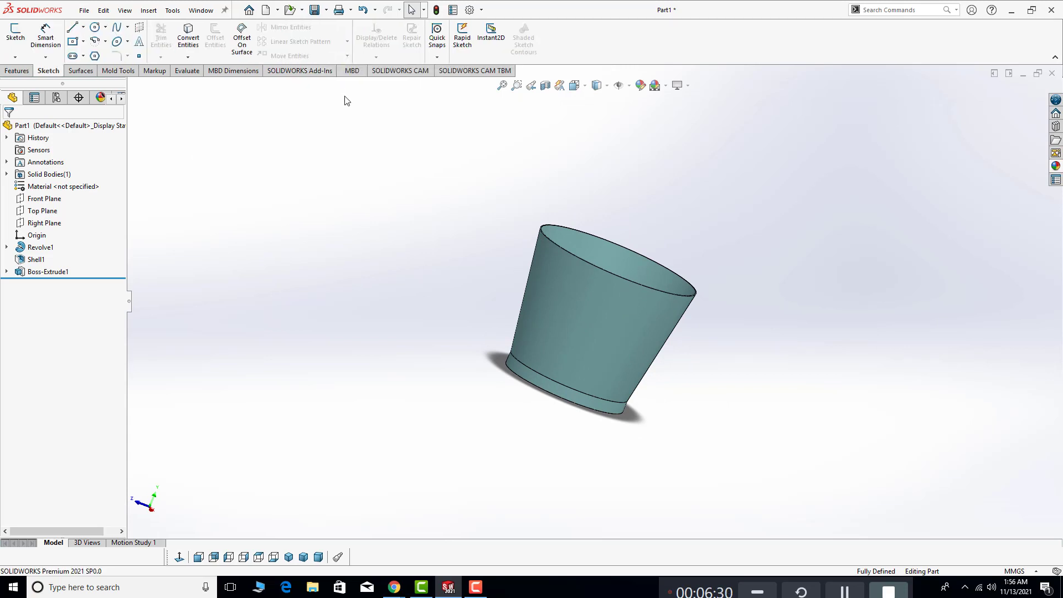
pyautogui.moveTo(611, 196)
pyautogui.mouseDown(button='middle')
pyautogui.moveTo(512, 218)
pyautogui.moveTo(458, 185)
pyautogui.moveTo(458, 239)
pyautogui.mouseUp(button='middle')
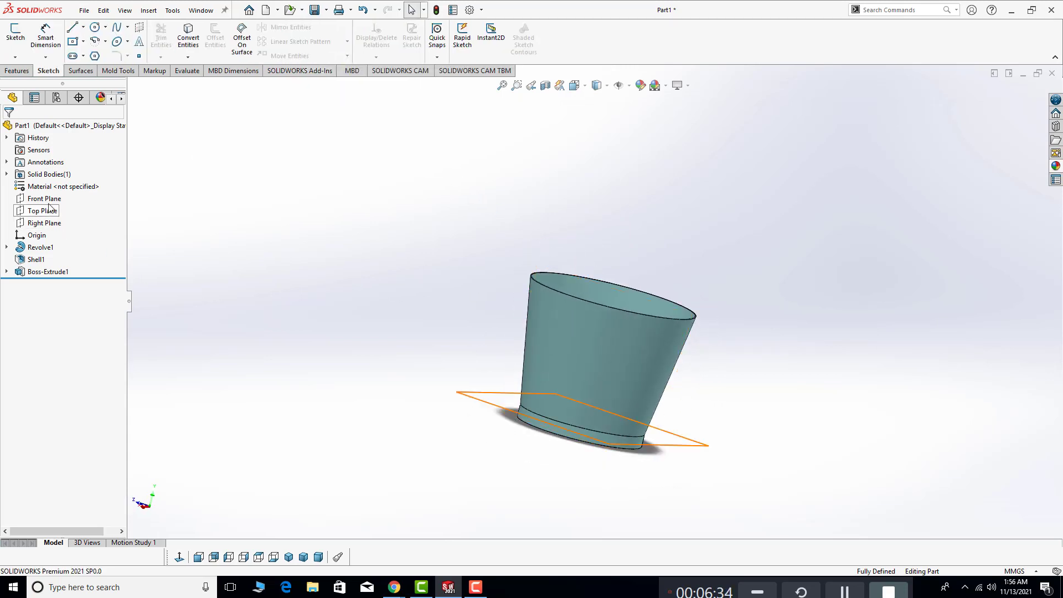
# Start Sketch3 on the Front Plane and view it straight on from the front
pyautogui.click(46, 199)
pyautogui.click(56, 183)
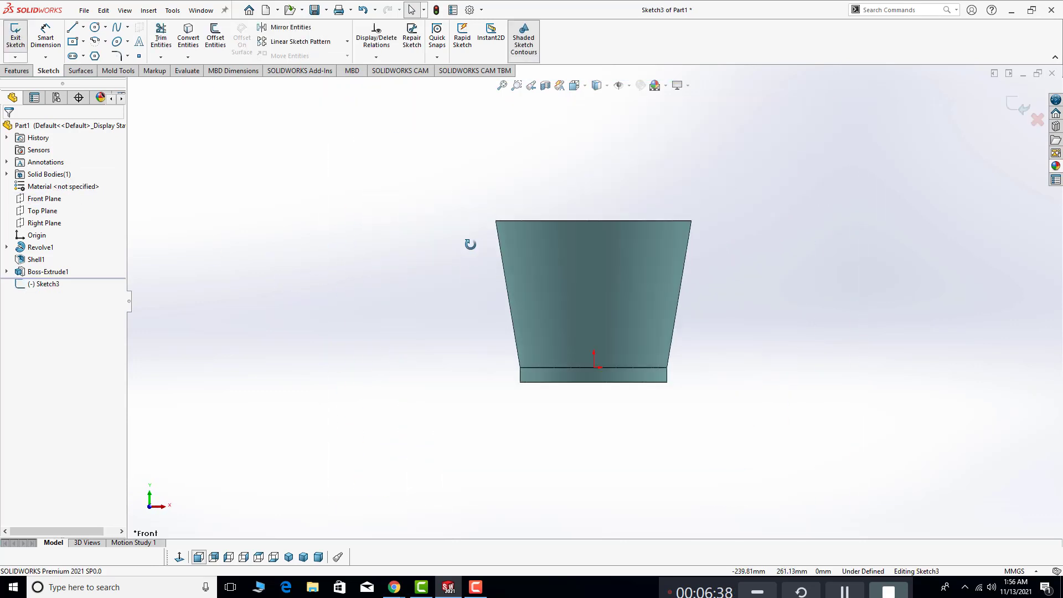
pyautogui.moveTo(470, 244)
pyautogui.mouseDown(button='middle')
pyautogui.moveTo(415, 450)
pyautogui.moveTo(434, 423)
pyautogui.mouseUp(button='middle')
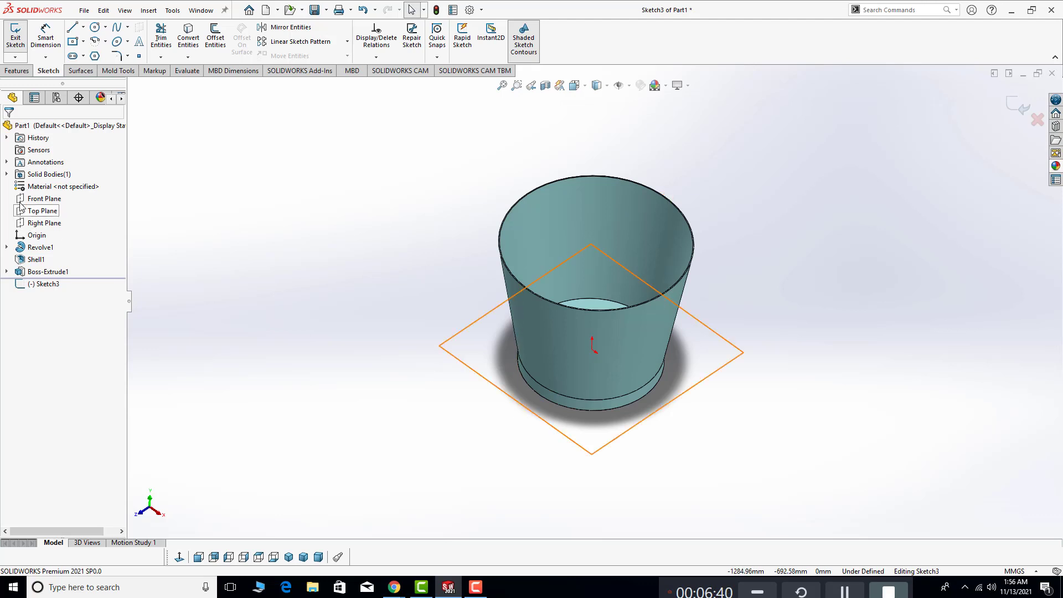
pyautogui.click(44, 198)
pyautogui.moveTo(281, 221); pyautogui.dragTo(256, 255)
pyautogui.press('Escape')
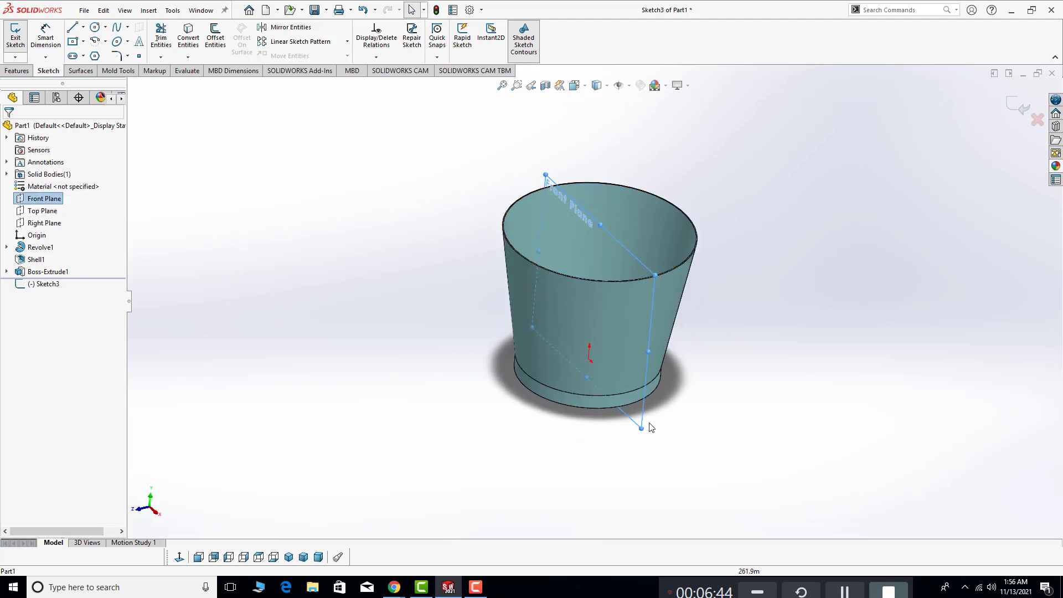
pyautogui.click(337, 242)
pyautogui.click(177, 558)
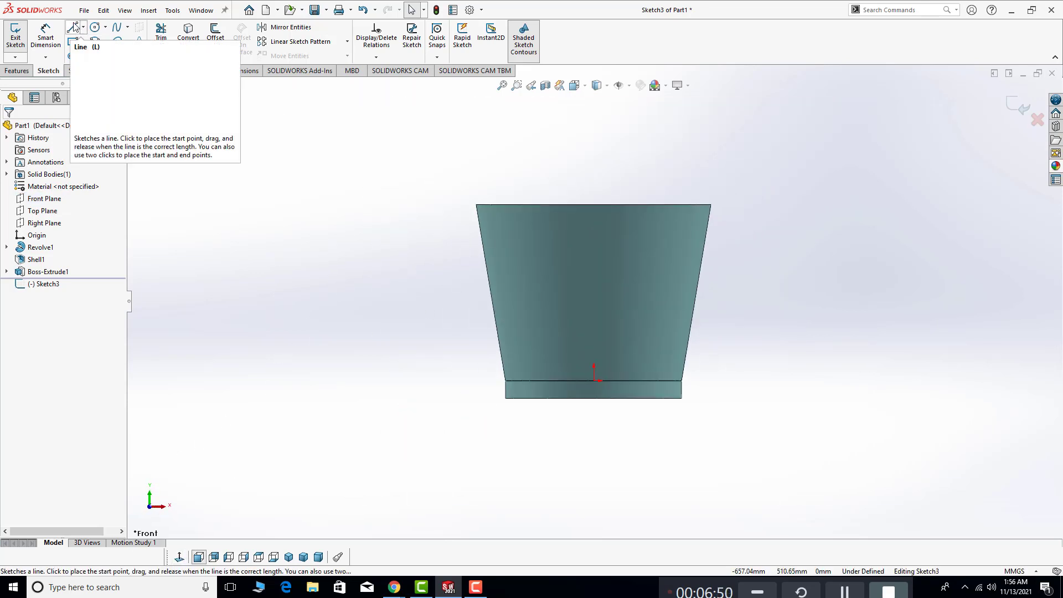
# Draw a circle centred on the cup's top edge
pyautogui.click(96, 27)
pyautogui.scroll(-2, 586, 219)
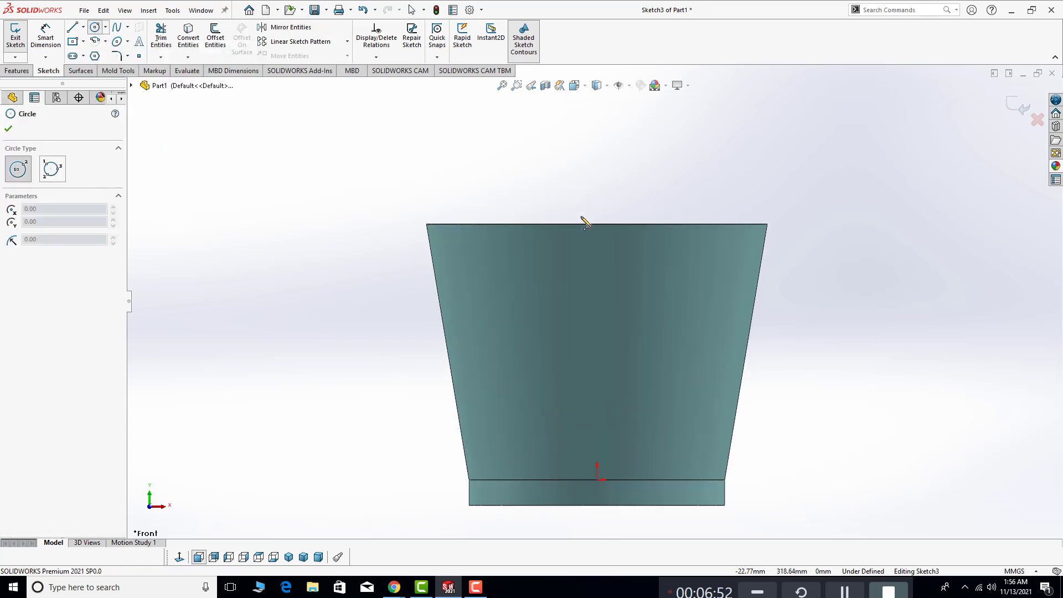
pyautogui.click(597, 224)
pyautogui.click(597, 245)
pyautogui.click(613, 241)
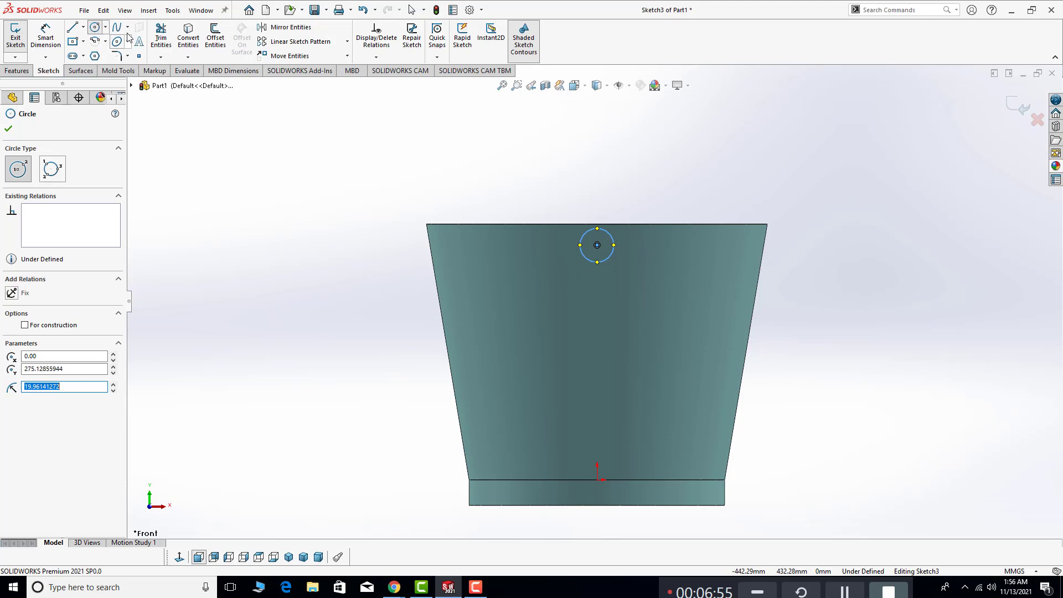
# Dimension the circle's diameter to 15 mm
pyautogui.click(45, 39)
pyautogui.click(585, 233)
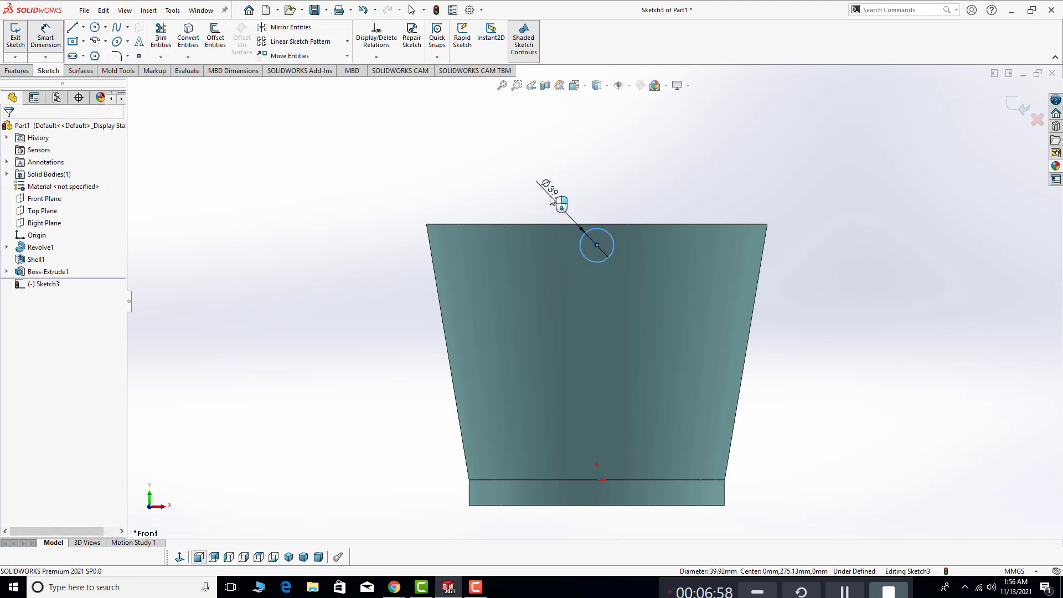
pyautogui.click(551, 198)
pyautogui.write('15')
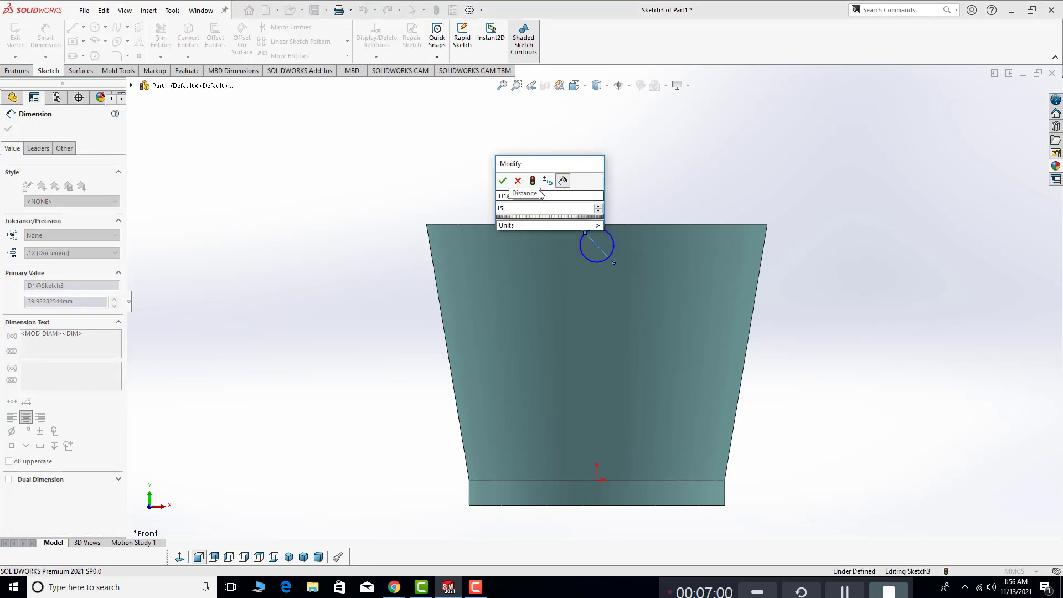
pyautogui.press('Return')
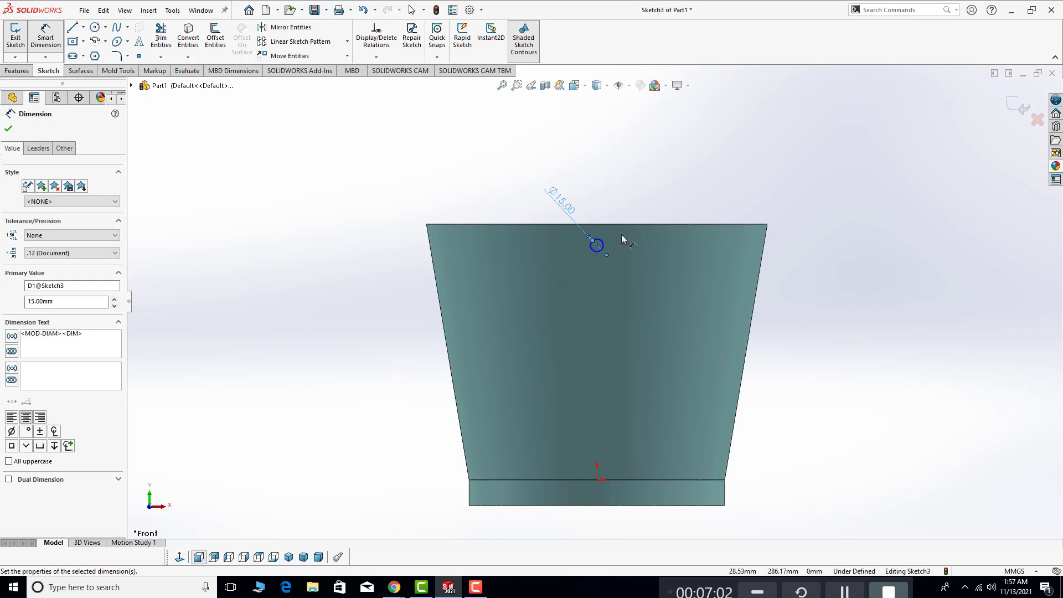
pyautogui.scroll(-2, 621, 243)
pyautogui.scroll(2, 639, 265)
pyautogui.scroll(3, 638, 265)
pyautogui.scroll(-3, 655, 380)
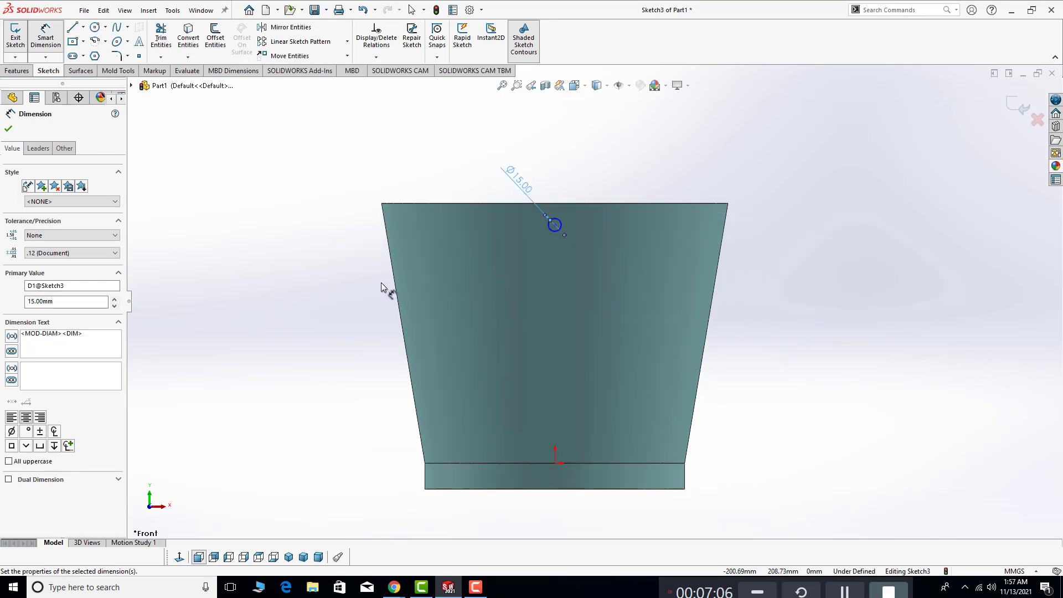
pyautogui.scroll(-2, 585, 206)
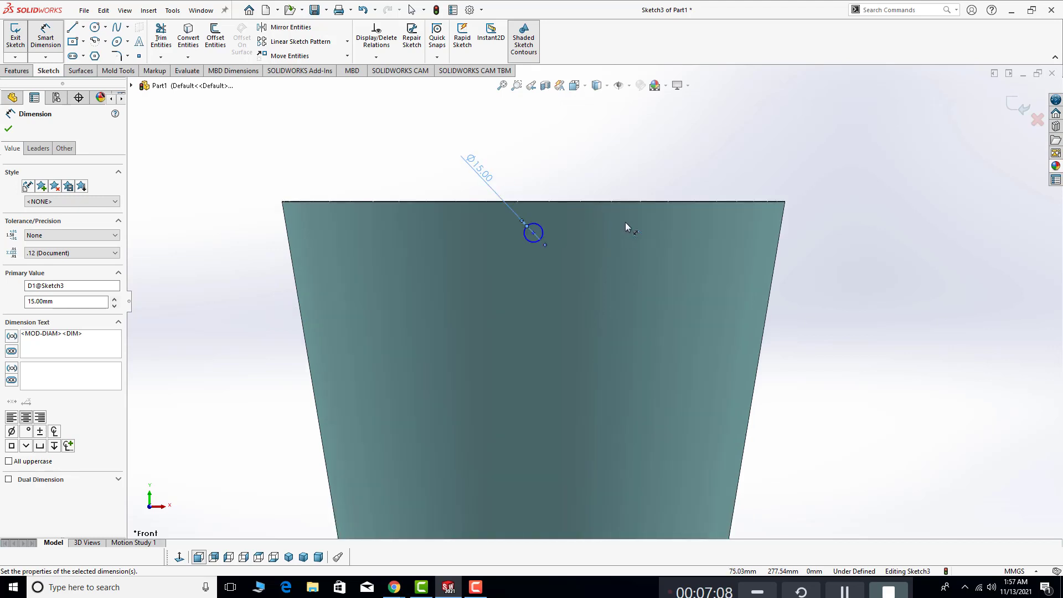
pyautogui.click(8, 128)
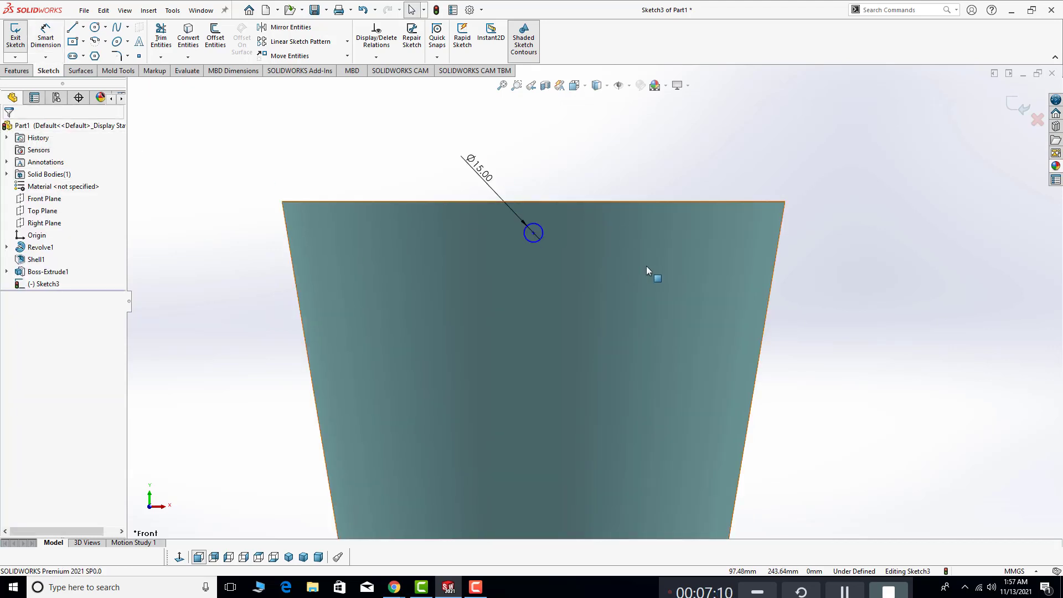
pyautogui.scroll(1, 646, 263)
pyautogui.scroll(-1, 615, 217)
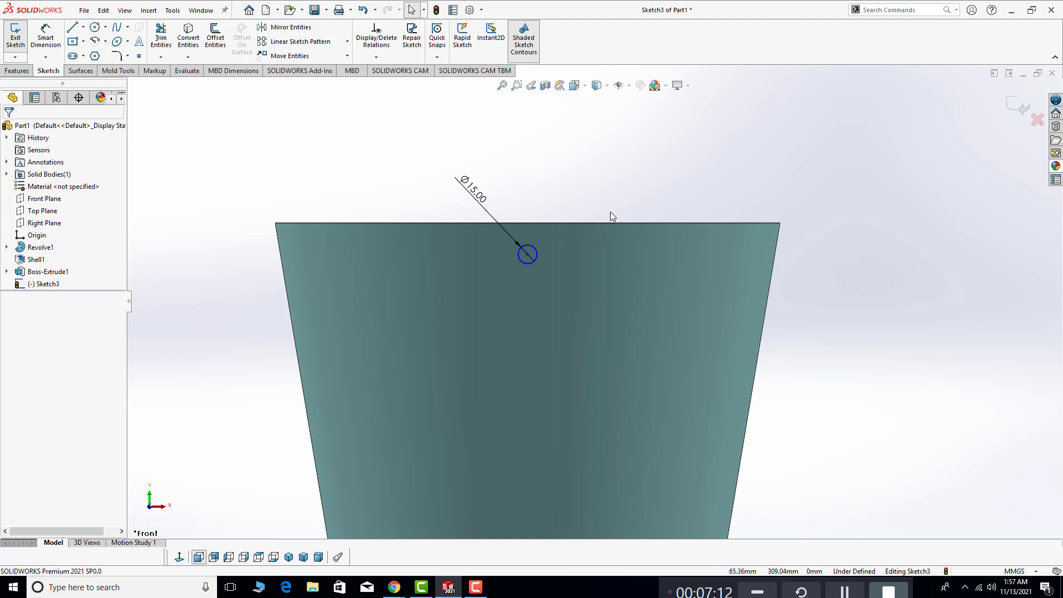
# Extruded-cut the Ø15 mm circle Through All in both directions
pyautogui.click(17, 69)
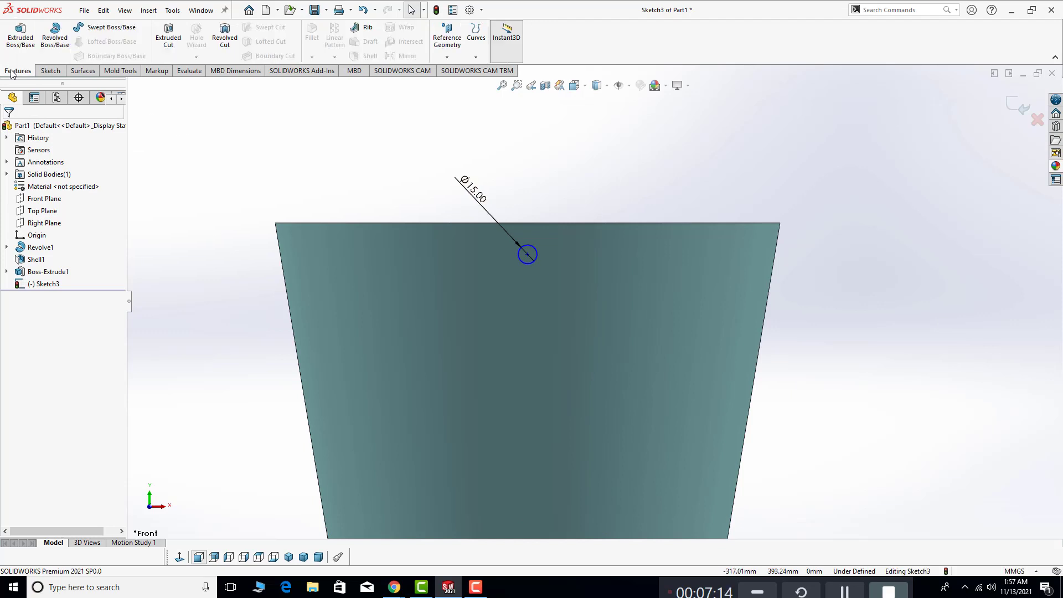
pyautogui.click(168, 36)
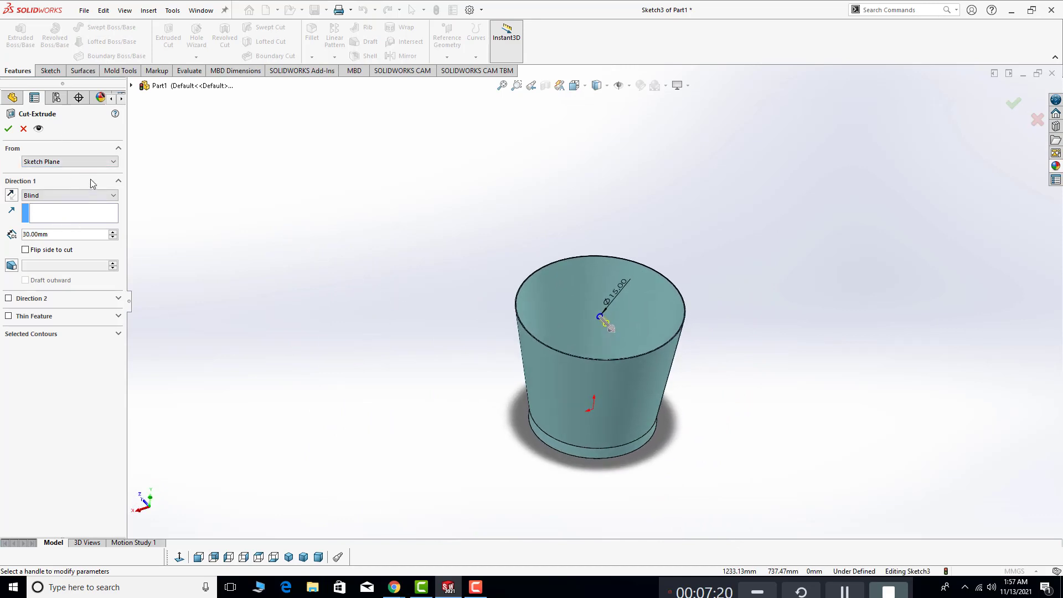
pyautogui.click(72, 195)
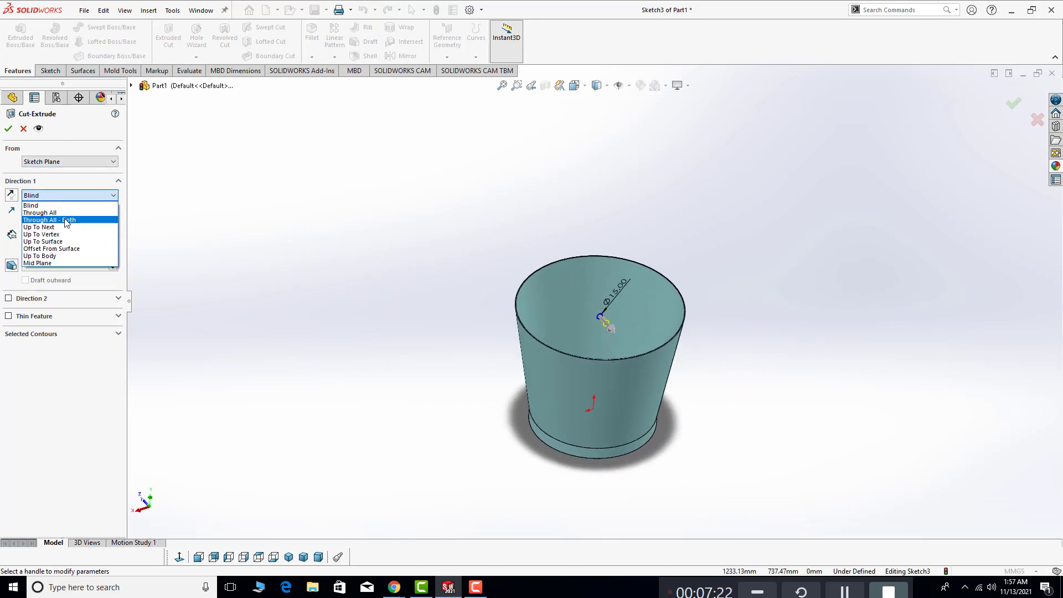
pyautogui.click(65, 220)
pyautogui.moveTo(351, 308)
pyautogui.mouseDown(button='middle')
pyautogui.moveTo(439, 304)
pyautogui.moveTo(419, 352)
pyautogui.mouseUp(button='middle')
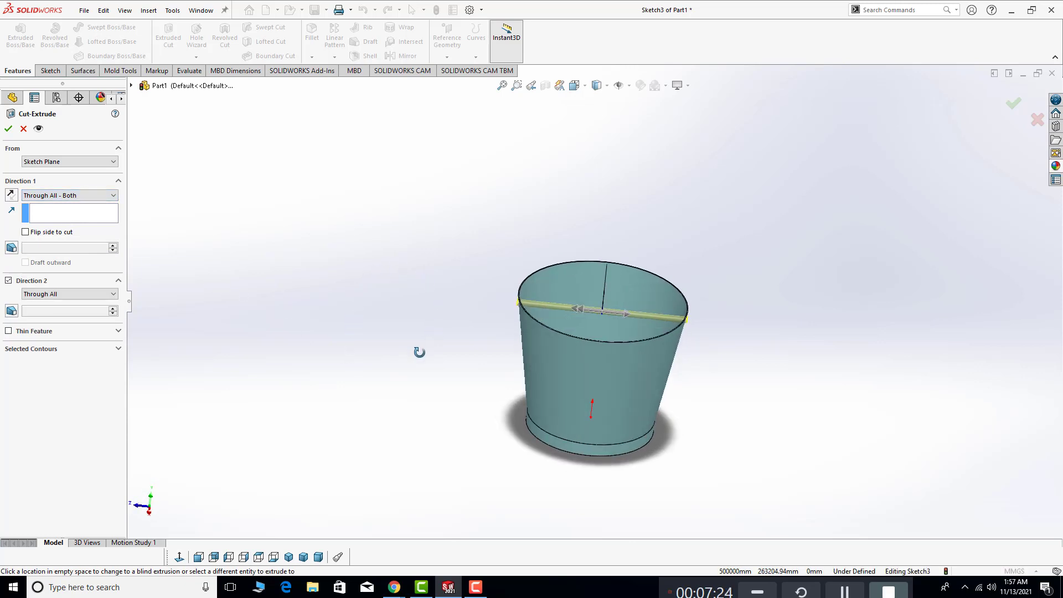
pyautogui.click(11, 131)
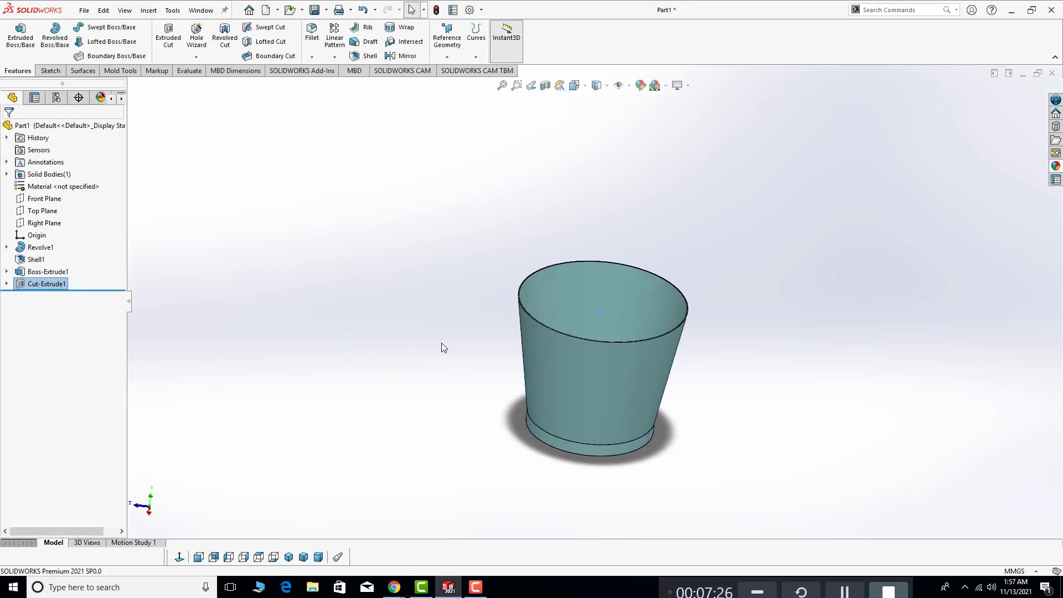
pyautogui.scroll(-3, 647, 337)
pyautogui.moveTo(446, 386); pyautogui.dragTo(564, 379, button='middle')
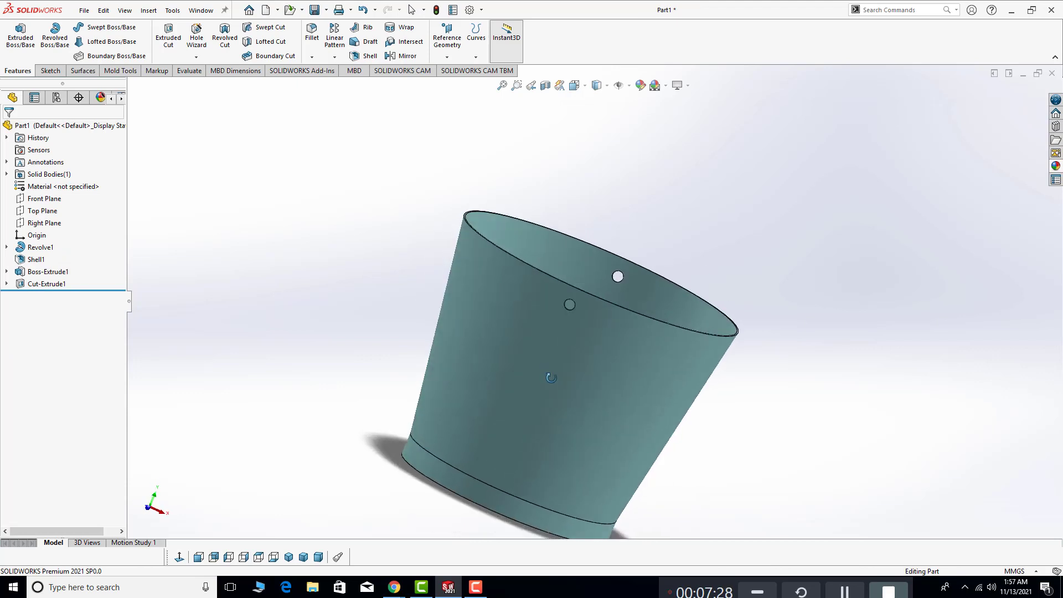
pyautogui.scroll(-3, 643, 325)
pyautogui.moveTo(642, 325); pyautogui.dragTo(620, 387, button='middle')
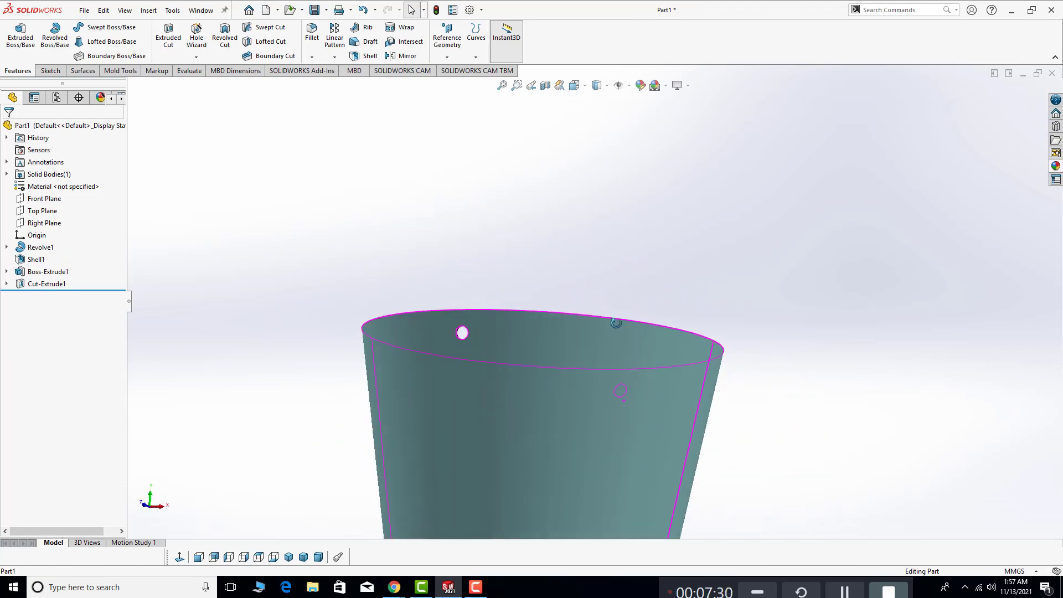
pyautogui.scroll(3, 620, 388)
pyautogui.scroll(-3, 527, 326)
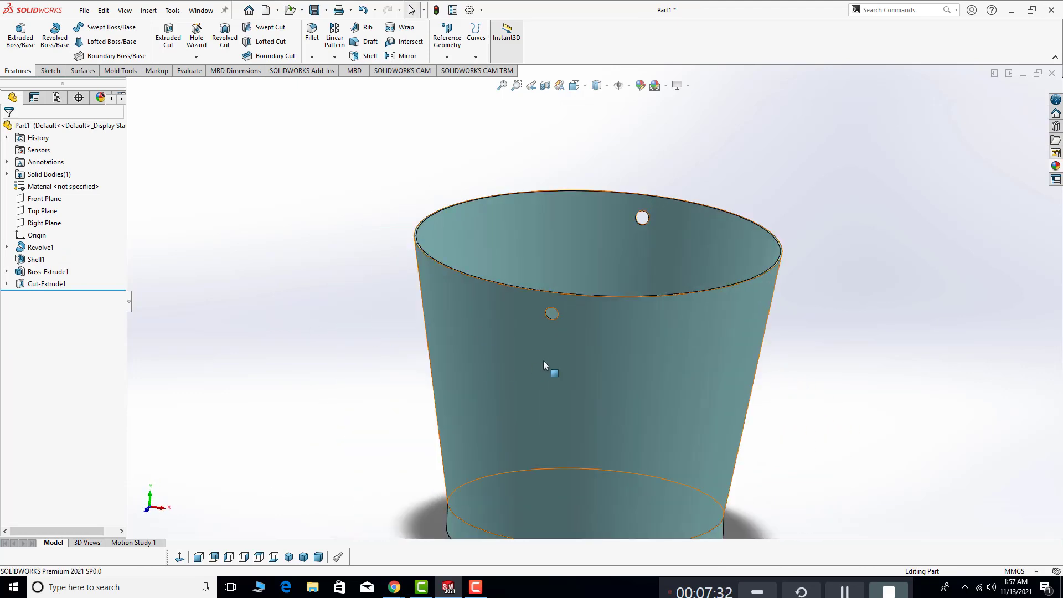
pyautogui.moveTo(545, 362); pyautogui.dragTo(564, 397, button='middle')
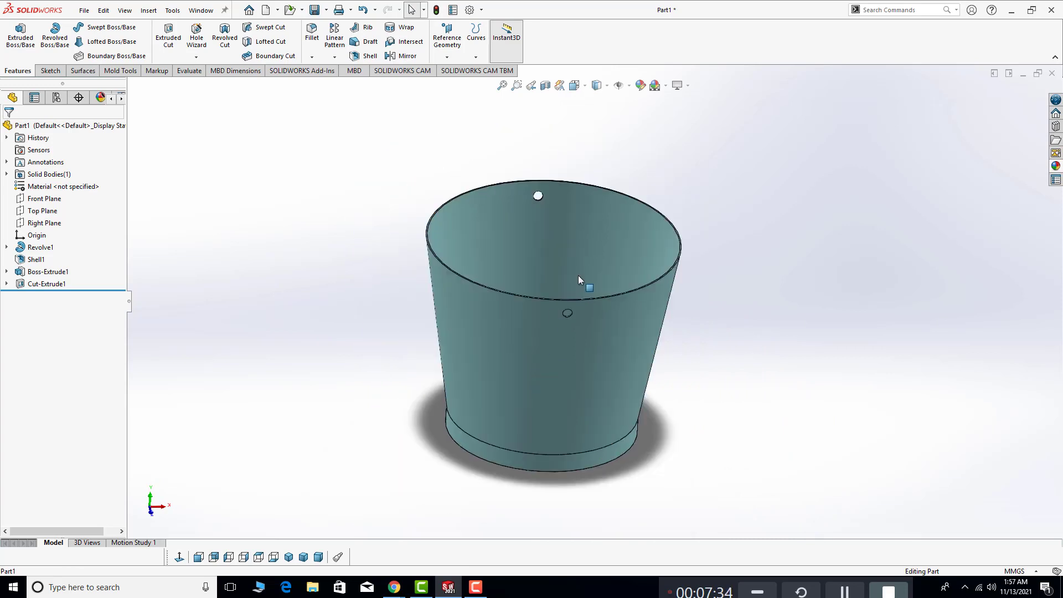
pyautogui.moveTo(579, 284); pyautogui.dragTo(553, 377, button='middle')
pyautogui.scroll(2, 553, 377)
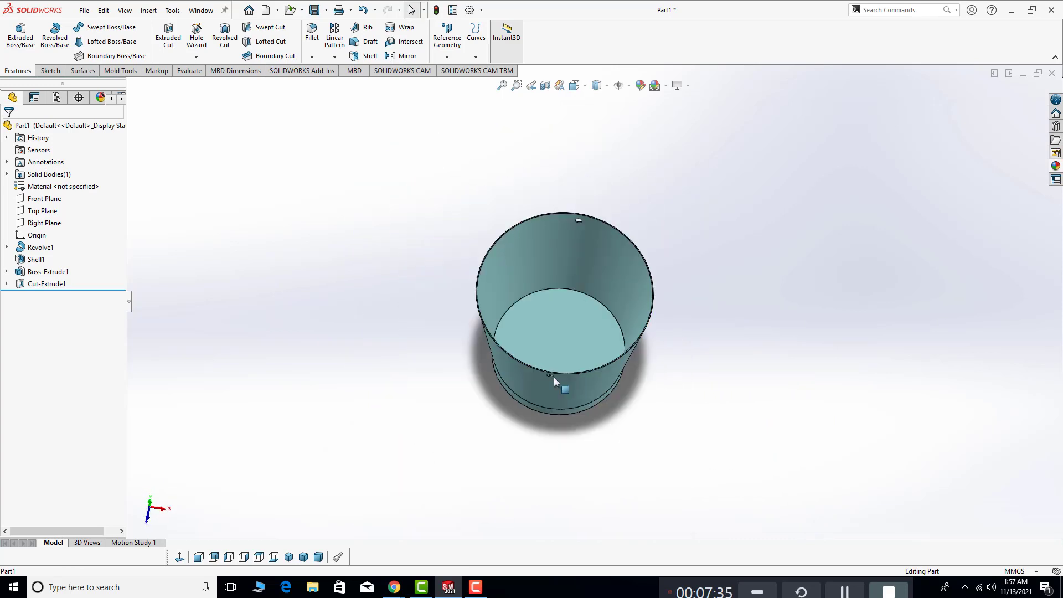
pyautogui.moveTo(578, 300); pyautogui.dragTo(569, 369, button='middle')
pyautogui.scroll(2, 543, 412)
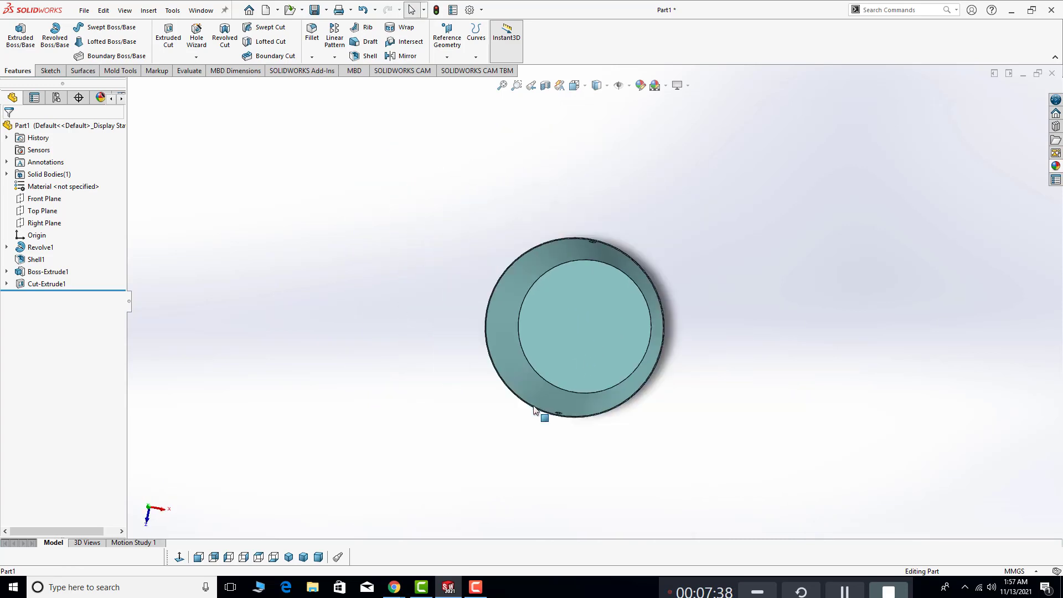
pyautogui.scroll(1, 560, 443)
pyautogui.moveTo(559, 444); pyautogui.dragTo(553, 271, button='middle')
pyautogui.scroll(-2, 614, 261)
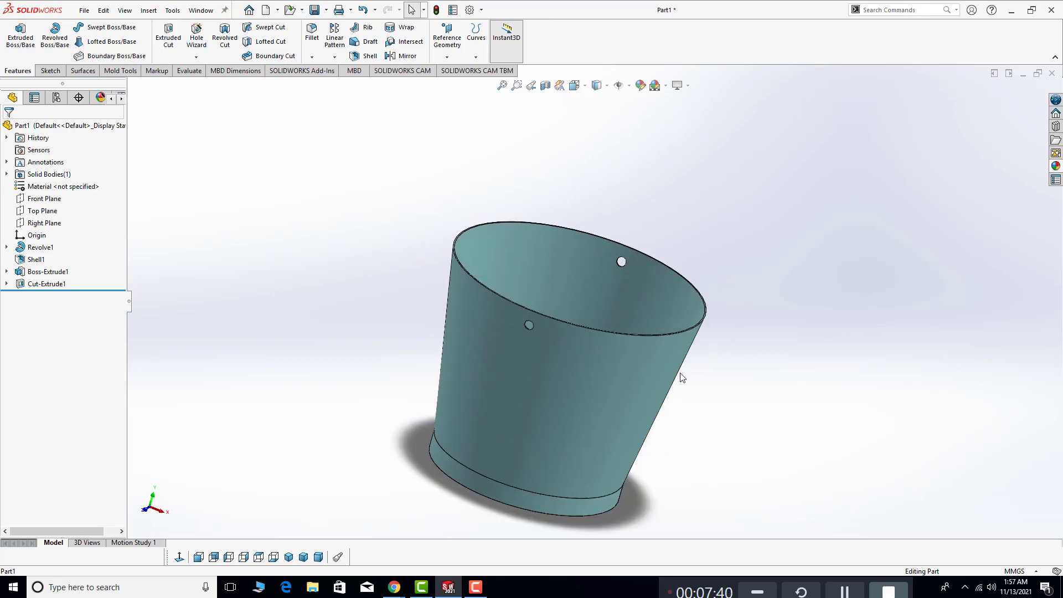
pyautogui.moveTo(681, 372)
pyautogui.mouseDown(button='middle')
pyautogui.moveTo(608, 297)
pyautogui.moveTo(603, 339)
pyautogui.moveTo(575, 351)
pyautogui.mouseUp(button='middle')
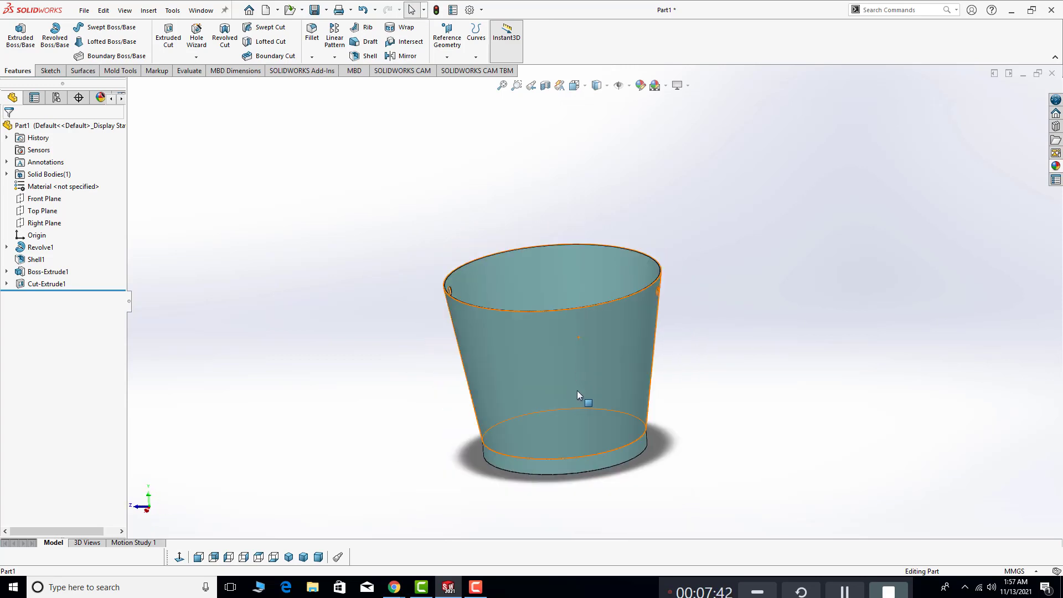
pyautogui.moveTo(577, 390); pyautogui.dragTo(611, 362, button='middle')
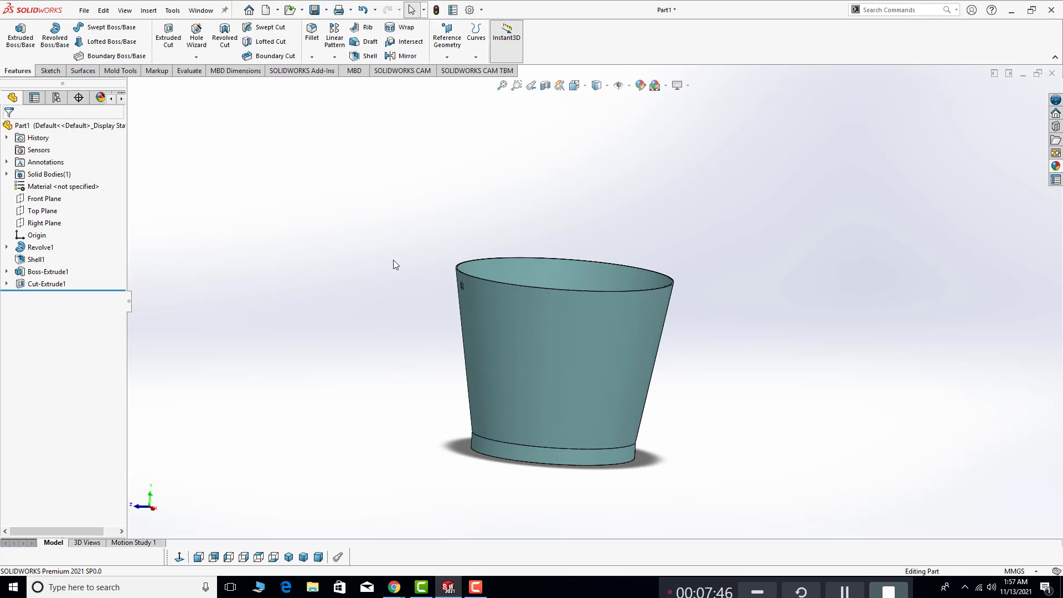
pyautogui.moveTo(393, 264); pyautogui.dragTo(387, 311, button='middle')
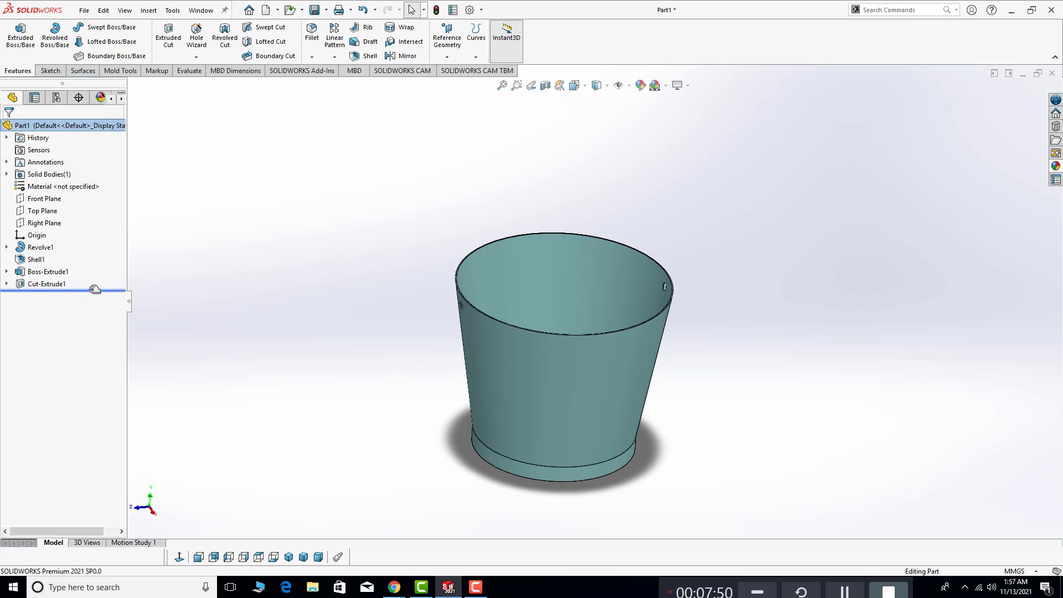
# Drag the rollback bar up past Shell1, then above Revolve1
pyautogui.moveTo(95, 290); pyautogui.dragTo(107, 258)
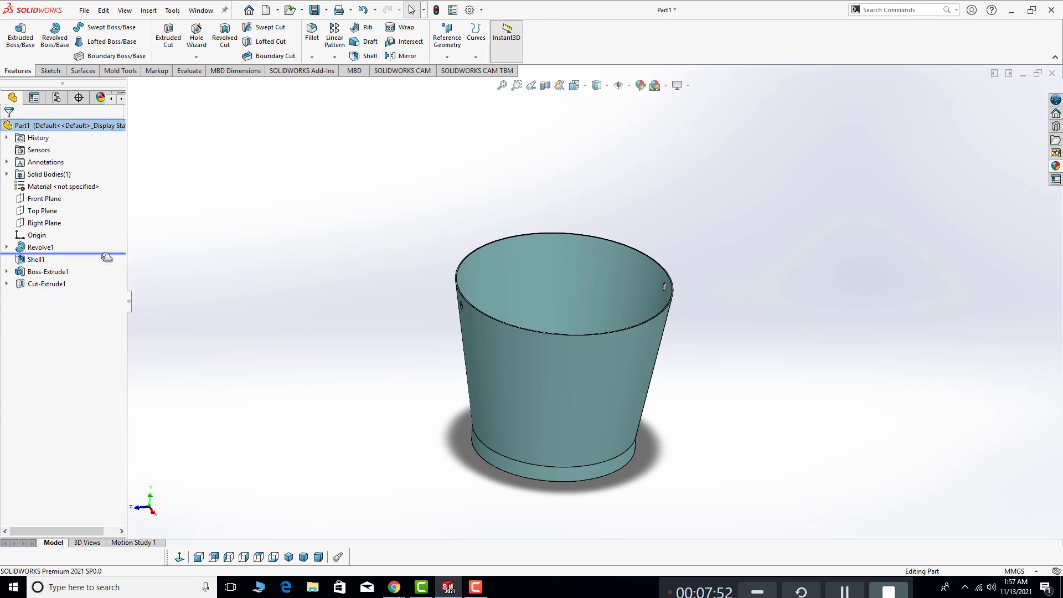
pyautogui.moveTo(111, 249); pyautogui.dragTo(111, 240)
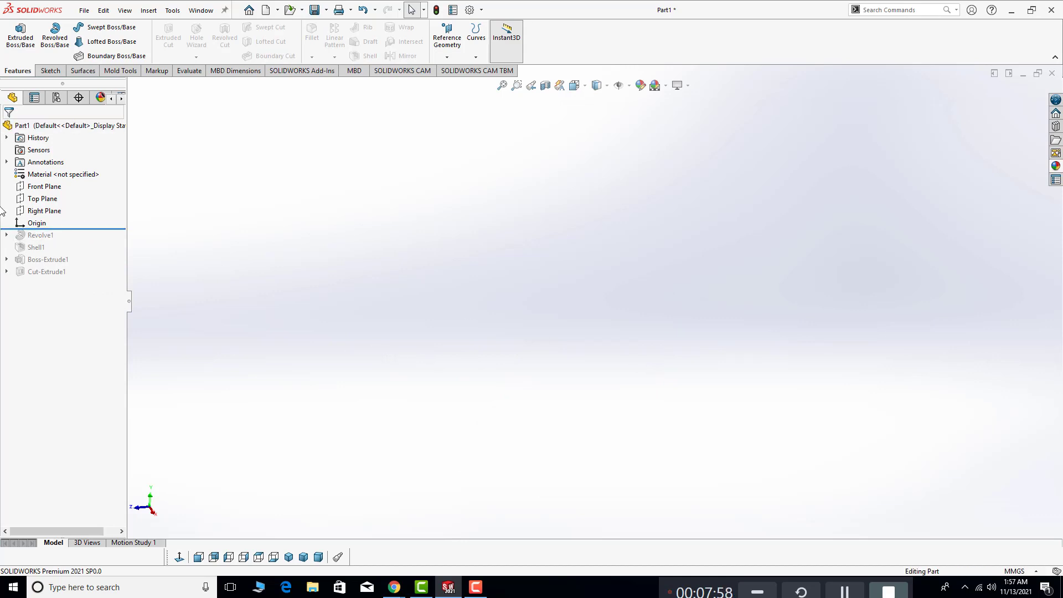
# Sketch a slanted line on the Front Plane, ending below and right of the origin
pyautogui.click(56, 189)
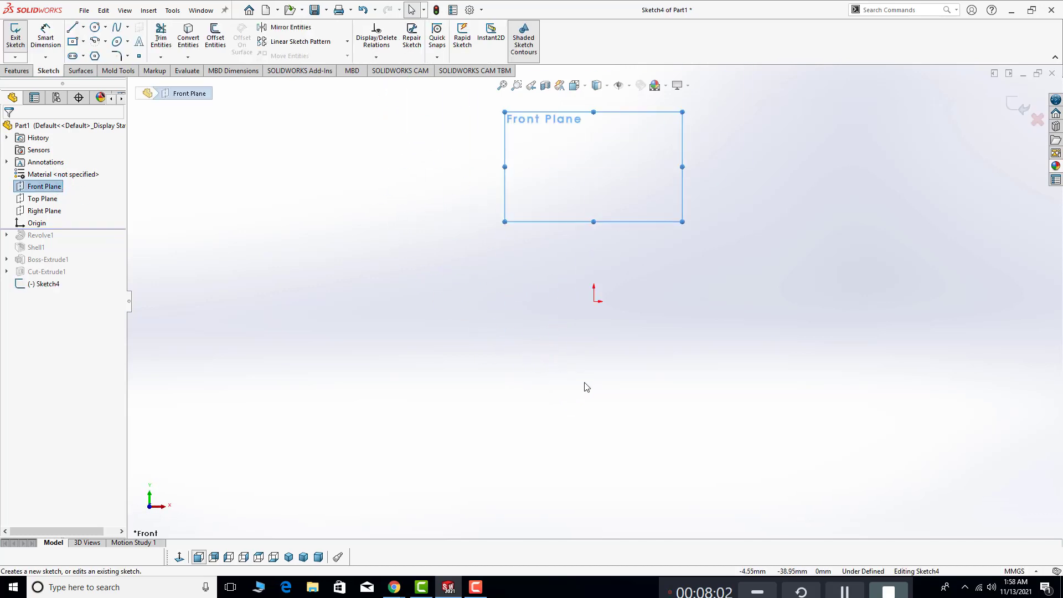
pyautogui.click(274, 168)
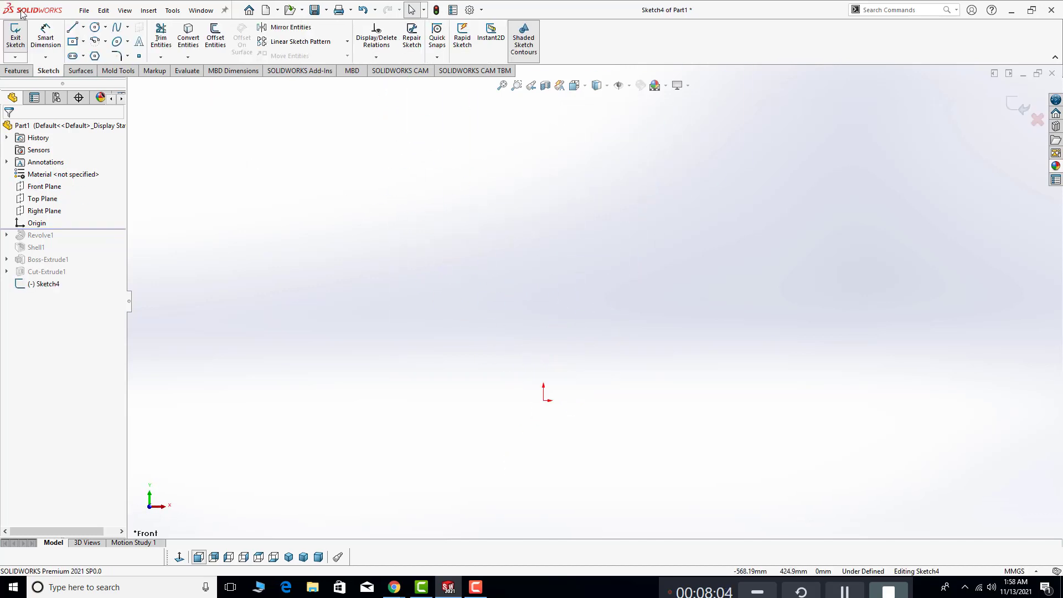
pyautogui.click(72, 30)
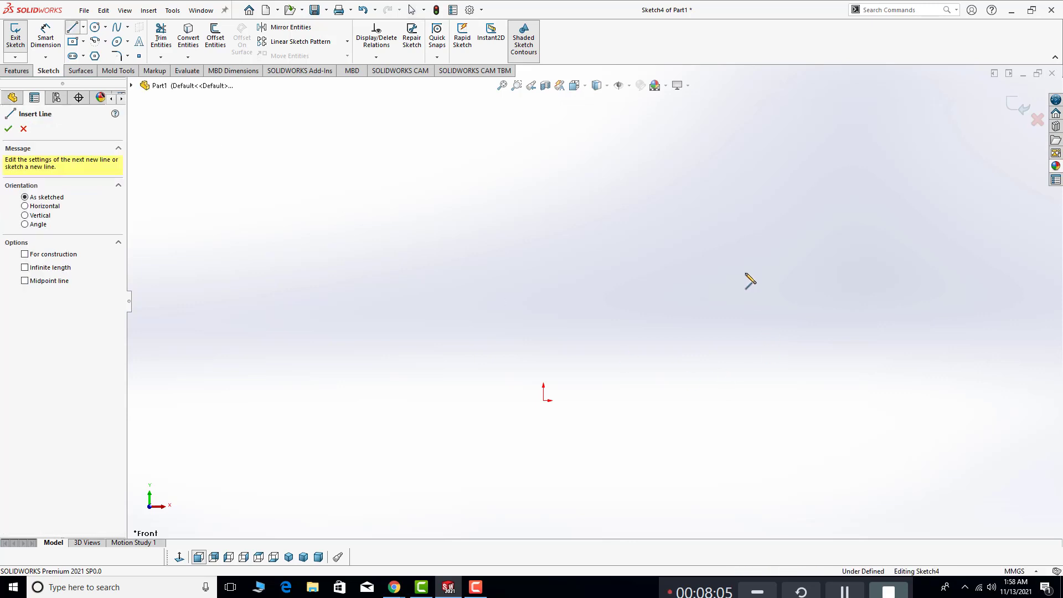
pyautogui.click(734, 227)
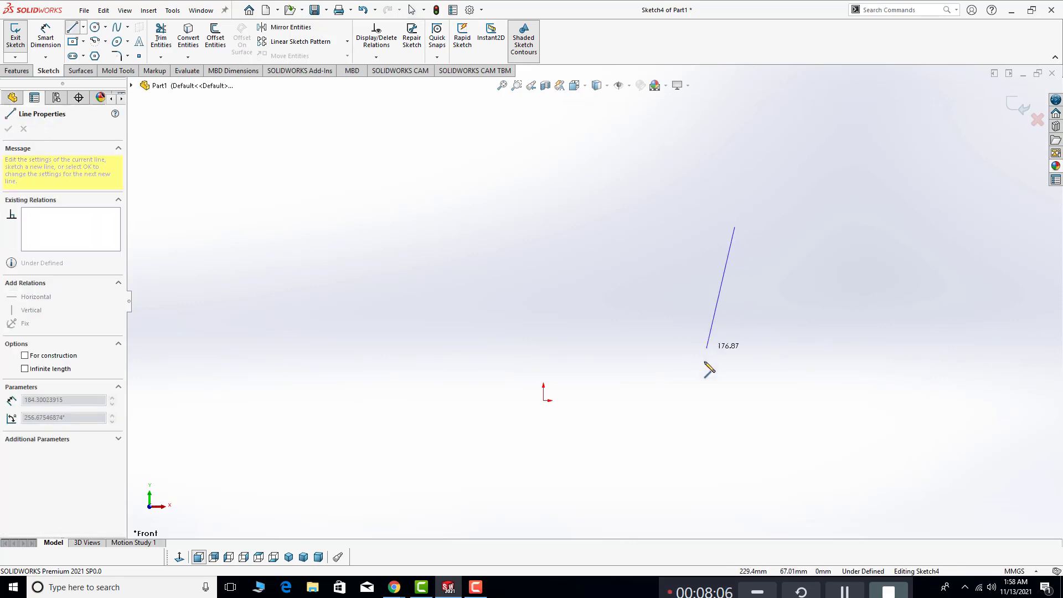
pyautogui.click(697, 400)
pyautogui.press('Escape')
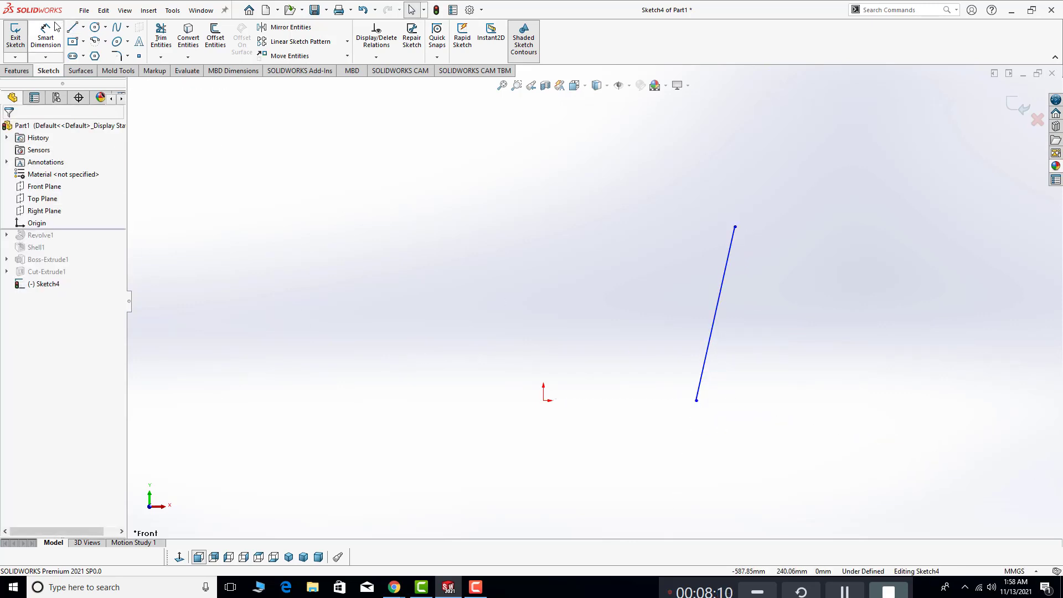
# Dimension the line's bottom endpoint 150 mm horizontally from the origin
pyautogui.click(55, 28)
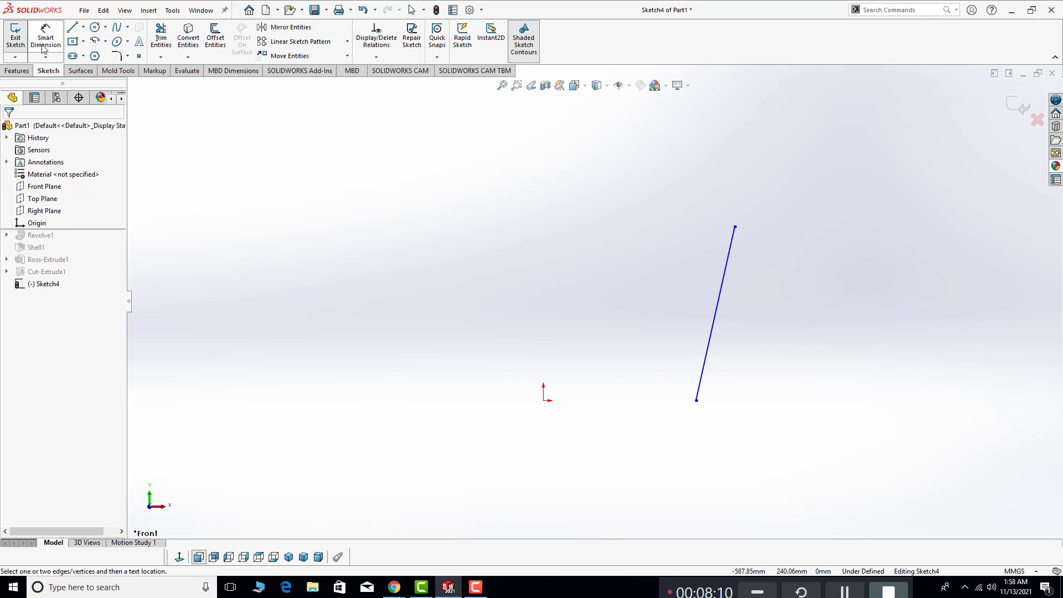
pyautogui.click(697, 401)
pyautogui.click(546, 405)
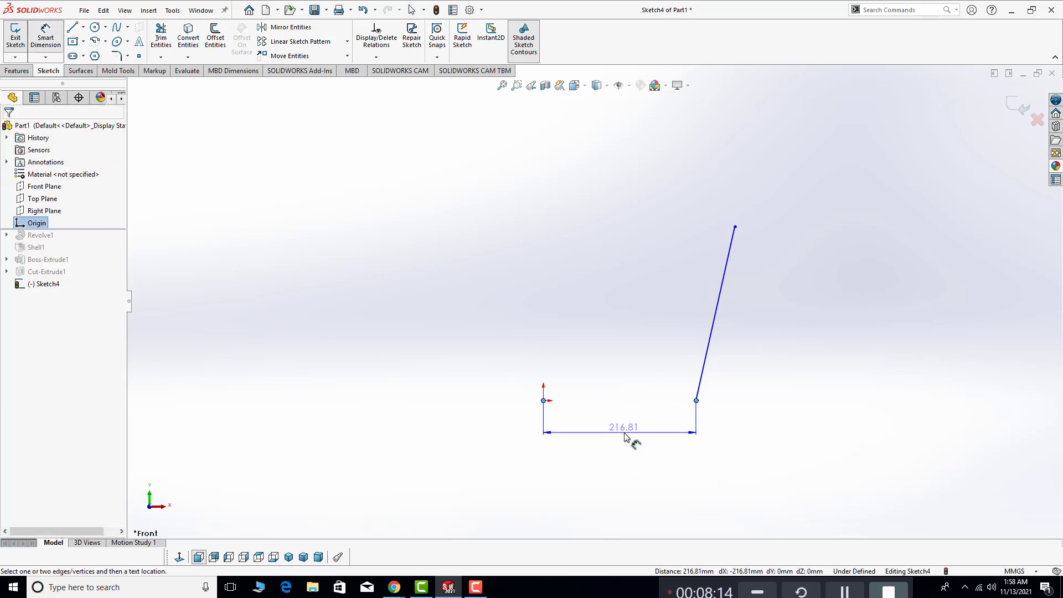
pyautogui.click(628, 440)
pyautogui.write('150')
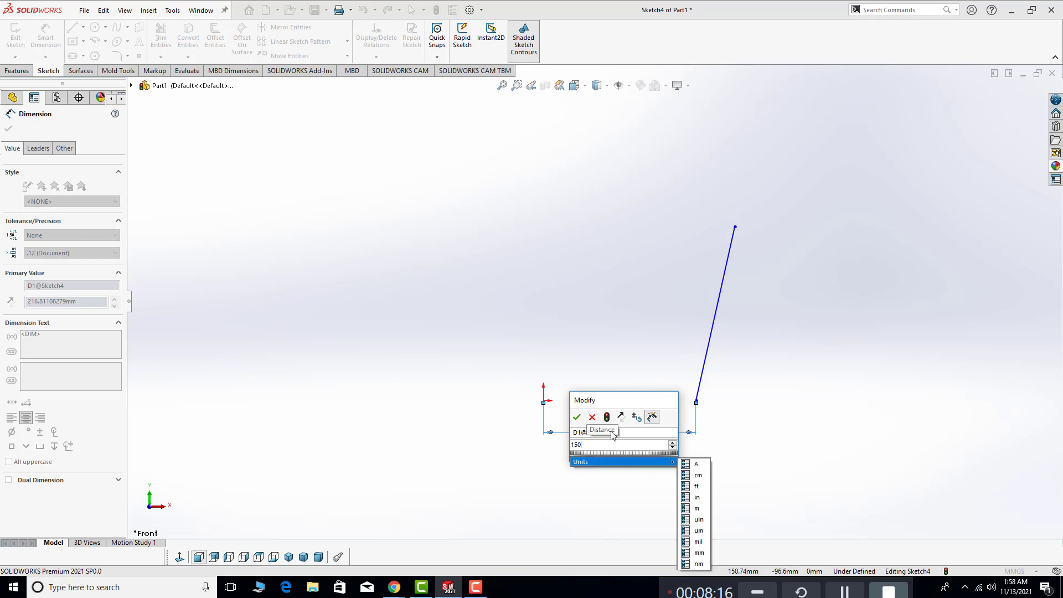
pyautogui.press('Return')
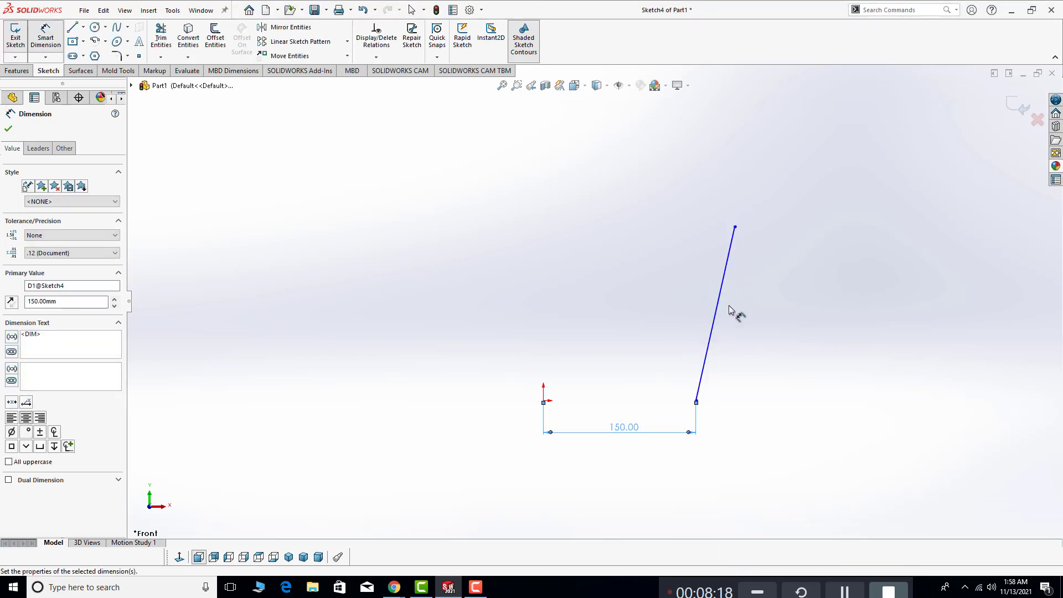
pyautogui.press('Escape')
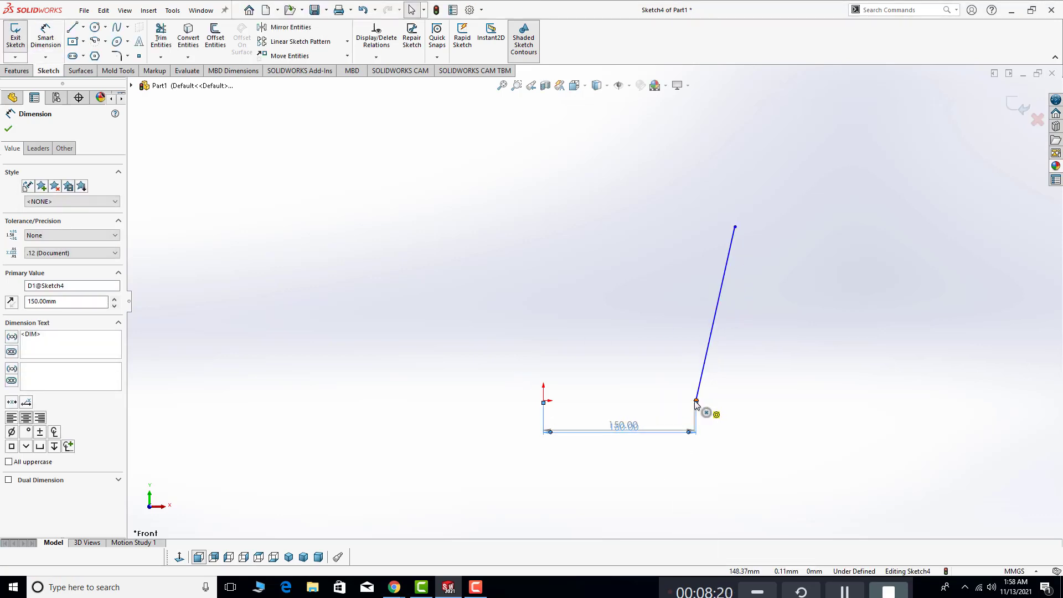
# Dimension the slanted line's vertical height as 300 mm
pyautogui.click(735, 227)
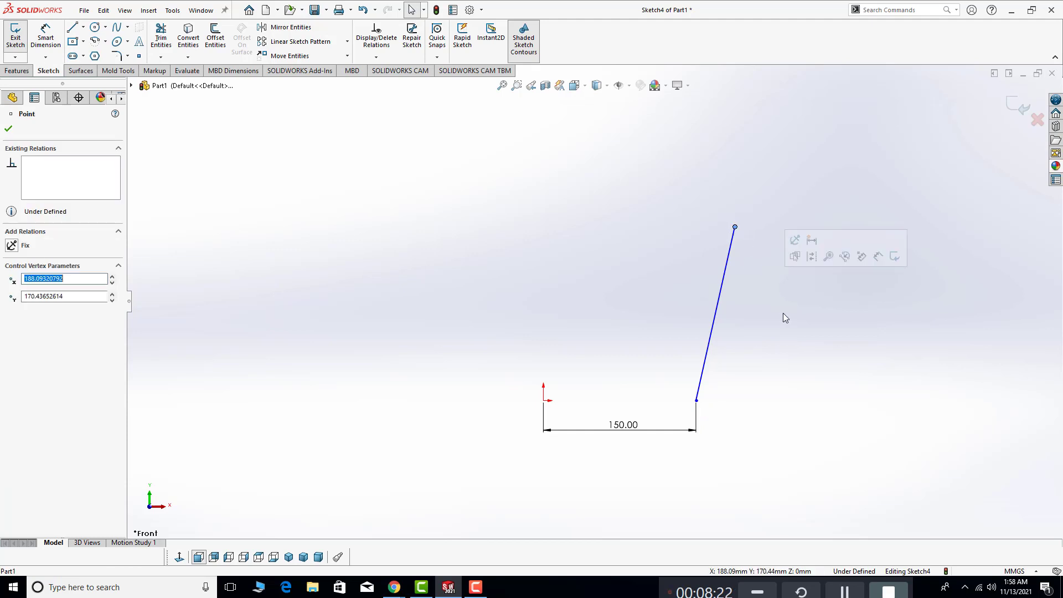
pyautogui.click(53, 39)
pyautogui.click(735, 227)
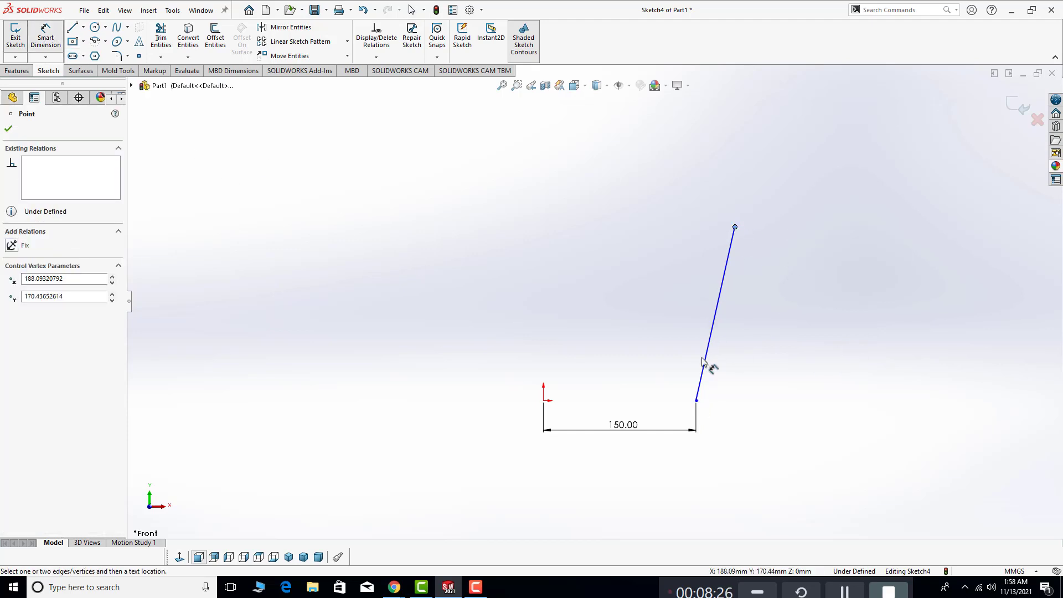
pyautogui.click(696, 399)
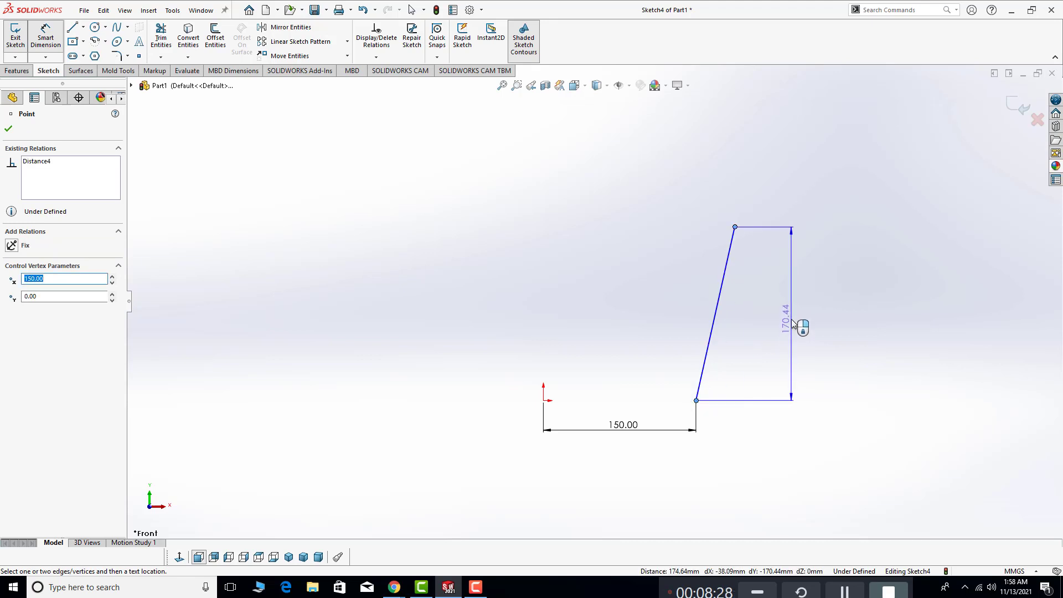
pyautogui.click(794, 326)
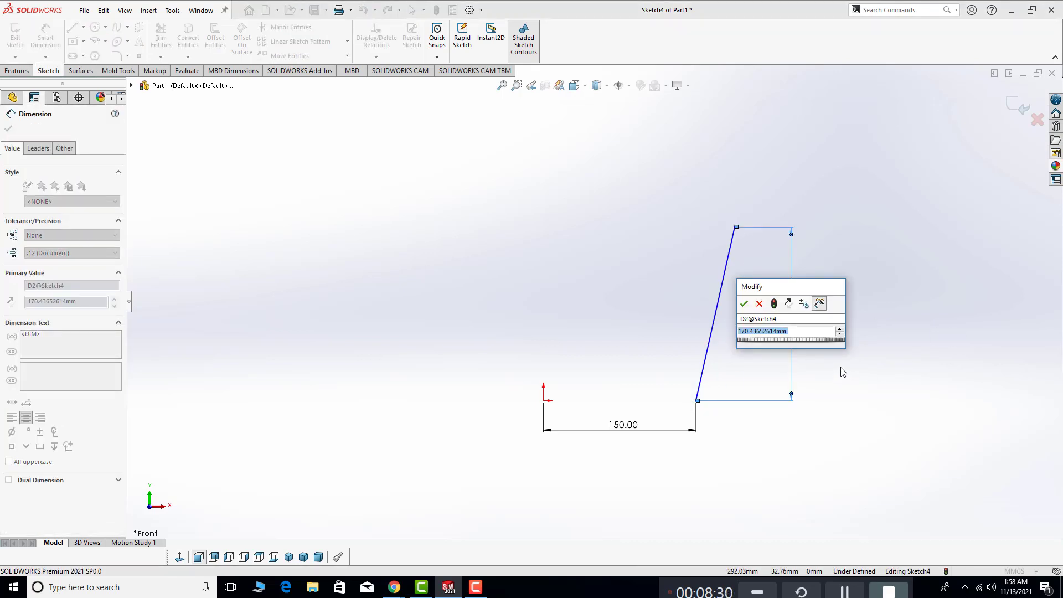
pyautogui.write('2')
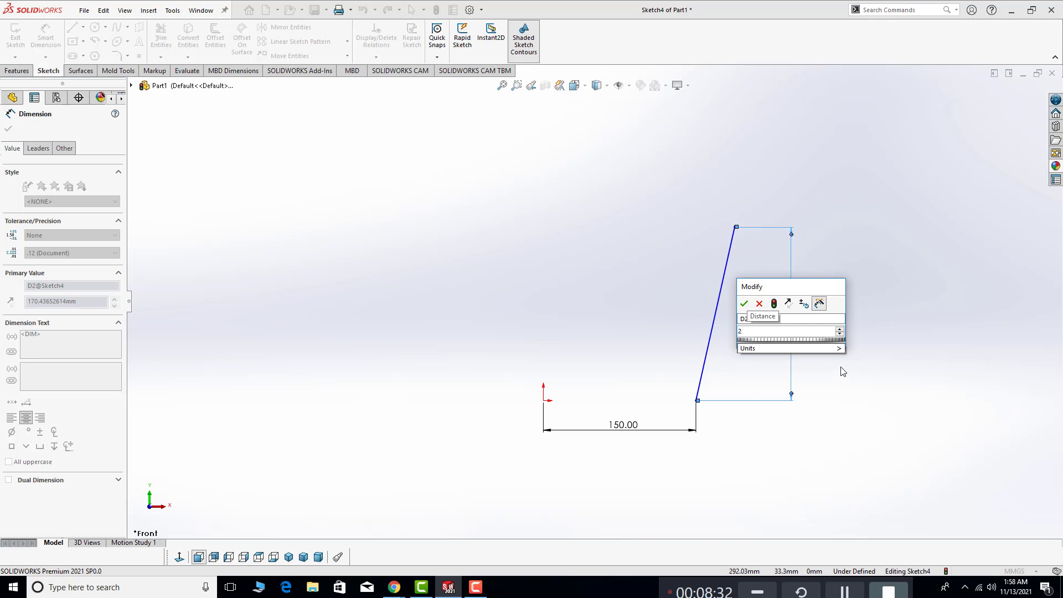
pyautogui.press('BackSpace')
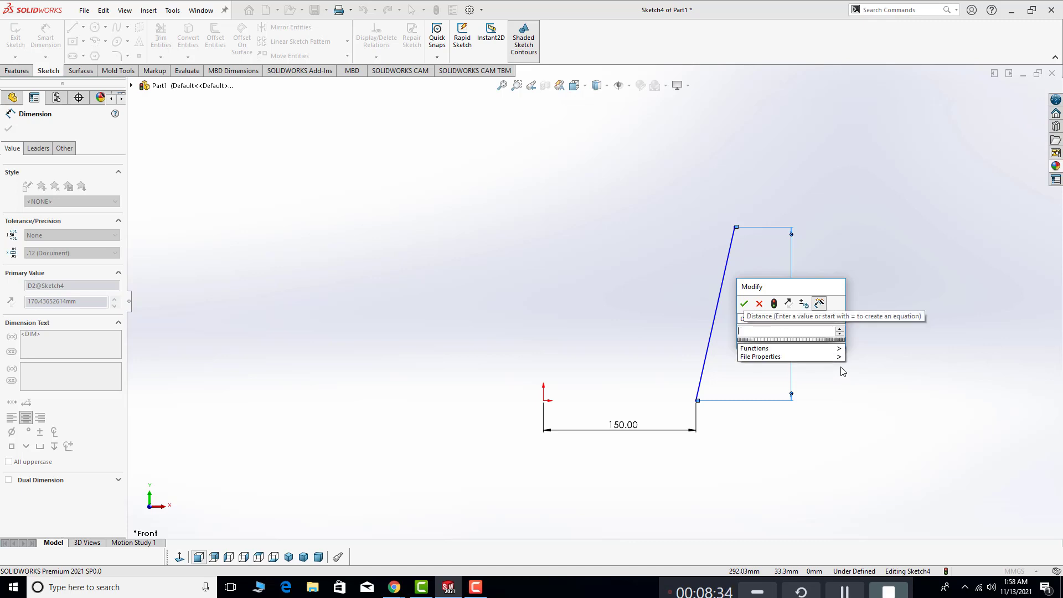
pyautogui.write('300')
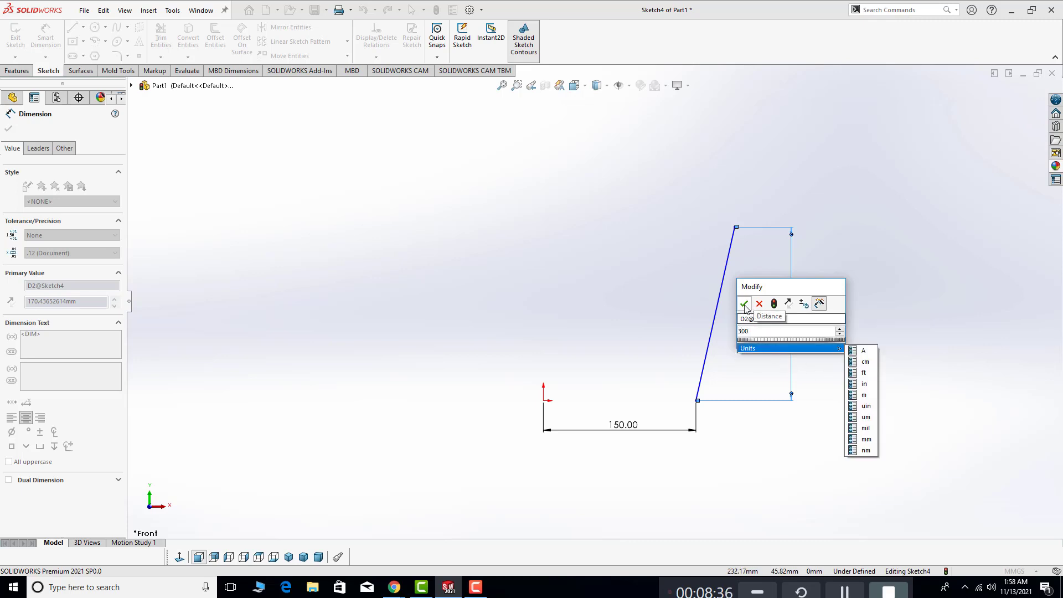
pyautogui.click(745, 308)
pyautogui.scroll(3, 659, 195)
pyautogui.scroll(-3, 673, 205)
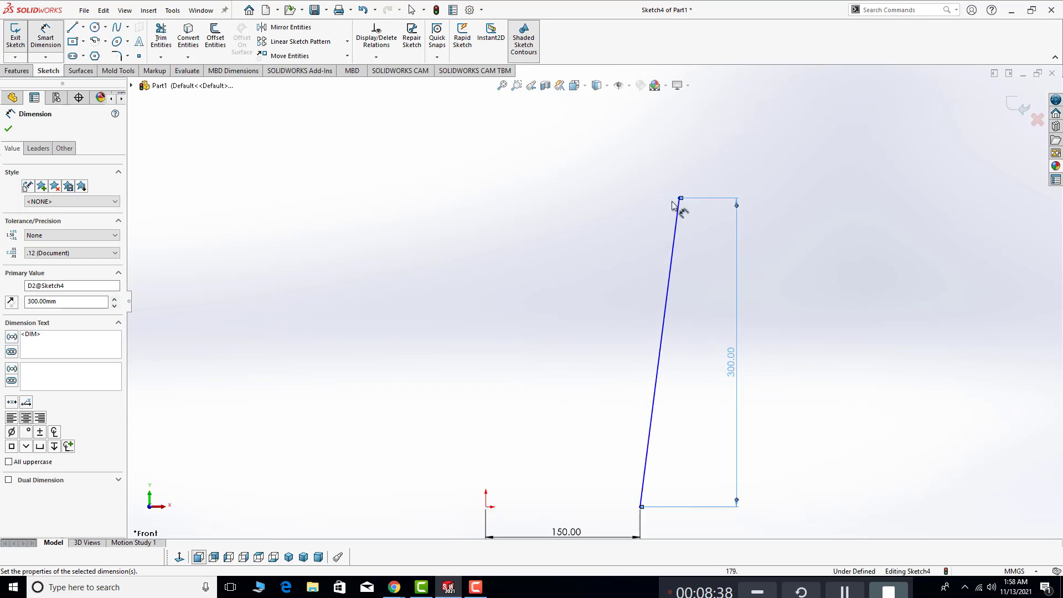
# Set the top endpoint's horizontal distance from the origin to 200 mm
pyautogui.click(679, 198)
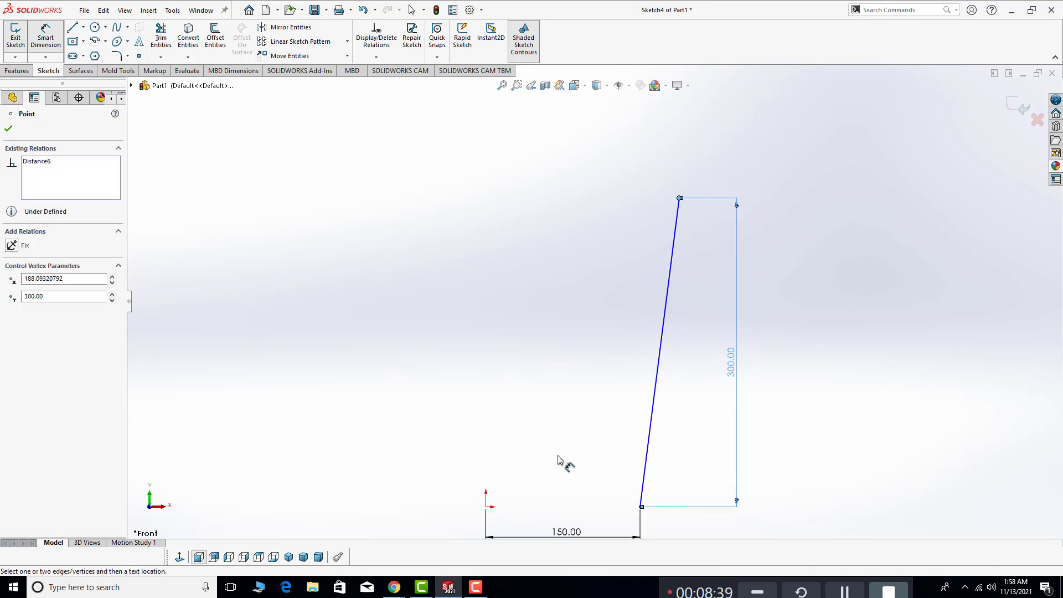
pyautogui.click(486, 507)
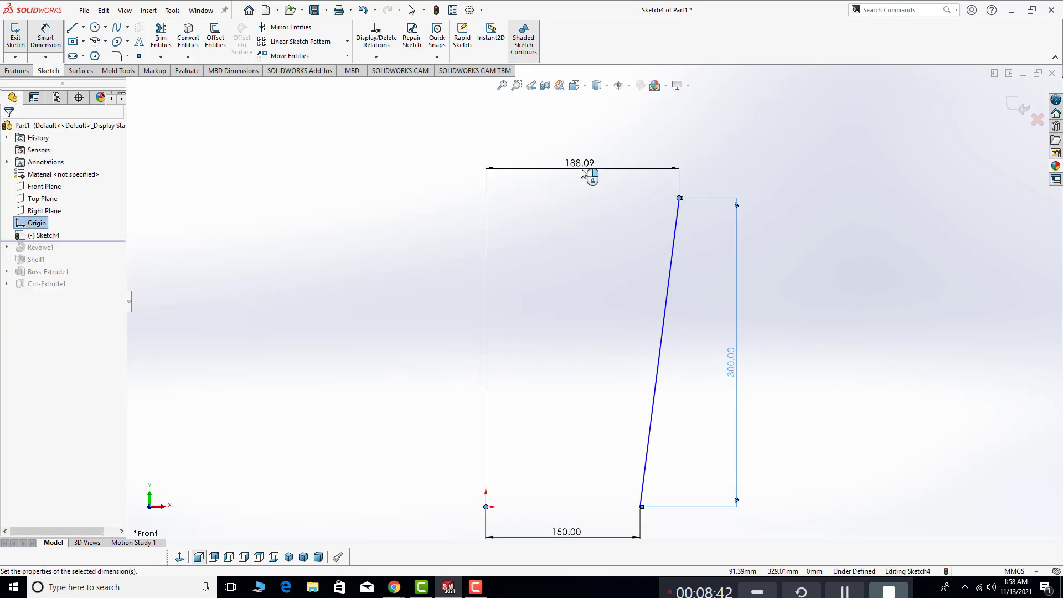
pyautogui.click(587, 169)
pyautogui.write('2000')
pyautogui.click(537, 155)
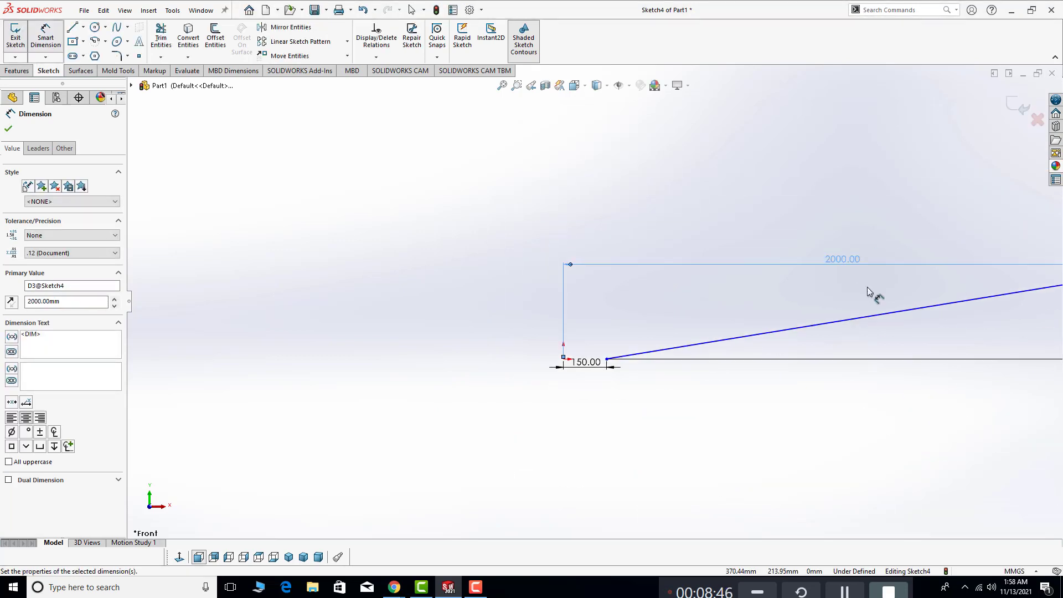
pyautogui.doubleClick(775, 269)
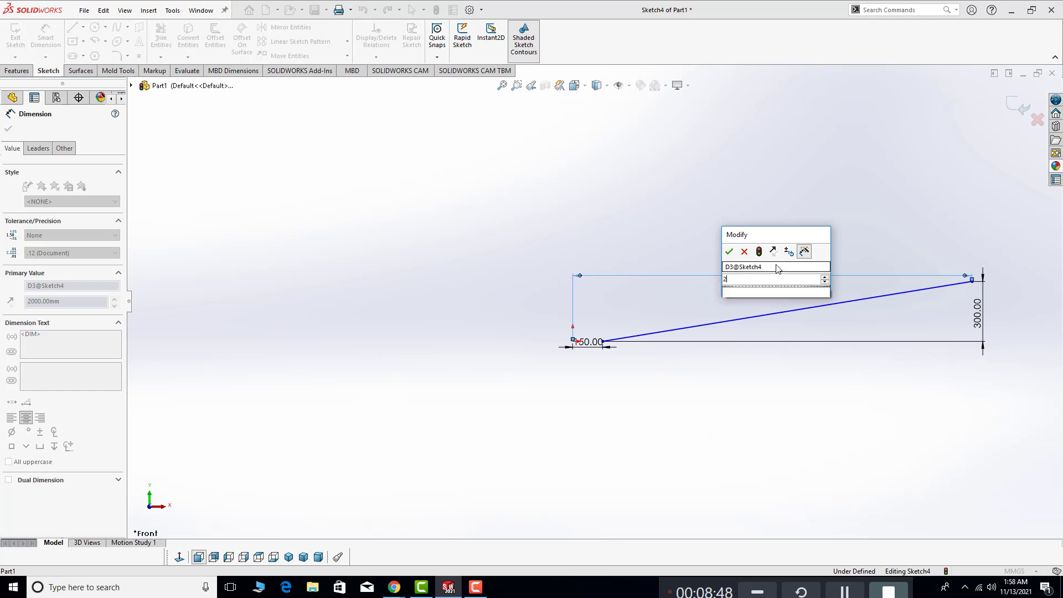
pyautogui.write('200')
pyautogui.click(725, 256)
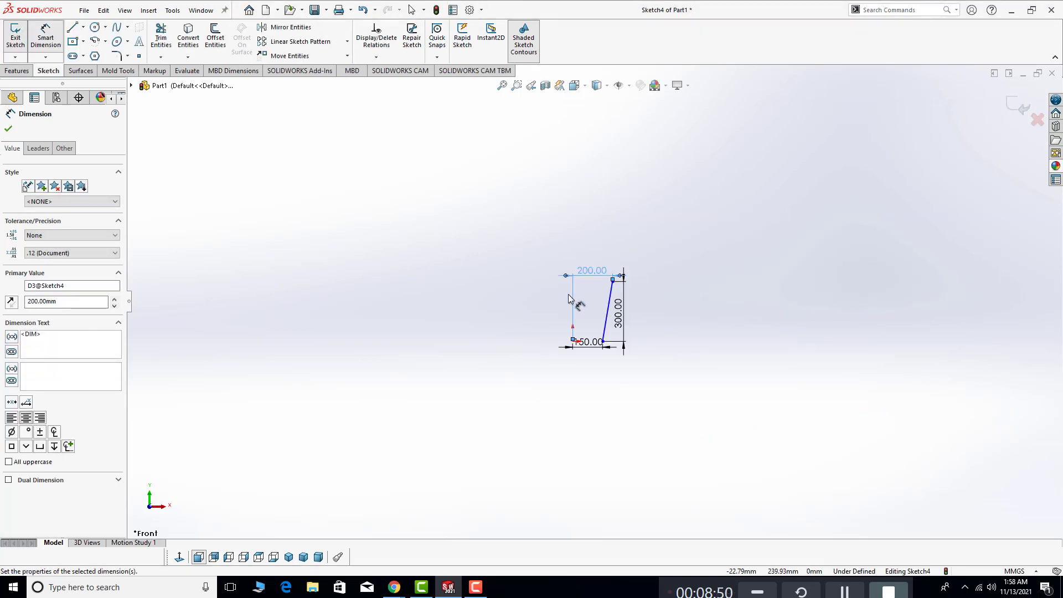
pyautogui.click(607, 301)
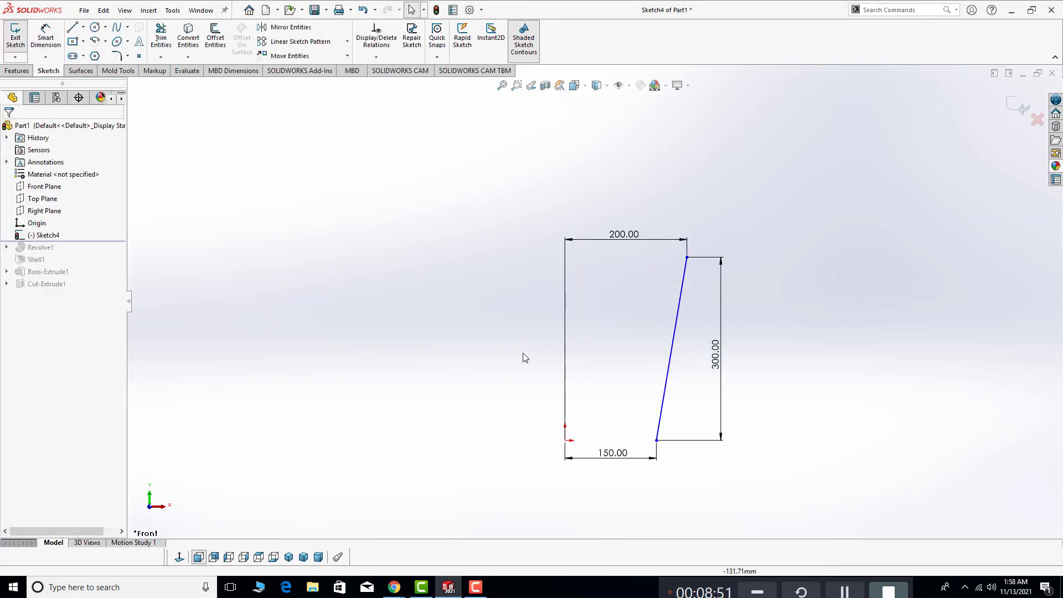
pyautogui.click(215, 38)
# Select the slanted line for a 2.00 mm offset, restarting the offset once
pyautogui.click(668, 392)
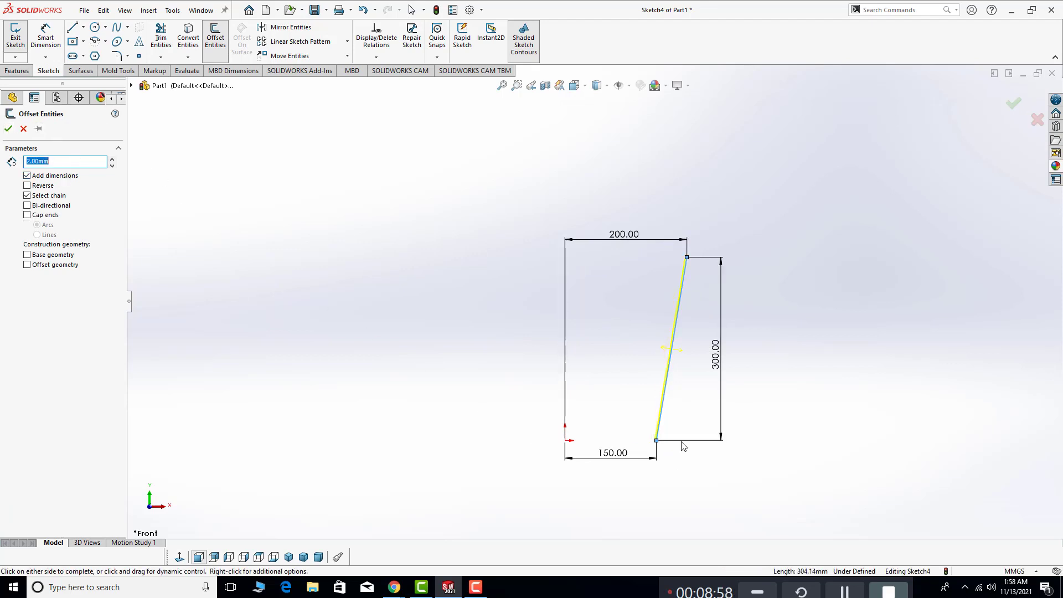
pyautogui.scroll(-3, 667, 438)
pyautogui.scroll(-3, 615, 377)
pyautogui.scroll(-2, 615, 437)
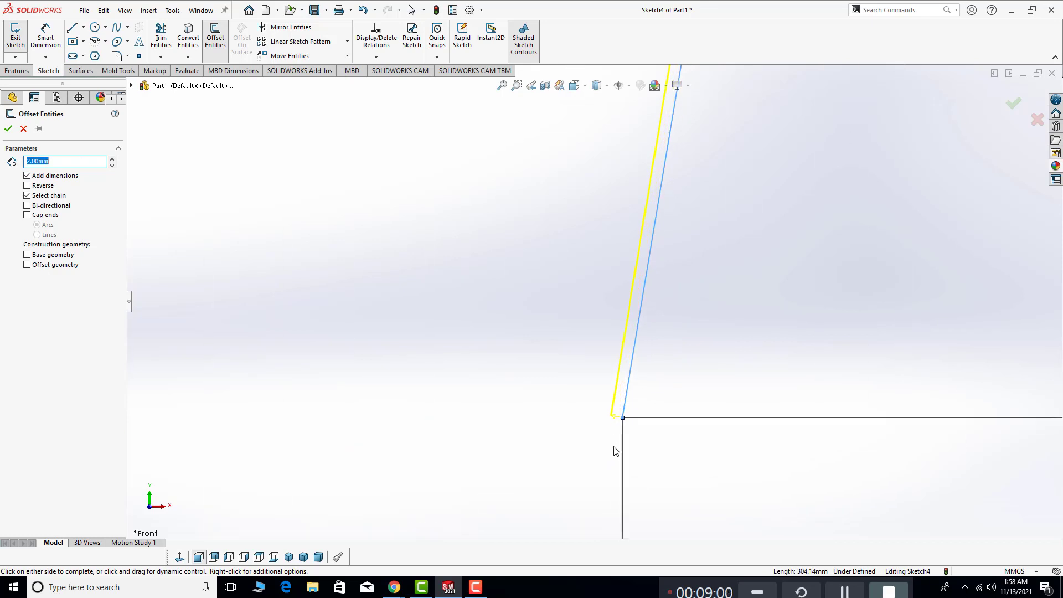
pyautogui.scroll(-1, 612, 407)
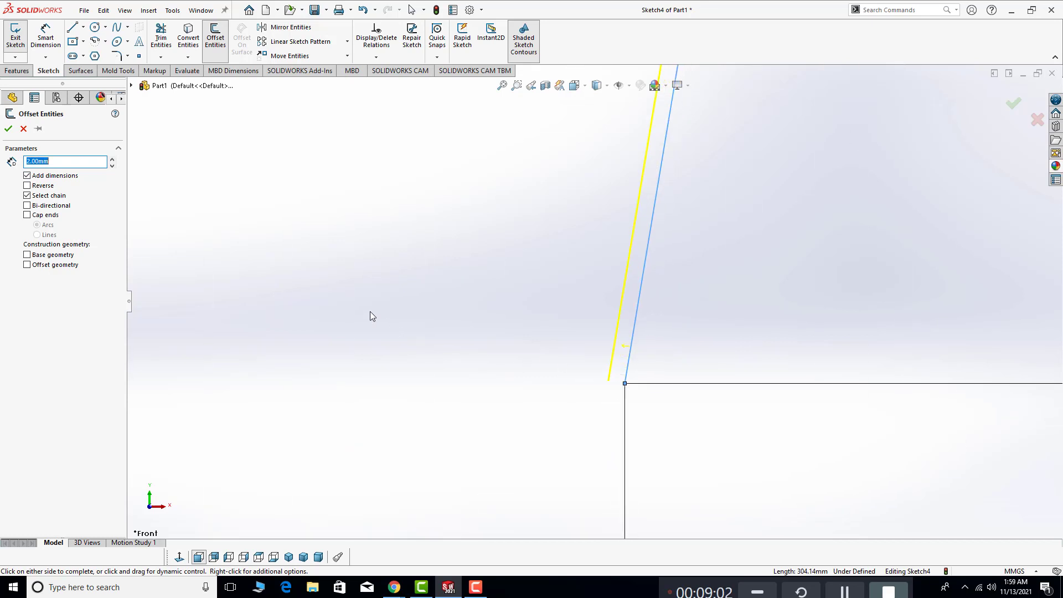
pyautogui.press('Escape')
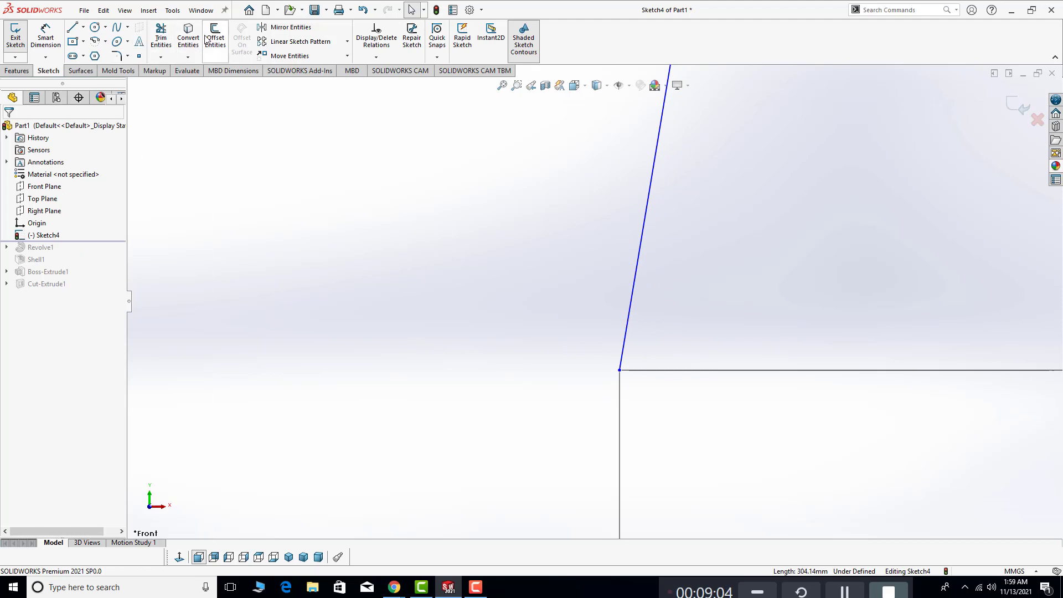
pyautogui.click(209, 41)
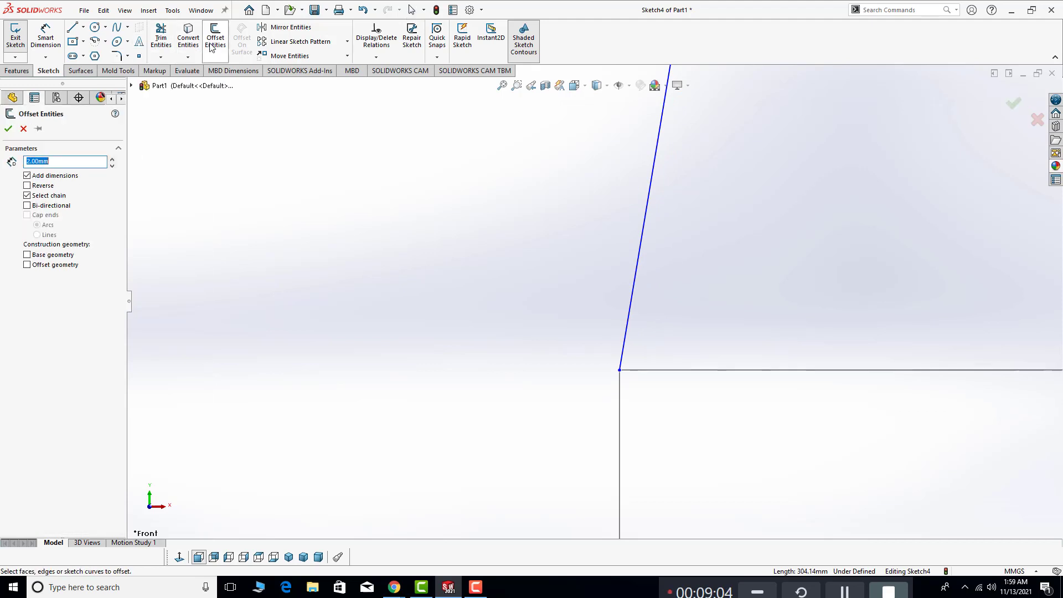
pyautogui.click(629, 292)
# Accept the 2 mm offset copy of the slanted wall line
pyautogui.click(8, 129)
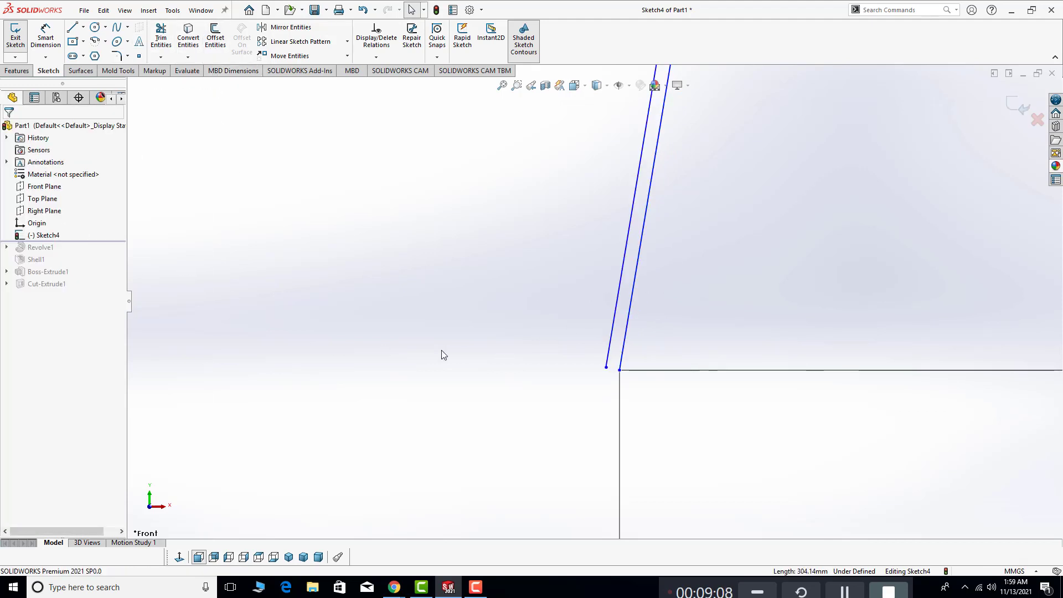
pyautogui.scroll(3, 441, 349)
pyautogui.scroll(3, 463, 330)
pyautogui.scroll(2, 490, 285)
pyautogui.scroll(1, 490, 288)
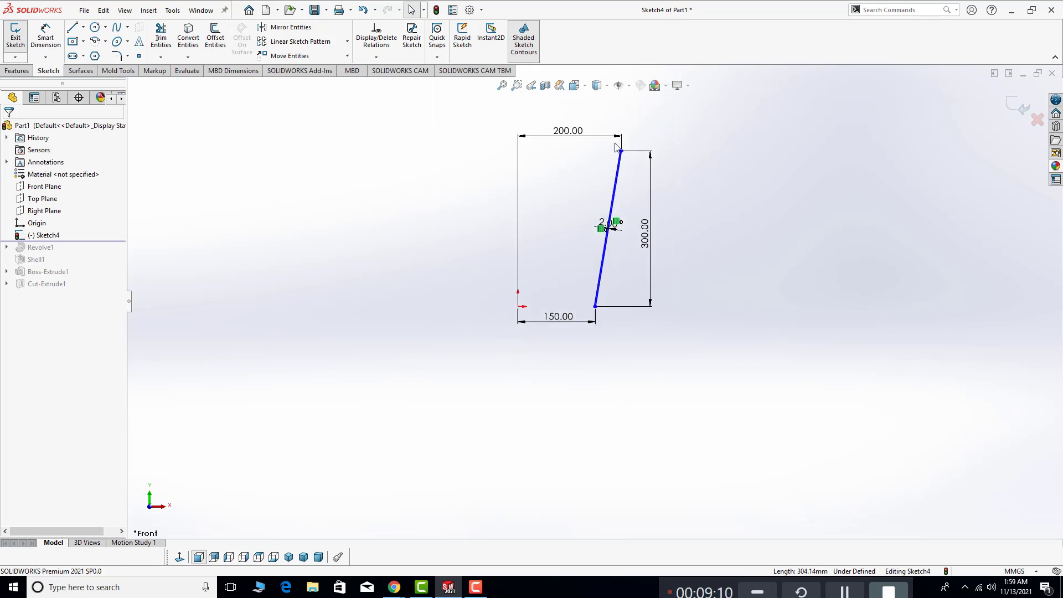
pyautogui.scroll(-3, 631, 183)
pyautogui.scroll(-1, 626, 222)
pyautogui.scroll(-1, 619, 243)
pyautogui.scroll(-3, 619, 245)
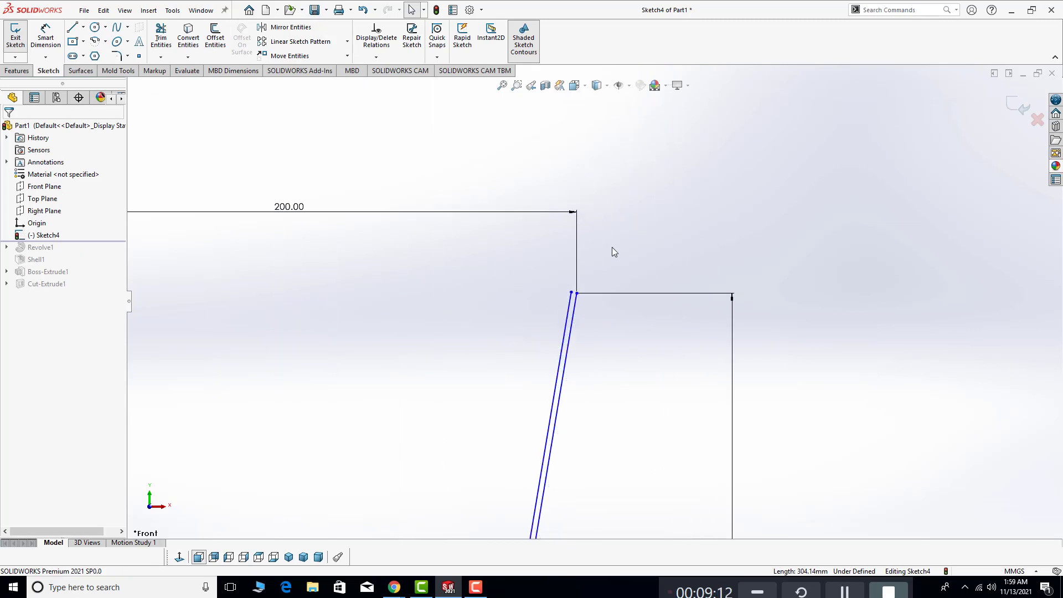
# Draw a horizontal line capping the top ends of the two wall lines
pyautogui.click(74, 29)
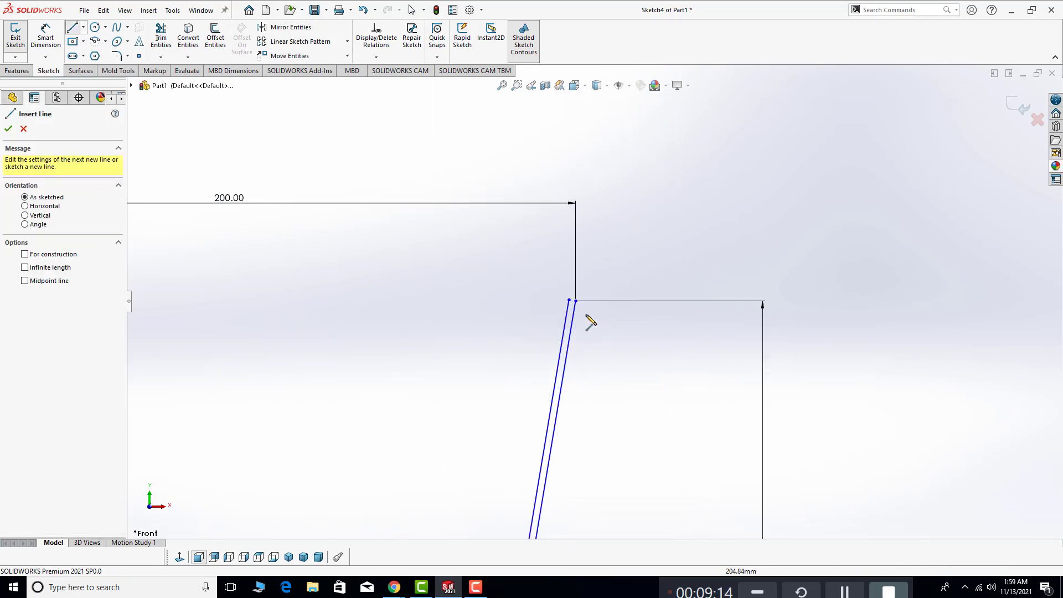
pyautogui.click(569, 301)
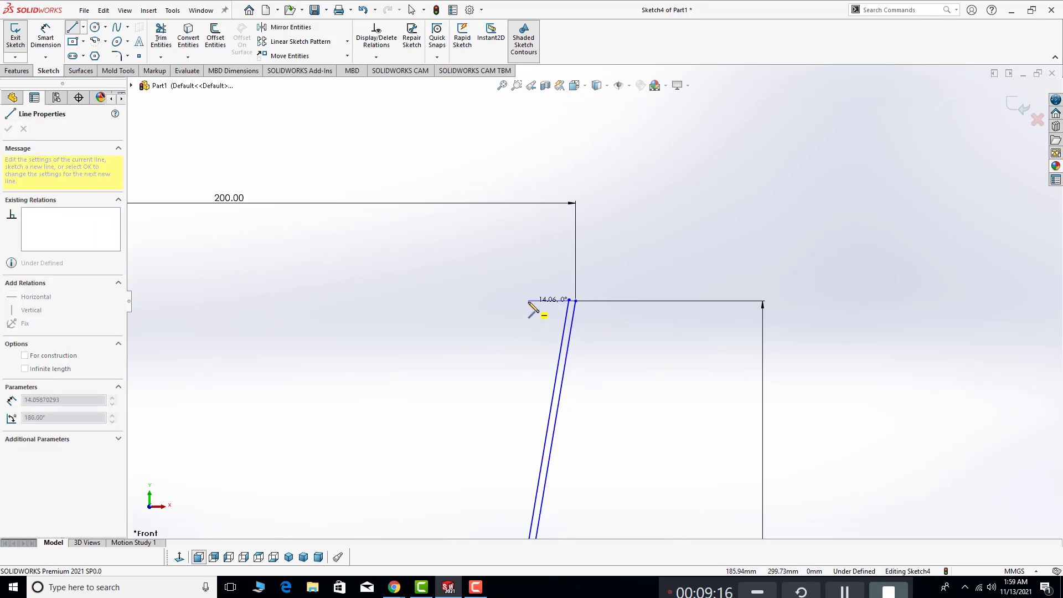
pyautogui.doubleClick(528, 300)
pyautogui.press('Escape')
# Trim the stub and leftover part of the top cap line at the corner
pyautogui.click(154, 36)
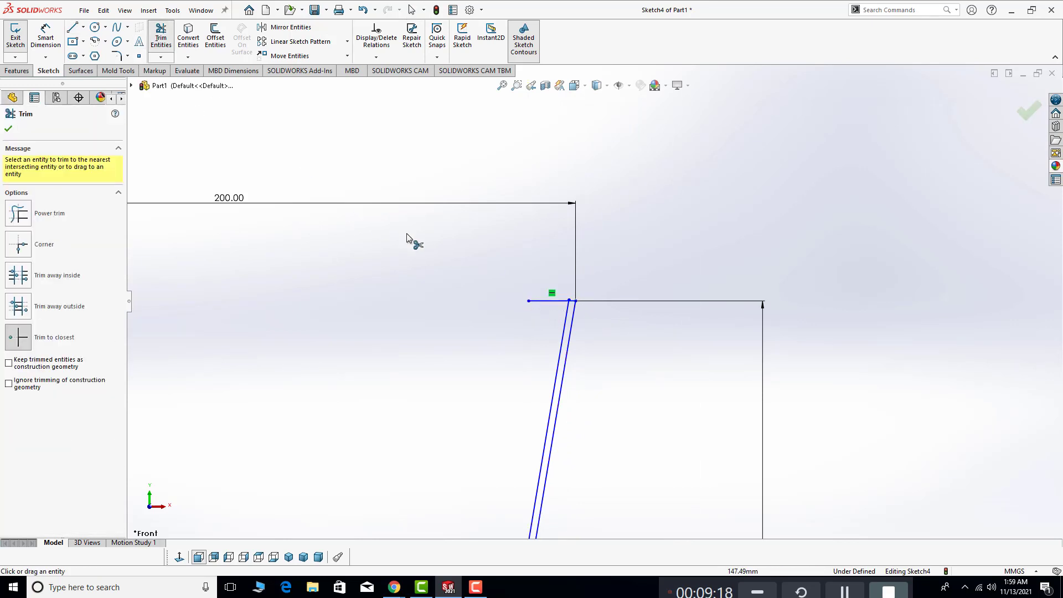
pyautogui.scroll(-2, 636, 337)
pyautogui.scroll(-3, 543, 269)
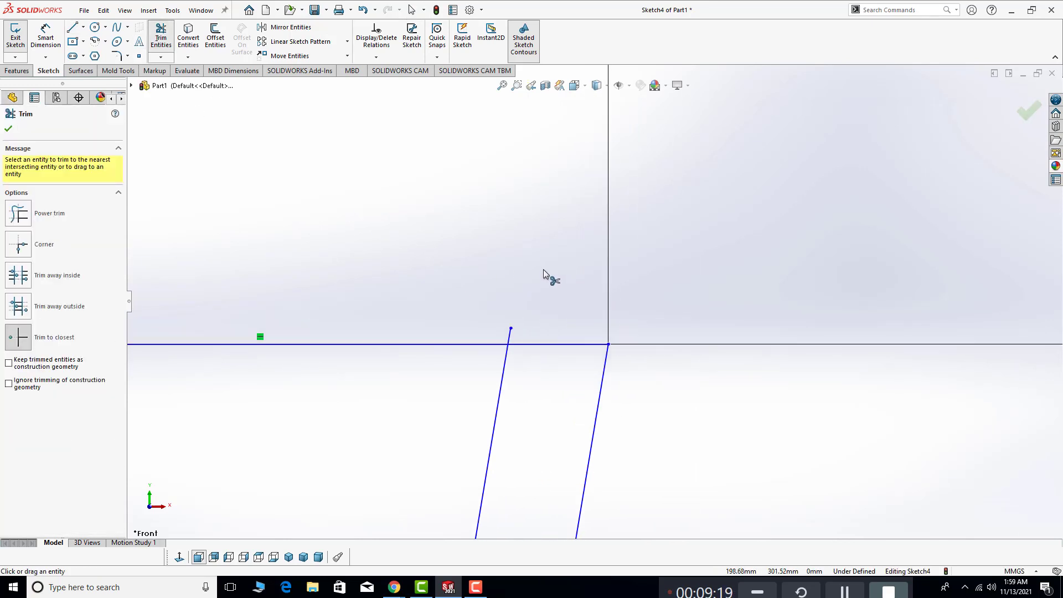
pyautogui.click(510, 334)
pyautogui.click(482, 344)
pyautogui.scroll(3, 482, 348)
pyautogui.scroll(5, 510, 343)
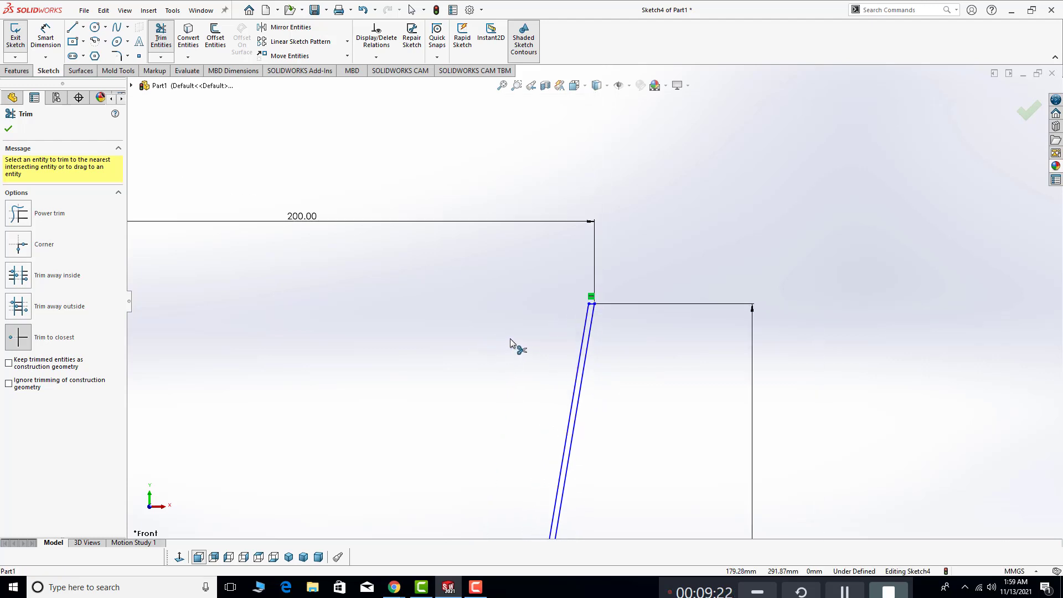
pyautogui.scroll(2, 512, 346)
pyautogui.scroll(3, 512, 347)
pyautogui.scroll(-4, 513, 343)
pyautogui.scroll(-3, 659, 448)
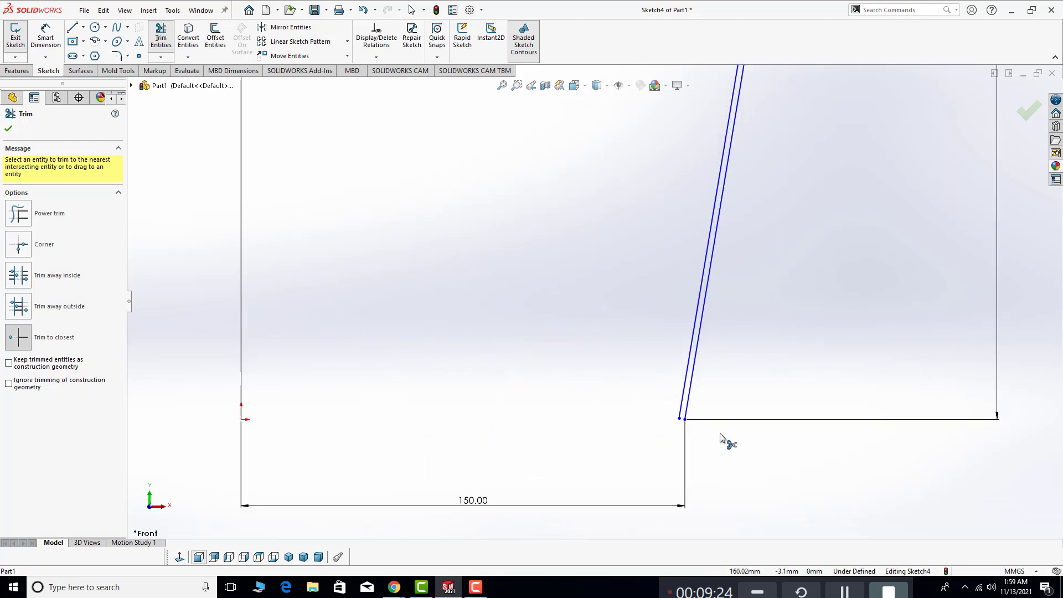
pyautogui.scroll(-2, 686, 398)
# Draw a horizontal bottom line and extend the inner slanted line down to it
pyautogui.click(78, 27)
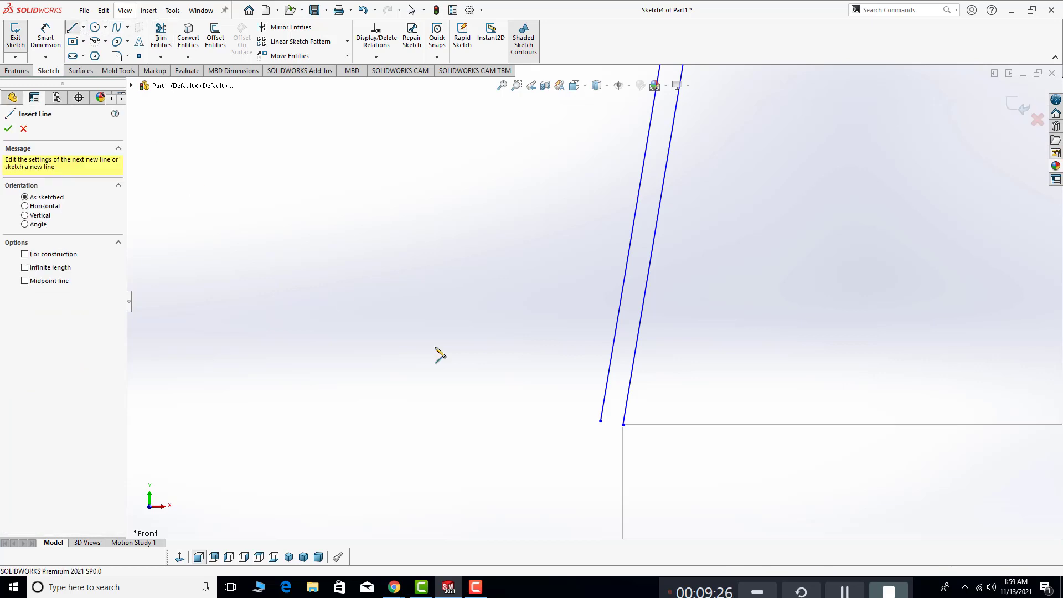
pyautogui.click(623, 424)
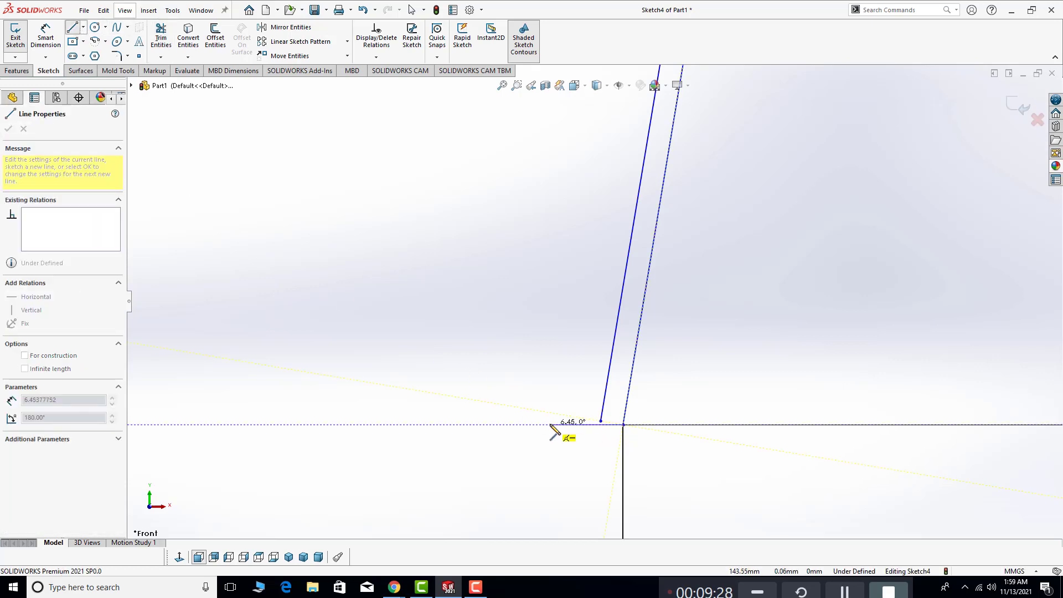
pyautogui.click(550, 424)
pyautogui.press('Escape')
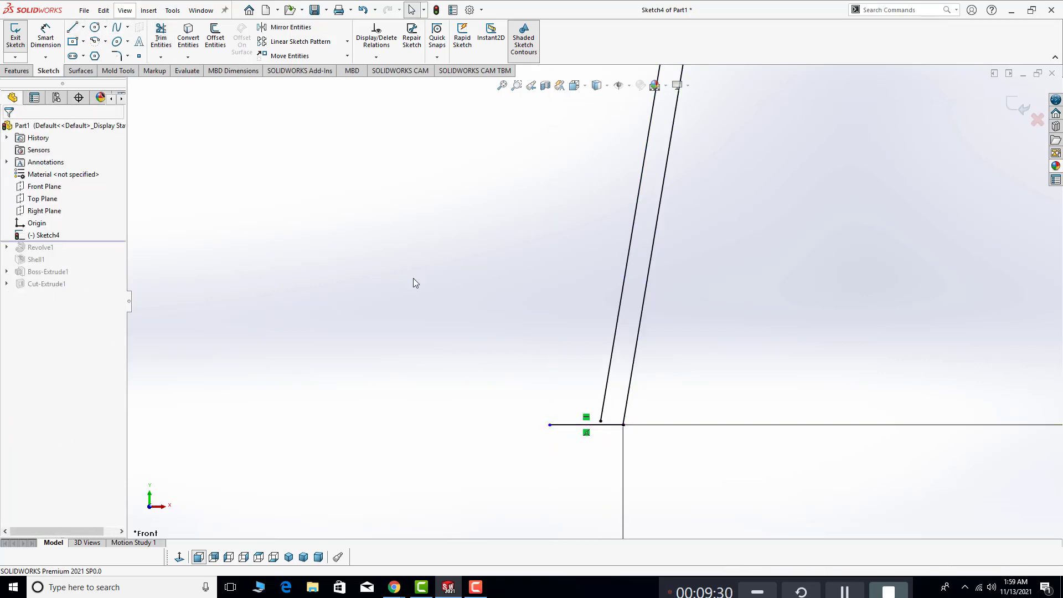
pyautogui.click(161, 57)
pyautogui.click(167, 84)
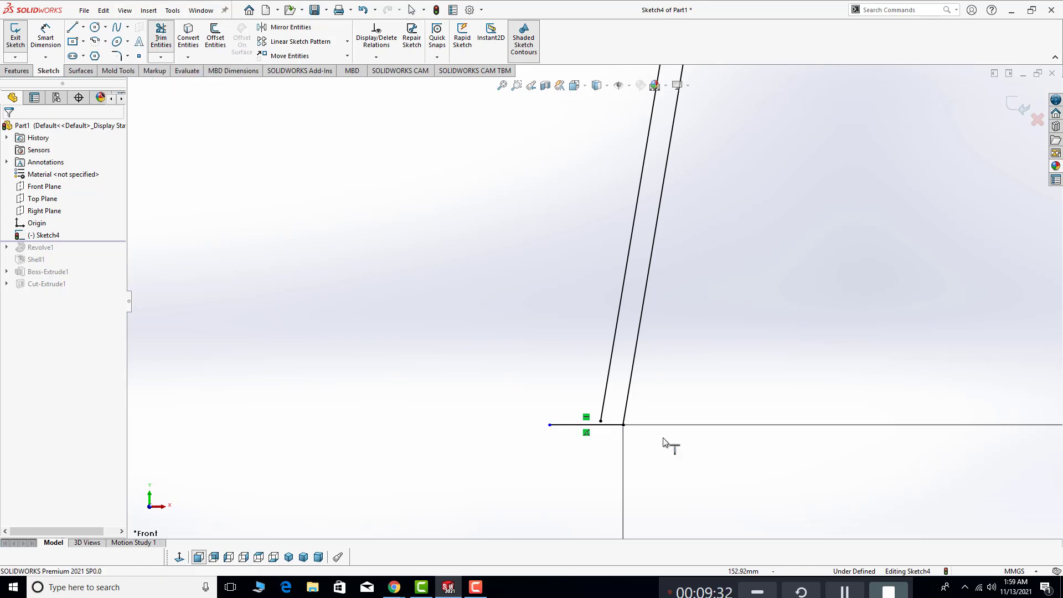
pyautogui.click(609, 378)
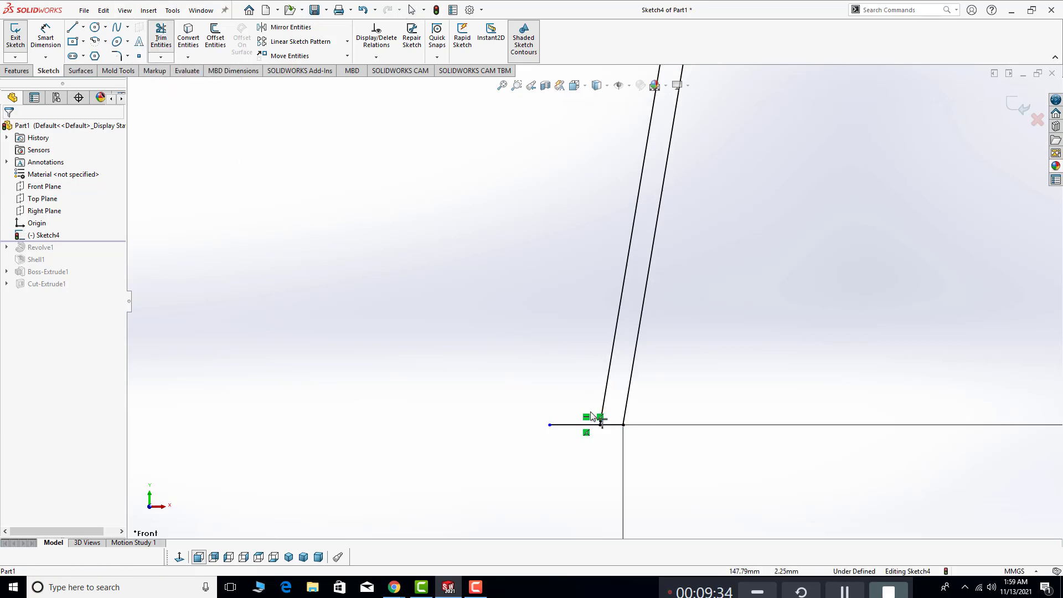
# Trim the excess left part of the bottom line to close the profile
pyautogui.click(161, 38)
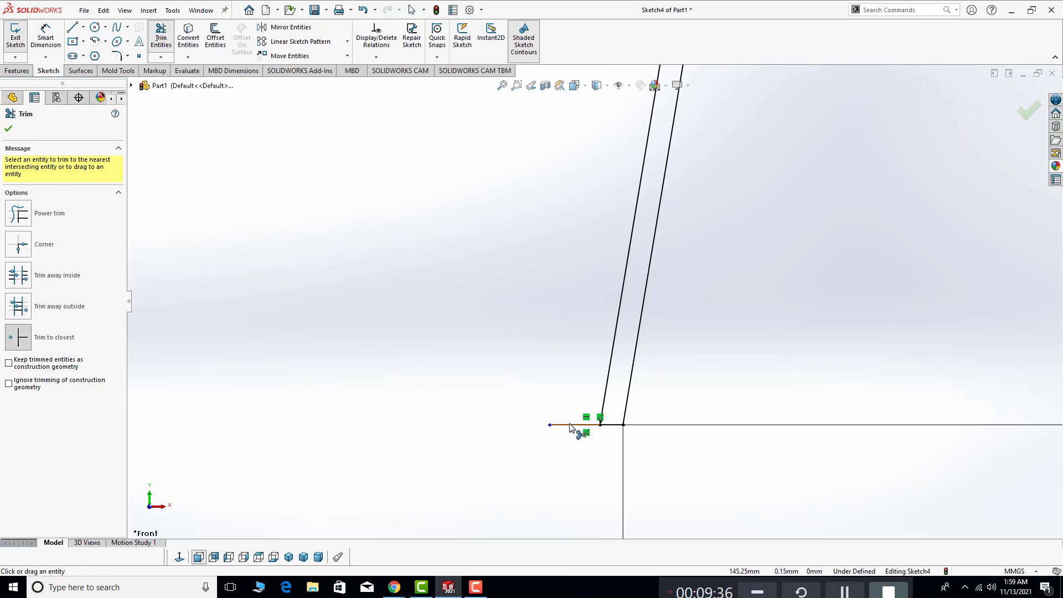
pyautogui.scroll(5, 579, 426)
pyautogui.click(573, 397)
pyautogui.scroll(2, 585, 429)
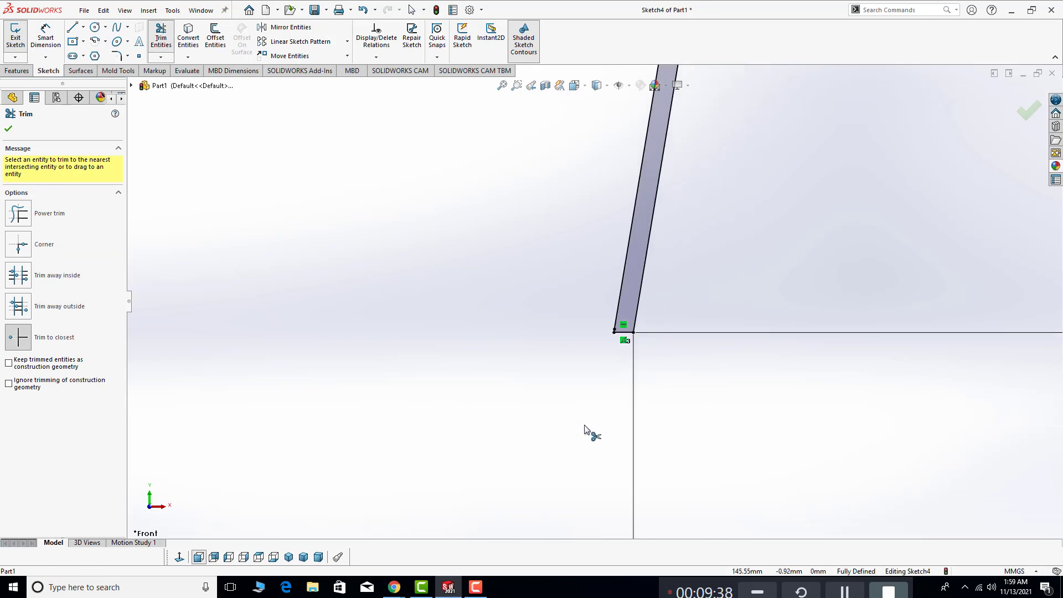
pyautogui.scroll(2, 584, 429)
pyautogui.scroll(2, 584, 429)
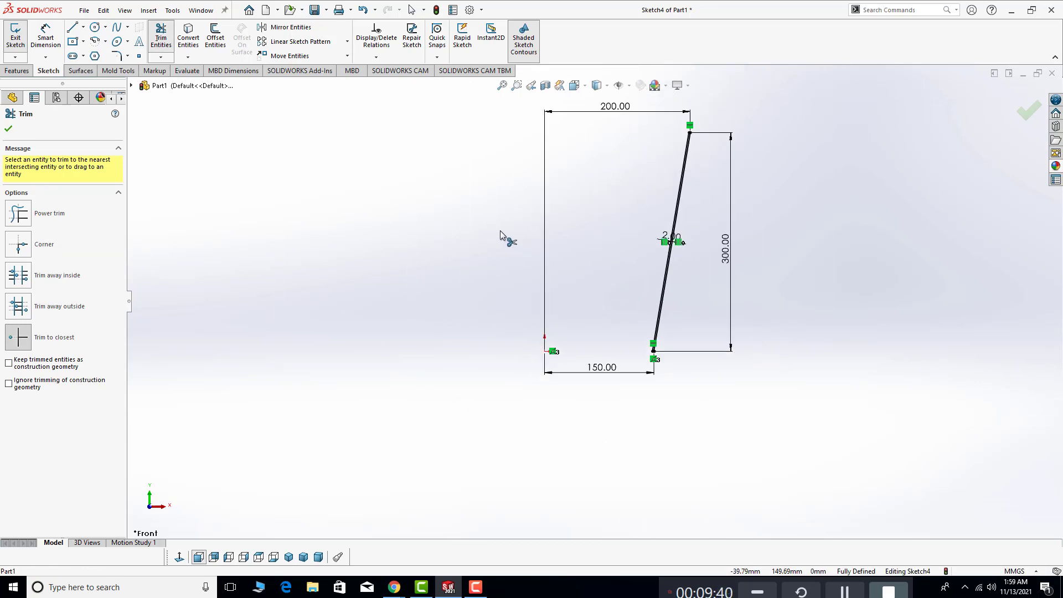
pyautogui.scroll(-3, 500, 231)
# Draw a horizontal centerline along the base to the wall's bottom corner
pyautogui.press('Escape')
pyautogui.click(72, 31)
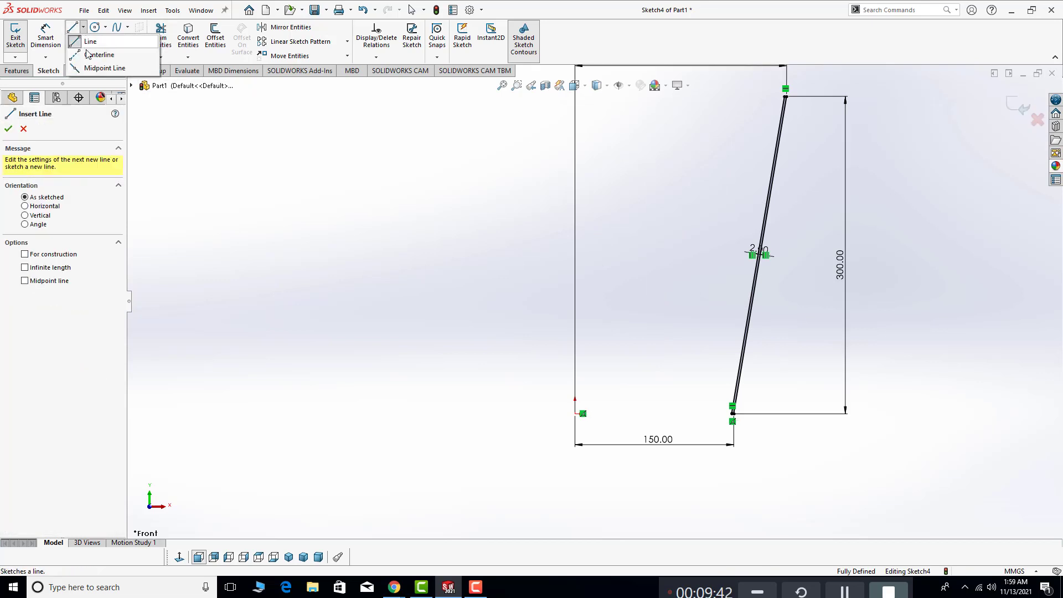
pyautogui.click(97, 48)
pyautogui.scroll(3, 726, 407)
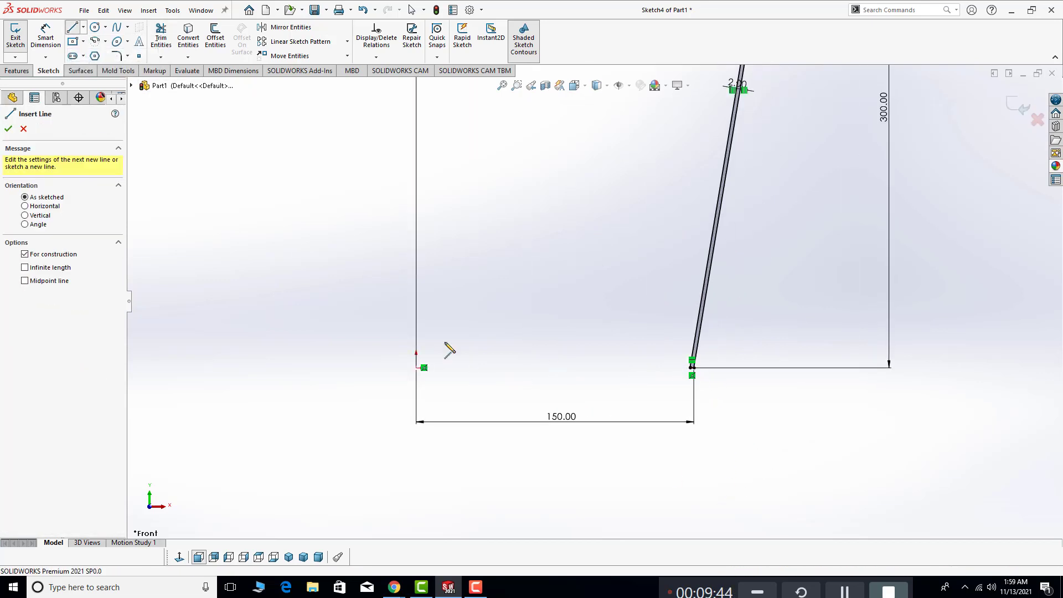
pyautogui.click(416, 367)
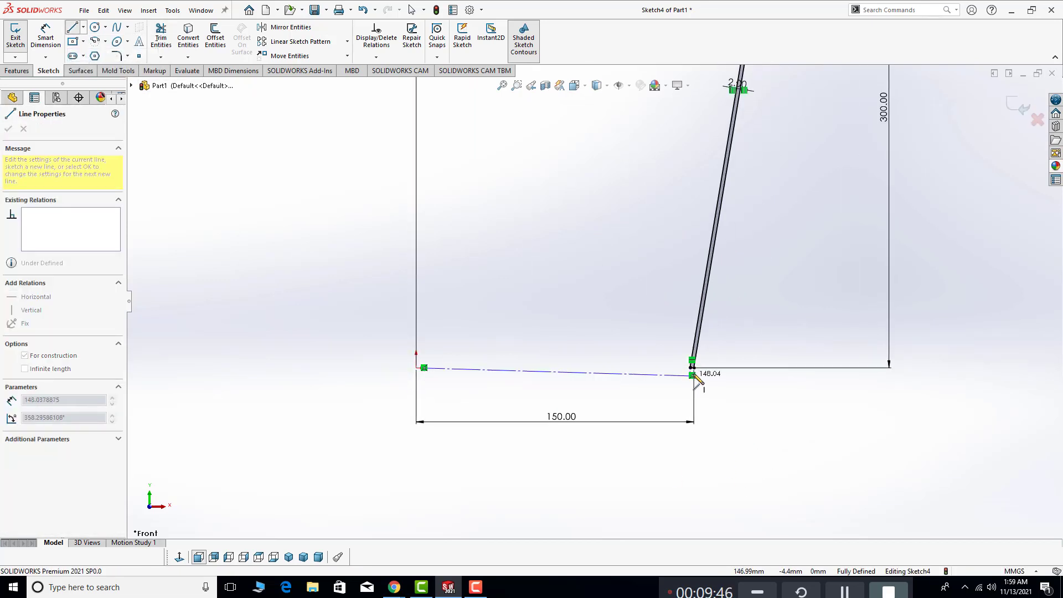
pyautogui.doubleClick(691, 367)
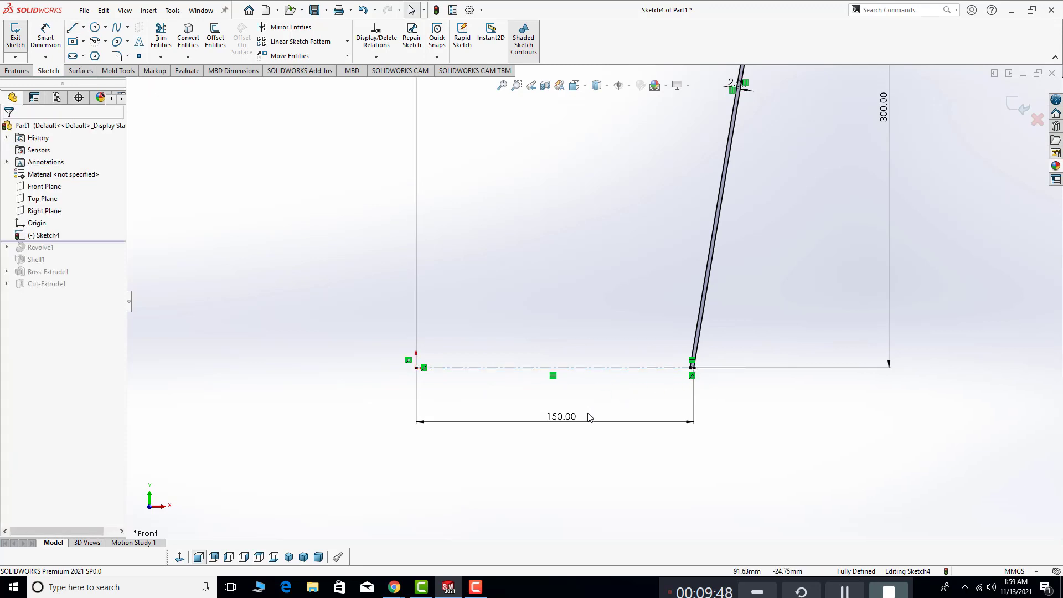
pyautogui.scroll(-3, 588, 415)
pyautogui.scroll(-2, 588, 416)
pyautogui.scroll(1, 577, 224)
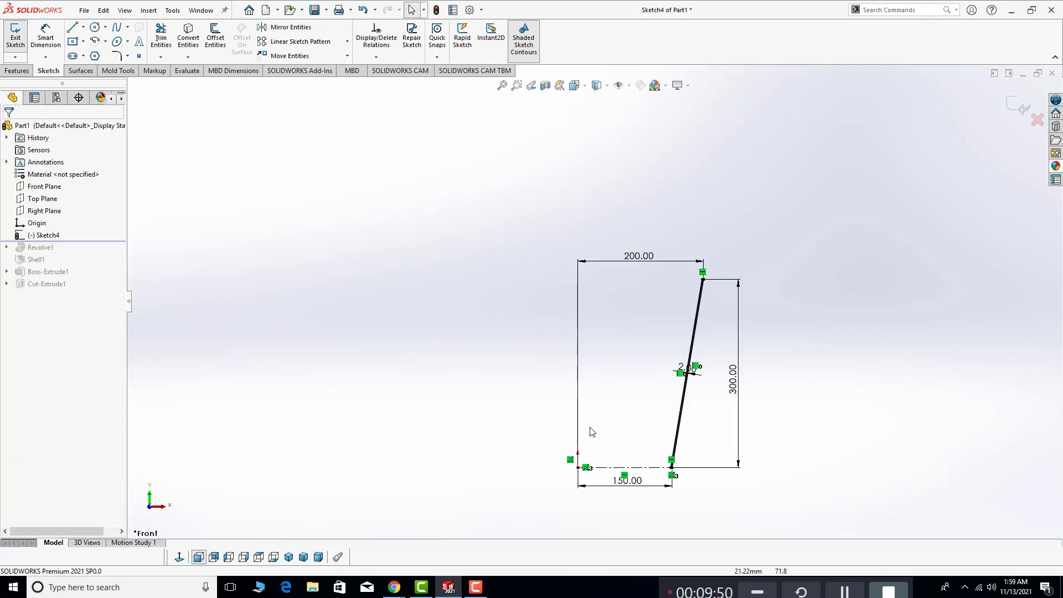
# Draw a vertical centerline from the bottom-left corner up toward the top
pyautogui.click(83, 27)
pyautogui.click(108, 52)
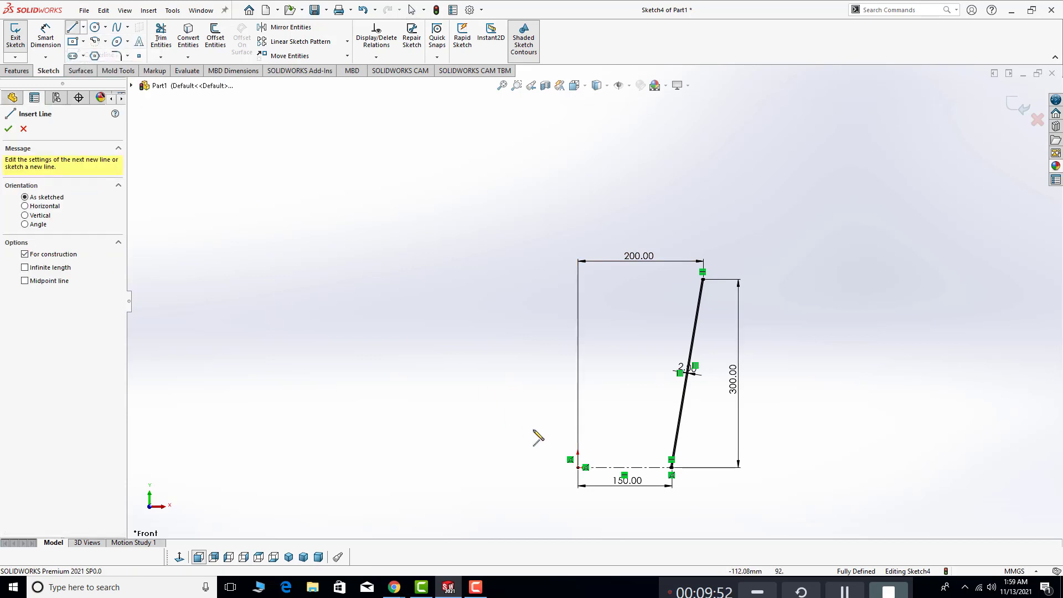
pyautogui.scroll(-3, 609, 429)
pyautogui.click(567, 446)
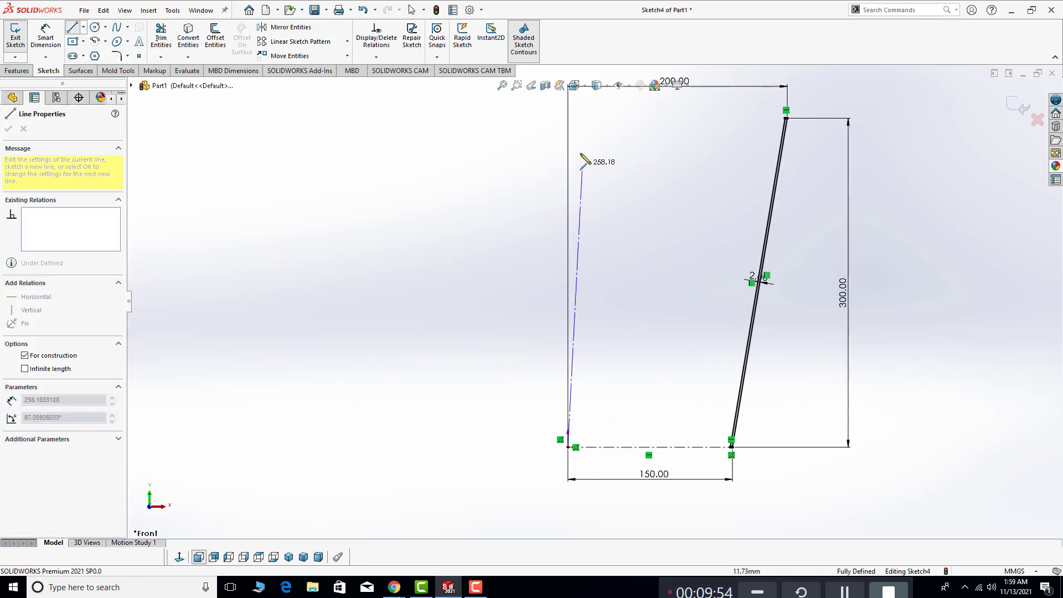
pyautogui.doubleClick(567, 143)
pyautogui.press('Escape')
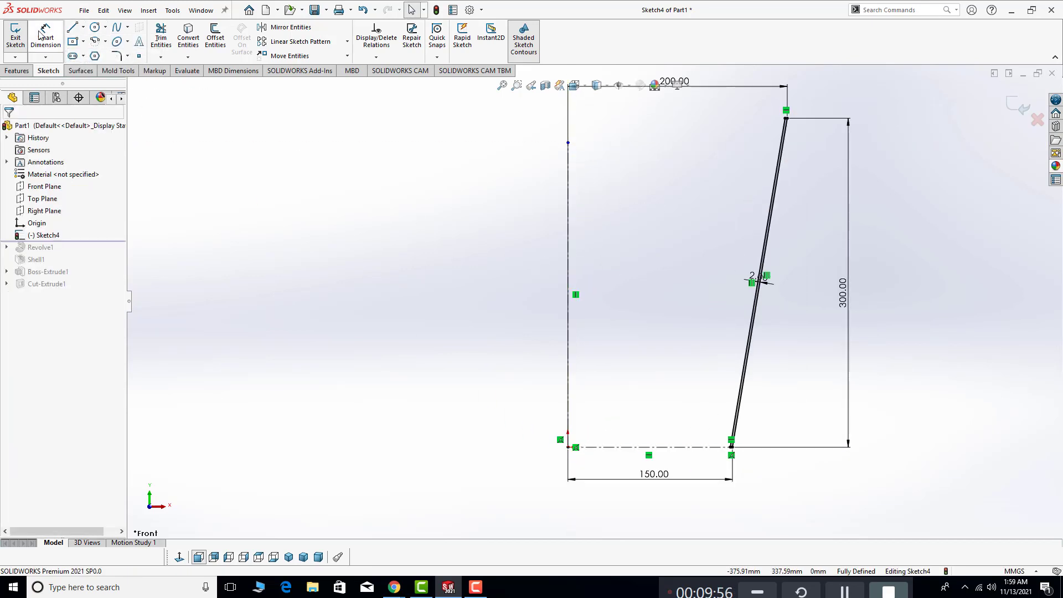
pyautogui.click(17, 70)
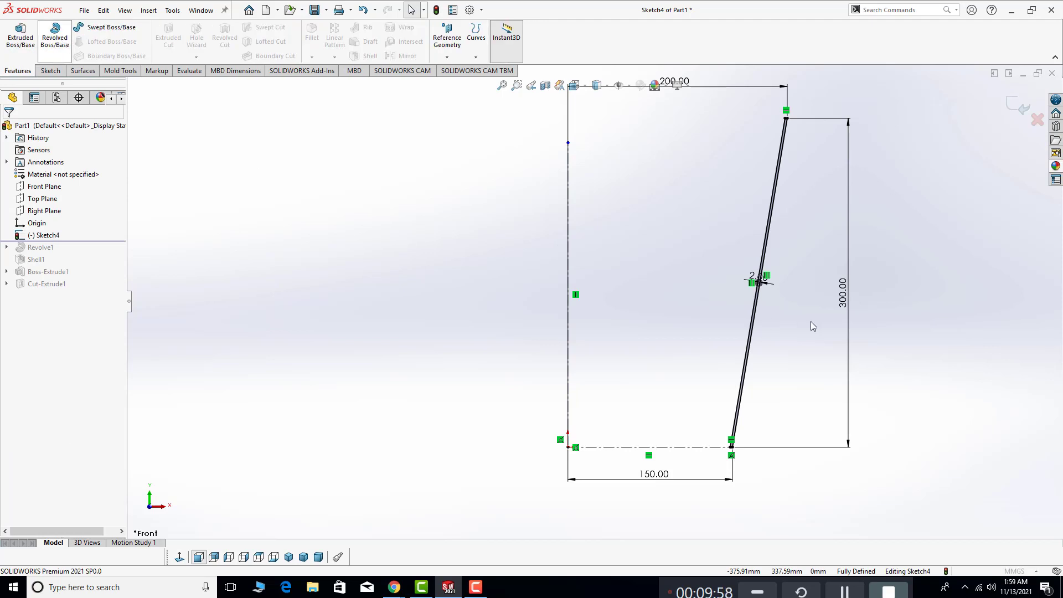
# Revolve the wall profile 360° about the vertical centerline to create Revolve2
pyautogui.click(568, 329)
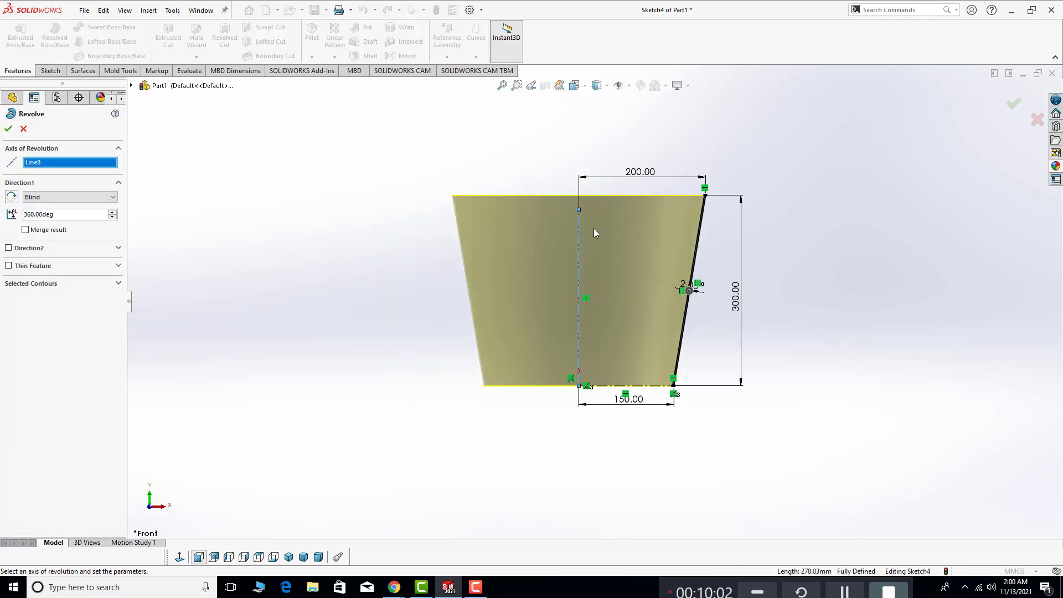
pyautogui.moveTo(666, 333)
pyautogui.mouseDown(button='middle')
pyautogui.moveTo(666, 256)
pyautogui.moveTo(541, 284)
pyautogui.moveTo(499, 347)
pyautogui.moveTo(511, 367)
pyautogui.moveTo(551, 280)
pyautogui.moveTo(496, 365)
pyautogui.mouseUp(button='middle')
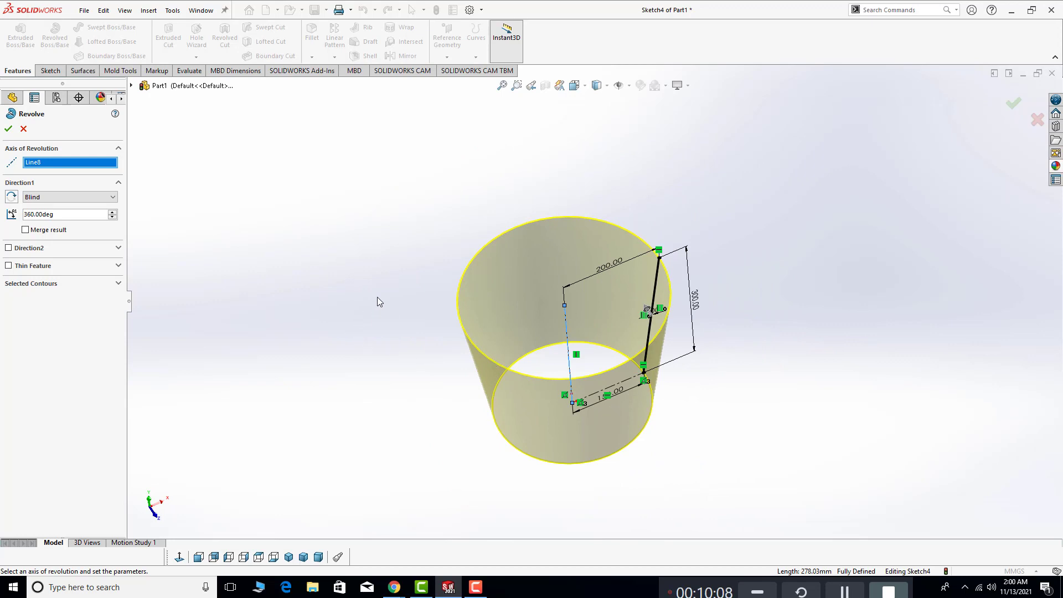
pyautogui.click(13, 127)
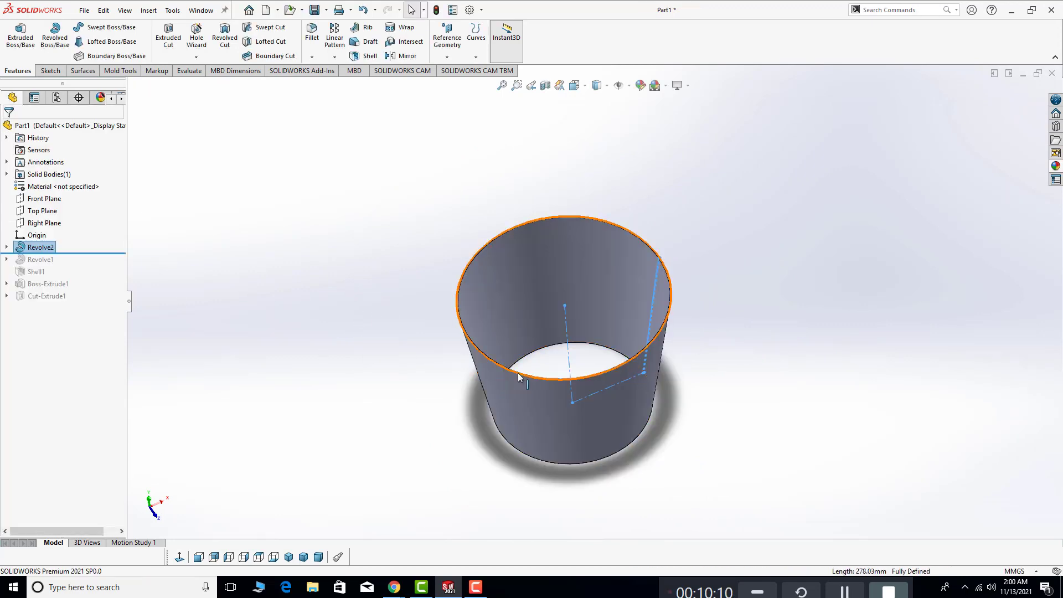
# Orbit and zoom until the tapered cup stands upright
pyautogui.moveTo(554, 310)
pyautogui.mouseDown(button='middle')
pyautogui.moveTo(551, 233)
pyautogui.moveTo(593, 291)
pyautogui.mouseUp(button='middle')
pyautogui.scroll(-3, 594, 291)
pyautogui.scroll(3, 570, 406)
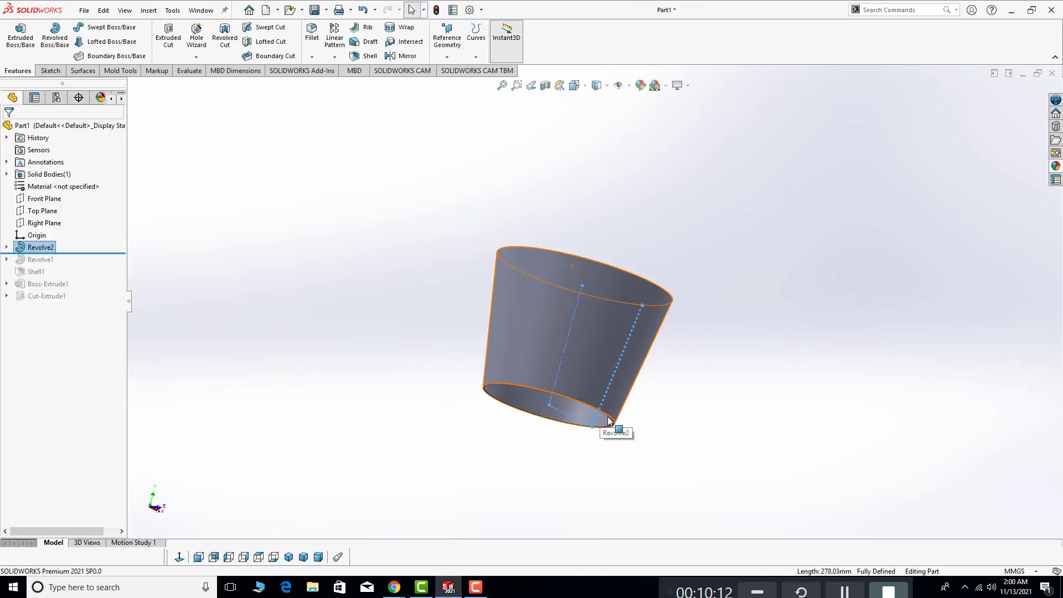
pyautogui.moveTo(612, 430); pyautogui.dragTo(523, 330, button='middle')
pyautogui.scroll(-4, 516, 374)
pyautogui.moveTo(517, 374); pyautogui.dragTo(292, 288, button='middle')
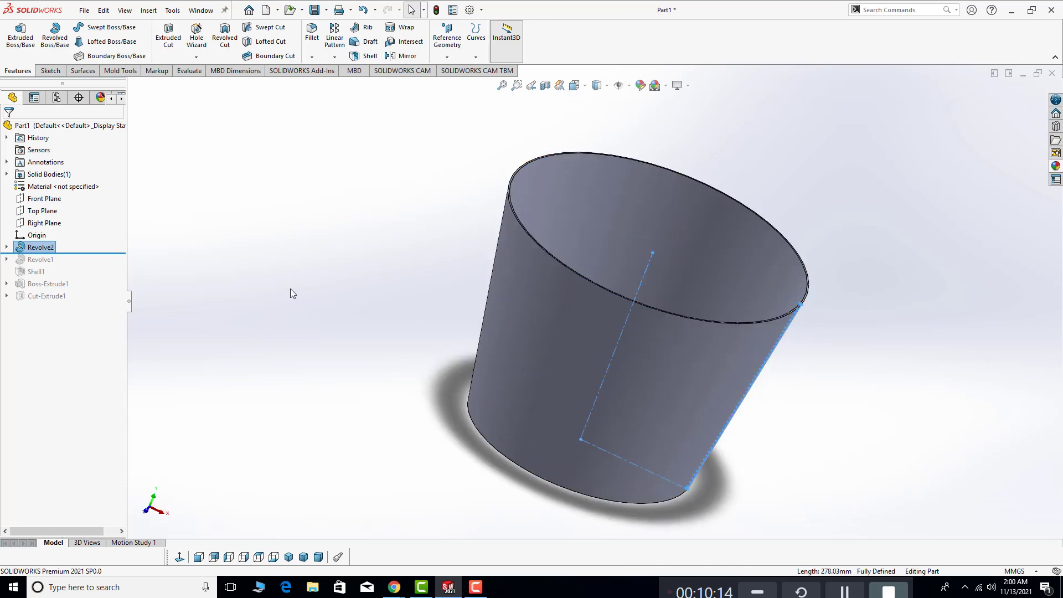
# Reopen the Revolve2 profile sketch for editing
pyautogui.rightClick(22, 253)
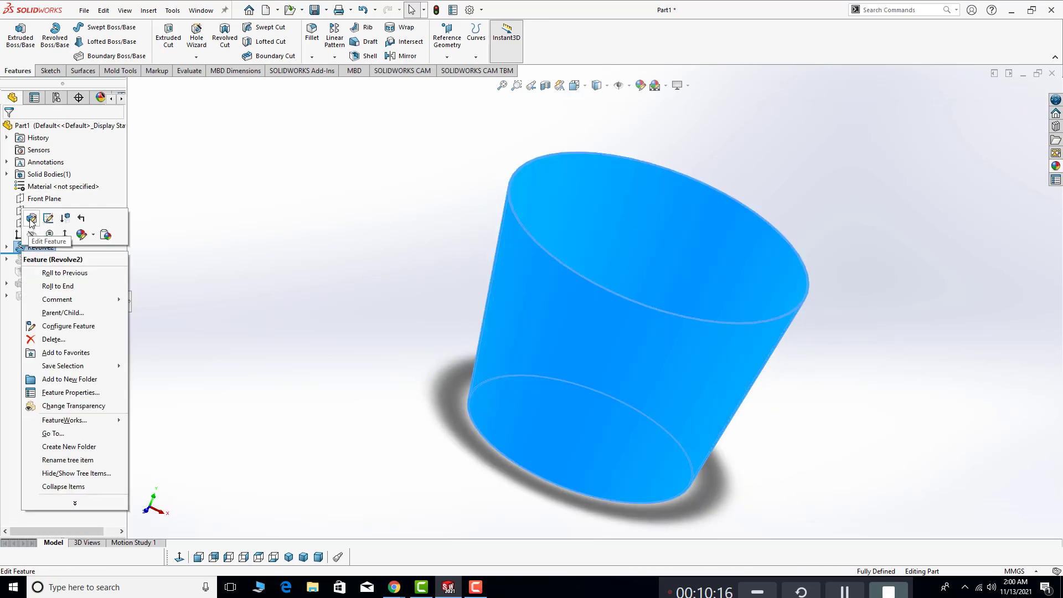
pyautogui.click(32, 223)
pyautogui.moveTo(480, 338); pyautogui.dragTo(459, 333, button='middle')
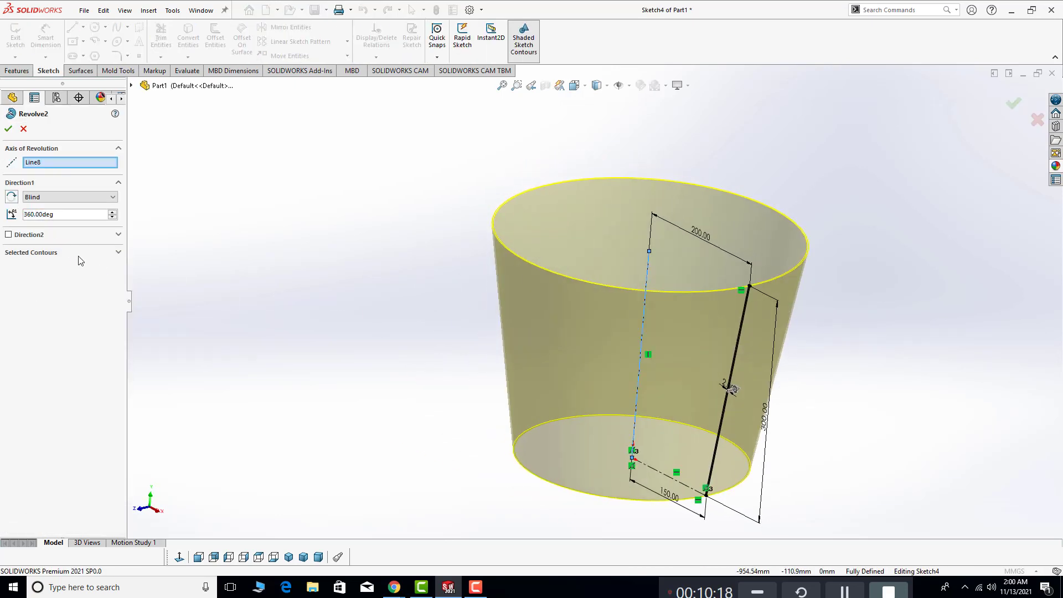
pyautogui.click(23, 128)
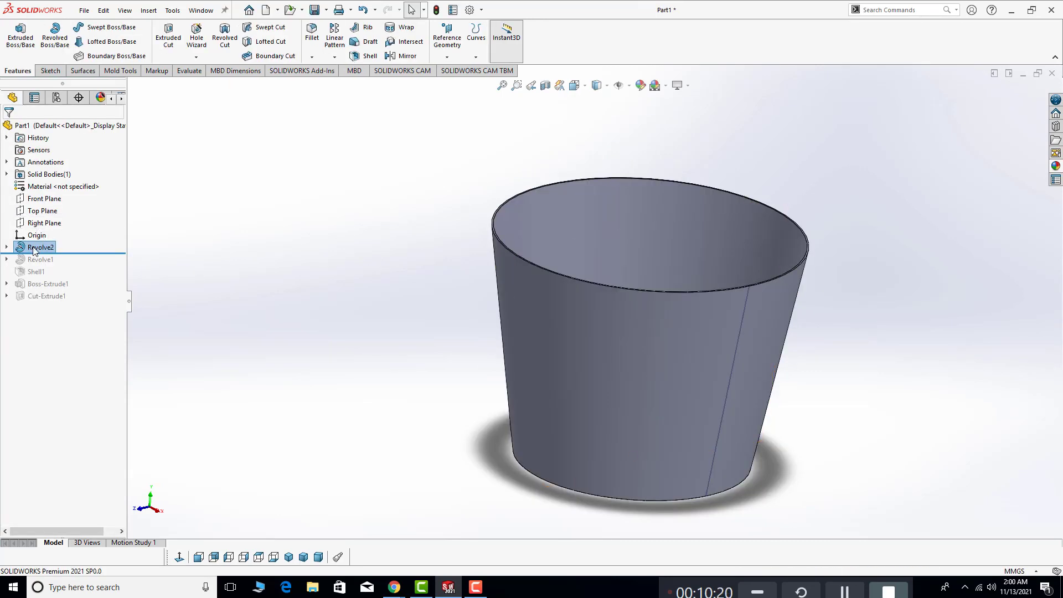
pyautogui.click(35, 251)
pyautogui.rightClick(34, 250)
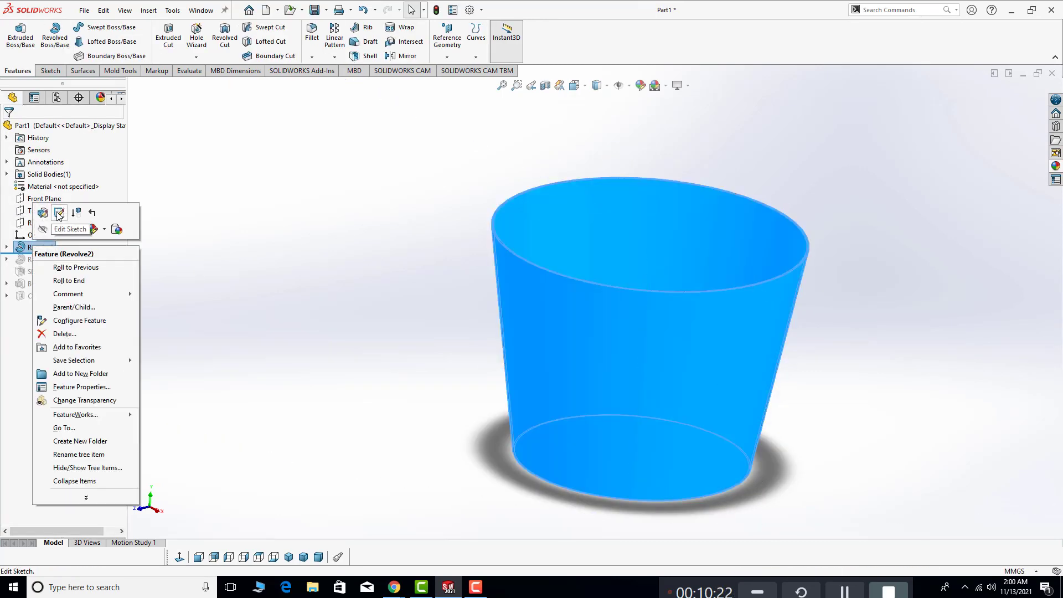
pyautogui.click(59, 213)
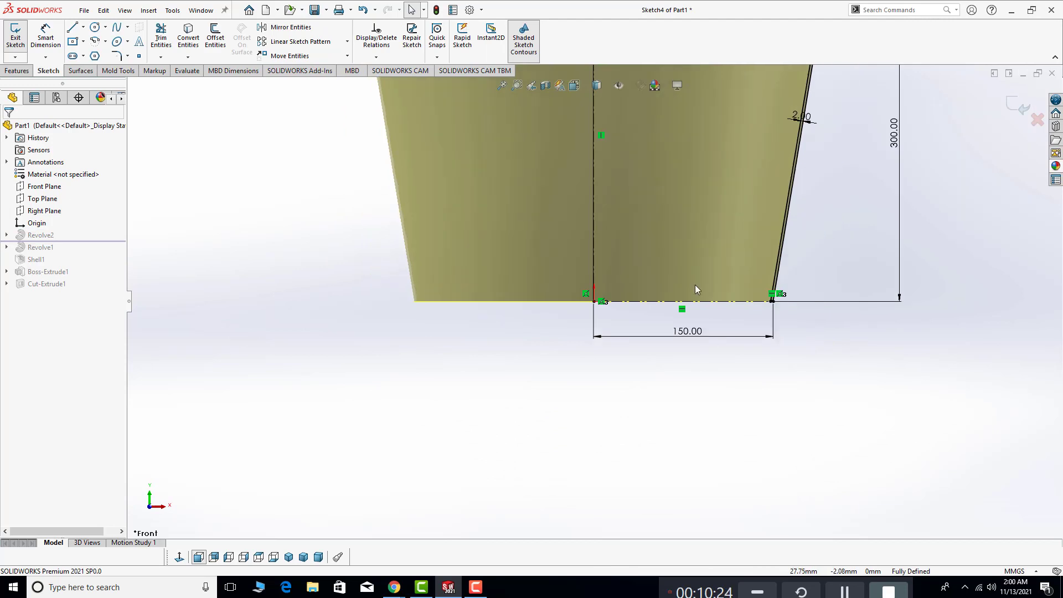
pyautogui.scroll(-2, 775, 285)
pyautogui.scroll(-2, 775, 285)
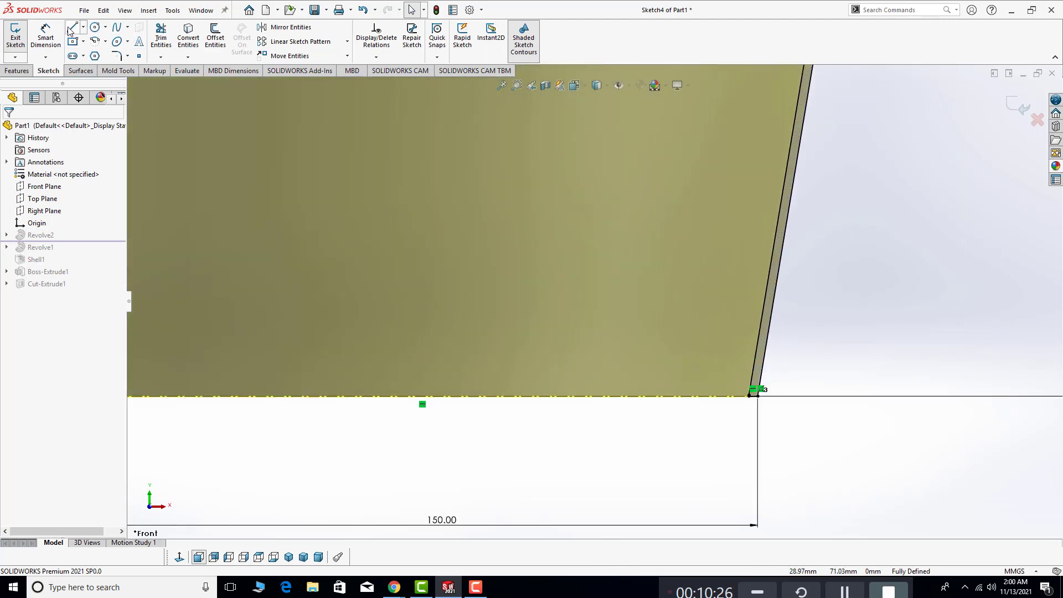
# Draw a horizontal line across the bottom of the cup profile
pyautogui.click(70, 29)
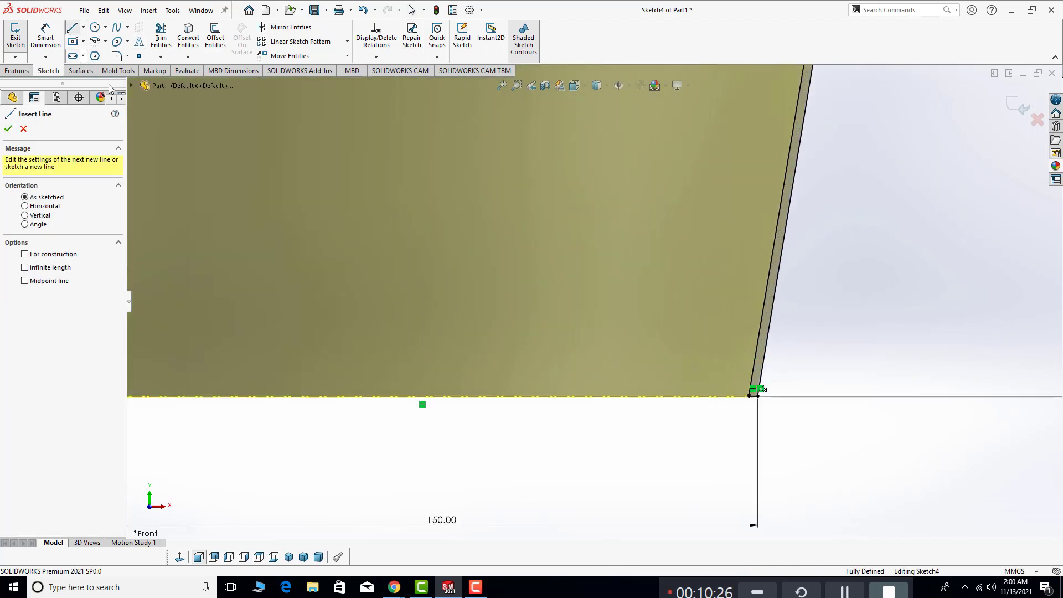
pyautogui.click(750, 397)
pyautogui.scroll(3, 825, 403)
pyautogui.scroll(-3, 360, 367)
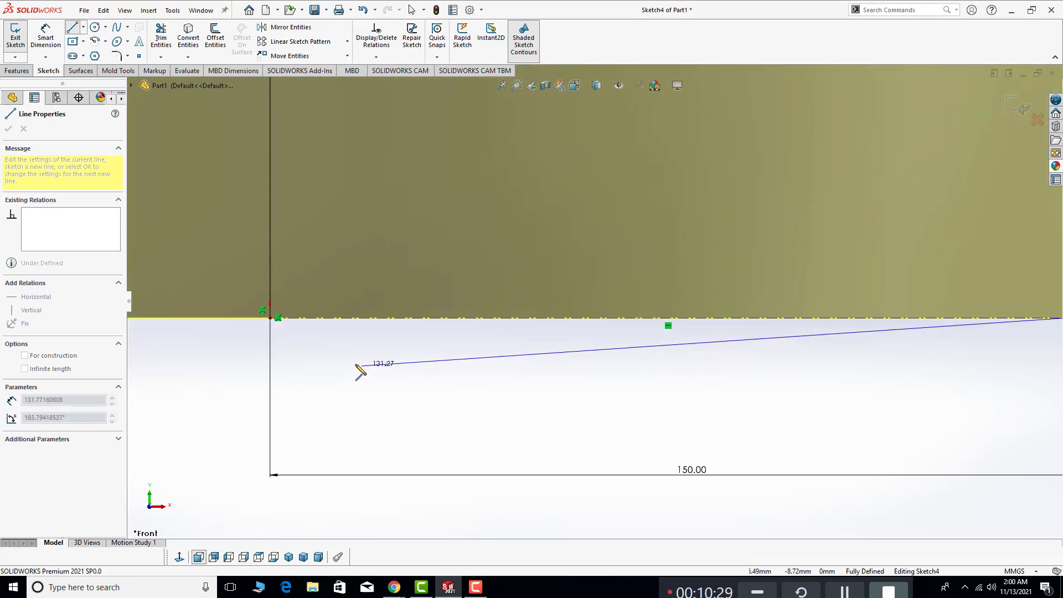
pyautogui.click(270, 317)
pyautogui.press('Escape')
pyautogui.scroll(3, 518, 327)
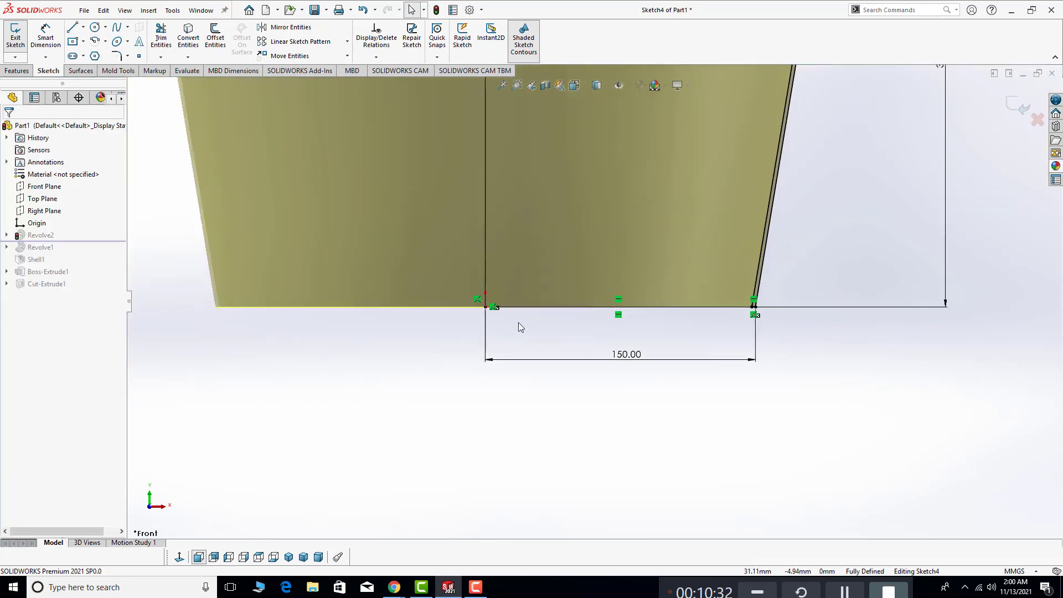
# Offset the bottom line by 2 mm and trim the excess segment past the corner
pyautogui.click(215, 39)
pyautogui.click(562, 307)
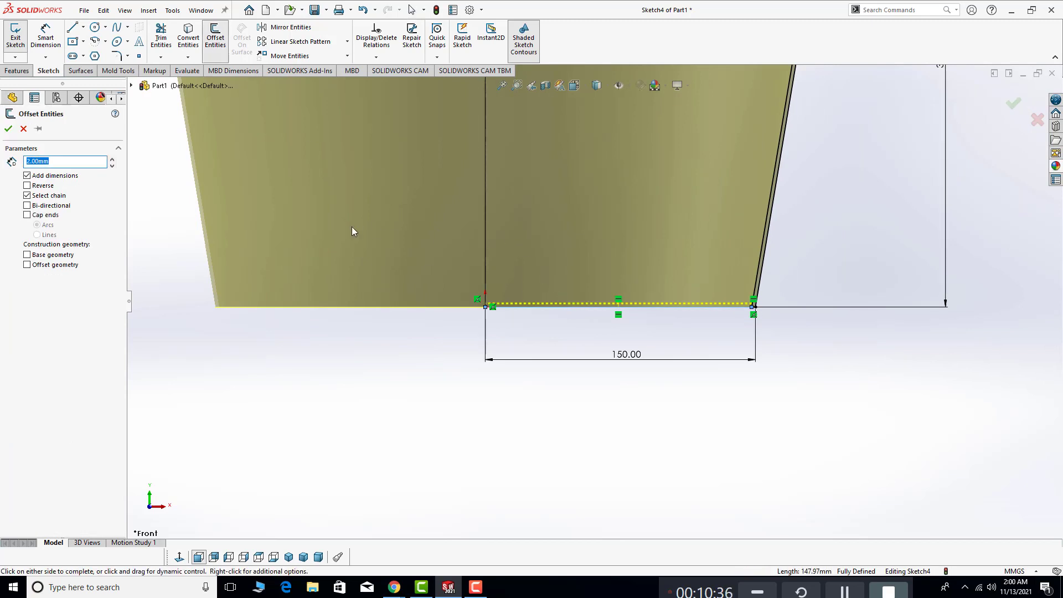
pyautogui.click(7, 130)
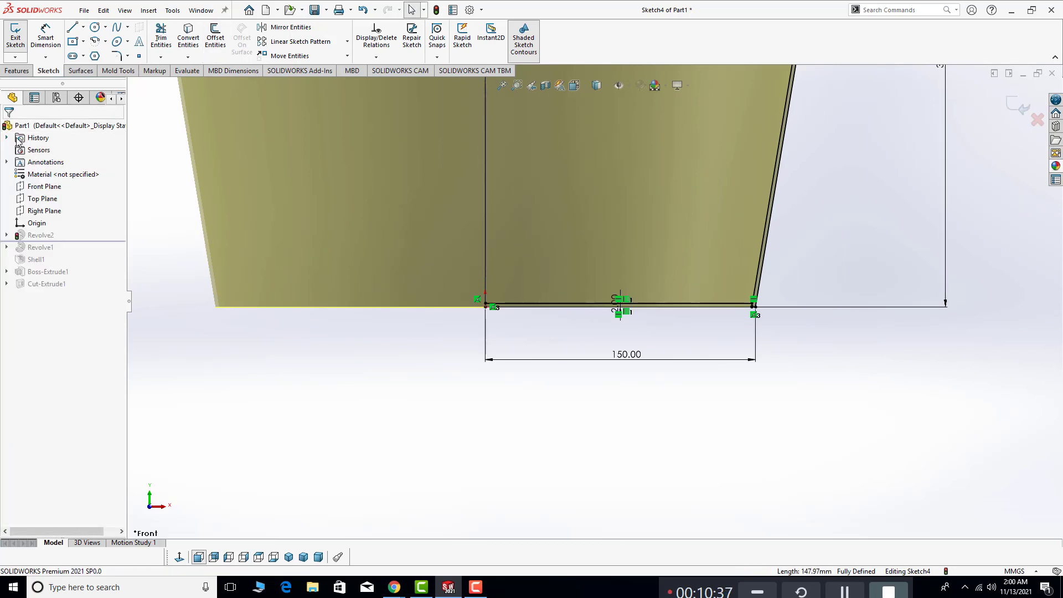
pyautogui.click(160, 39)
pyautogui.scroll(-3, 720, 276)
pyautogui.scroll(-3, 719, 261)
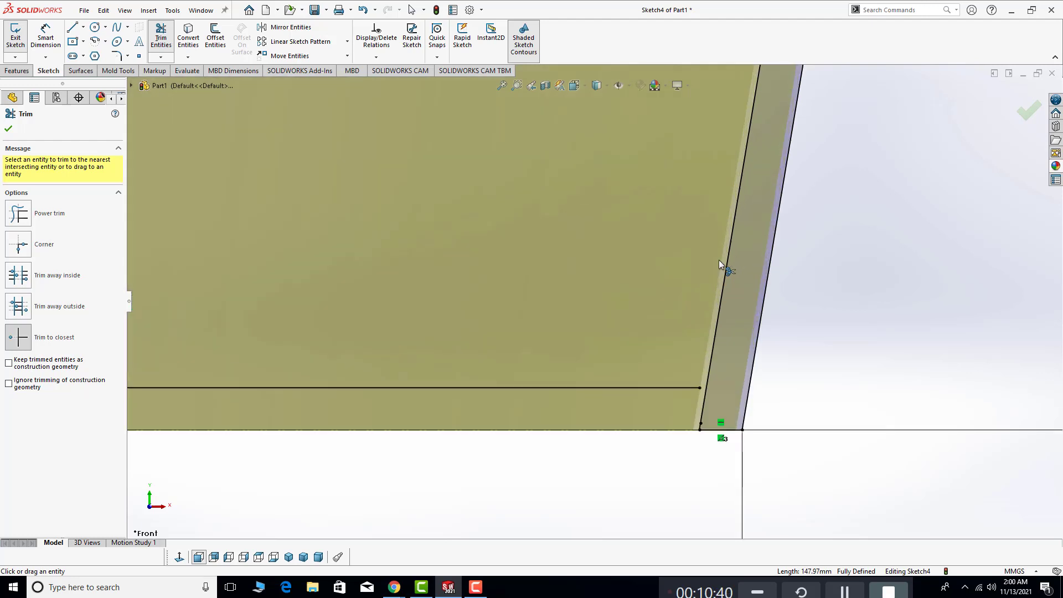
pyautogui.click(686, 431)
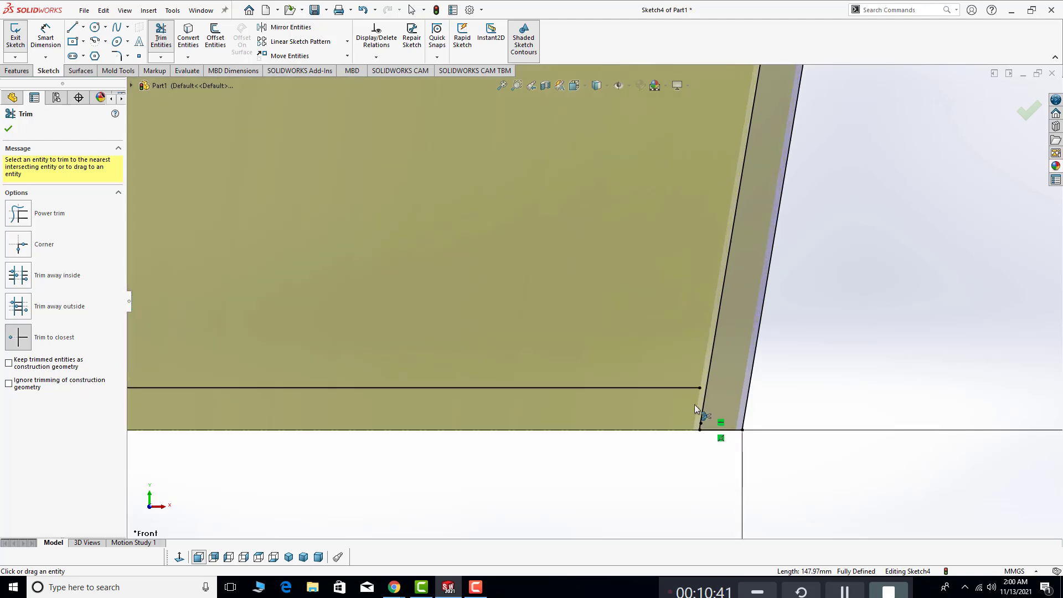
# Extend the offset line to the slanted wall and trim the leftover stub
pyautogui.click(160, 57)
pyautogui.click(180, 83)
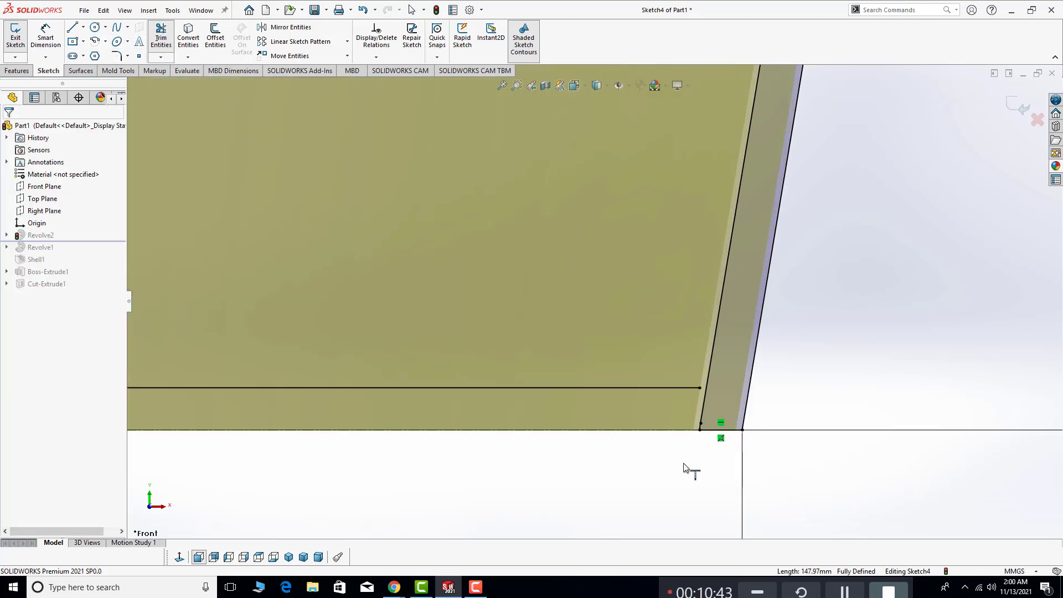
pyautogui.click(671, 388)
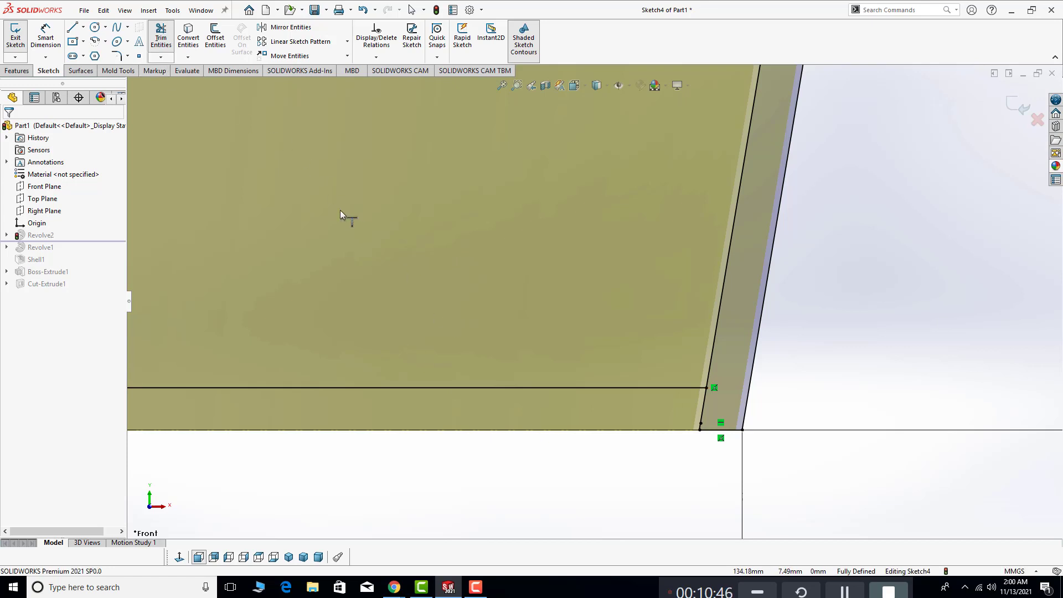
pyautogui.click(161, 36)
pyautogui.scroll(-3, 798, 424)
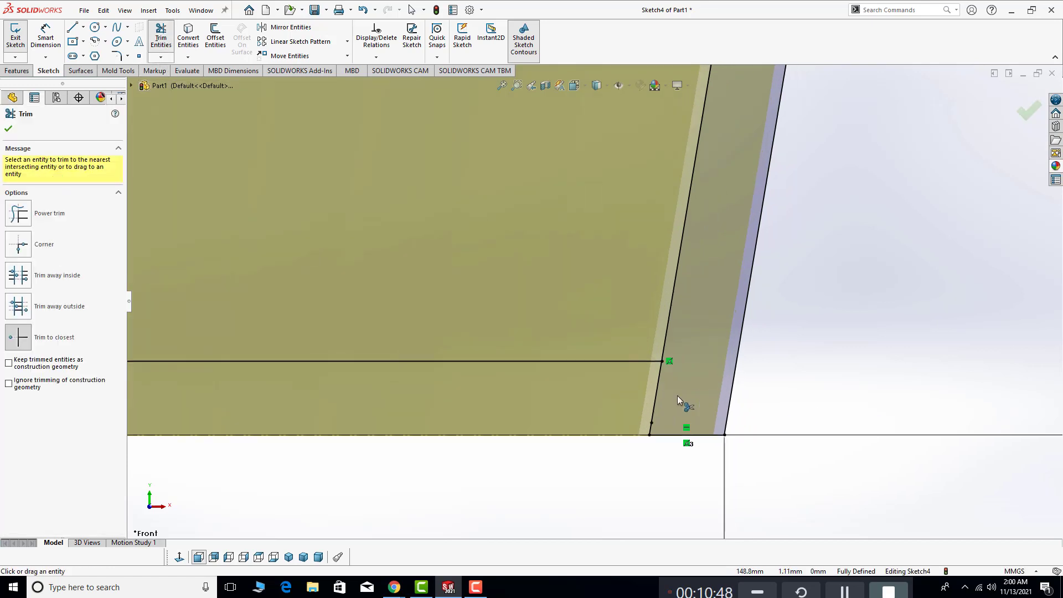
pyautogui.click(656, 411)
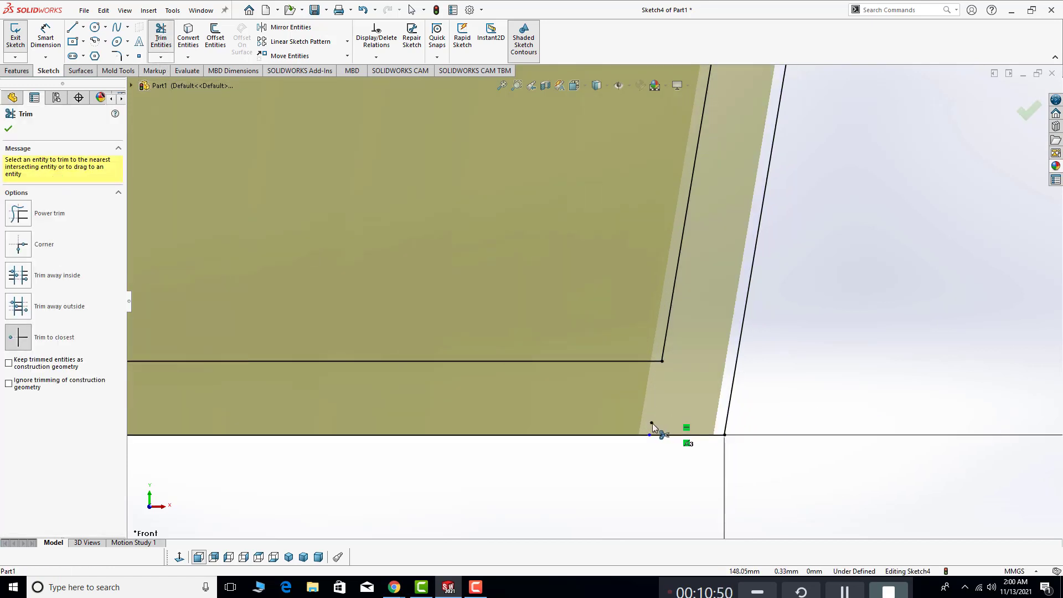
pyautogui.scroll(3, 937, 486)
pyautogui.scroll(2, 937, 486)
pyautogui.scroll(2, 851, 434)
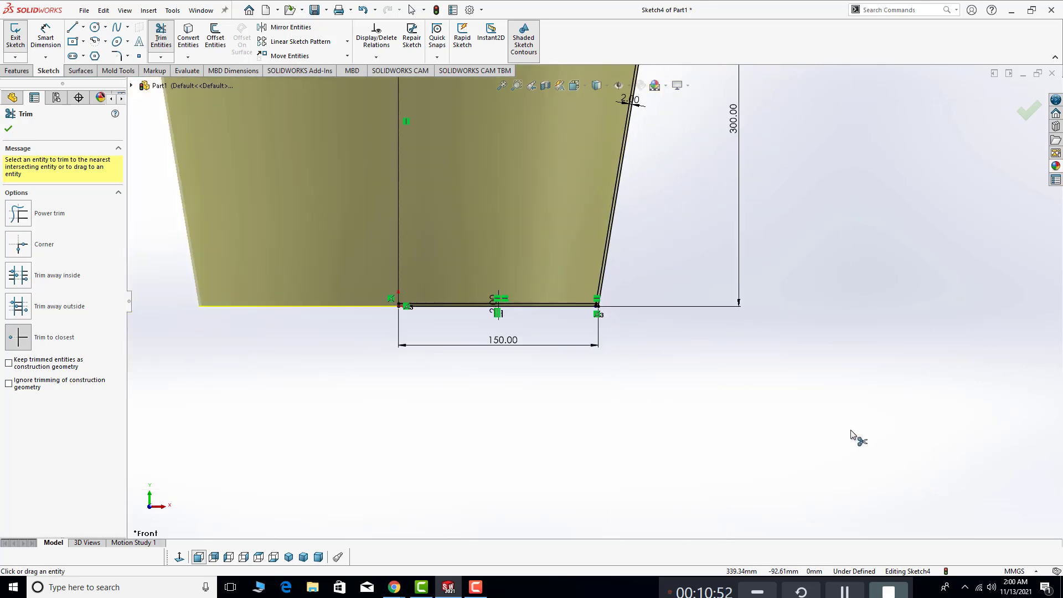
pyautogui.click(9, 130)
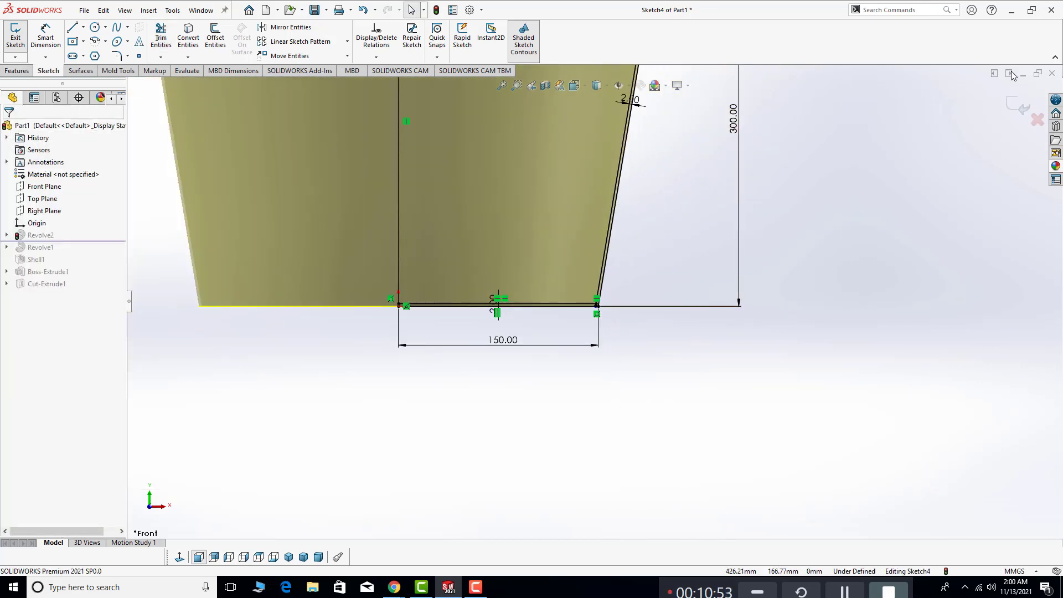
# Try exiting the sketch, then use Repair Sketch to show the open-contour gap at the axis
pyautogui.click(1008, 109)
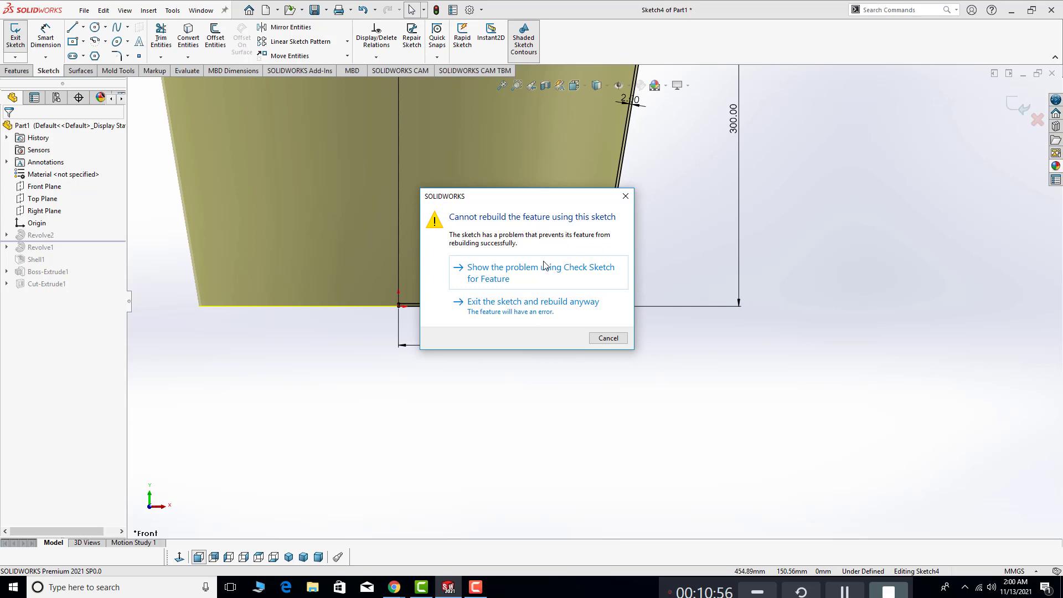
pyautogui.click(543, 266)
pyautogui.click(543, 292)
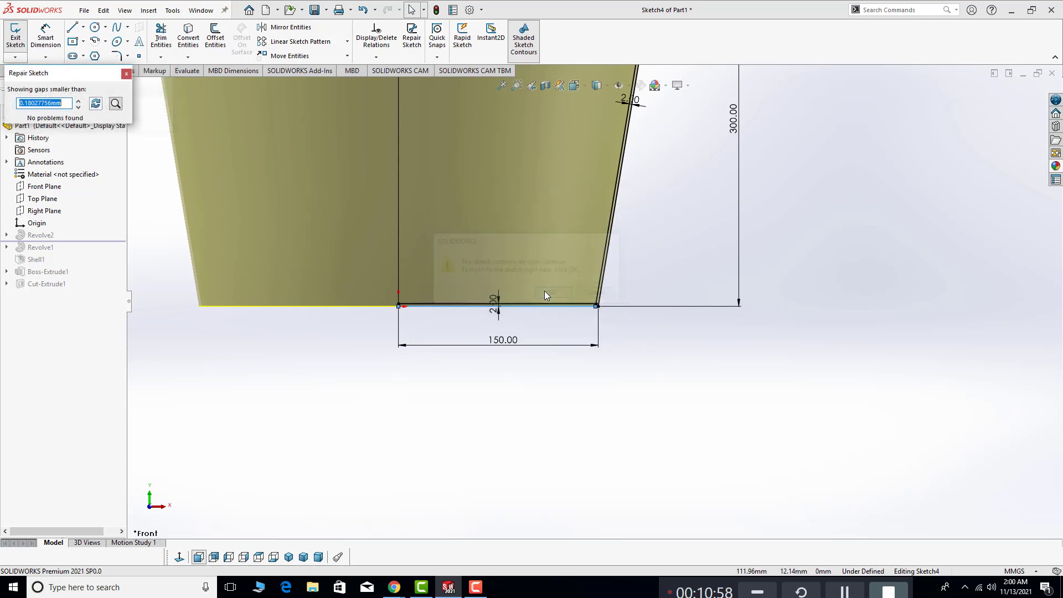
pyautogui.scroll(3, 689, 313)
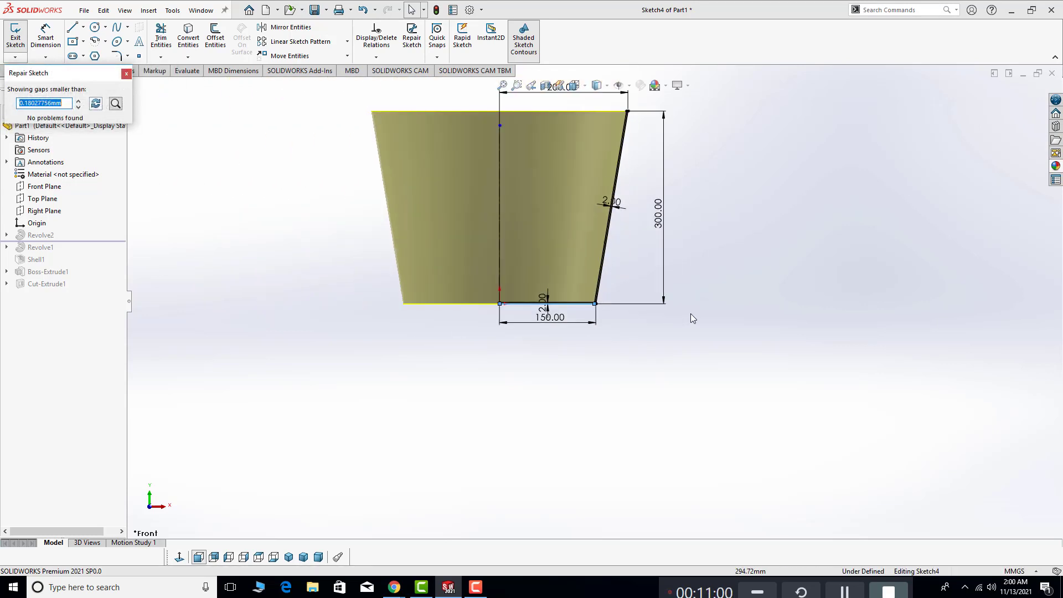
pyautogui.scroll(2, 689, 313)
pyautogui.scroll(-3, 559, 334)
pyautogui.scroll(-4, 560, 334)
pyautogui.scroll(-3, 598, 335)
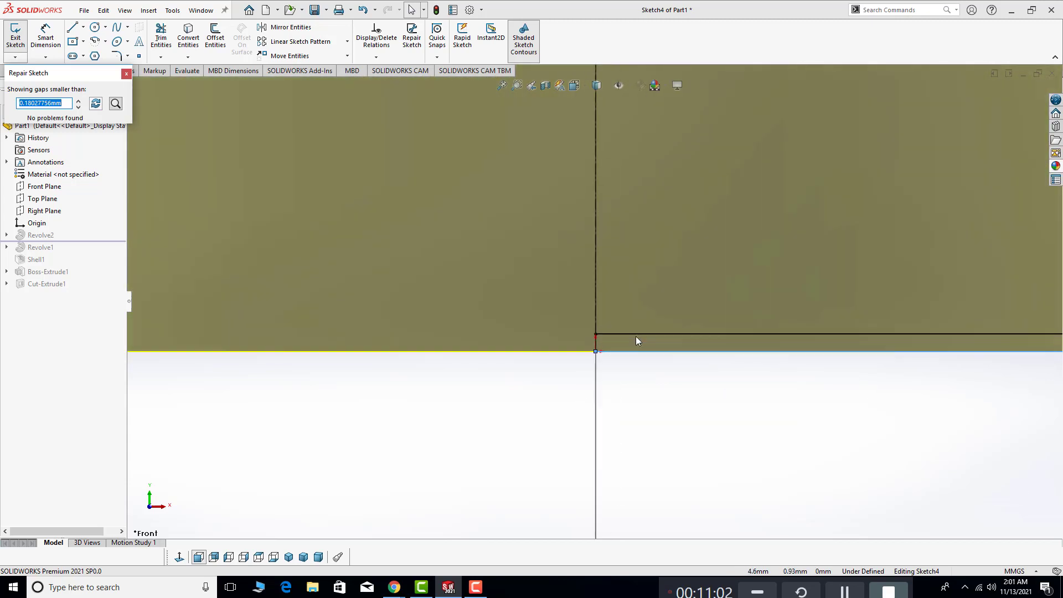
# Draw a 2 mm vertical line at the origin to close the gap, then exit the sketch
pyautogui.click(74, 28)
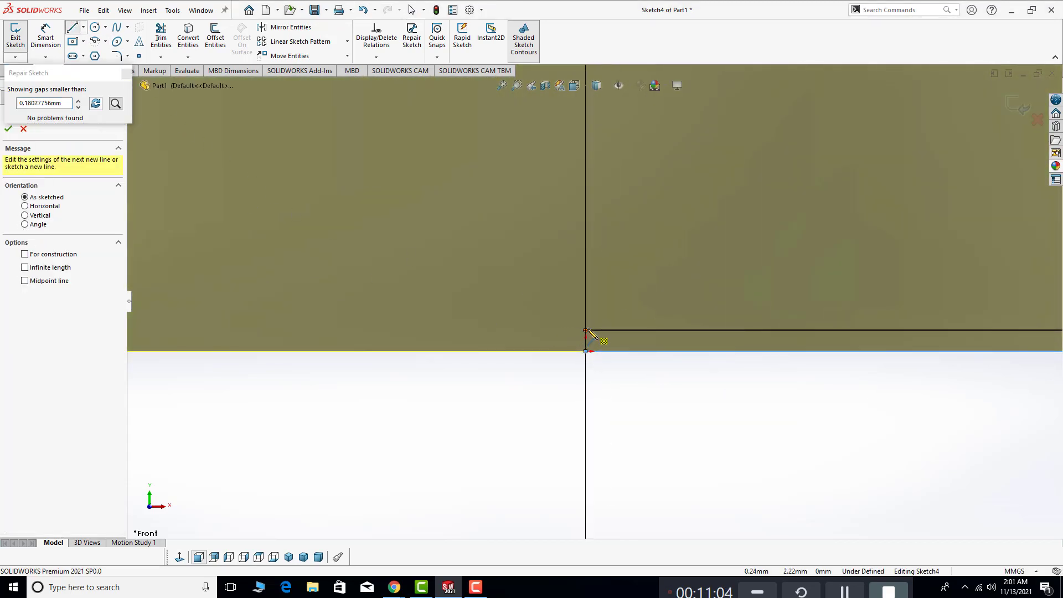
pyautogui.click(585, 351)
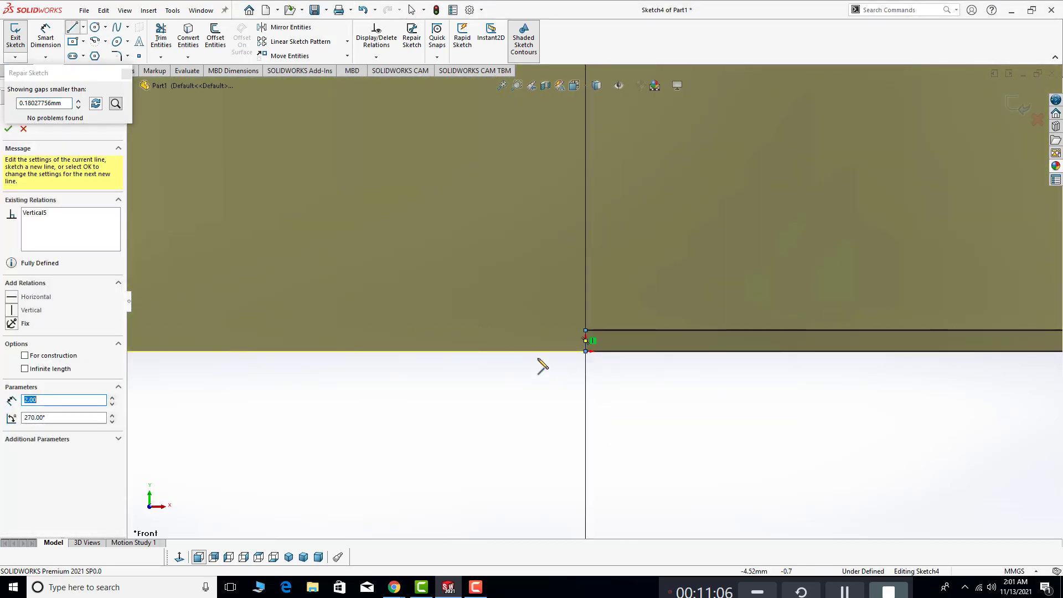
pyautogui.scroll(3, 543, 363)
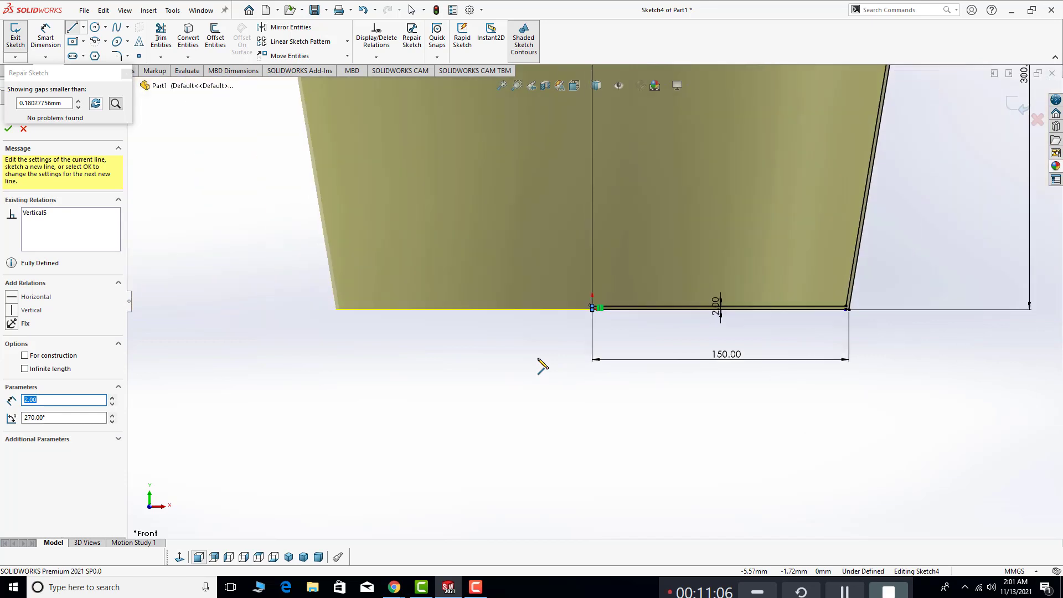
pyautogui.click(96, 105)
pyautogui.click(126, 74)
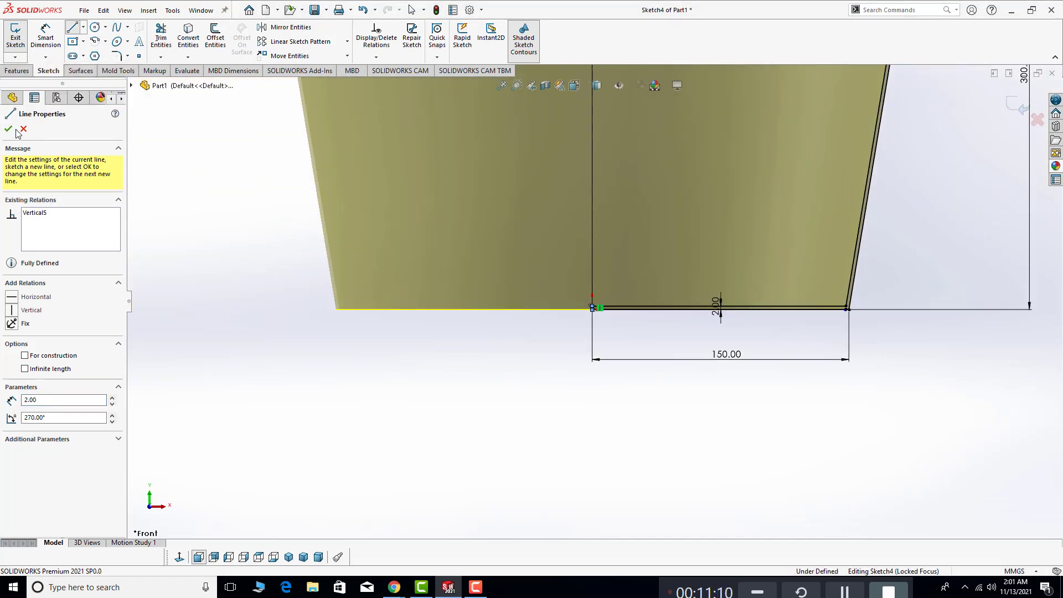
pyautogui.click(1021, 107)
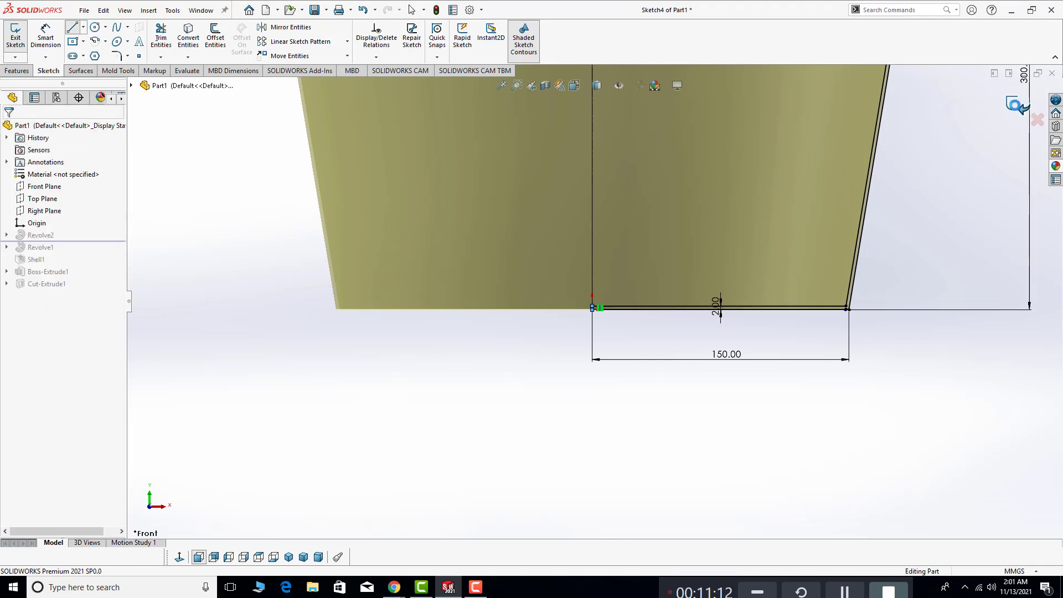
# Orbit and zoom around the rebuilt Revolve2 to inspect the cup's open top
pyautogui.moveTo(611, 265)
pyautogui.mouseDown(button='middle')
pyautogui.moveTo(623, 244)
pyautogui.moveTo(637, 301)
pyautogui.moveTo(663, 340)
pyautogui.mouseUp(button='middle')
pyautogui.scroll(3, 637, 321)
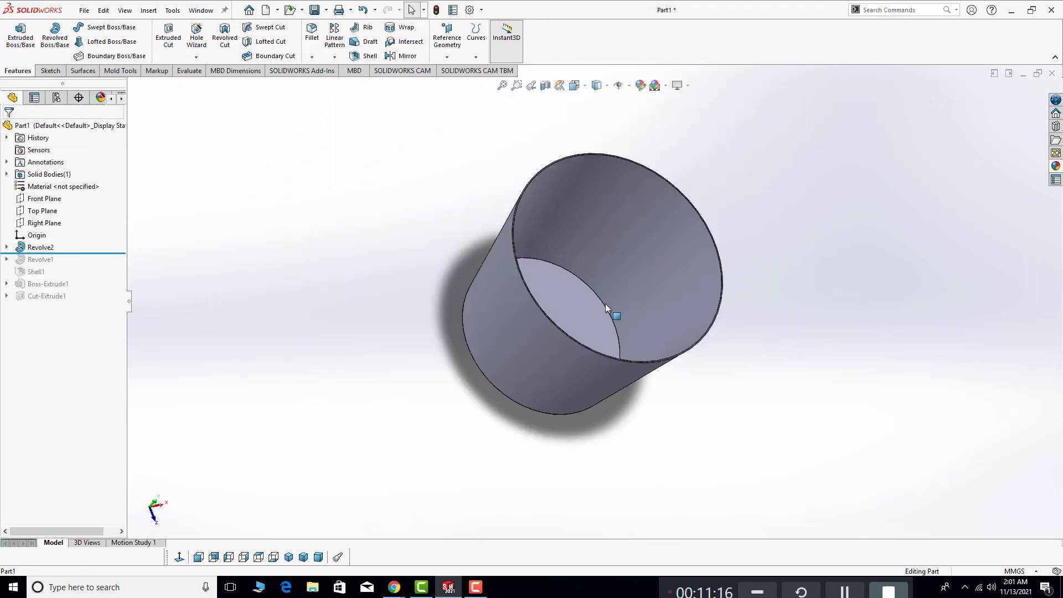
pyautogui.moveTo(606, 303)
pyautogui.mouseDown(button='middle')
pyautogui.moveTo(682, 260)
pyautogui.moveTo(659, 412)
pyautogui.moveTo(576, 456)
pyautogui.moveTo(608, 239)
pyautogui.mouseUp(button='middle')
pyautogui.scroll(2, 609, 240)
pyautogui.scroll(-3, 600, 364)
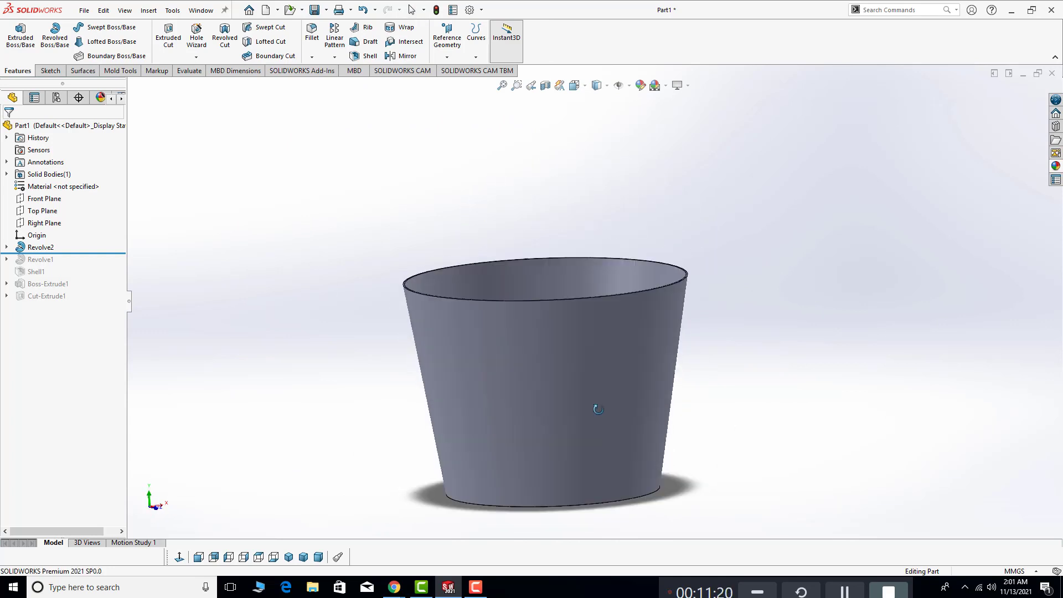
pyautogui.scroll(2, 597, 401)
pyautogui.moveTo(598, 401)
pyautogui.mouseDown(button='middle')
pyautogui.moveTo(582, 430)
pyautogui.moveTo(545, 356)
pyautogui.moveTo(475, 459)
pyautogui.mouseUp(button='middle')
pyautogui.scroll(-3, 586, 308)
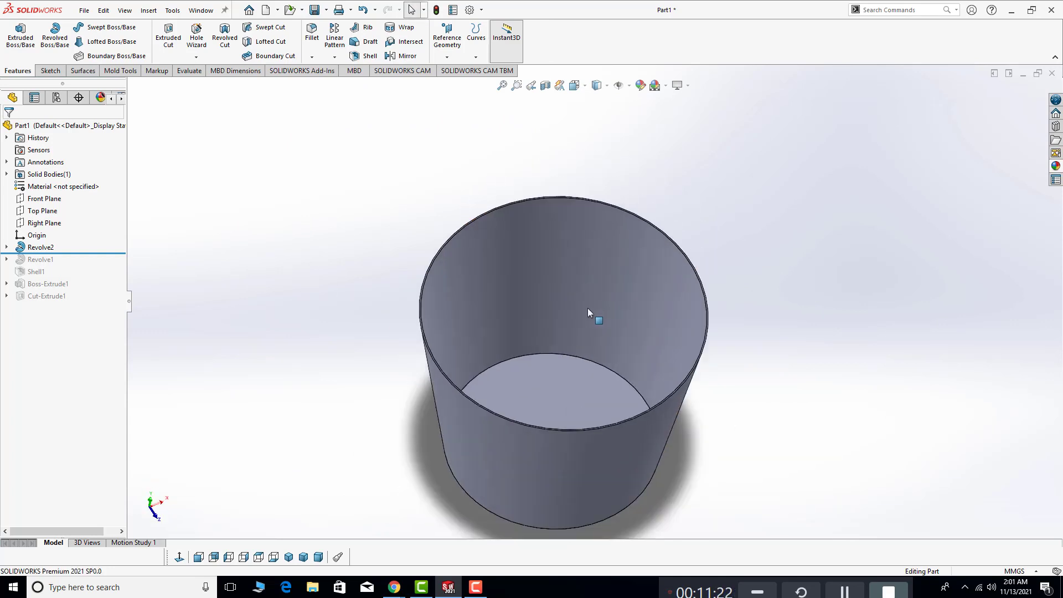
pyautogui.moveTo(587, 308)
pyautogui.mouseDown(button='middle')
pyautogui.moveTo(621, 398)
pyautogui.moveTo(581, 403)
pyautogui.moveTo(676, 301)
pyautogui.moveTo(588, 309)
pyautogui.mouseUp(button='middle')
pyautogui.scroll(2, 621, 399)
# Drag the rollback bar to the tree's end to restore Revolve1, Shell1, Boss-Extrude1 and Cut-Extrude1
pyautogui.rightClick(588, 309)
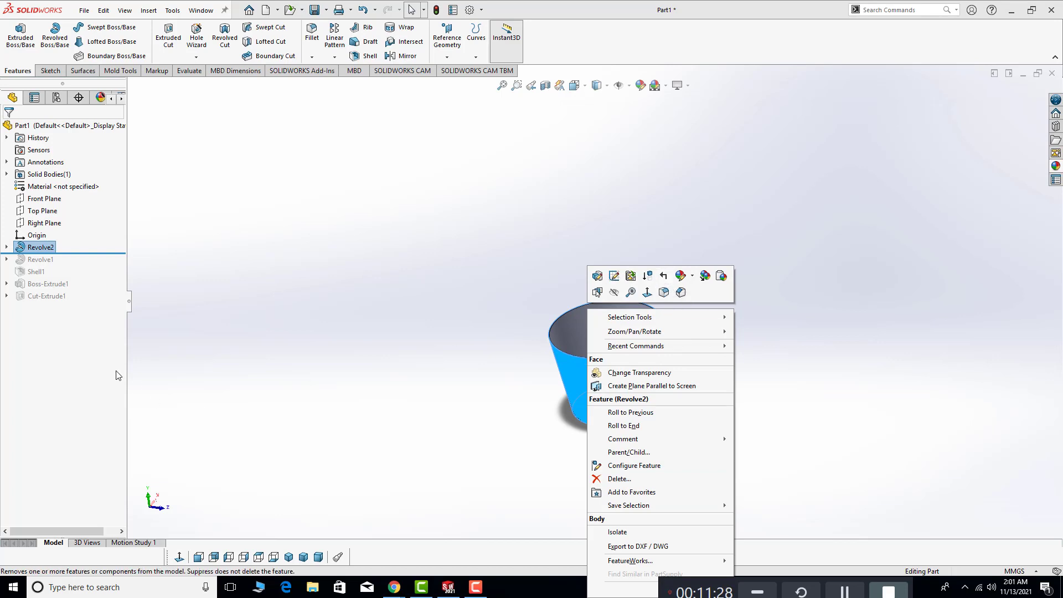
pyautogui.click(292, 320)
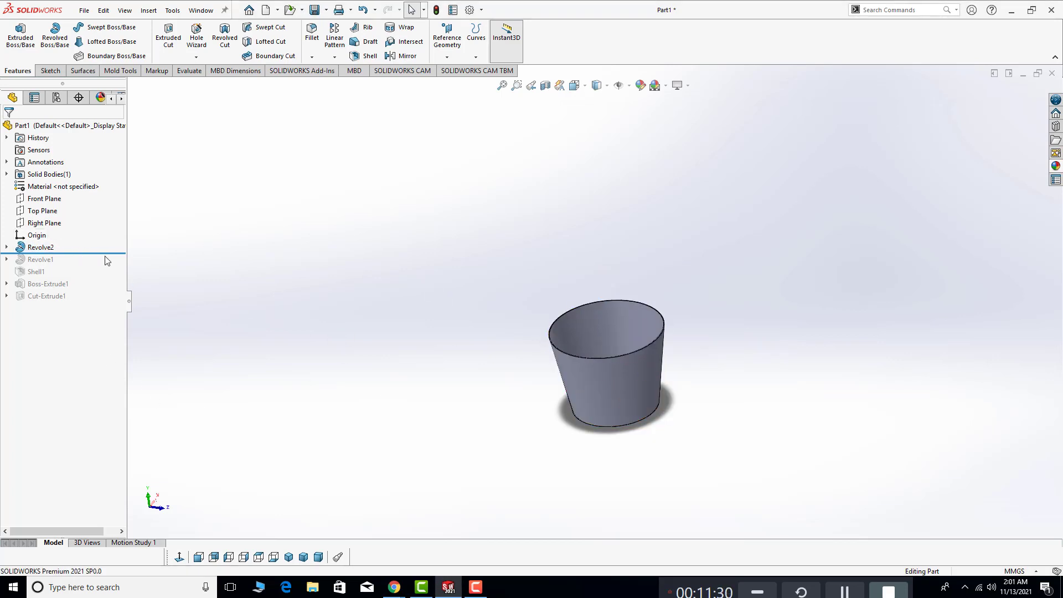
pyautogui.moveTo(107, 256); pyautogui.dragTo(105, 303)
pyautogui.moveTo(332, 404)
pyautogui.mouseDown(button='middle')
pyautogui.moveTo(518, 336)
pyautogui.moveTo(512, 427)
pyautogui.moveTo(683, 366)
pyautogui.moveTo(560, 415)
pyautogui.moveTo(613, 485)
pyautogui.moveTo(550, 438)
pyautogui.moveTo(391, 408)
pyautogui.moveTo(408, 377)
pyautogui.moveTo(692, 300)
pyautogui.moveTo(202, 327)
pyautogui.mouseUp(button='middle')
# Delete the Boss-Extrude1 feature and close the orphaned-sketch warning
pyautogui.click(50, 284)
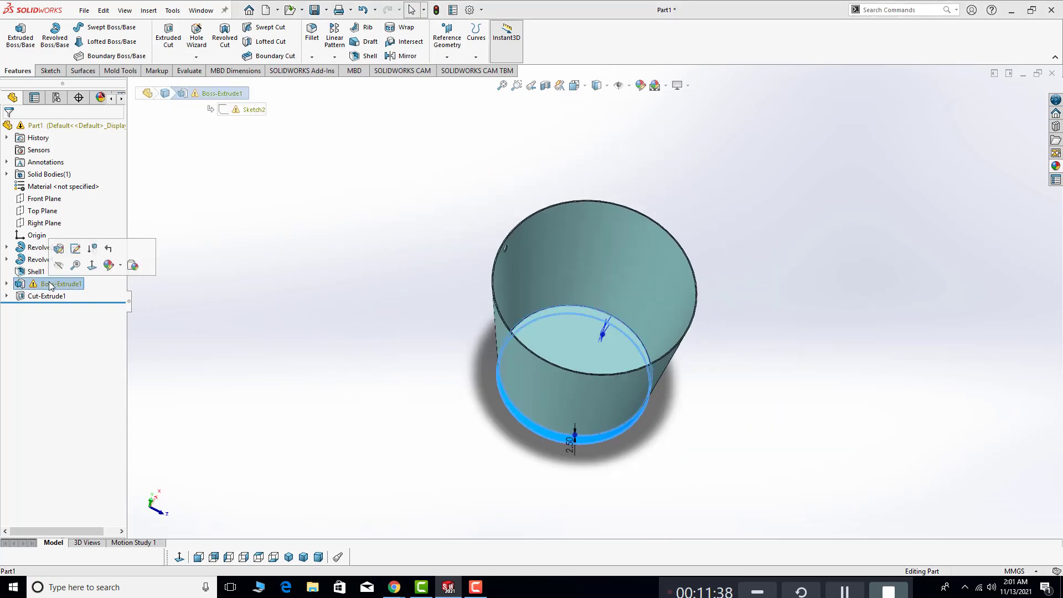
pyautogui.rightClick(50, 284)
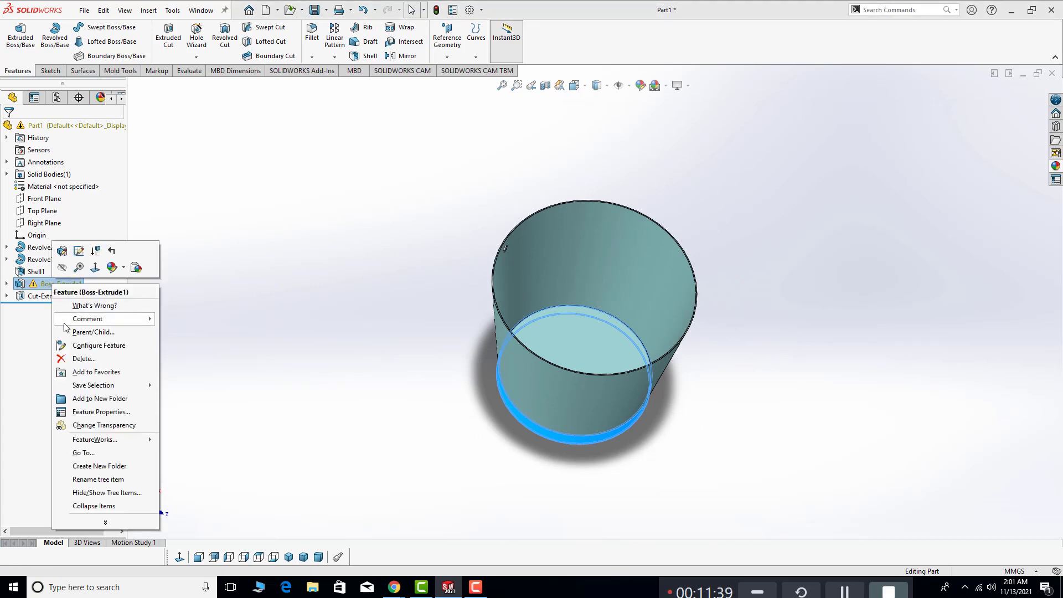
pyautogui.click(78, 359)
pyautogui.click(586, 242)
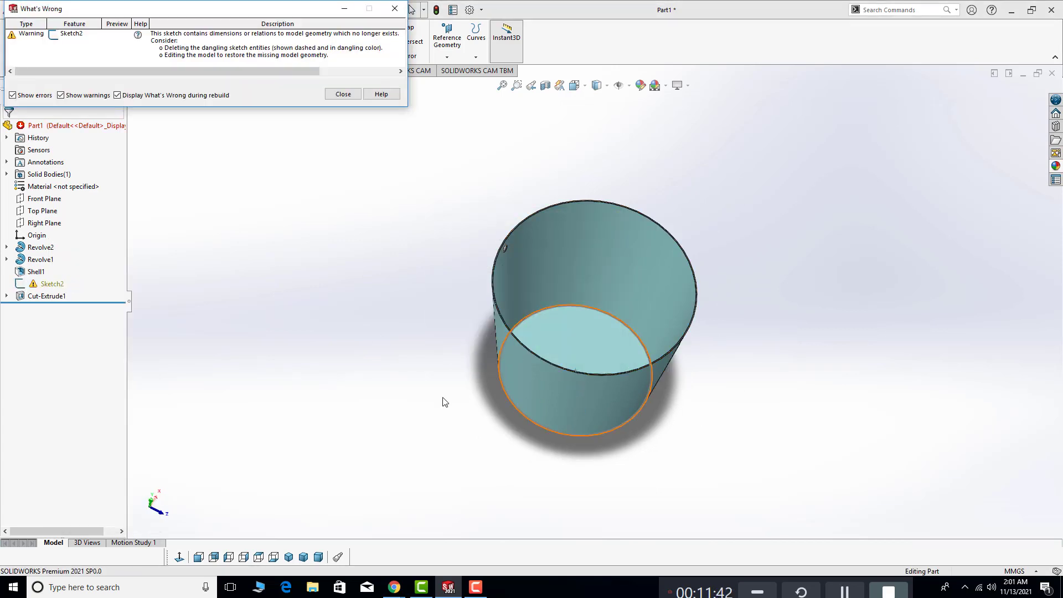
pyautogui.click(344, 95)
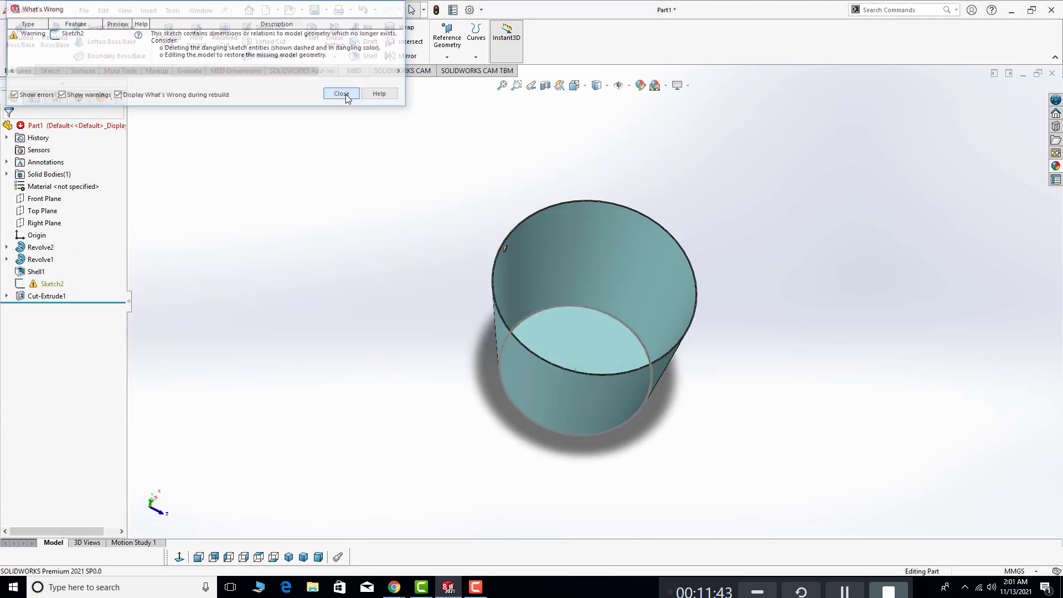
# Delete the leftover Sketch2, then orbit to view the cup's bottom face
pyautogui.rightClick(33, 285)
pyautogui.click(55, 359)
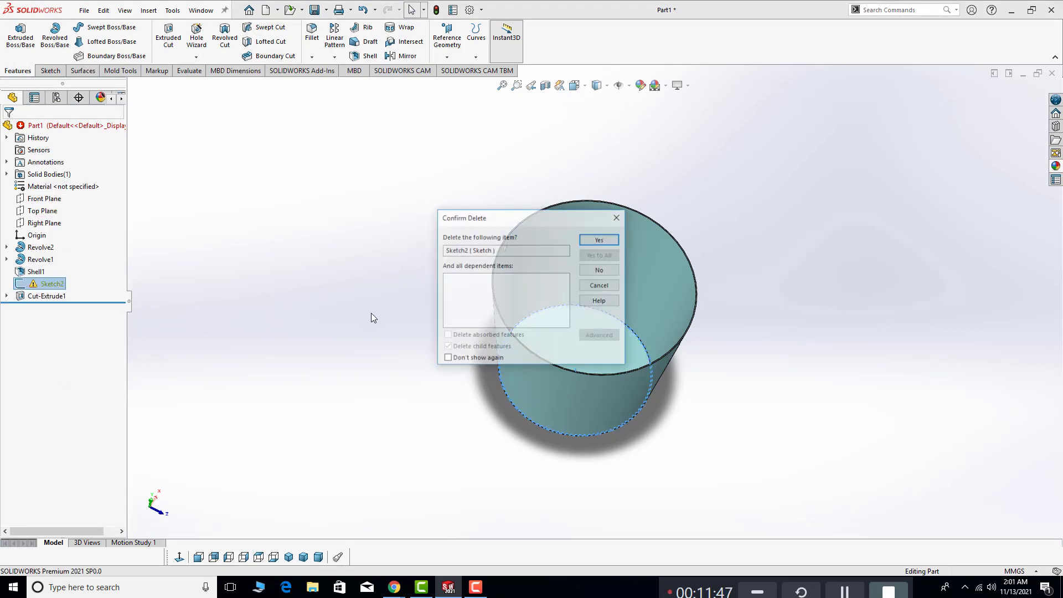
pyautogui.click(589, 238)
pyautogui.moveTo(576, 423); pyautogui.dragTo(646, 237, button='middle')
pyautogui.scroll(-5, 539, 372)
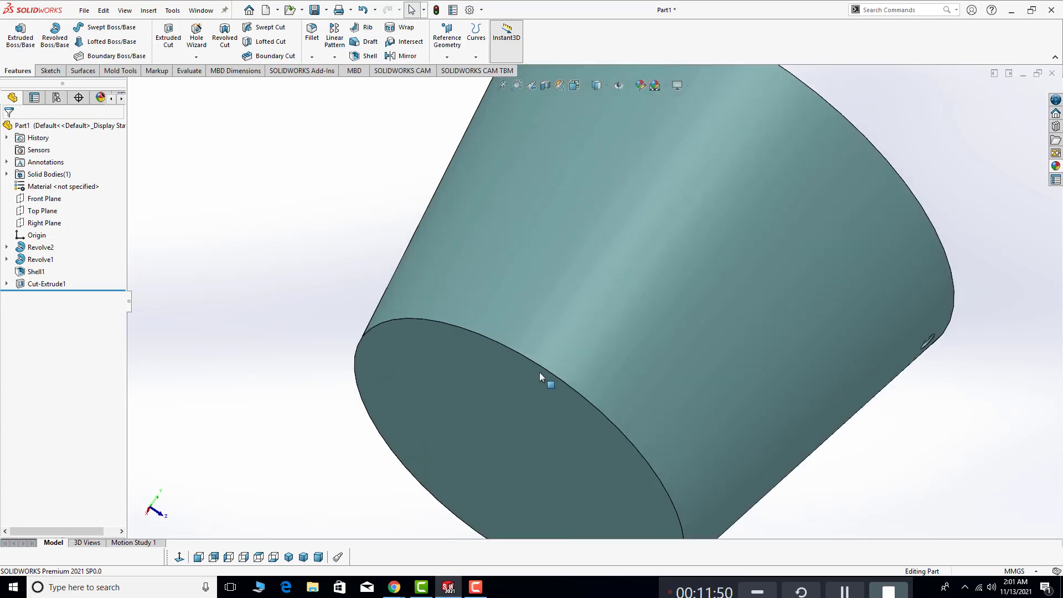
pyautogui.scroll(5, 540, 373)
pyautogui.moveTo(550, 377); pyautogui.dragTo(583, 361, button='middle')
# Start a sketch on the cup's bottom face and draw a circle centred at the origin
pyautogui.click(587, 357)
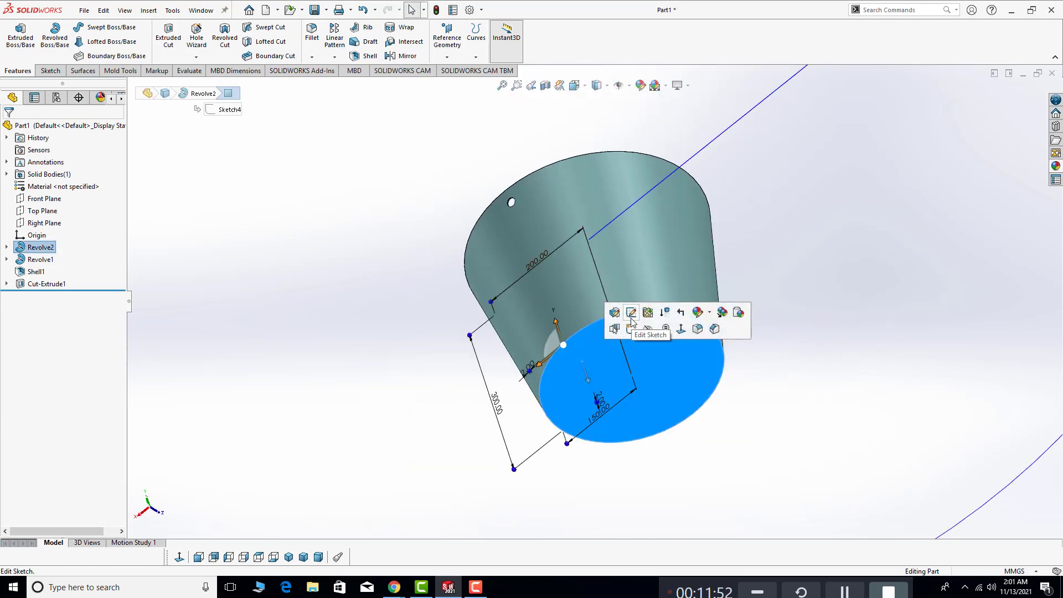
pyautogui.click(631, 330)
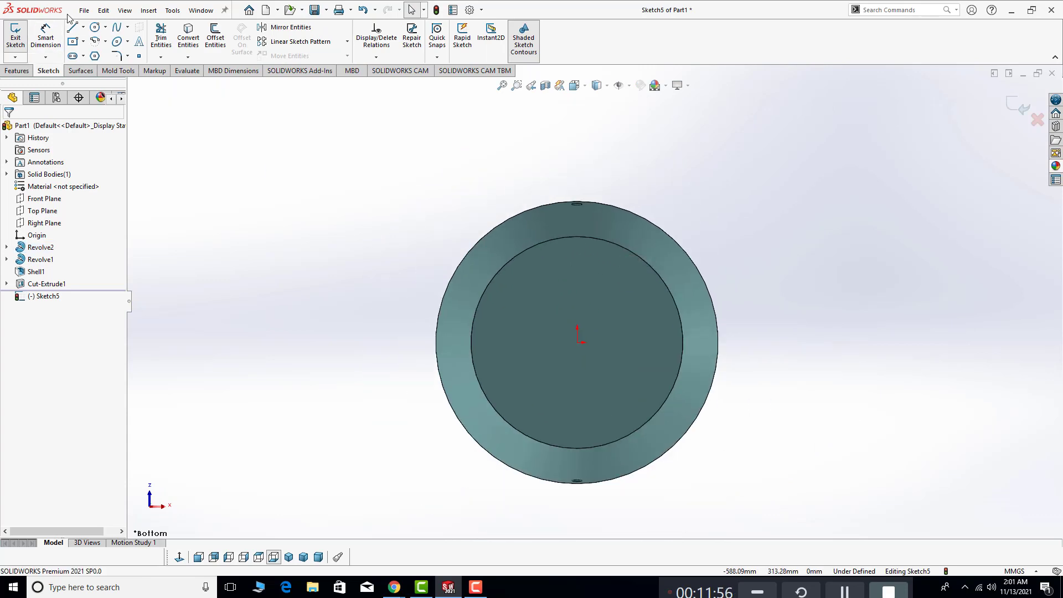
pyautogui.click(99, 28)
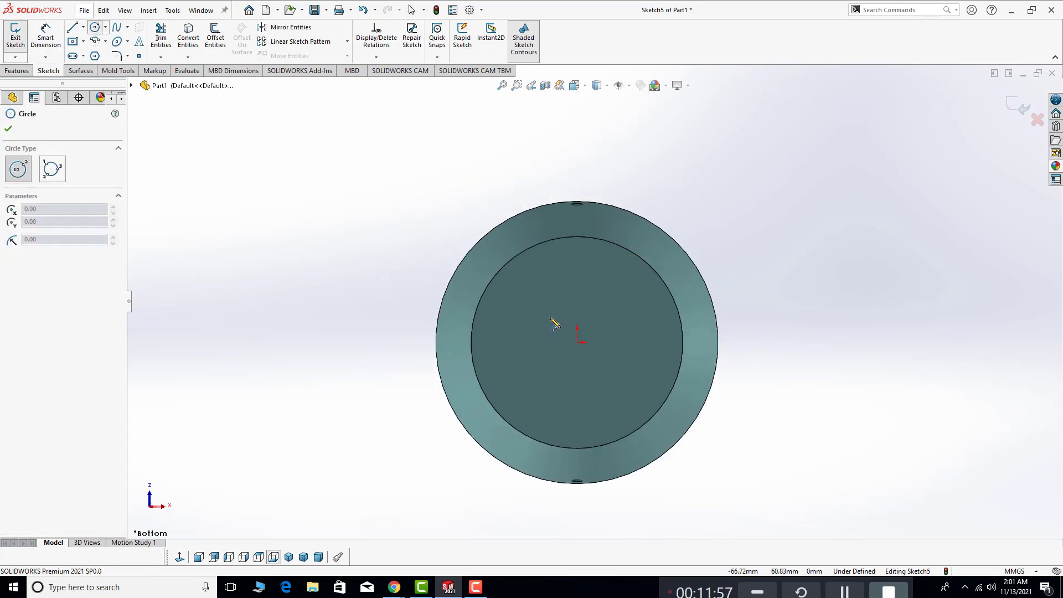
pyautogui.click(577, 342)
pyautogui.click(609, 308)
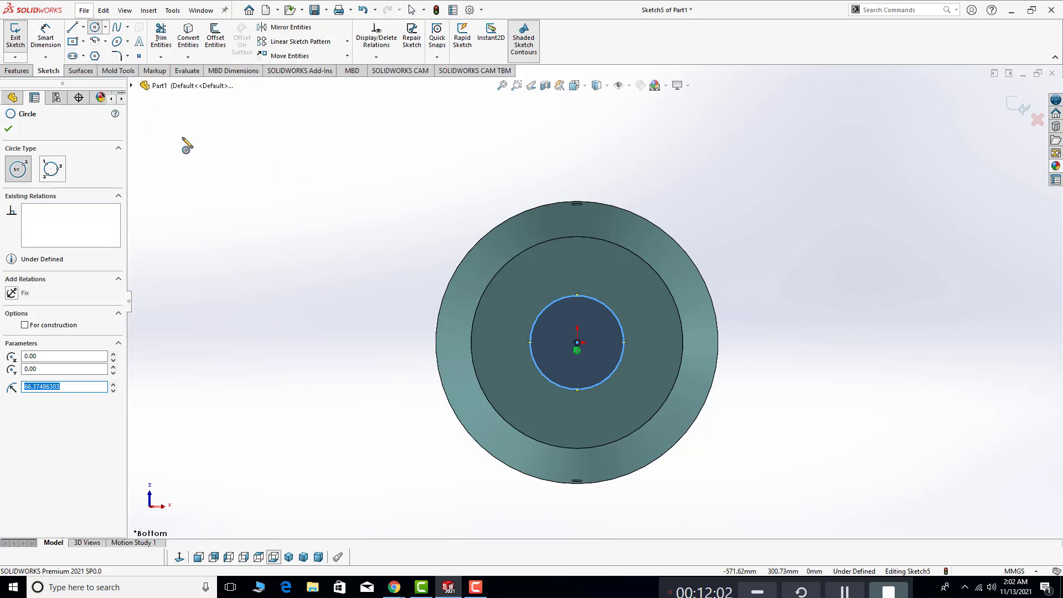
pyautogui.press('Escape')
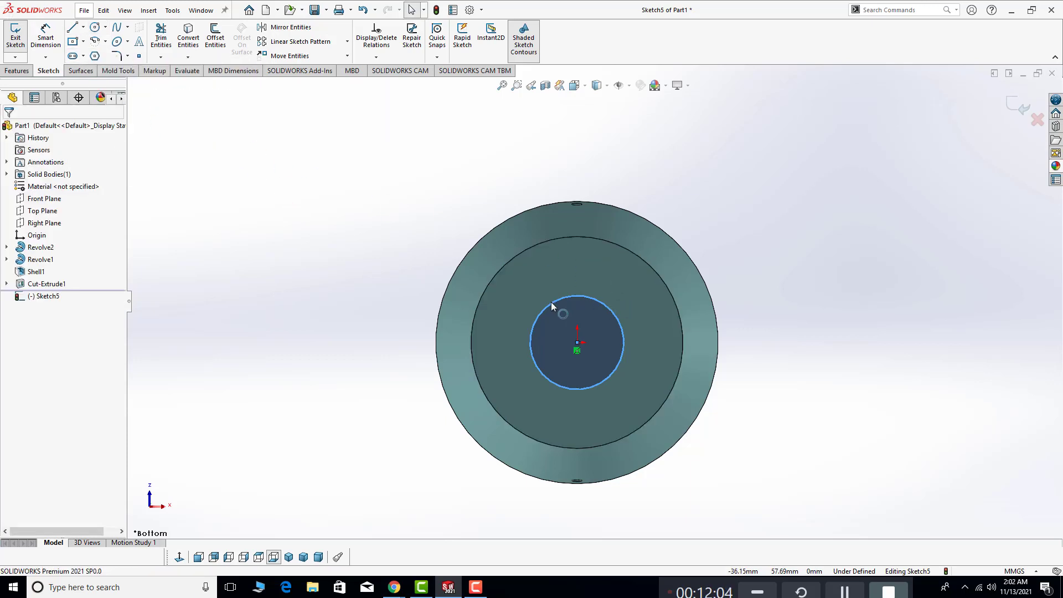
pyautogui.click(550, 302)
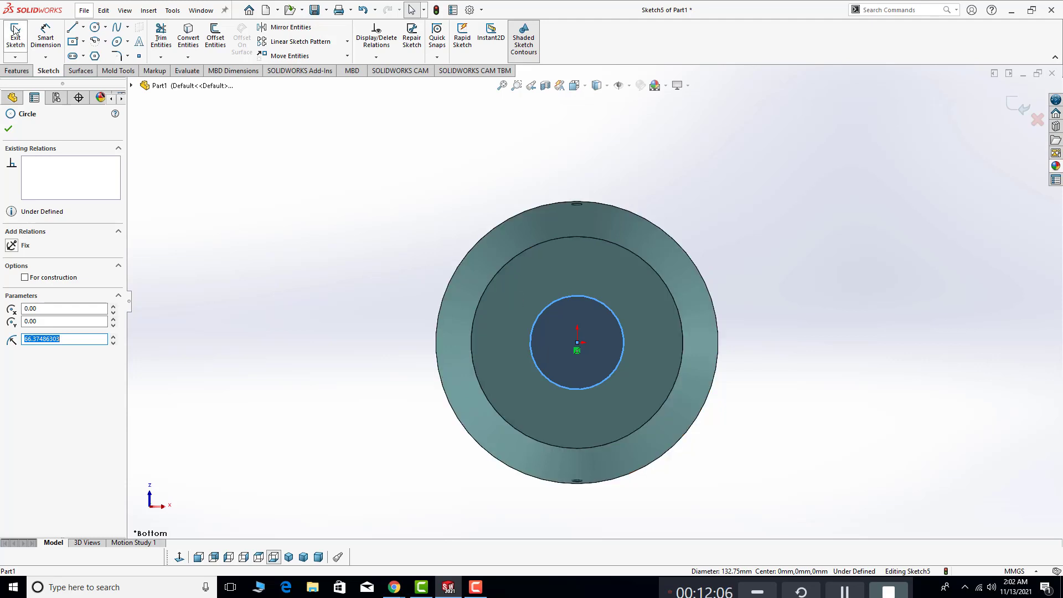
pyautogui.press('Escape')
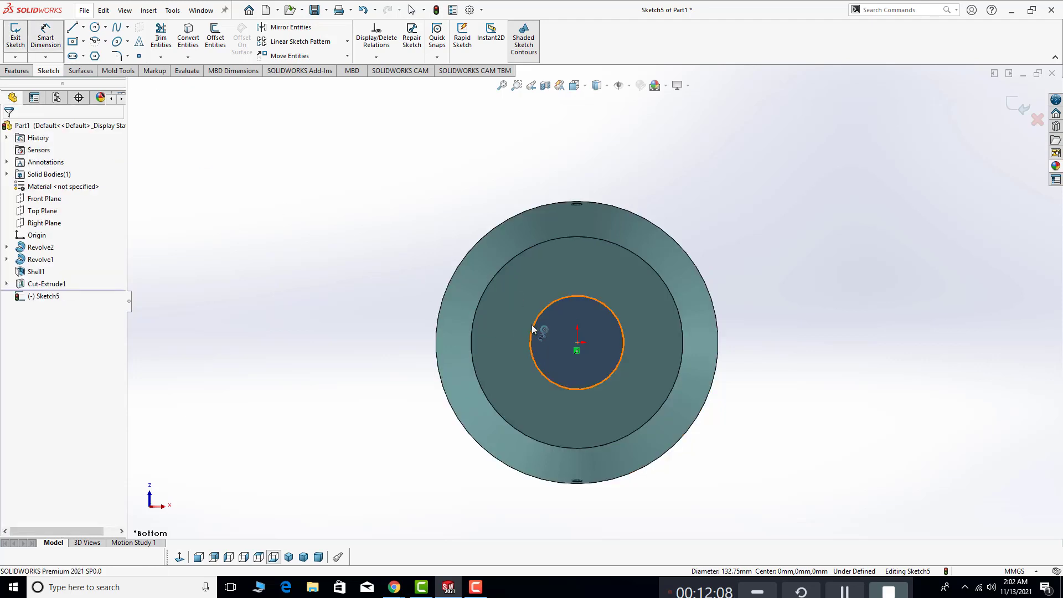
# Dimension the circle 10 mm from the inner bottom edge, then begin Offset Entities
pyautogui.click(532, 331)
pyautogui.click(493, 281)
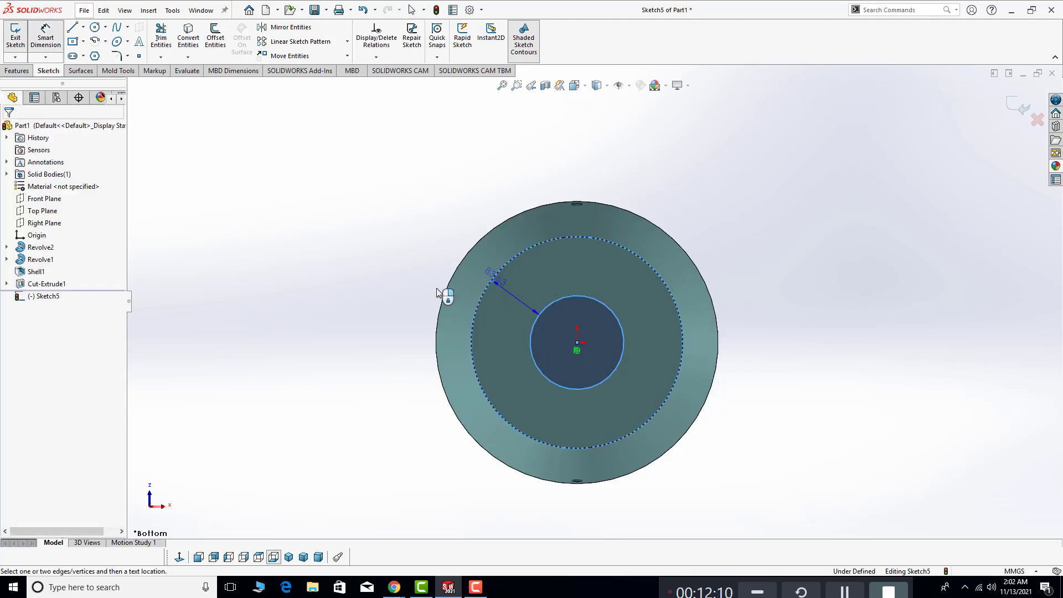
pyautogui.click(344, 276)
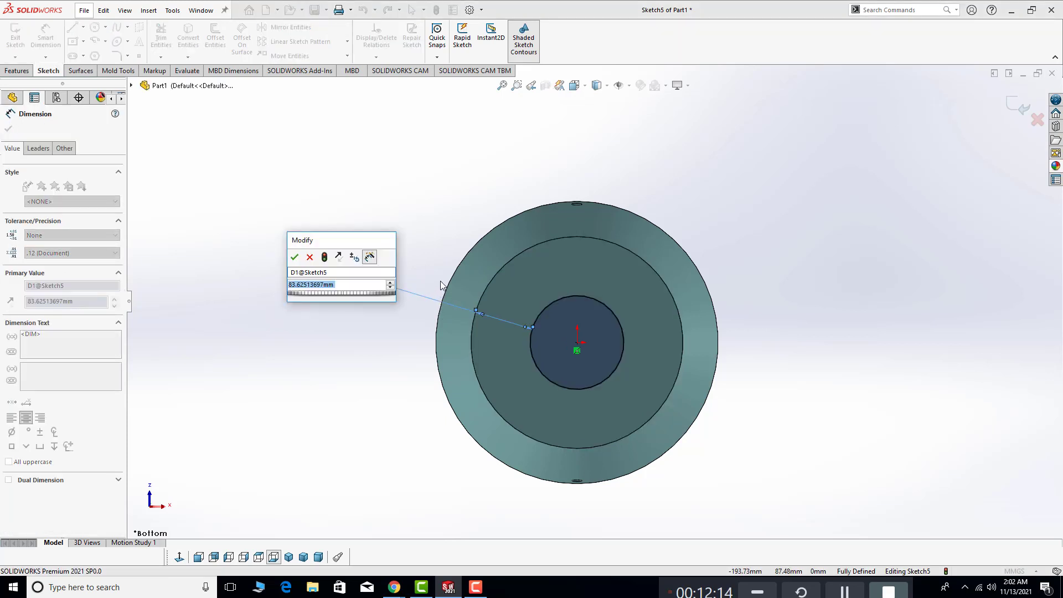
pyautogui.write('10')
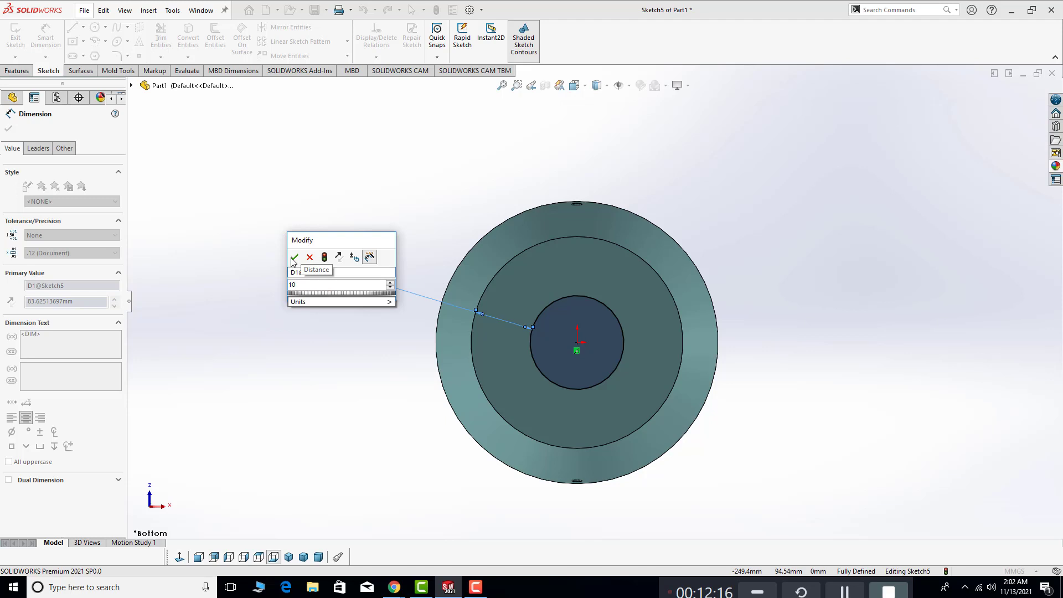
pyautogui.click(294, 257)
pyautogui.press('Escape')
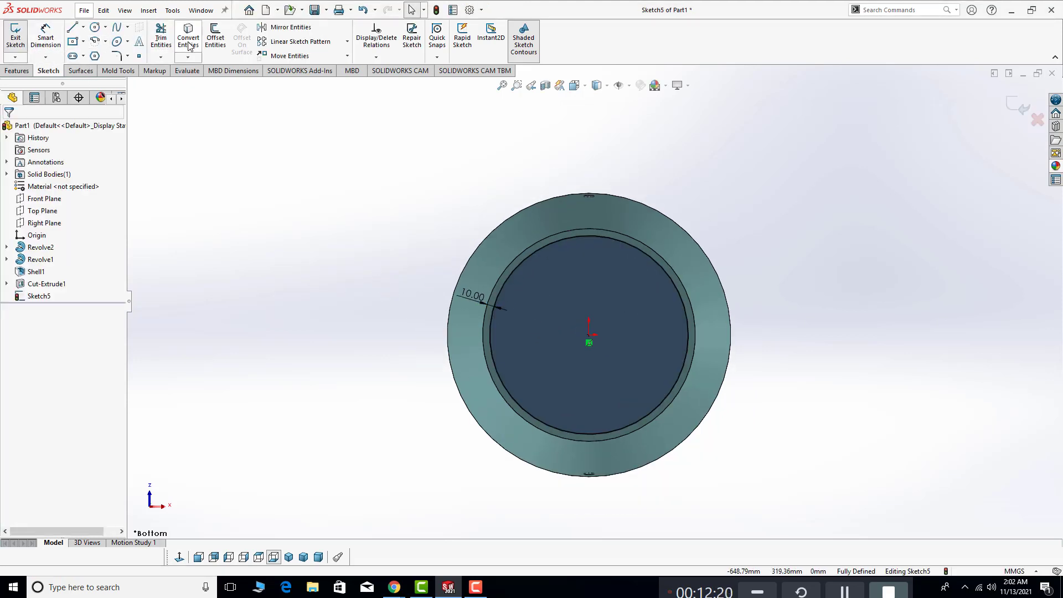
pyautogui.click(216, 39)
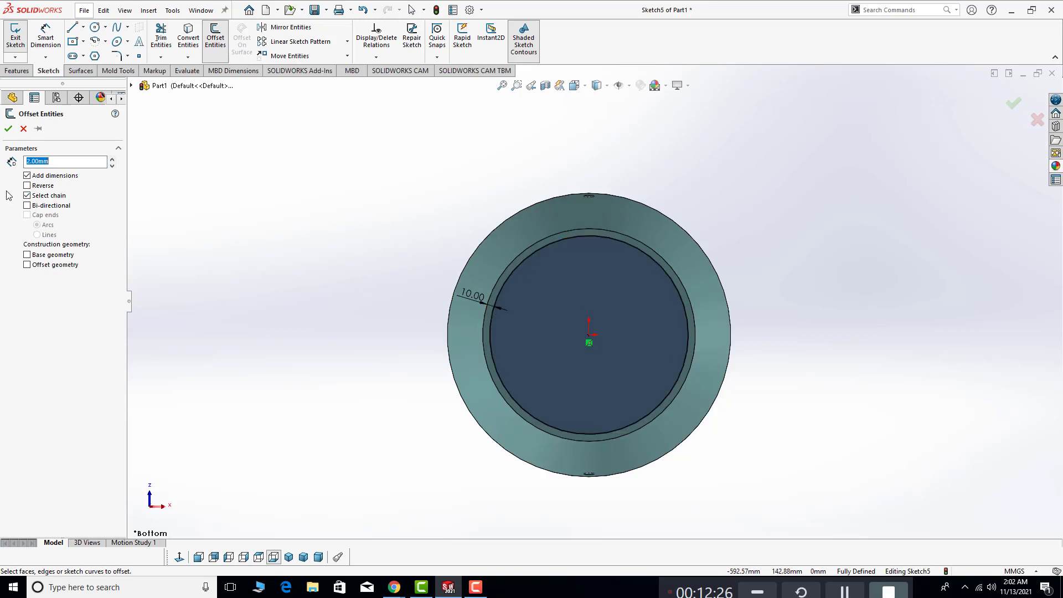
# Offset the bottom's inner circular edge 3 mm inward (Reverse) into a new sketch circle
pyautogui.scroll(-3, 525, 276)
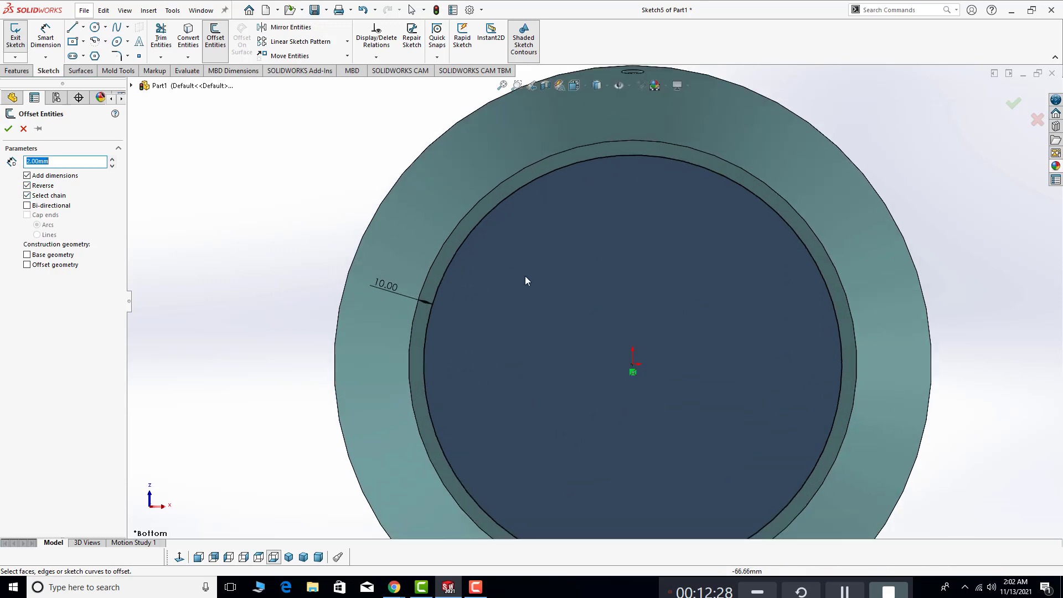
pyautogui.scroll(2, 525, 276)
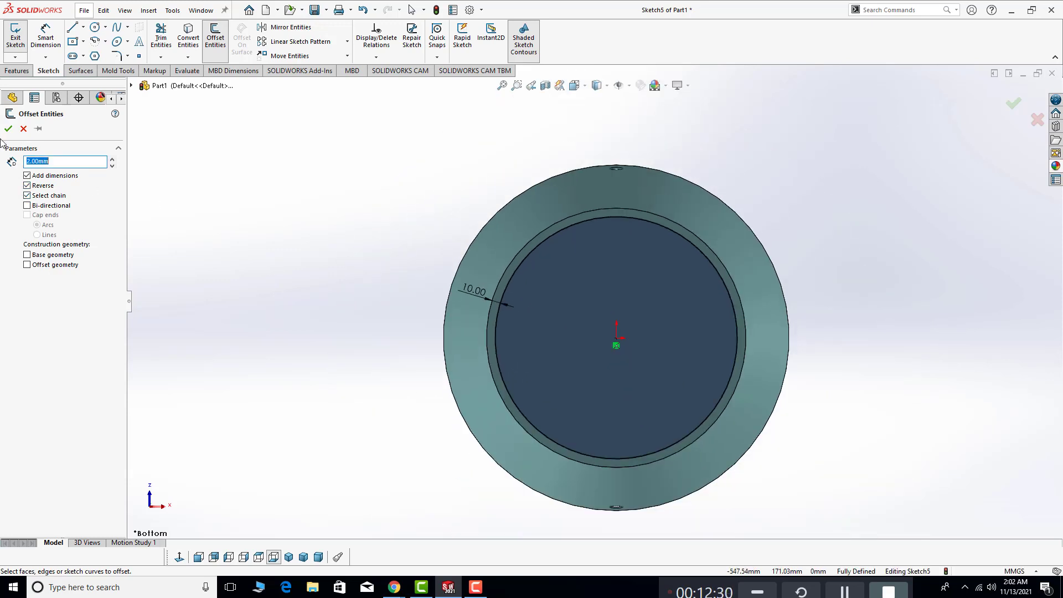
pyautogui.click(23, 129)
pyautogui.scroll(-1, 819, 361)
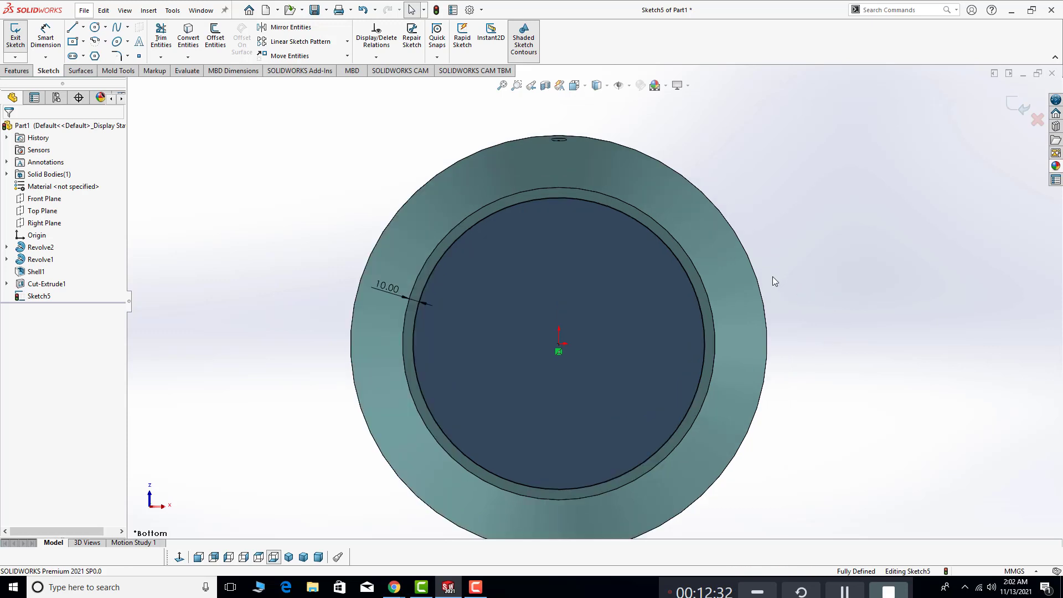
pyautogui.click(225, 49)
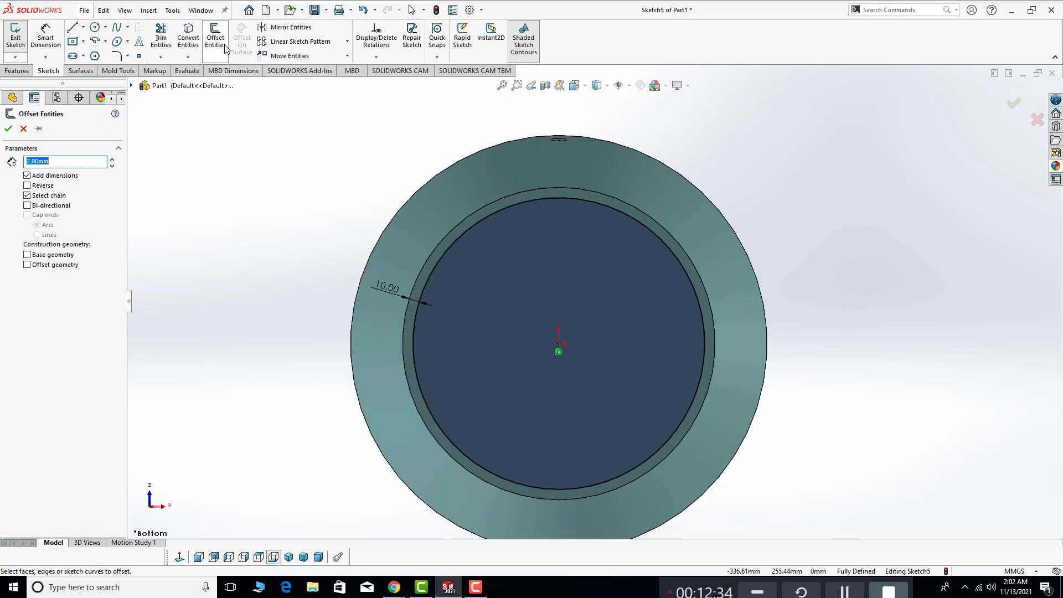
pyautogui.click(482, 224)
pyautogui.write('3')
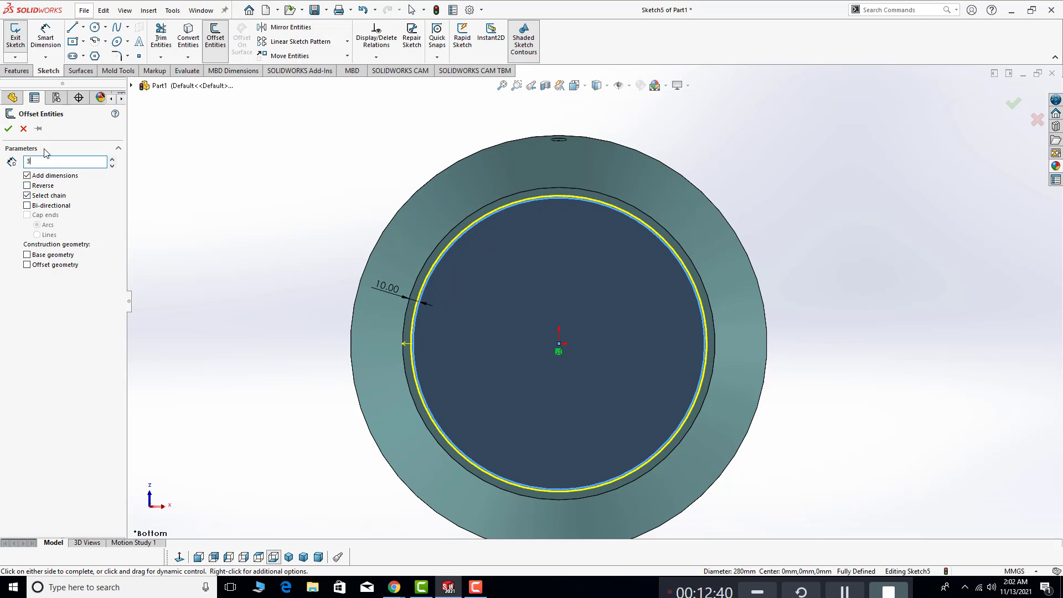
pyautogui.click(26, 186)
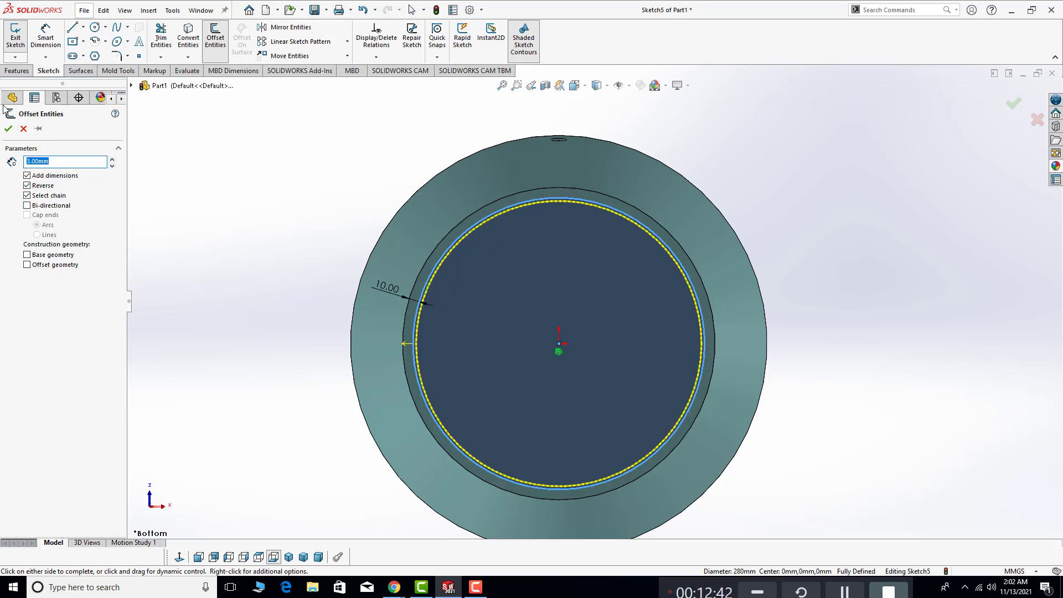
pyautogui.click(8, 128)
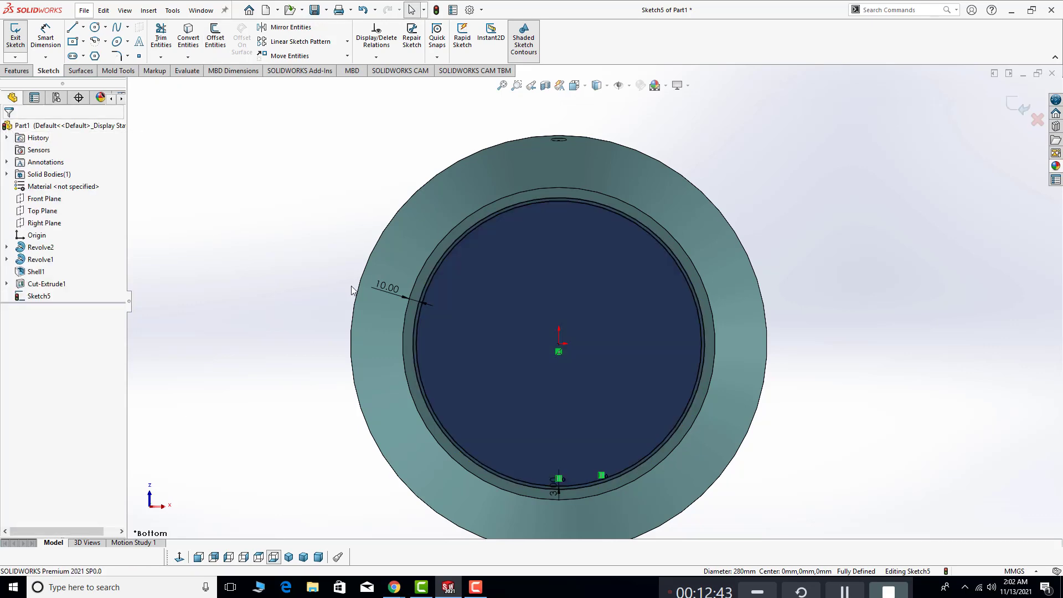
pyautogui.click(23, 72)
pyautogui.click(20, 34)
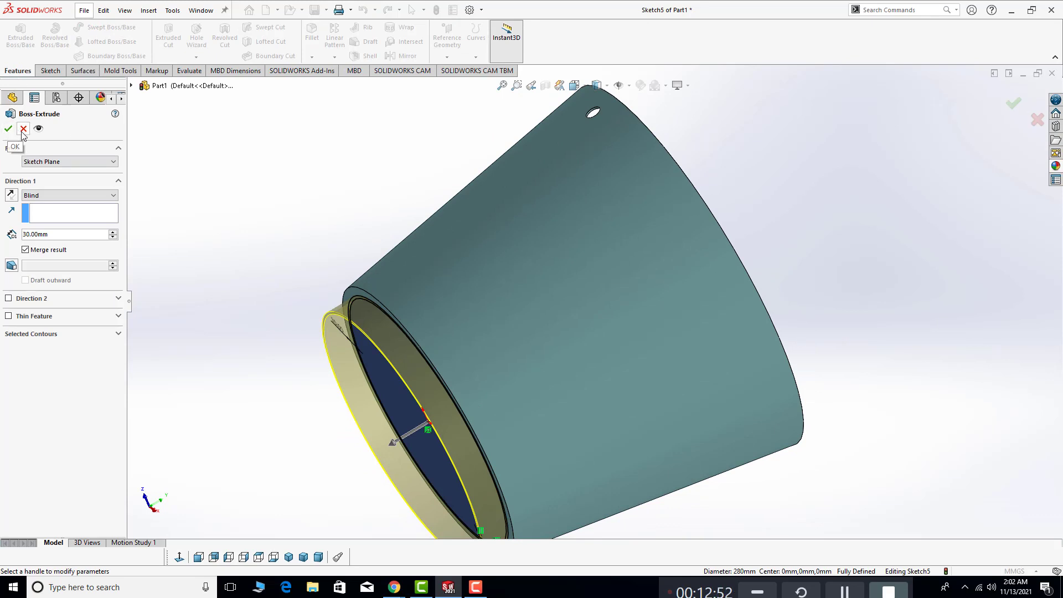
pyautogui.click(23, 131)
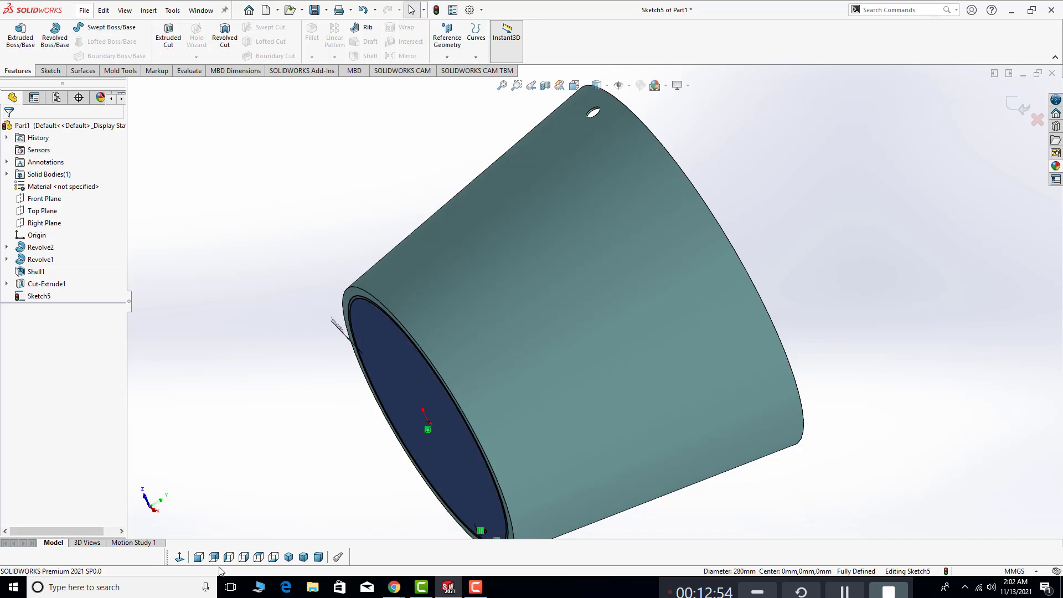
pyautogui.click(179, 558)
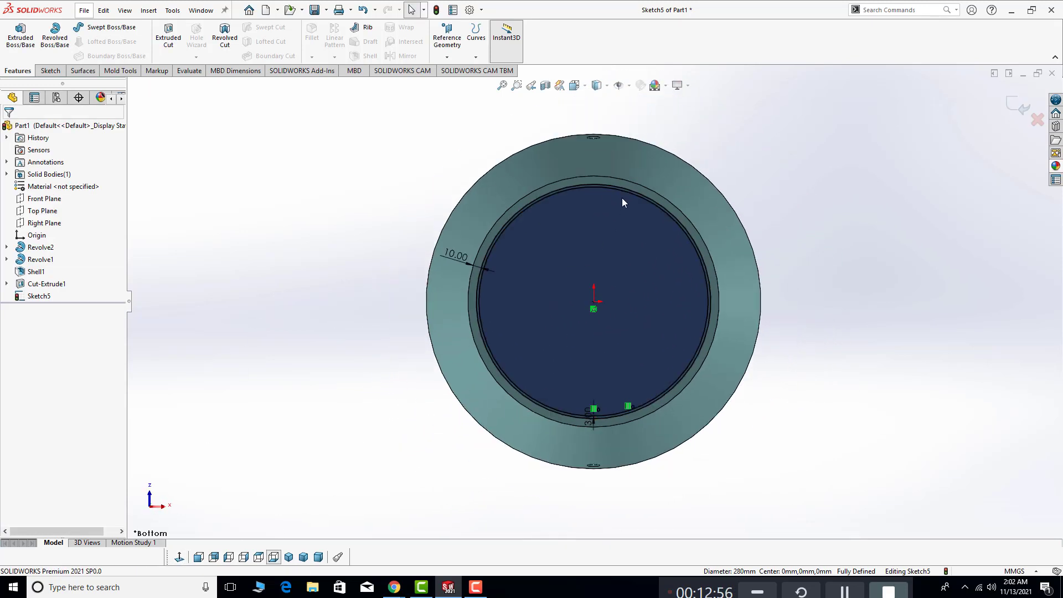
pyautogui.scroll(1, 610, 323)
pyautogui.scroll(-1, 616, 314)
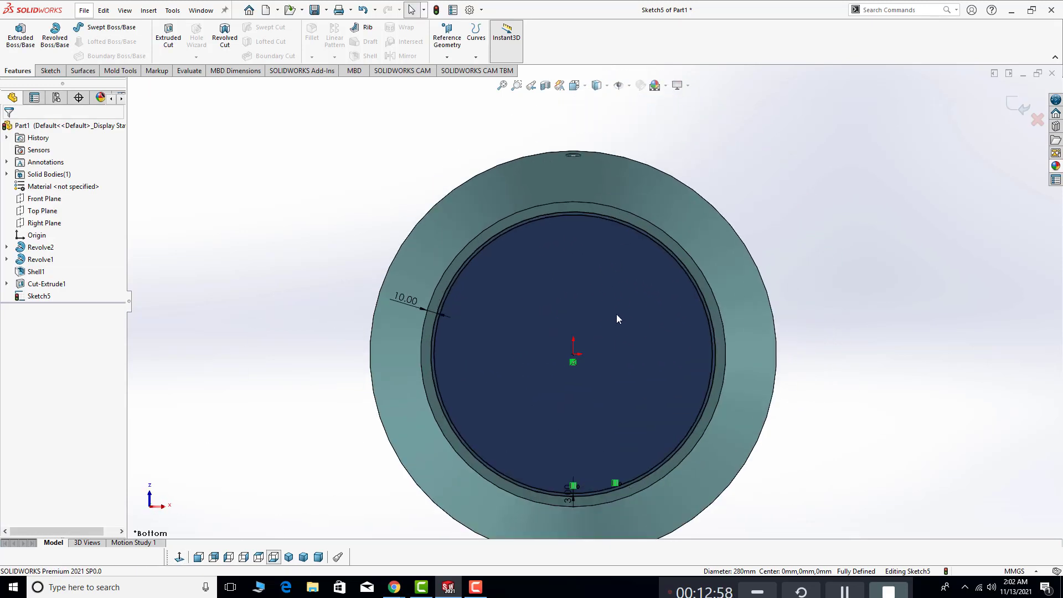
# Sketch a vertical line through the centre from the offset circle's top quadrant to its bottom quadrant
pyautogui.click(50, 71)
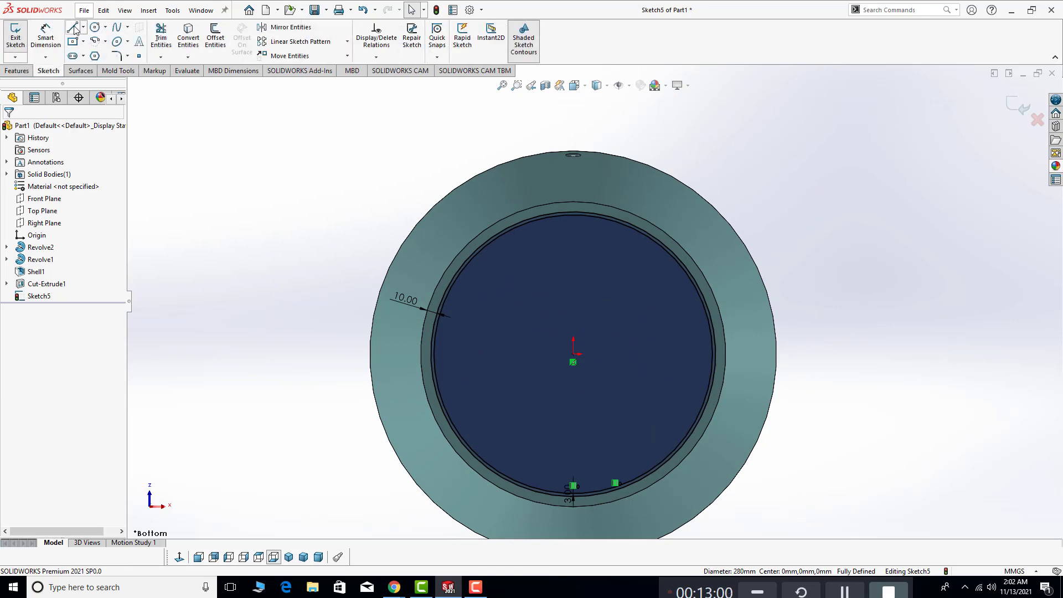
pyautogui.click(72, 27)
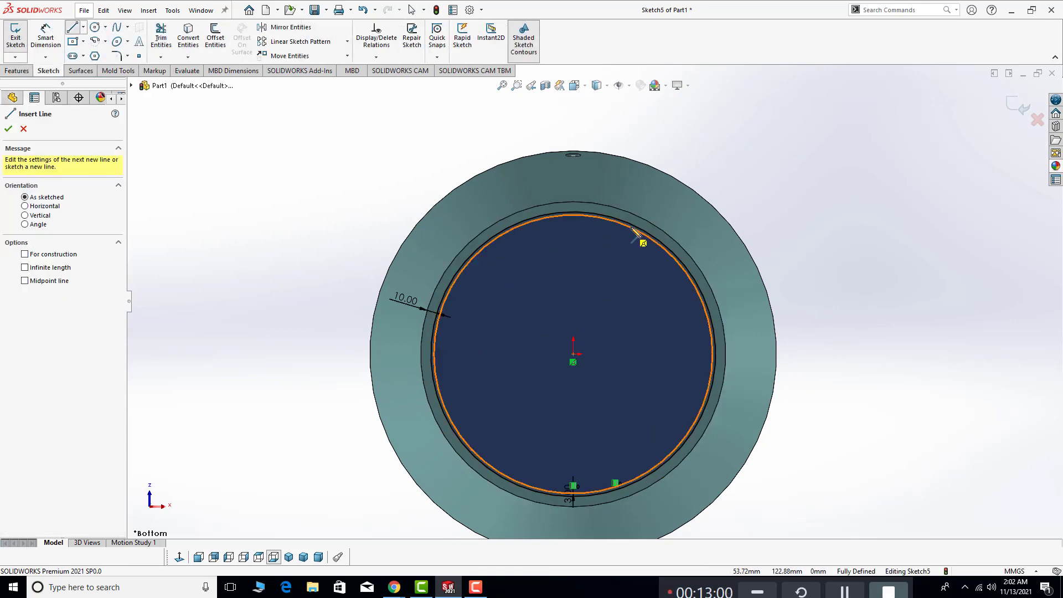
pyautogui.click(573, 212)
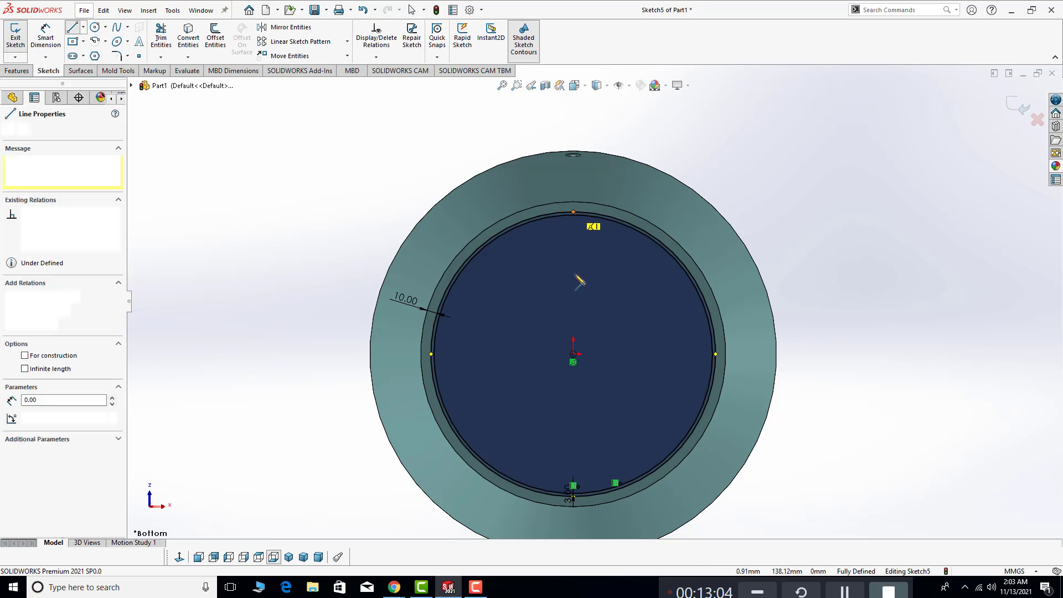
pyautogui.scroll(-4, 575, 500)
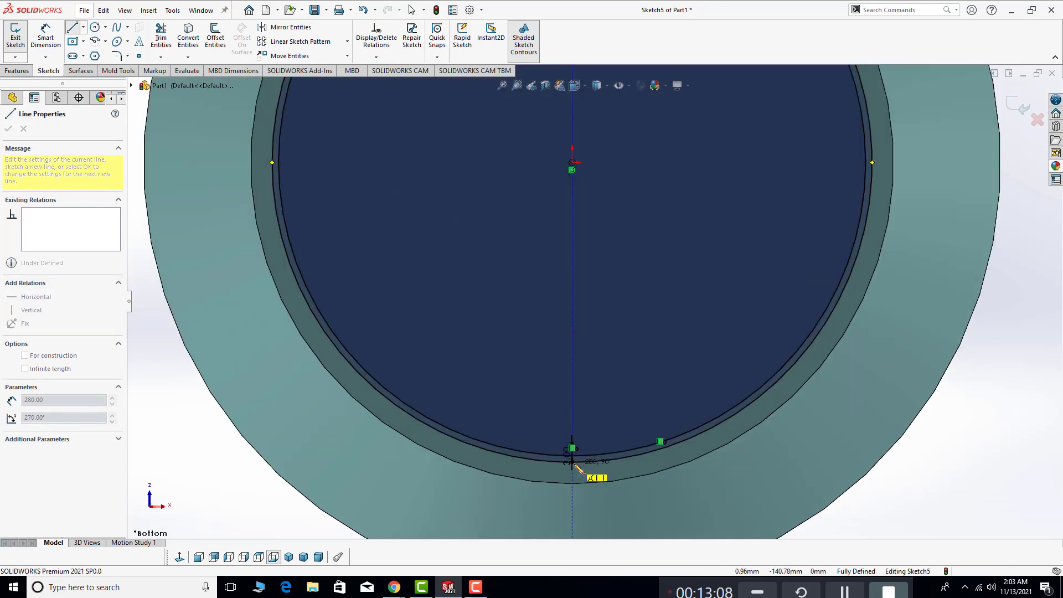
pyautogui.click(573, 464)
pyautogui.scroll(3, 546, 398)
pyautogui.press('Escape')
pyautogui.scroll(2, 612, 219)
pyautogui.scroll(-2, 611, 205)
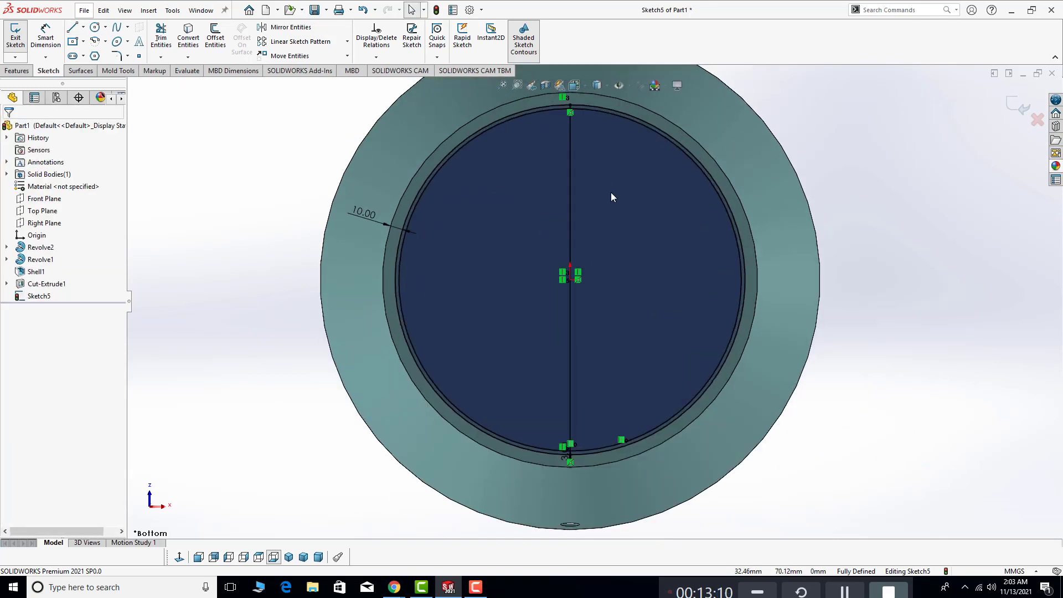
pyautogui.scroll(2, 611, 197)
pyautogui.scroll(-1, 557, 210)
pyautogui.scroll(1, 557, 211)
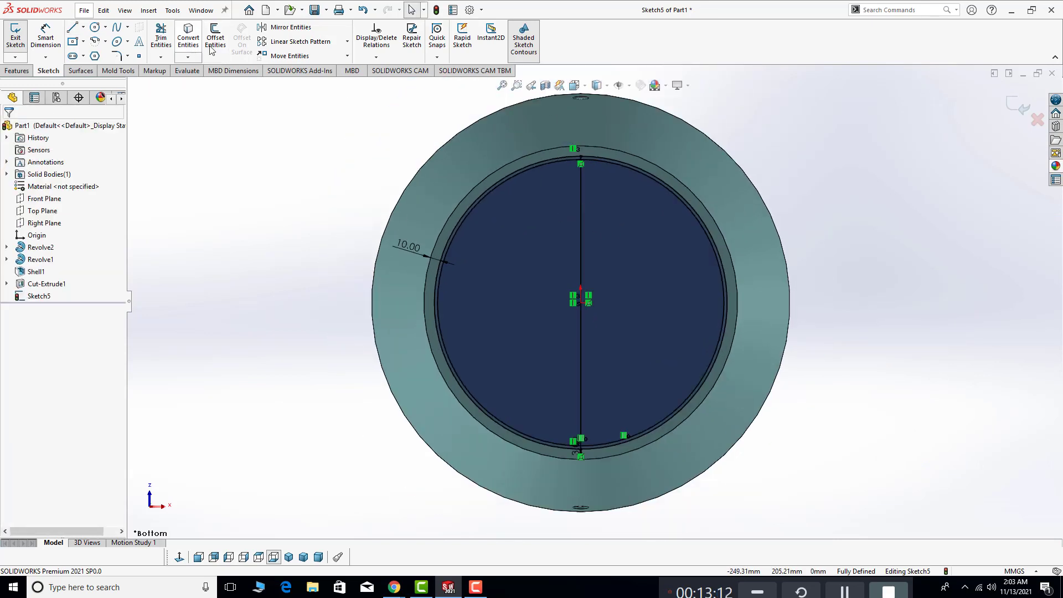
pyautogui.click(314, 44)
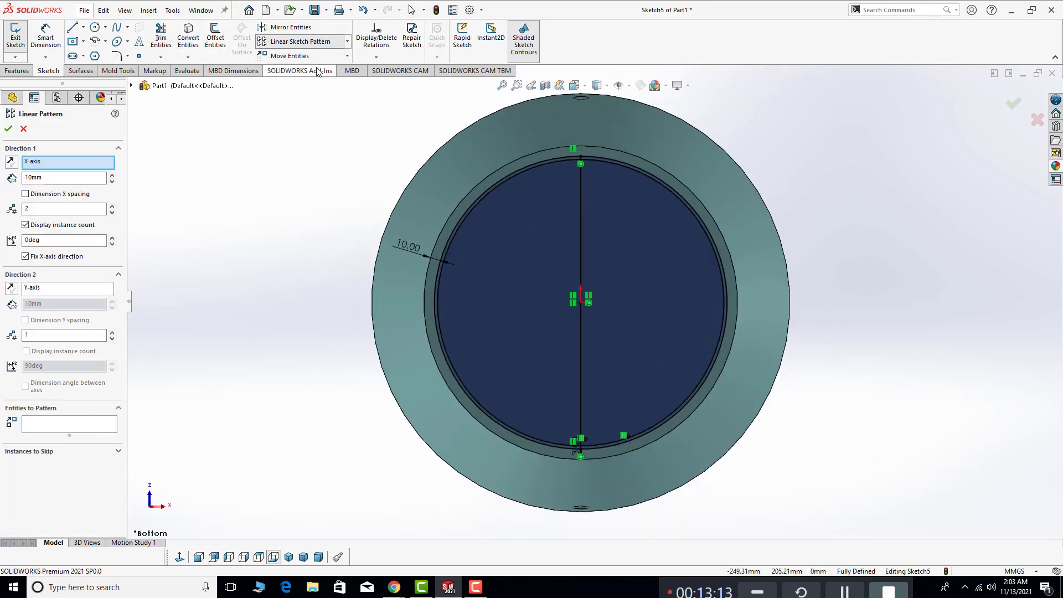
# Circularly pattern the vertical line around the circle's centre, 5 instances over 360°
pyautogui.click(347, 42)
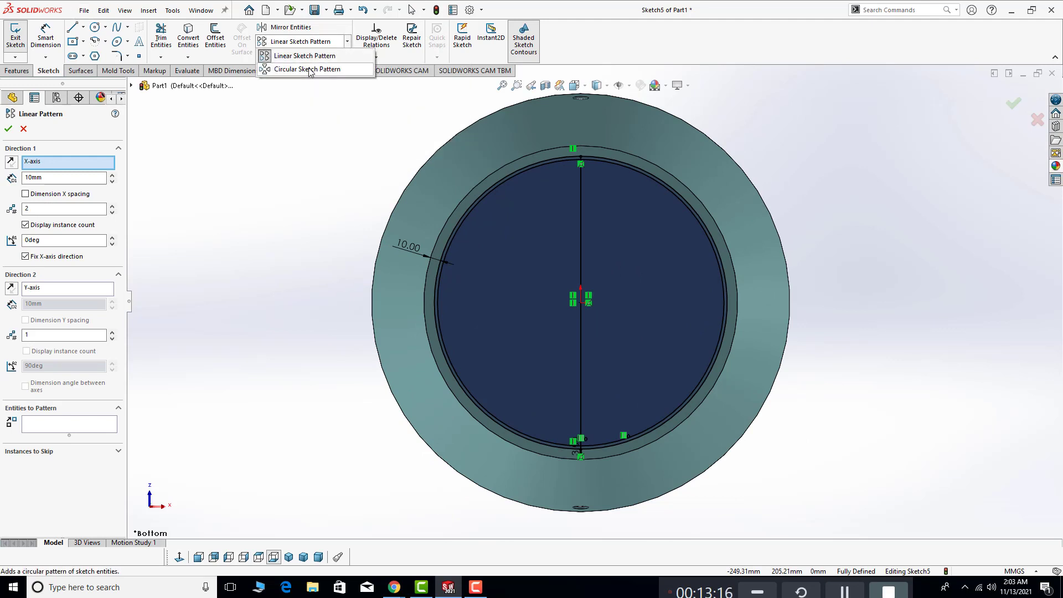
pyautogui.click(307, 70)
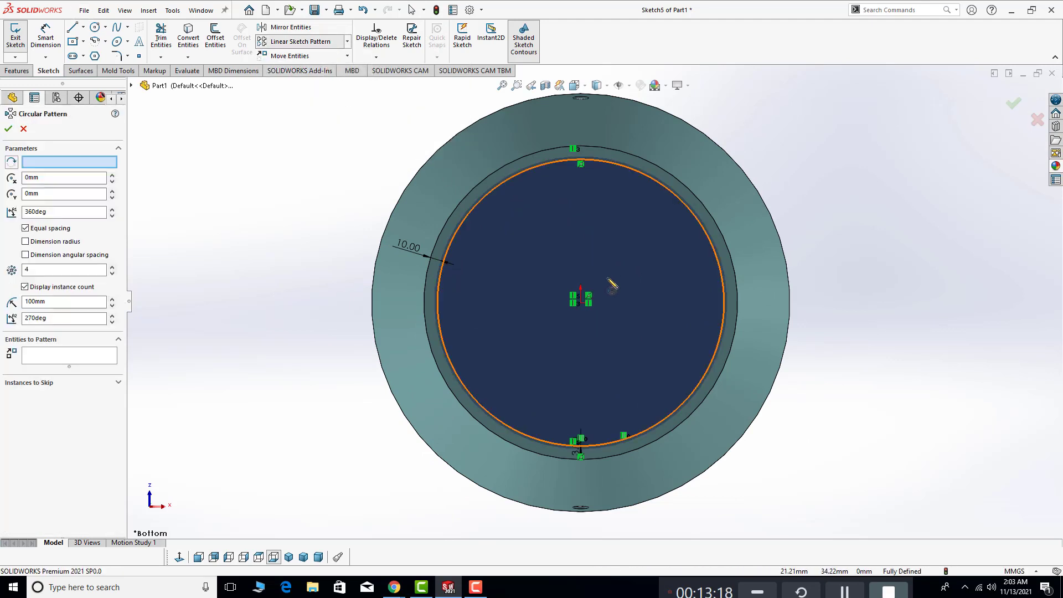
pyautogui.scroll(2, 583, 253)
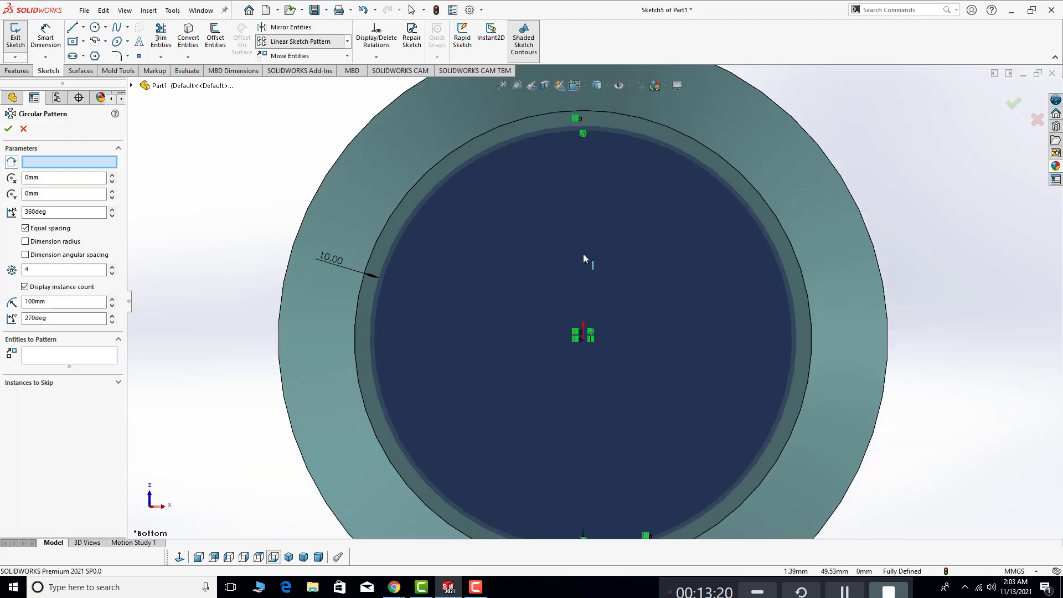
pyautogui.scroll(2, 583, 254)
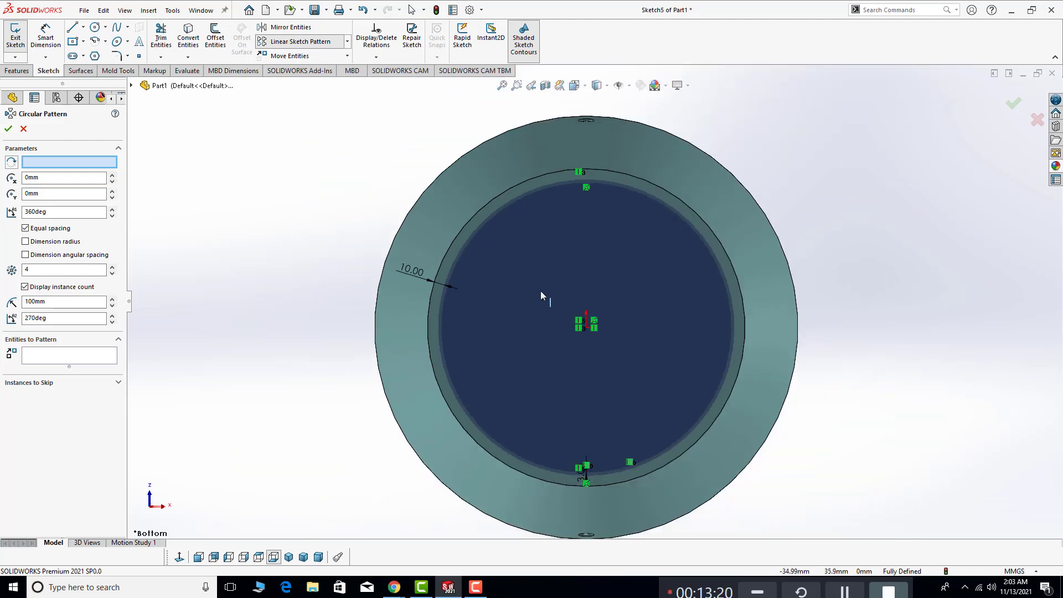
pyautogui.click(437, 275)
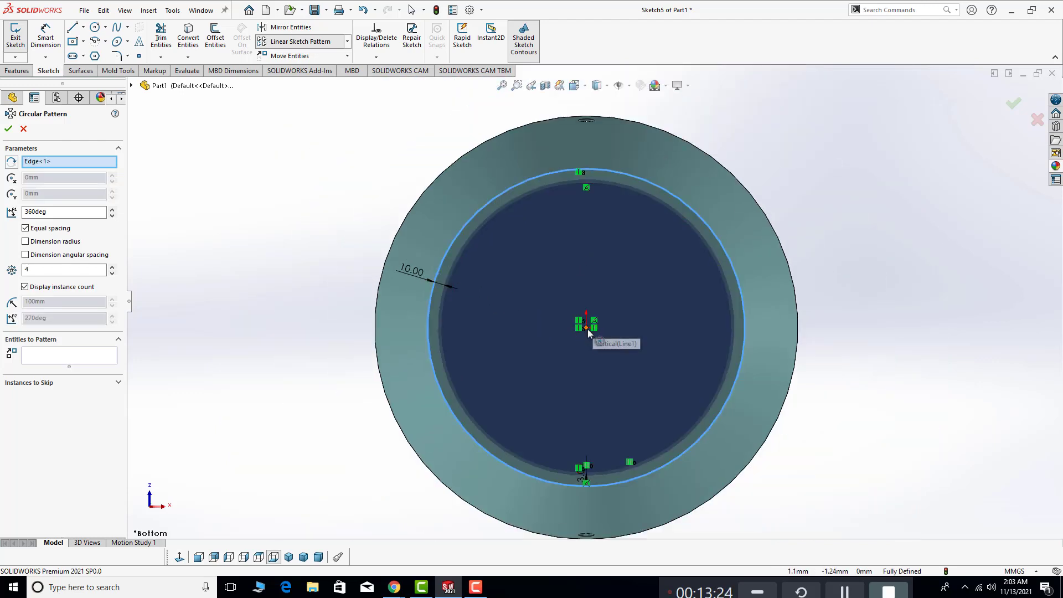
pyautogui.click(24, 127)
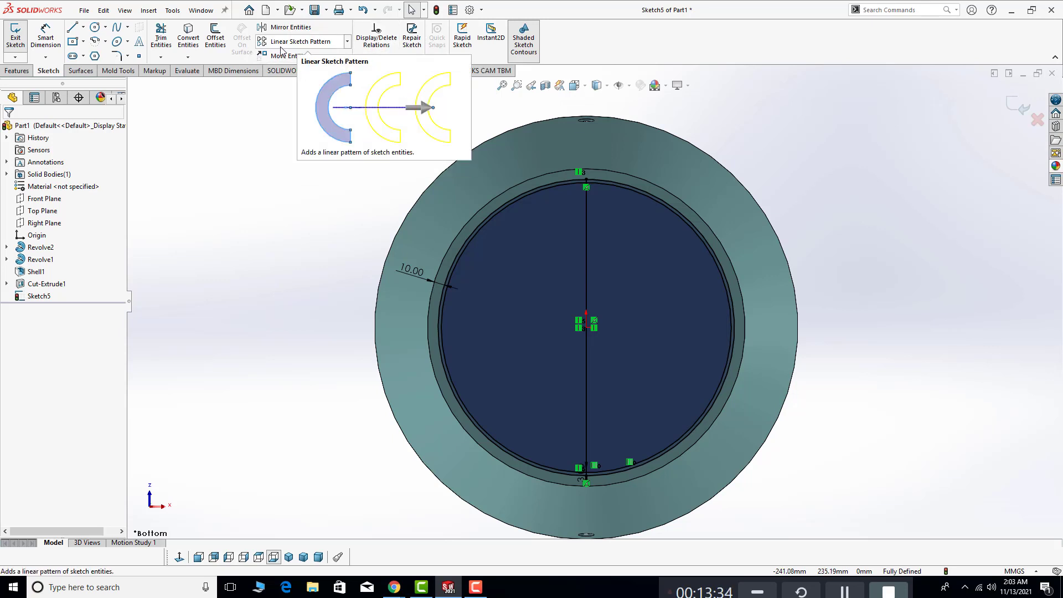
pyautogui.click(346, 42)
pyautogui.click(324, 69)
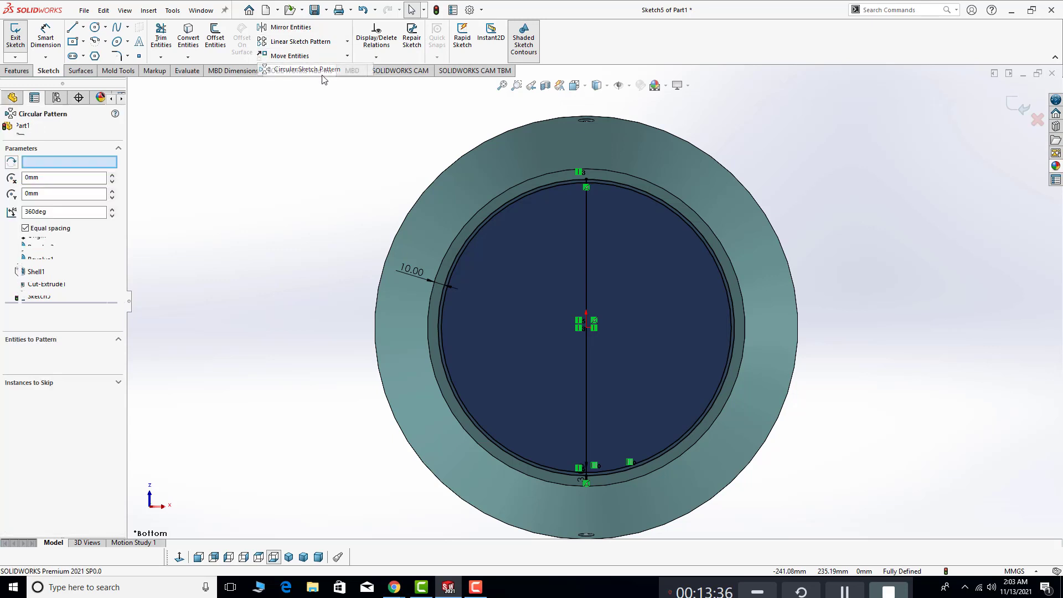
pyautogui.click(588, 241)
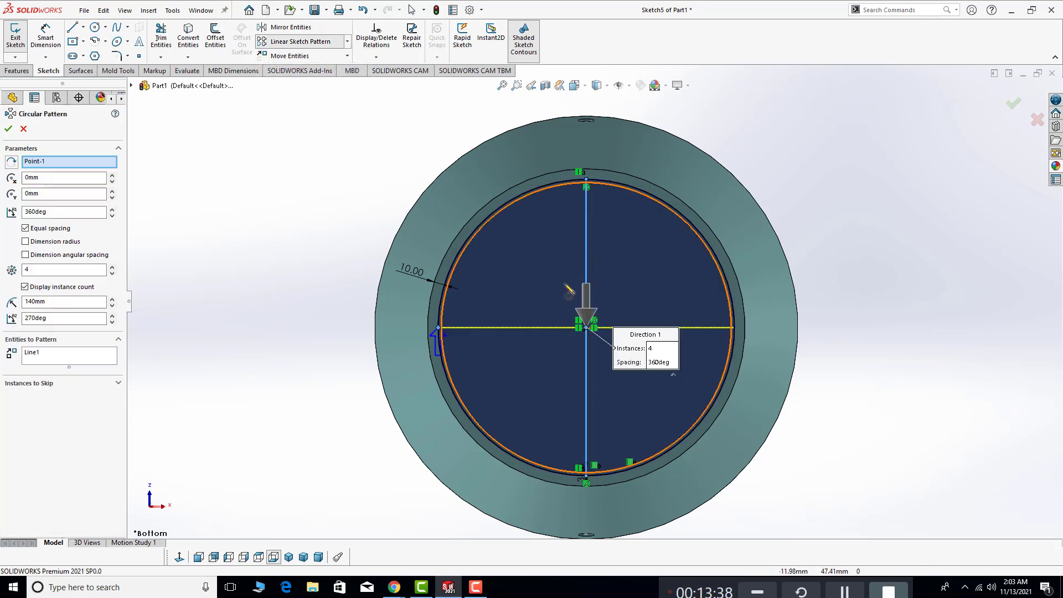
pyautogui.click(112, 267)
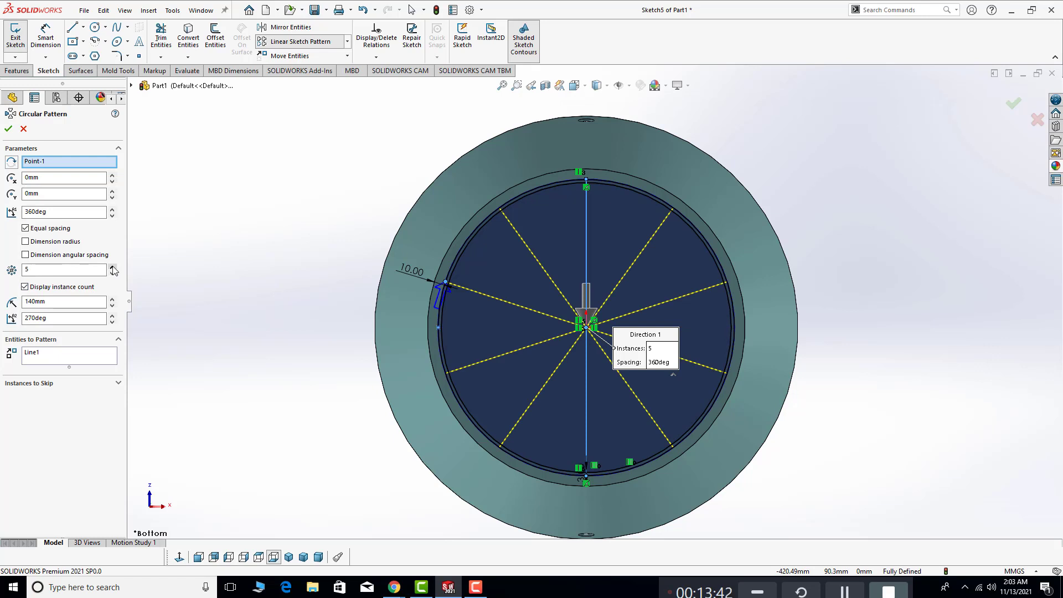
pyautogui.click(7, 130)
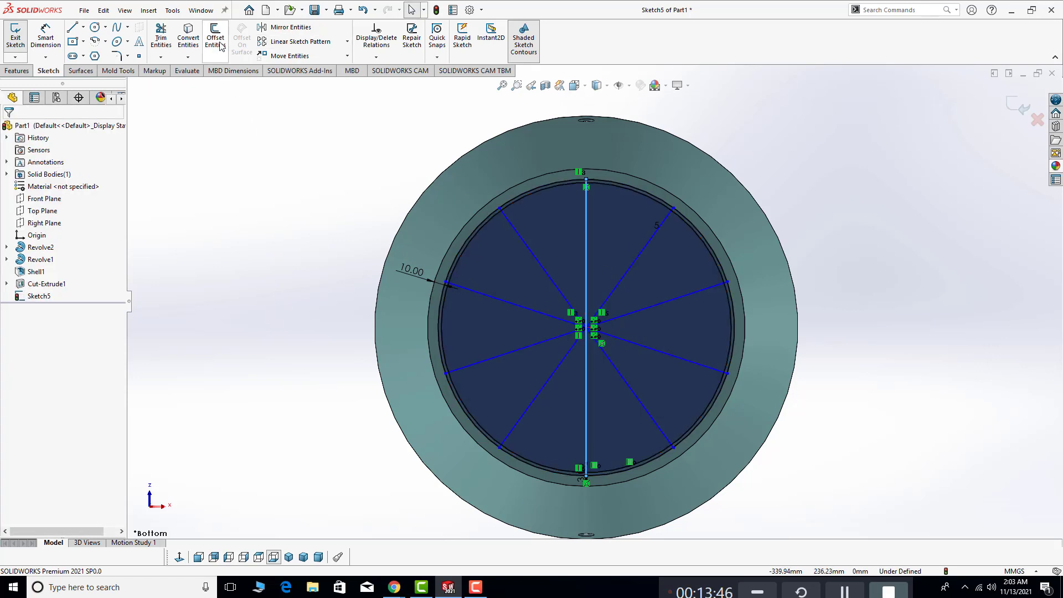
# Trim the upper vertical line segment, then undo that trim
pyautogui.click(160, 36)
pyautogui.click(583, 218)
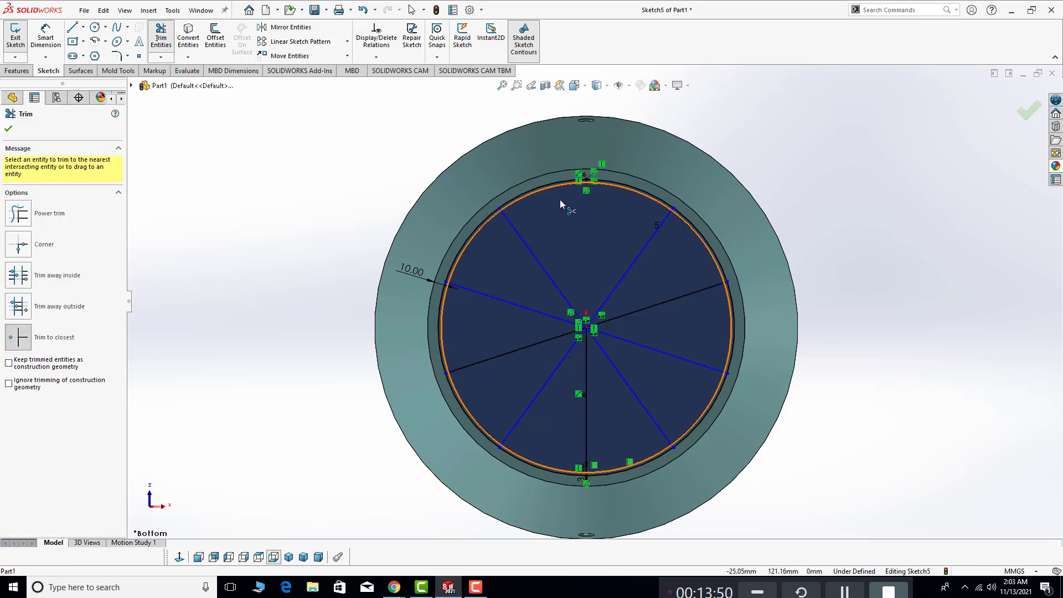
pyautogui.press('Escape')
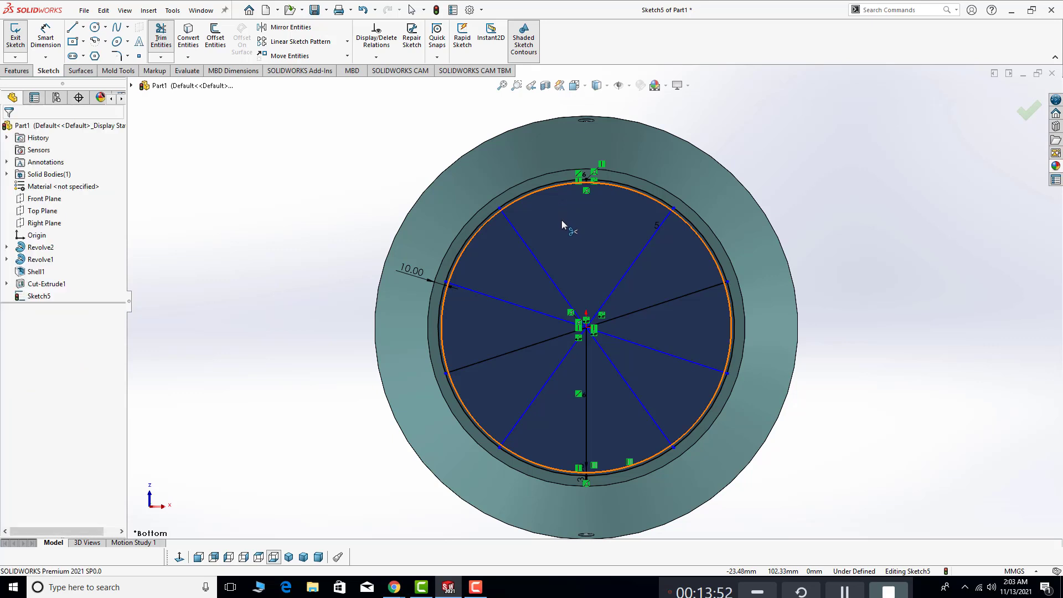
pyautogui.hotkey('ctrl', 'z')
# Trim the vertical line halves and the unwanted upper, lower and inner arc segments of the ring
pyautogui.click(160, 37)
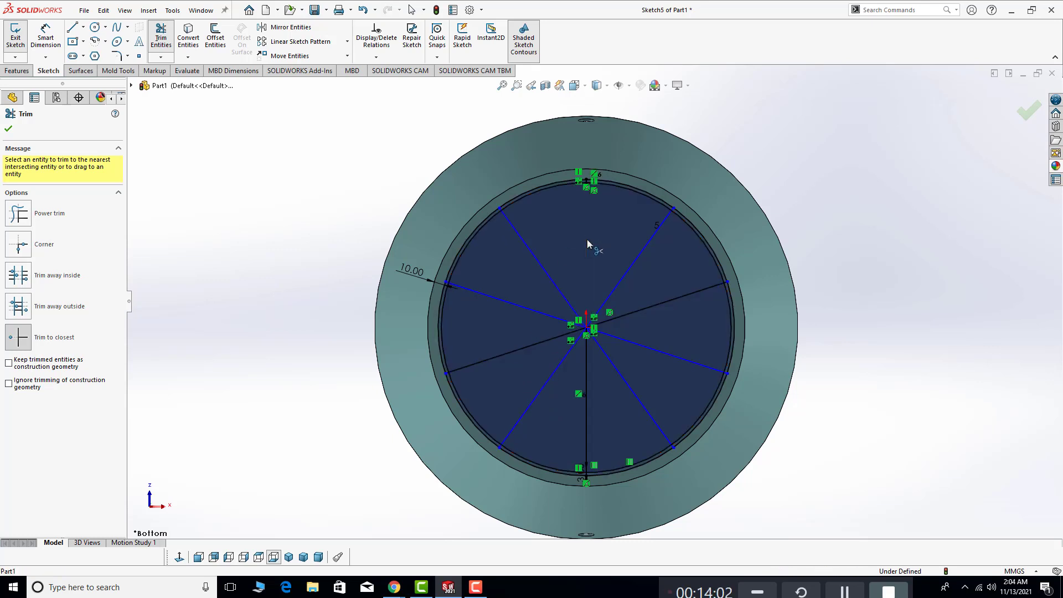
pyautogui.click(586, 238)
pyautogui.click(550, 188)
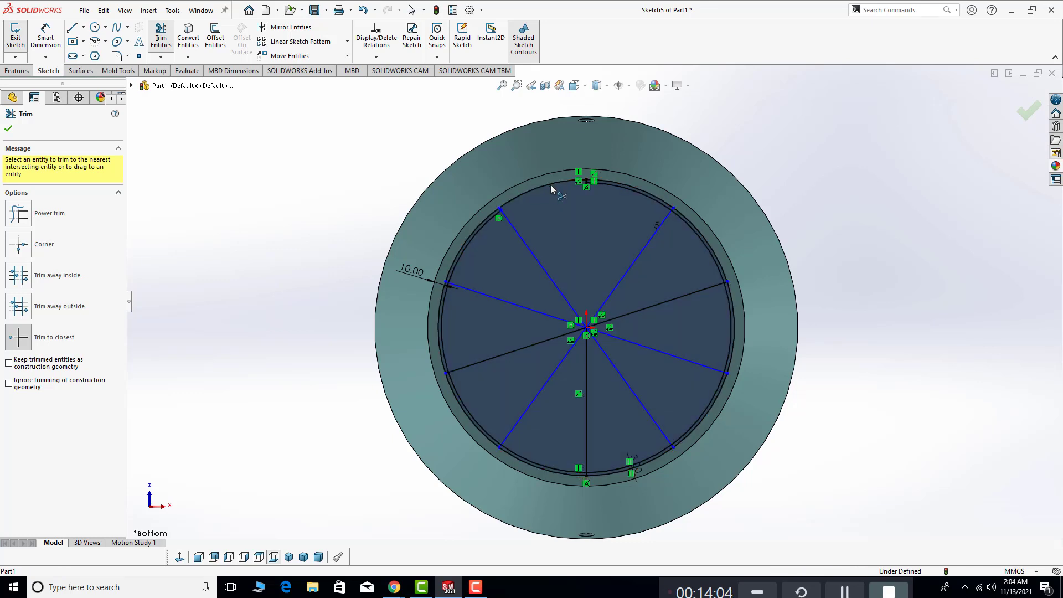
pyautogui.click(619, 185)
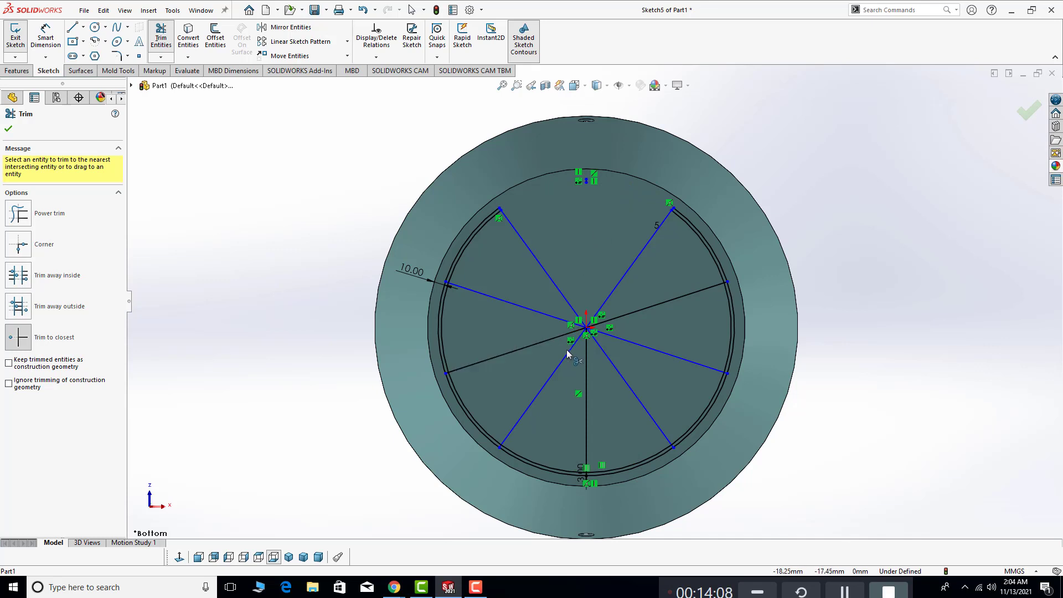
pyautogui.click(560, 474)
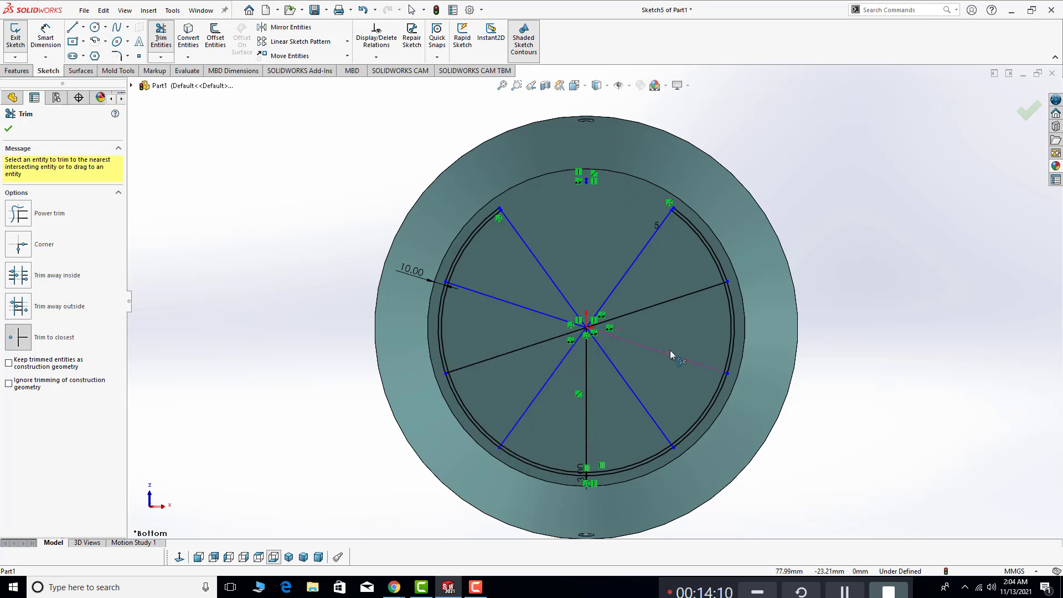
pyautogui.click(731, 331)
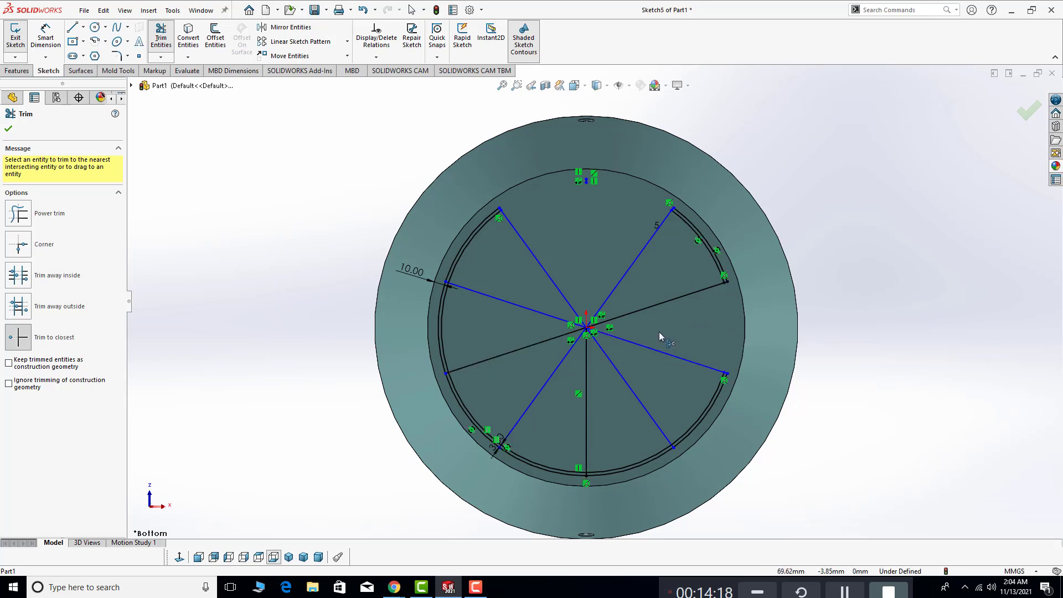
pyautogui.click(436, 336)
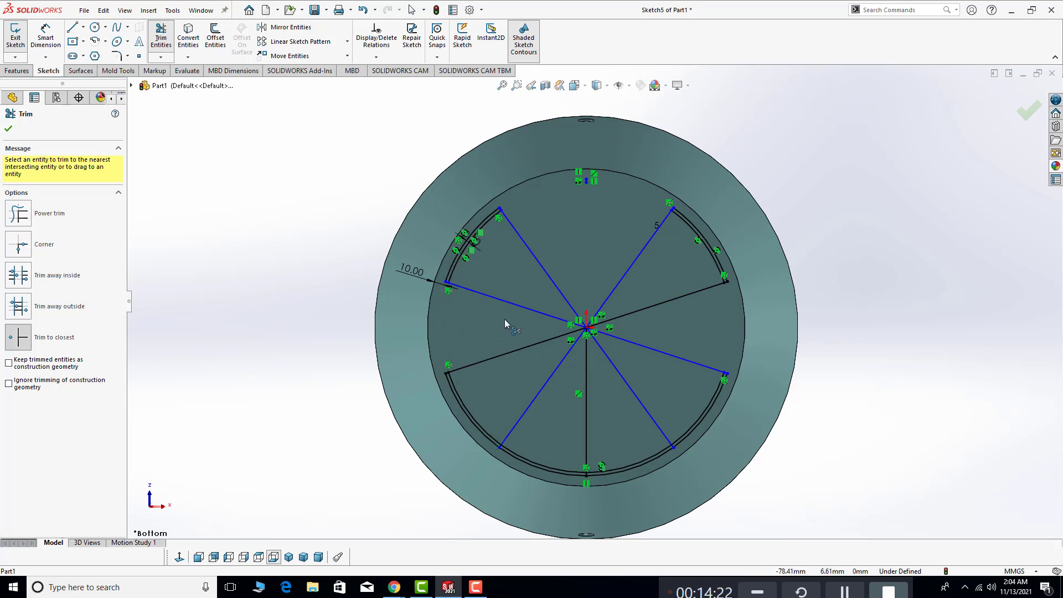
pyautogui.click(637, 464)
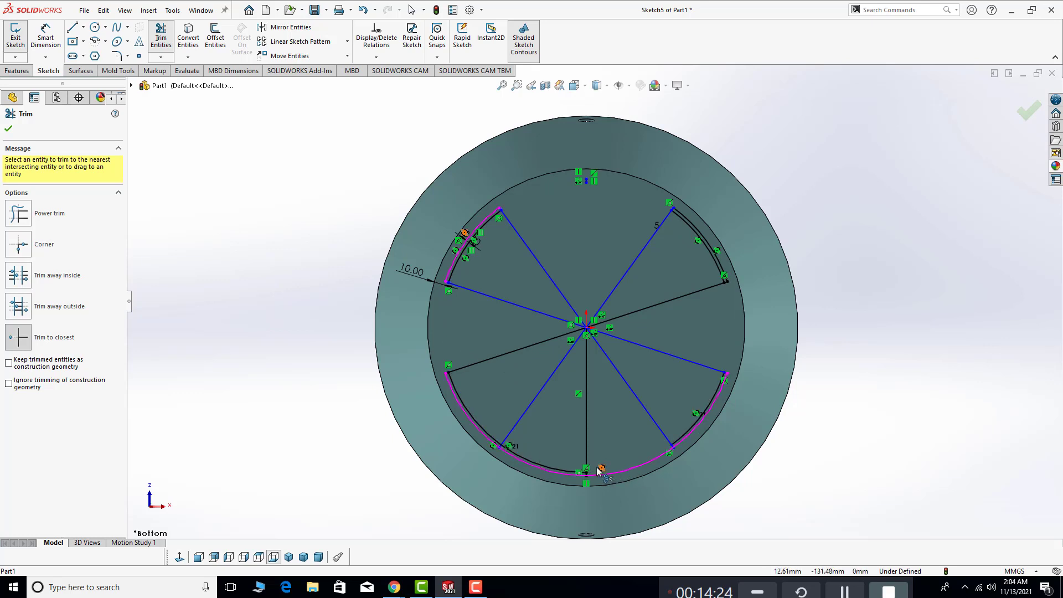
pyautogui.click(553, 465)
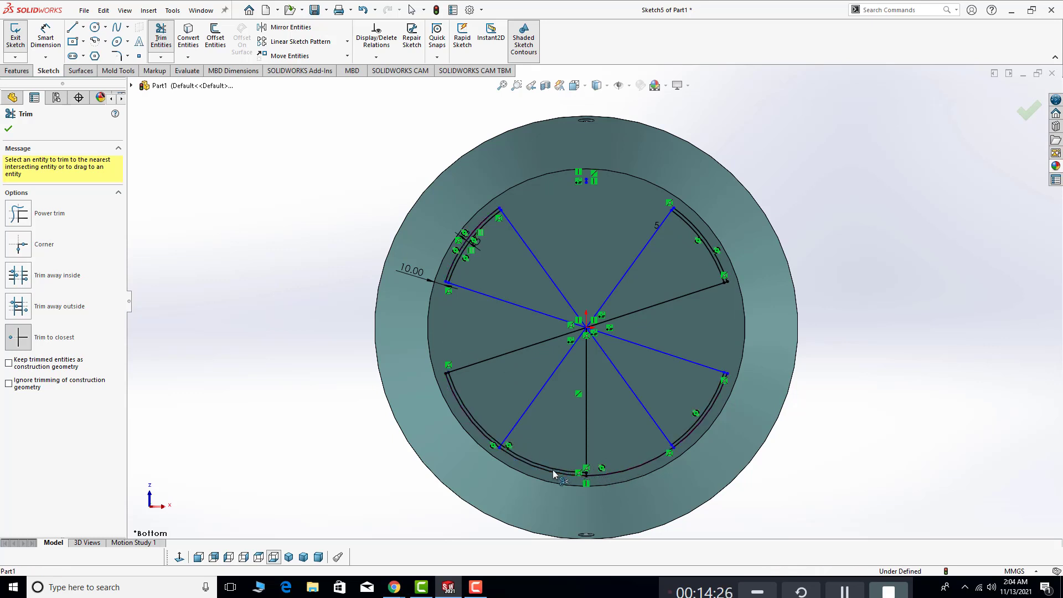
pyautogui.click(553, 469)
pyautogui.click(584, 428)
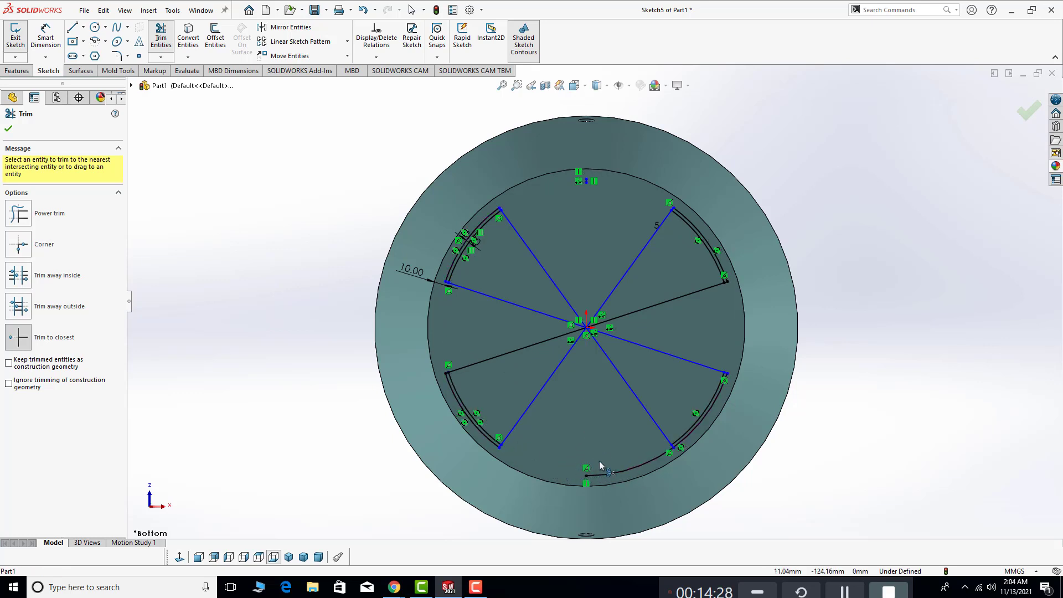
pyautogui.click(611, 473)
# Trim away all remaining radial lines, leaving four separate arc slot outlines
pyautogui.scroll(-2, 517, 237)
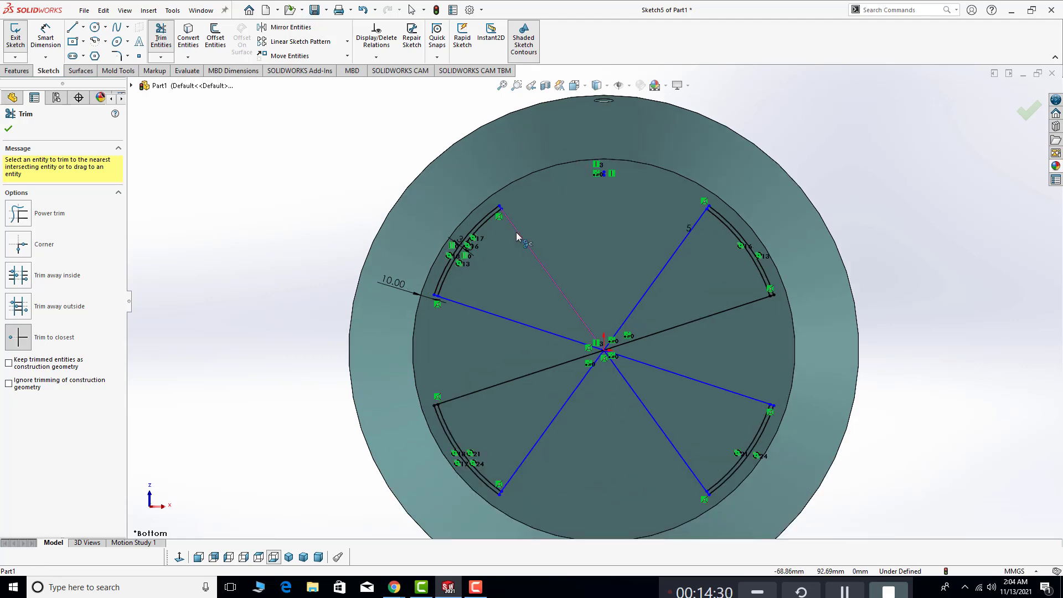
pyautogui.click(518, 237)
pyautogui.scroll(-3, 572, 191)
pyautogui.scroll(-2, 626, 207)
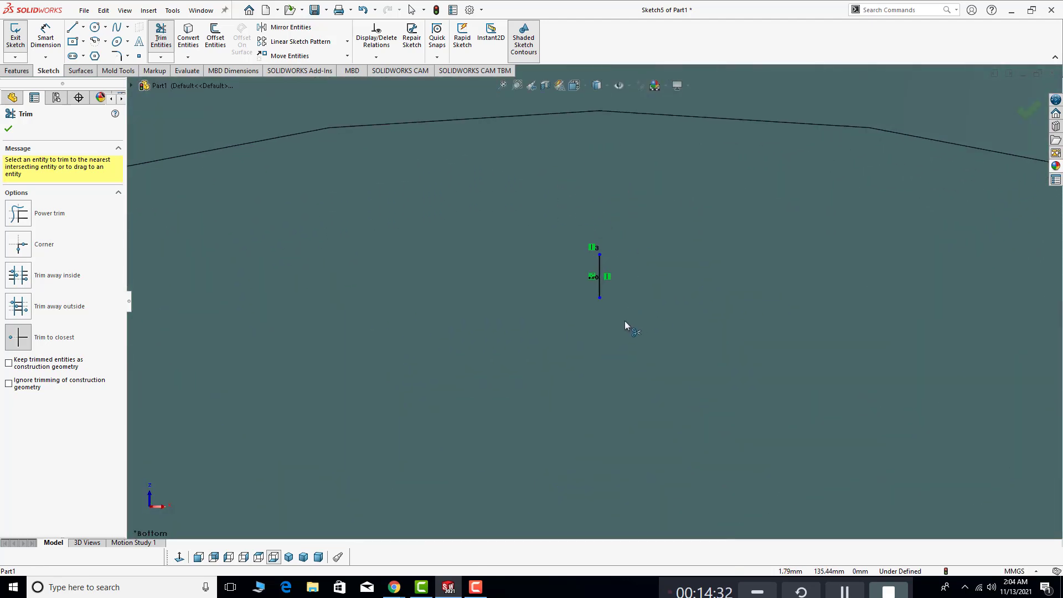
pyautogui.click(601, 272)
pyautogui.scroll(5, 589, 291)
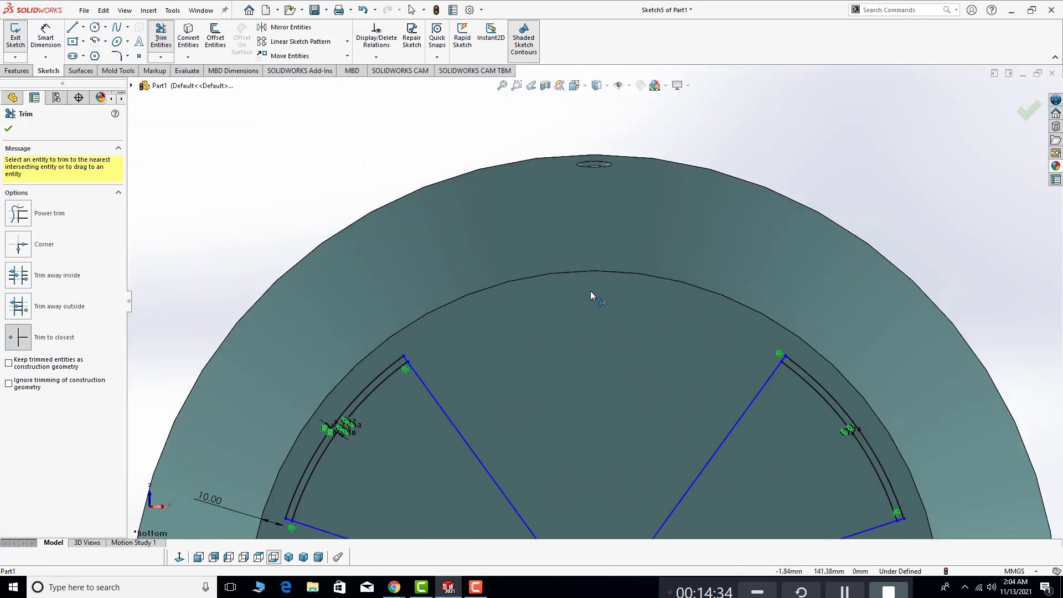
pyautogui.scroll(4, 590, 291)
pyautogui.scroll(-2, 592, 361)
pyautogui.scroll(-2, 678, 412)
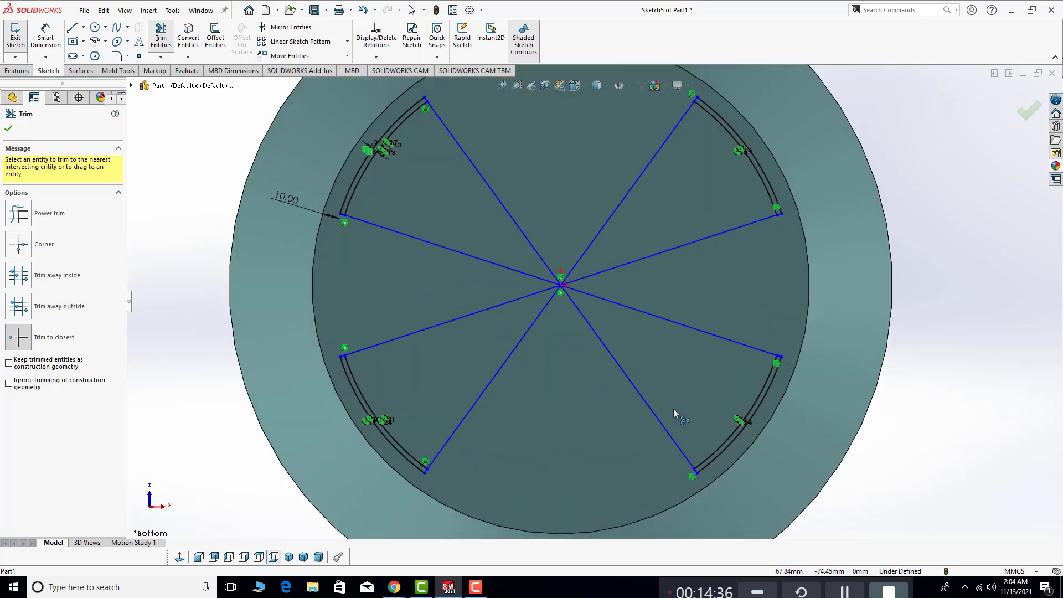
pyautogui.click(651, 401)
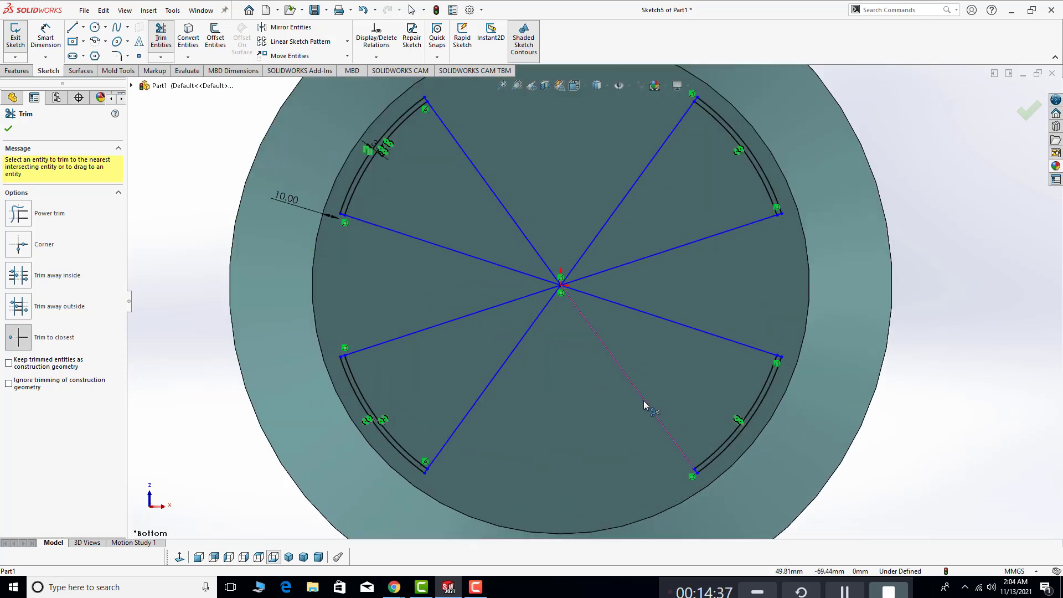
pyautogui.click(692, 329)
pyautogui.click(647, 258)
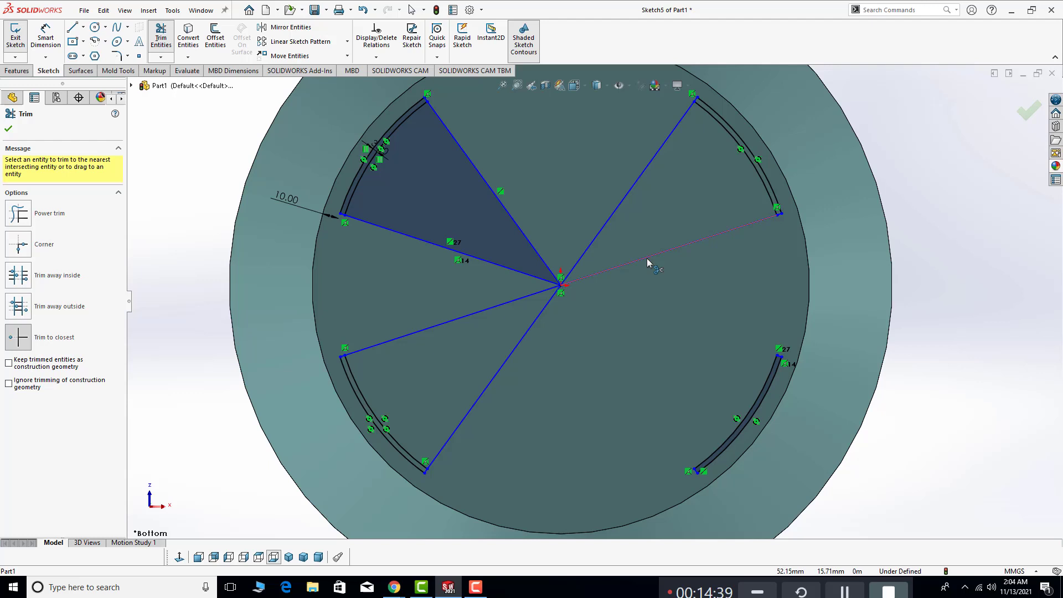
pyautogui.click(612, 221)
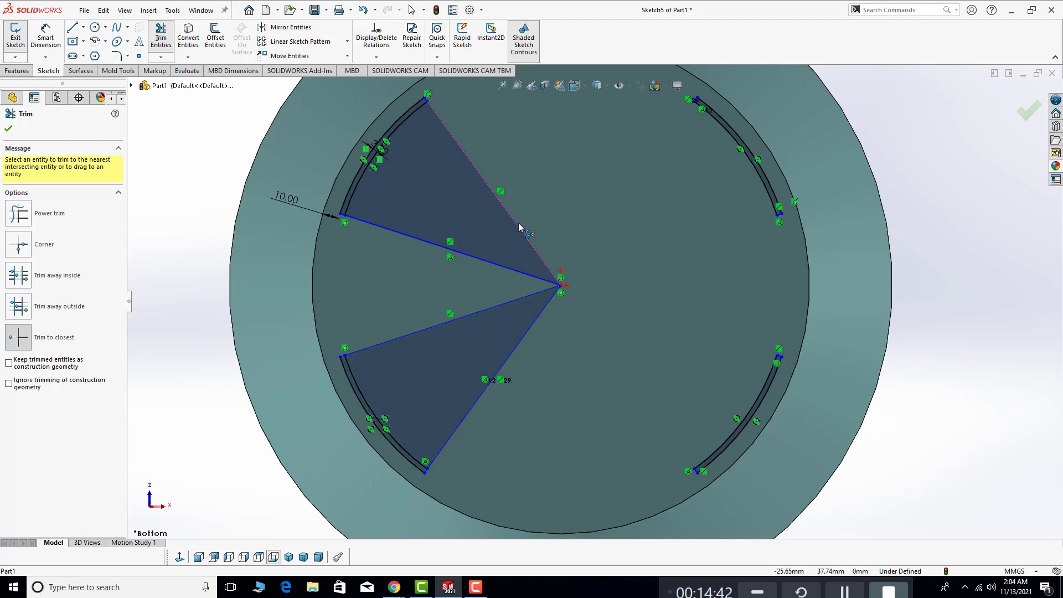
pyautogui.click(518, 226)
pyautogui.click(493, 262)
pyautogui.click(491, 308)
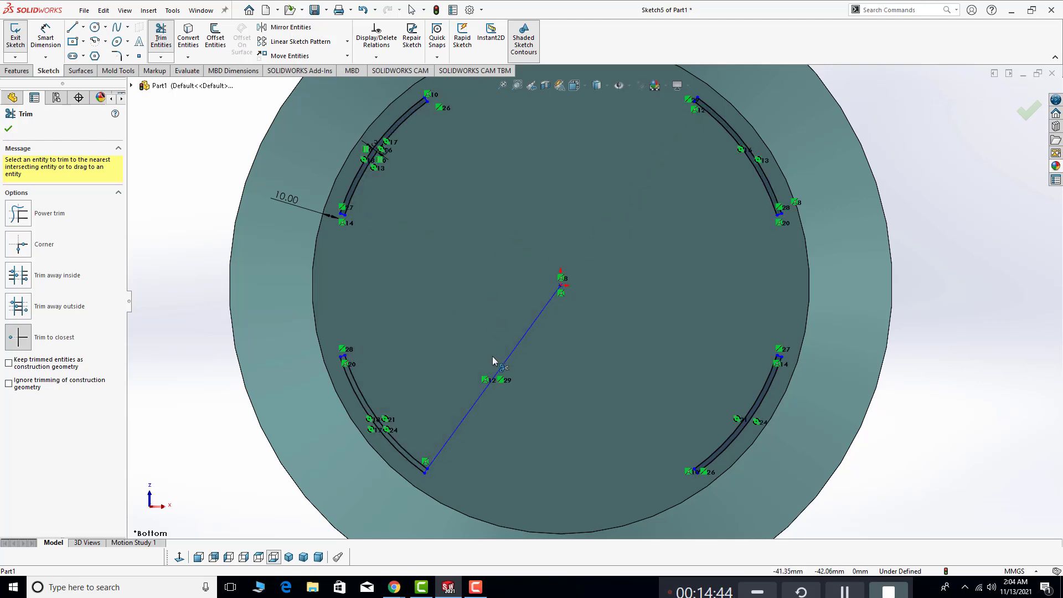
pyautogui.click(501, 375)
pyautogui.scroll(3, 504, 343)
pyautogui.moveTo(507, 326); pyautogui.dragTo(569, 352, button='middle')
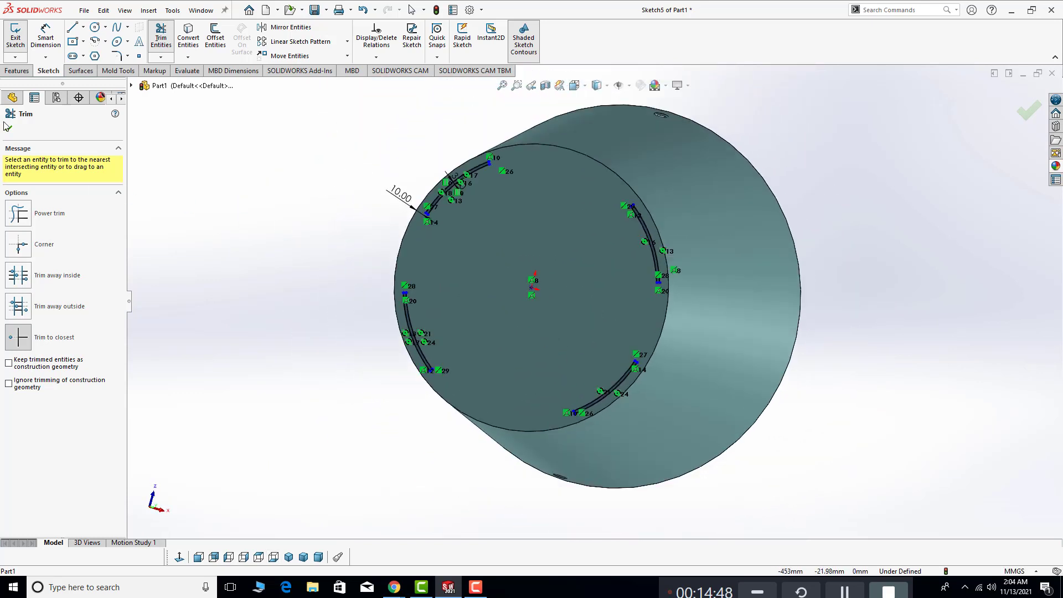
pyautogui.click(10, 131)
# Extrude the four arc slot outlines 30 mm Blind into Boss-Extrude2 and inspect the feet
pyautogui.click(17, 71)
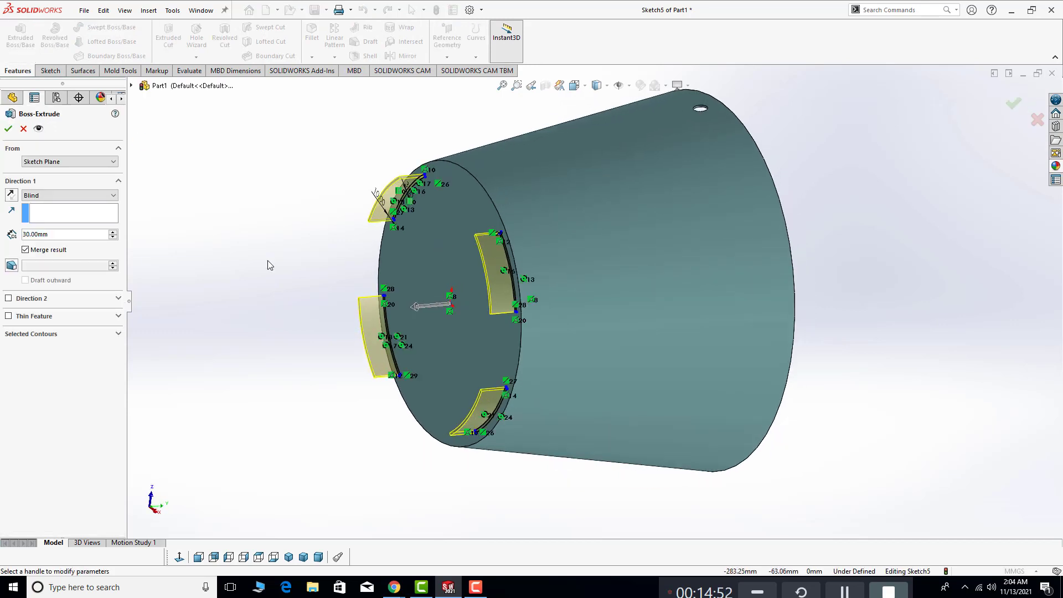
pyautogui.click(9, 131)
pyautogui.moveTo(310, 257)
pyautogui.mouseDown(button='middle')
pyautogui.moveTo(381, 178)
pyautogui.moveTo(384, 397)
pyautogui.moveTo(475, 255)
pyautogui.moveTo(363, 330)
pyautogui.moveTo(386, 275)
pyautogui.moveTo(394, 328)
pyautogui.moveTo(566, 363)
pyautogui.moveTo(582, 413)
pyautogui.moveTo(602, 284)
pyautogui.moveTo(582, 387)
pyautogui.moveTo(586, 374)
pyautogui.moveTo(472, 364)
pyautogui.moveTo(671, 356)
pyautogui.moveTo(554, 310)
pyautogui.moveTo(510, 279)
pyautogui.mouseUp(button='middle')
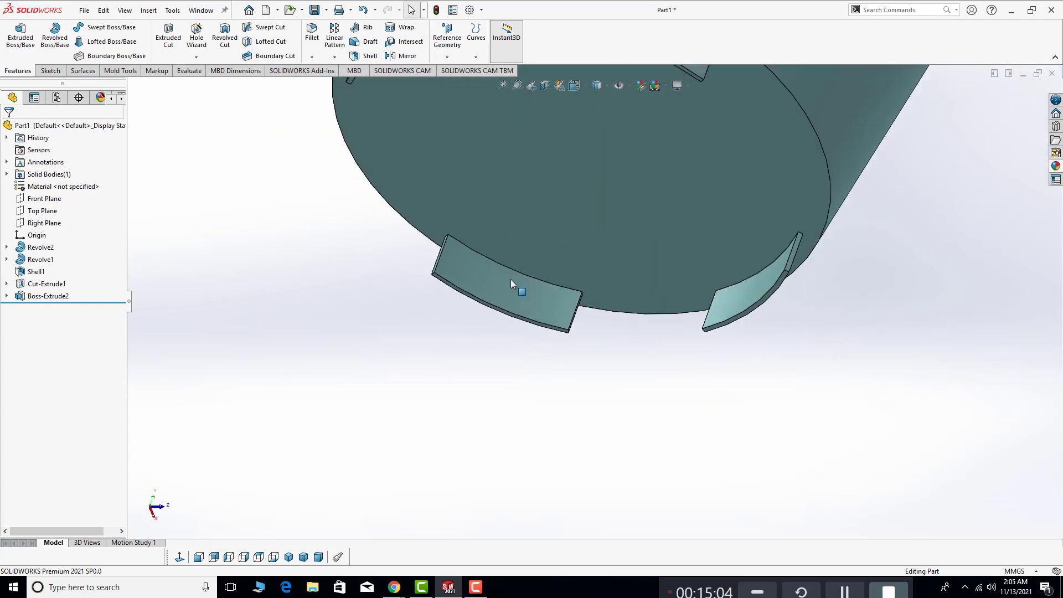
pyautogui.scroll(-2, 510, 279)
pyautogui.scroll(-2, 497, 280)
pyautogui.scroll(-2, 525, 274)
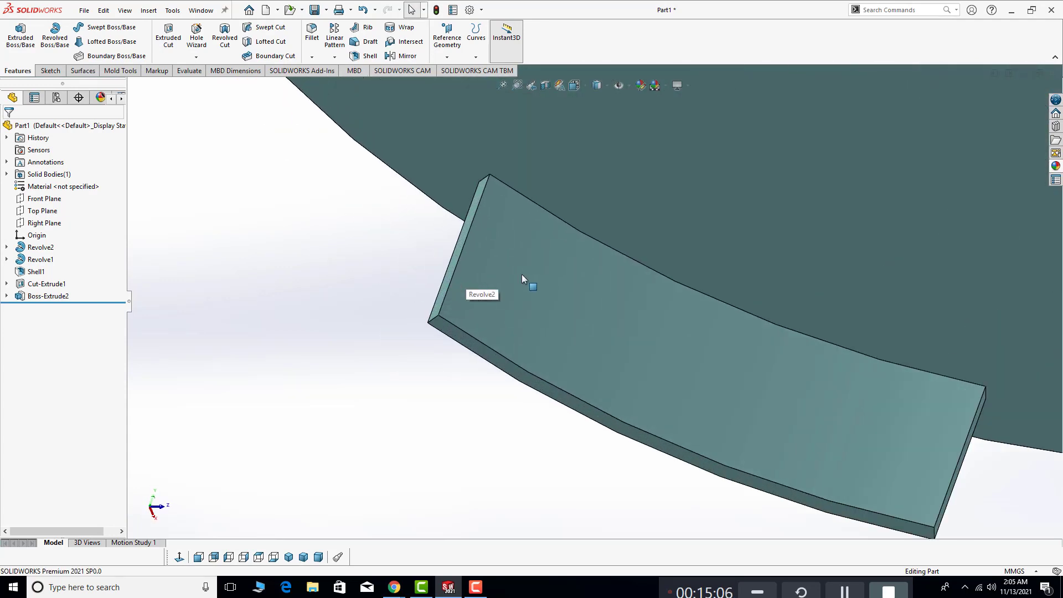
pyautogui.scroll(2, 522, 274)
pyautogui.scroll(2, 509, 291)
pyautogui.scroll(2, 463, 228)
pyautogui.scroll(2, 432, 210)
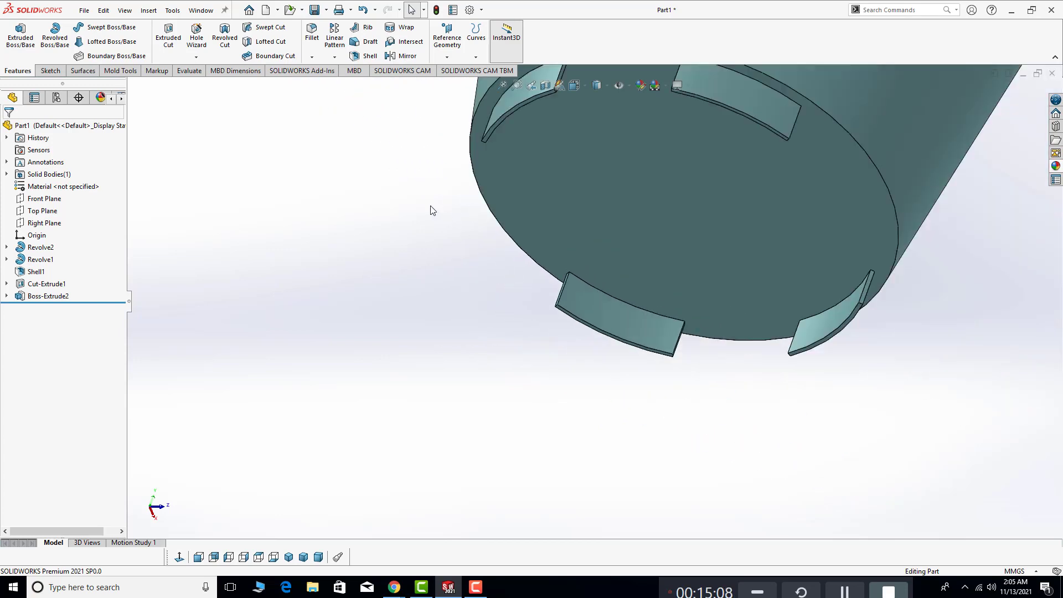
pyautogui.moveTo(432, 210); pyautogui.dragTo(629, 155, button='middle')
pyautogui.scroll(-2, 629, 157)
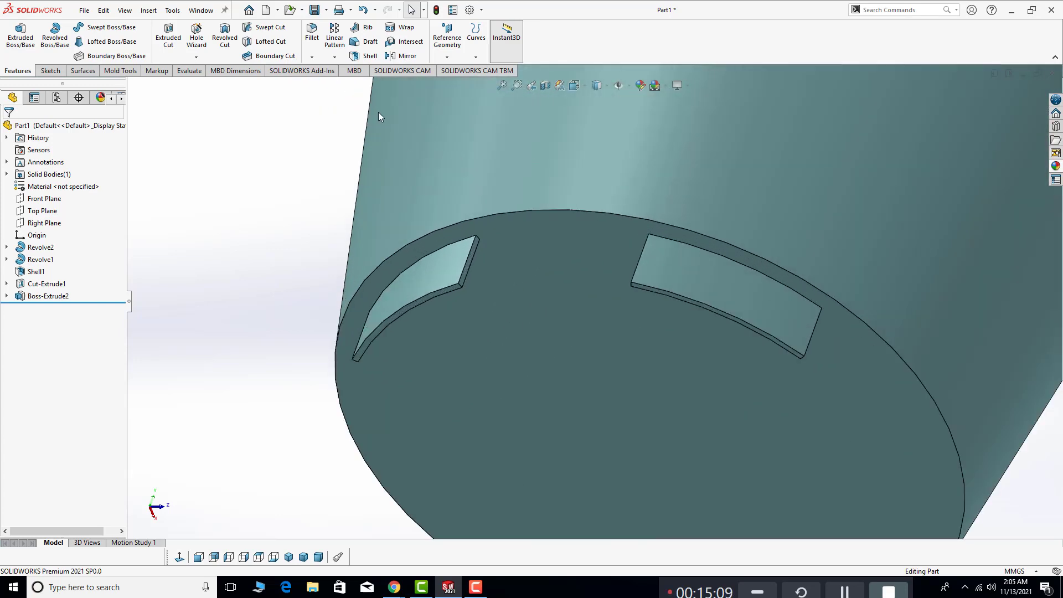
# Start a fillet and select the first three edges of the curved feet
pyautogui.click(308, 35)
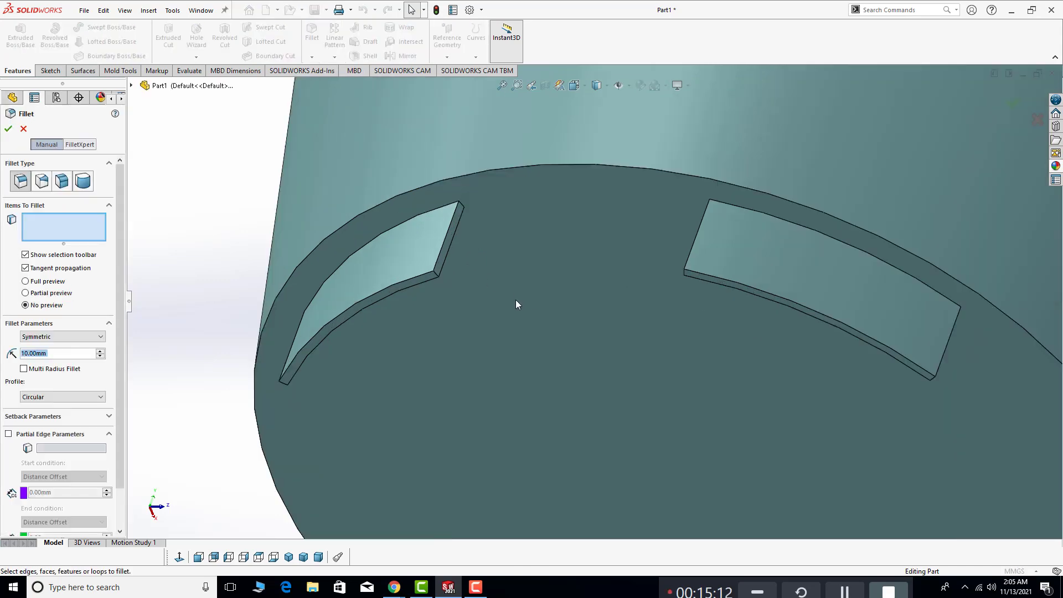
pyautogui.click(443, 274)
pyautogui.scroll(2, 365, 367)
pyautogui.moveTo(364, 368); pyautogui.dragTo(443, 289, button='middle')
pyautogui.scroll(-3, 443, 289)
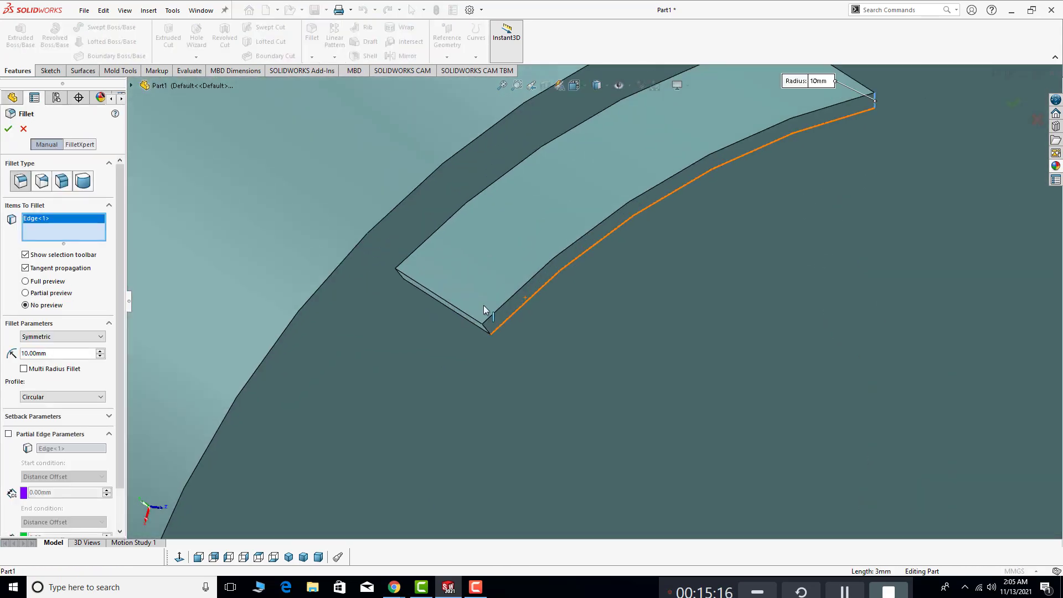
pyautogui.scroll(-2, 486, 309)
pyautogui.click(521, 380)
pyautogui.scroll(3, 488, 357)
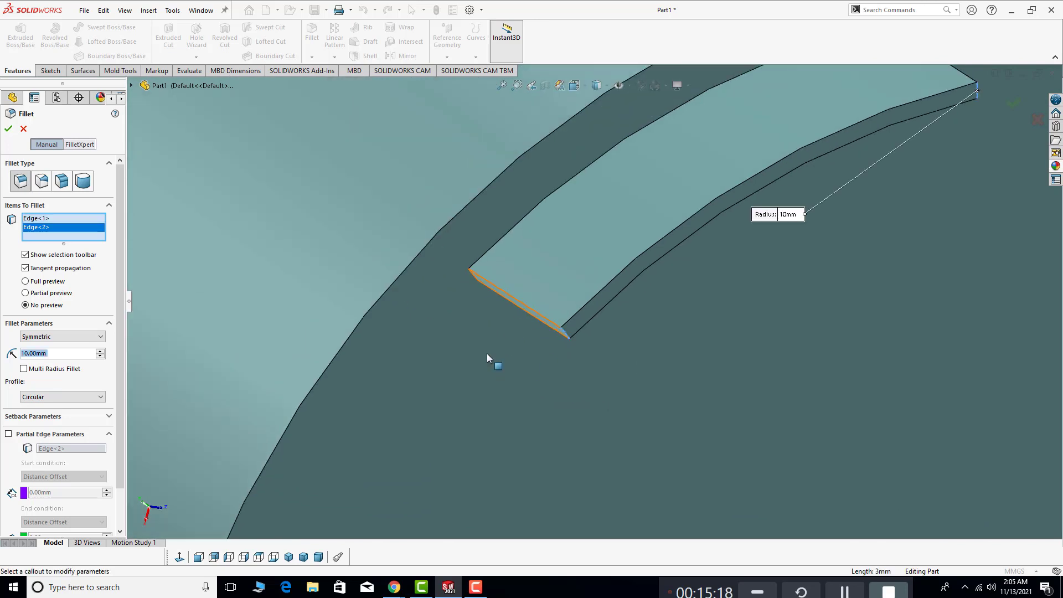
pyautogui.scroll(2, 489, 354)
pyautogui.moveTo(489, 354); pyautogui.dragTo(765, 264, button='middle')
pyautogui.scroll(-4, 661, 260)
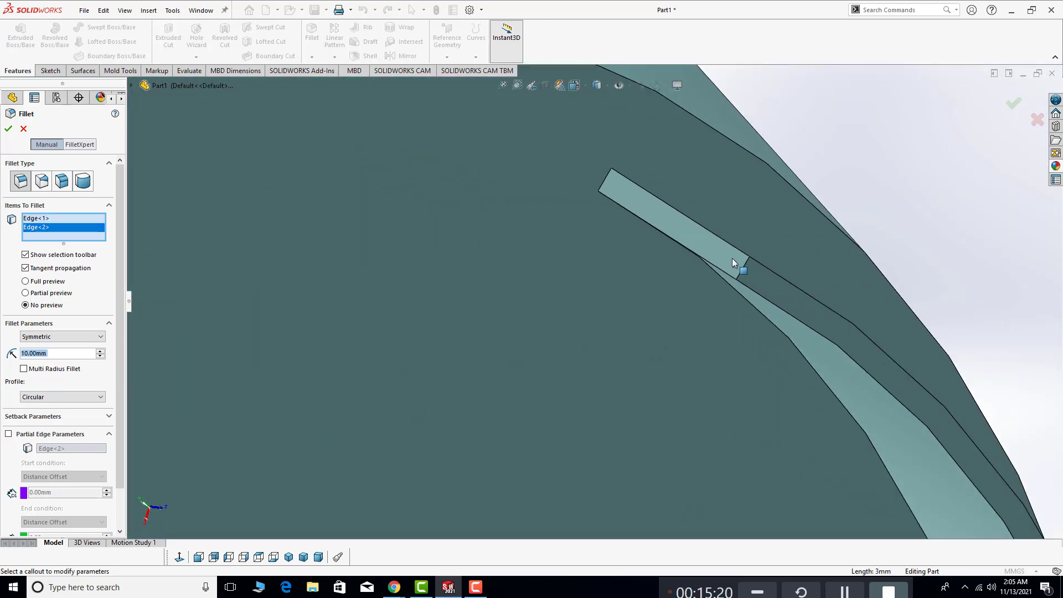
pyautogui.click(745, 272)
# Add the fourth, fifth and sixth foot edges to the fillet selection
pyautogui.scroll(3, 669, 299)
pyautogui.scroll(2, 717, 404)
pyautogui.moveTo(717, 403); pyautogui.dragTo(649, 336, button='middle')
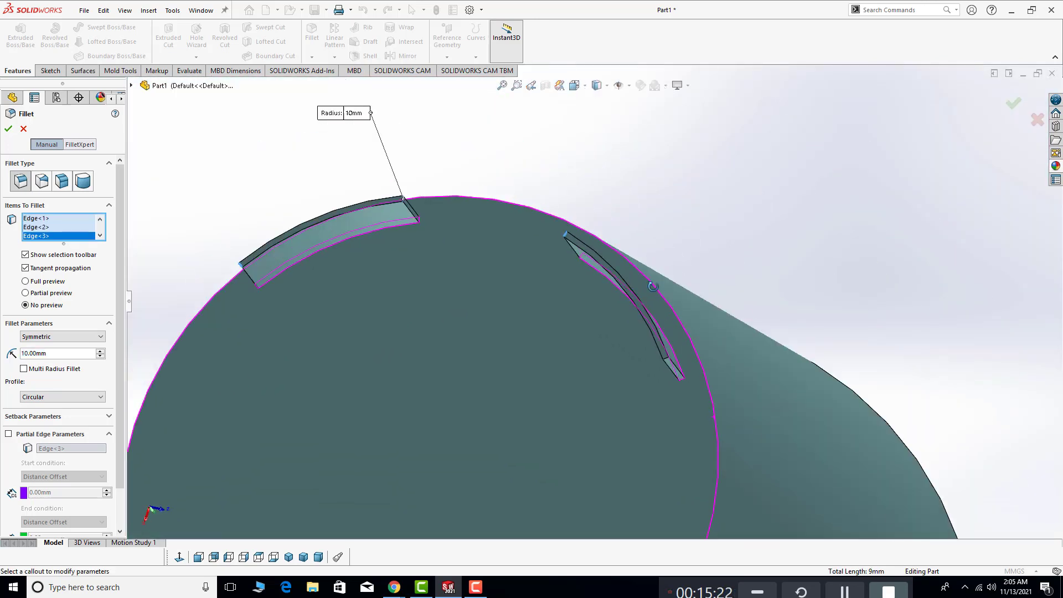
pyautogui.scroll(-2, 649, 336)
pyautogui.scroll(2, 622, 256)
pyautogui.moveTo(612, 244); pyautogui.dragTo(616, 242, button='middle')
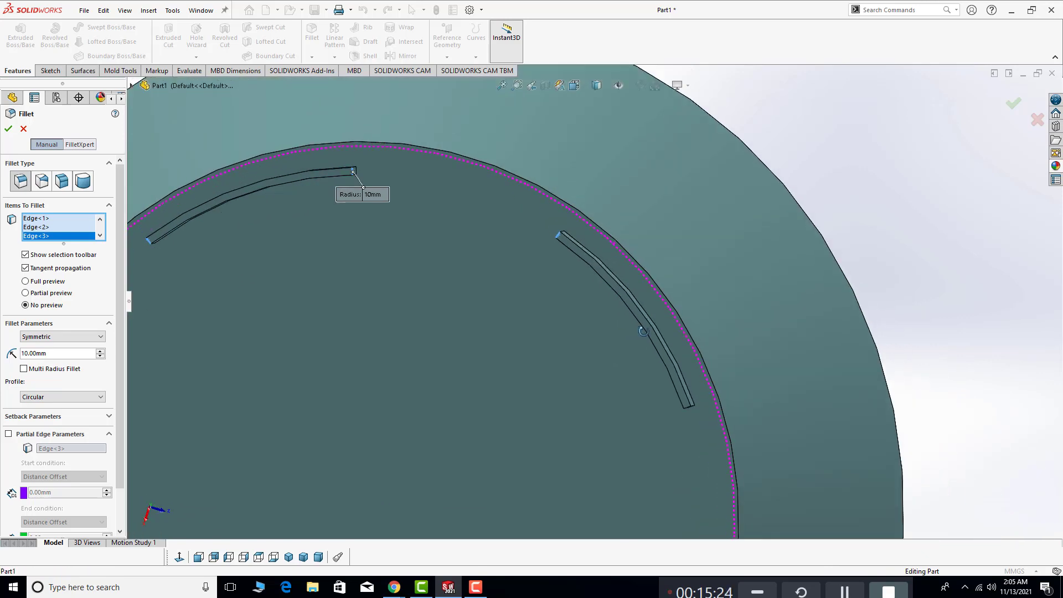
pyautogui.scroll(-4, 636, 316)
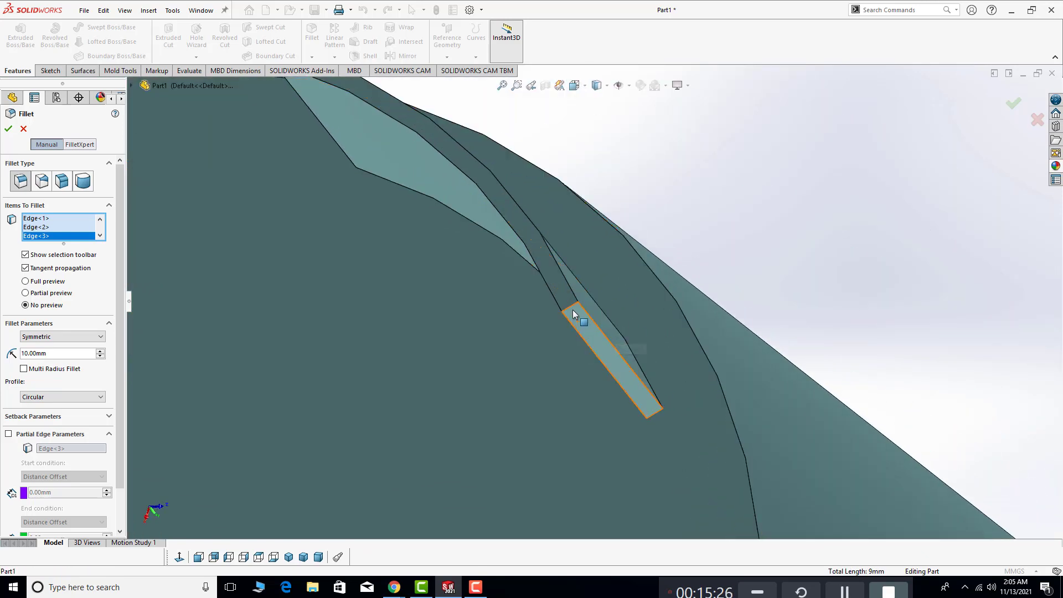
pyautogui.click(572, 309)
pyautogui.scroll(3, 575, 335)
pyautogui.scroll(2, 575, 335)
pyautogui.scroll(-3, 560, 337)
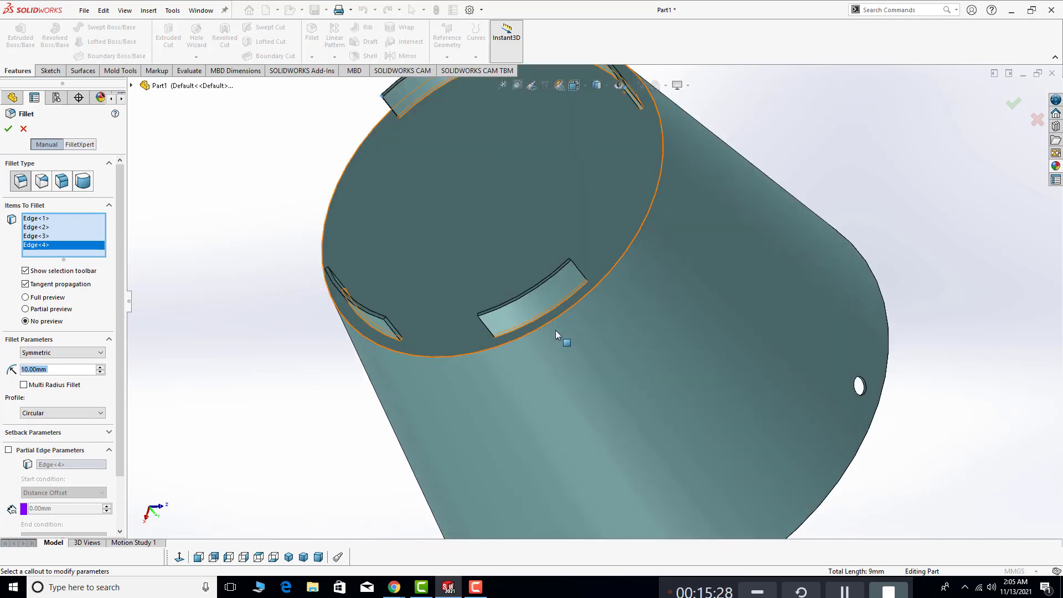
pyautogui.scroll(-2, 607, 282)
pyautogui.scroll(3, 608, 282)
pyautogui.scroll(2, 581, 351)
pyautogui.scroll(-3, 581, 356)
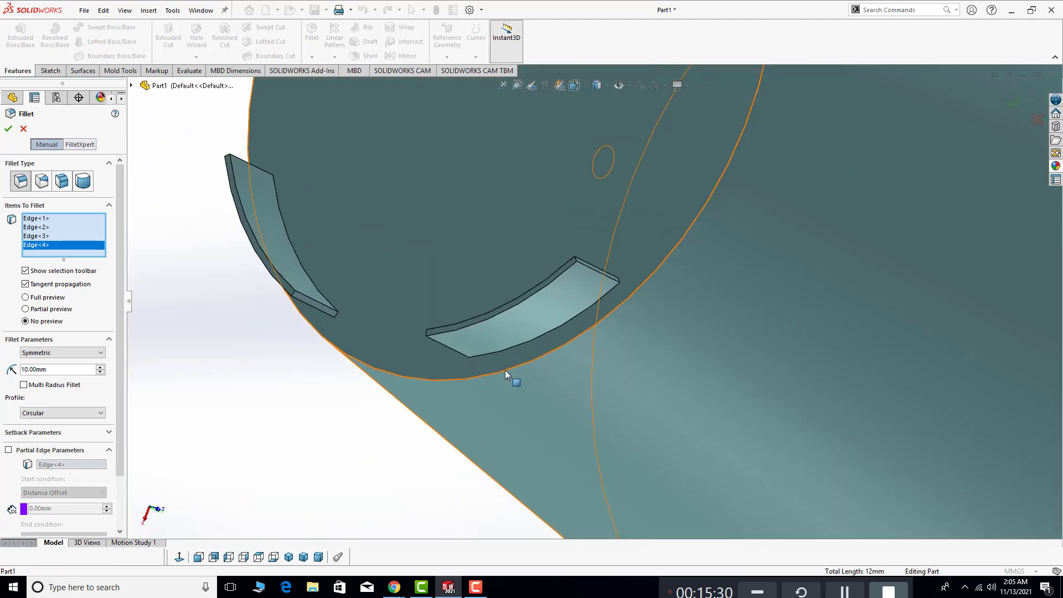
pyautogui.scroll(-3, 509, 373)
pyautogui.scroll(1, 512, 340)
pyautogui.click(520, 346)
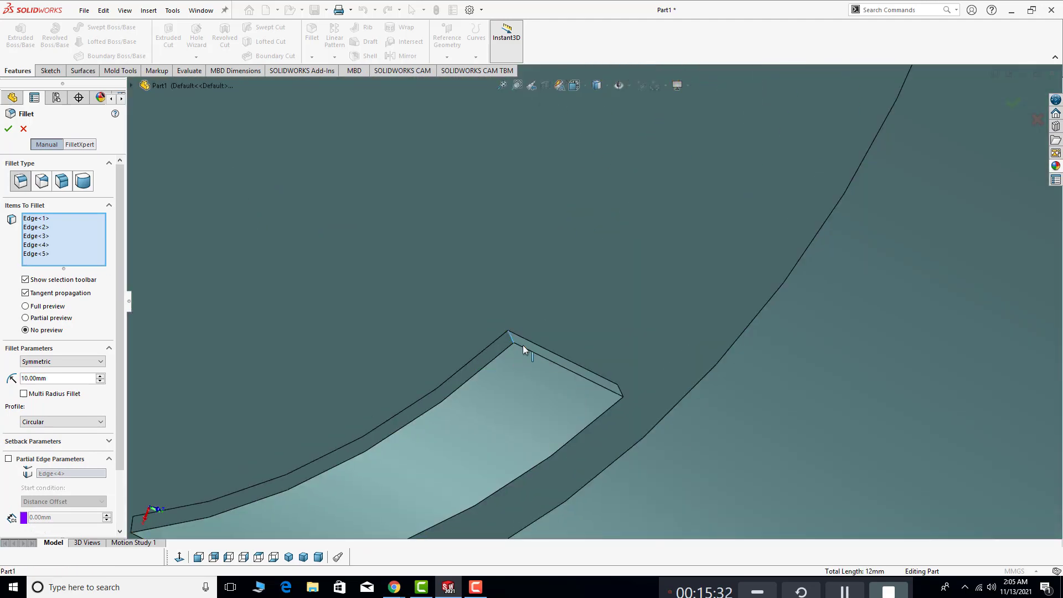
pyautogui.scroll(3, 609, 299)
pyautogui.scroll(-2, 457, 325)
pyautogui.scroll(-3, 563, 351)
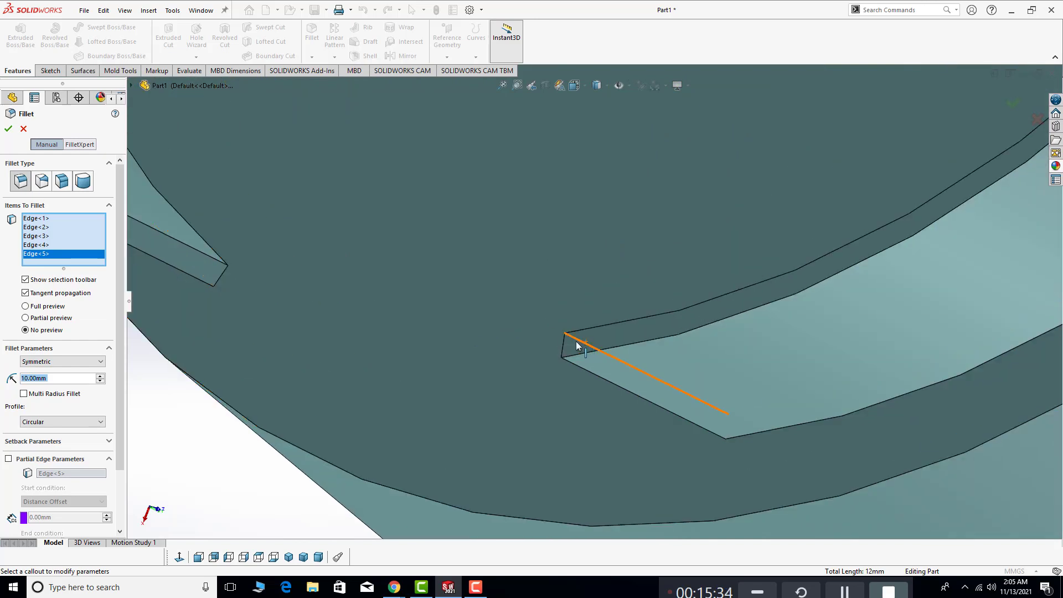
pyautogui.click(565, 349)
# Add the last two foot edges and apply the fillet with a 5 mm radius
pyautogui.scroll(3, 609, 349)
pyautogui.scroll(2, 420, 218)
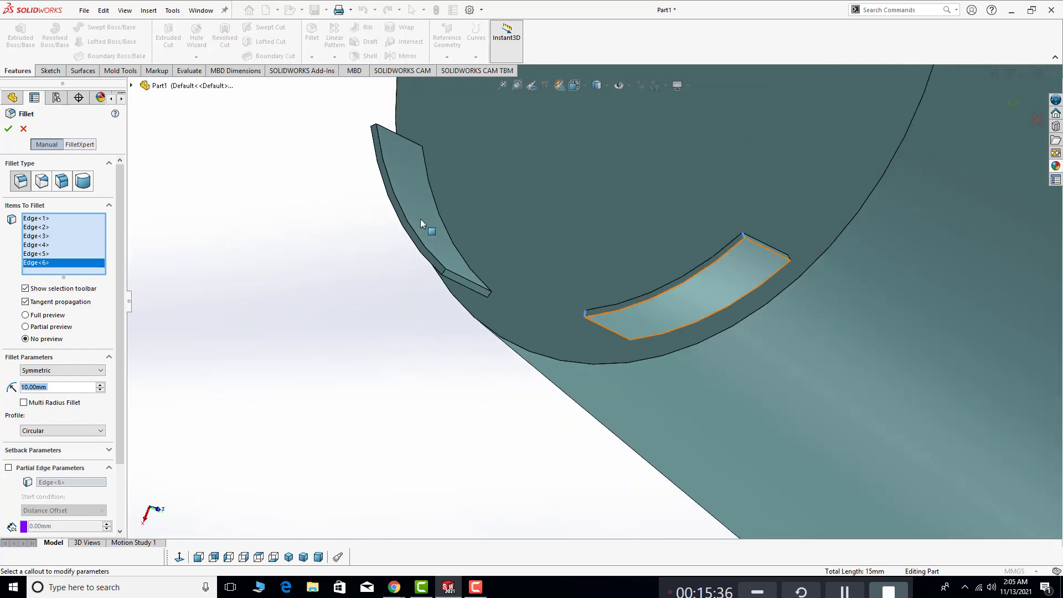
pyautogui.scroll(-5, 598, 433)
pyautogui.scroll(-2, 598, 433)
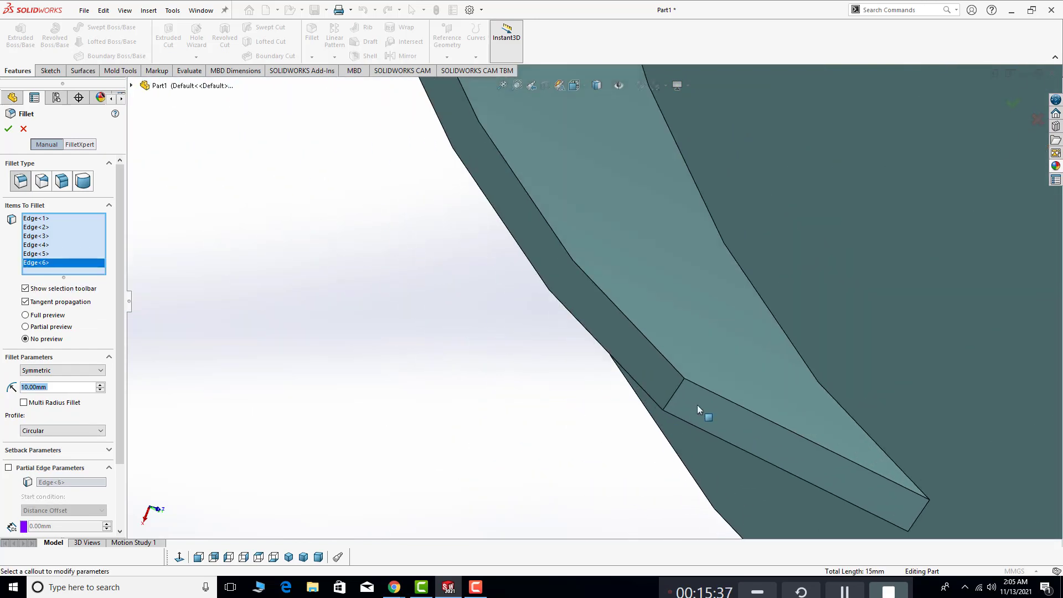
pyautogui.click(669, 398)
pyautogui.scroll(3, 630, 400)
pyautogui.scroll(-3, 532, 310)
pyautogui.scroll(-2, 523, 297)
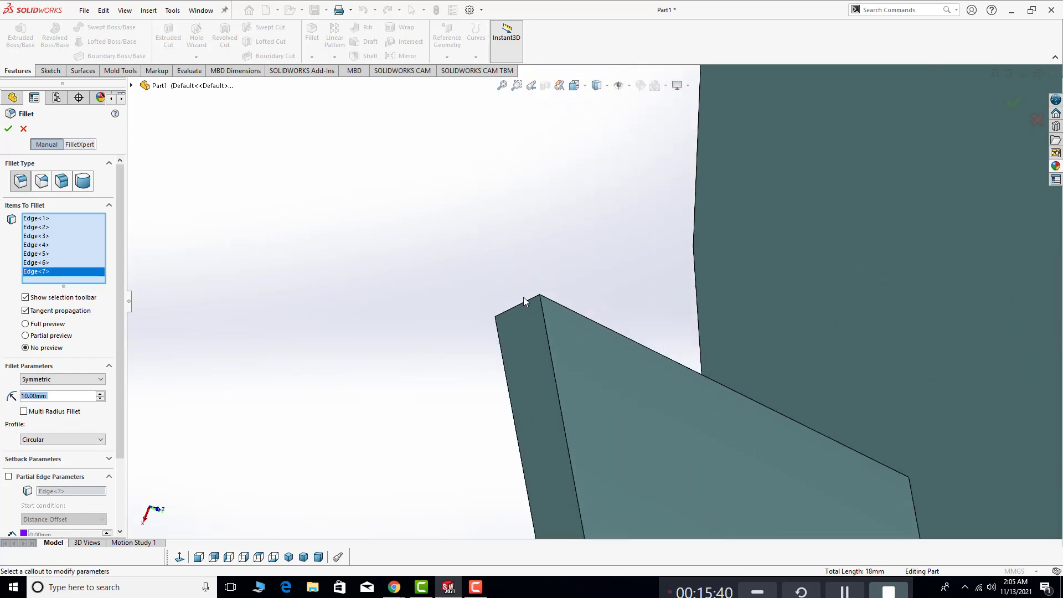
pyautogui.click(518, 305)
pyautogui.moveTo(507, 320); pyautogui.dragTo(500, 264, button='middle')
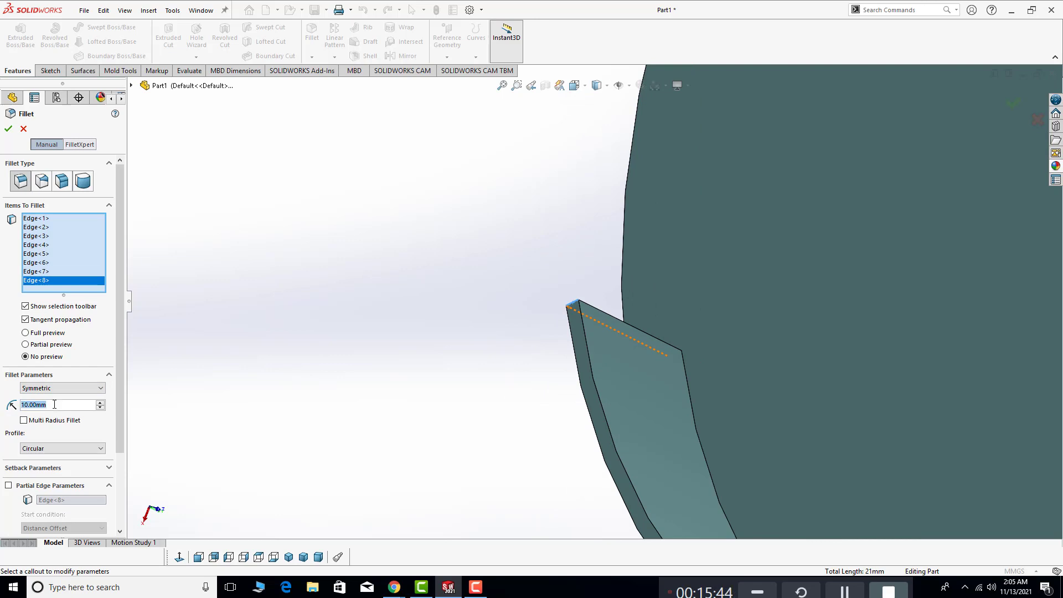
pyautogui.write('5')
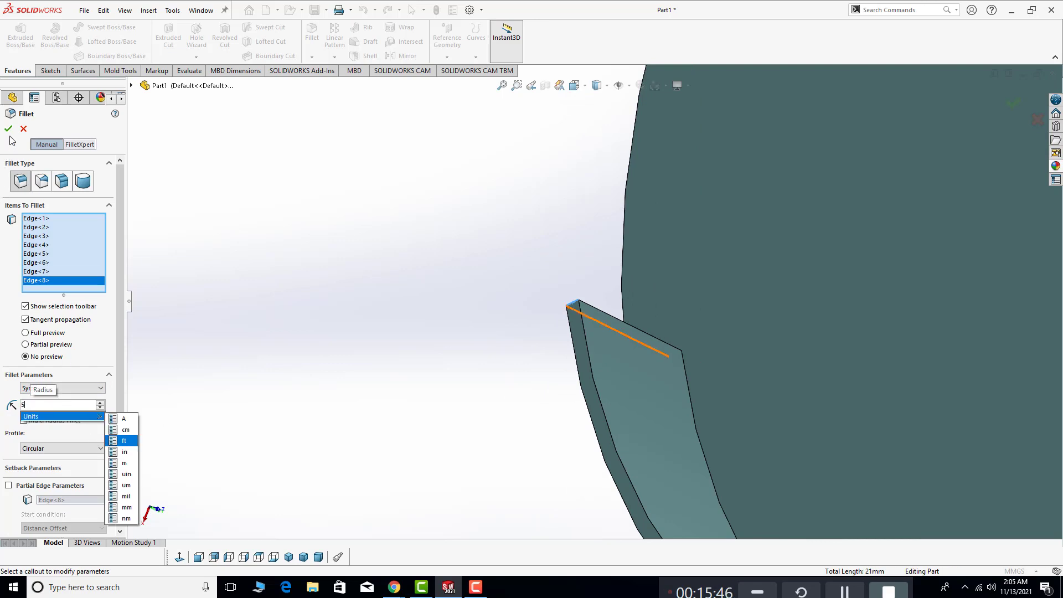
pyautogui.press('Return')
pyautogui.click(8, 129)
pyautogui.scroll(1, 341, 311)
pyautogui.scroll(2, 341, 311)
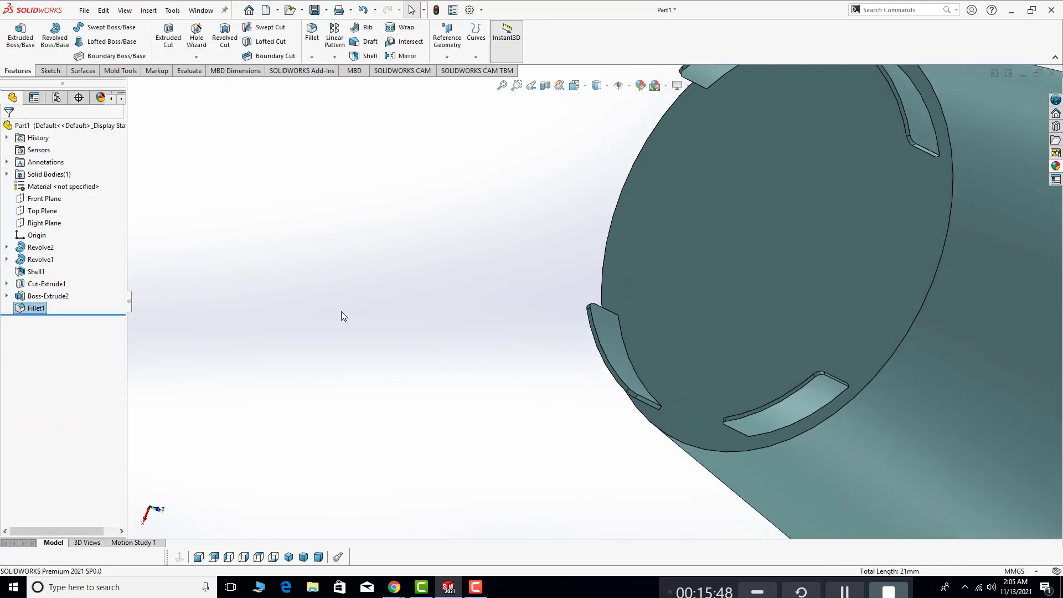
pyautogui.scroll(2, 341, 311)
pyautogui.moveTo(434, 339)
pyautogui.mouseDown(button='middle')
pyautogui.moveTo(636, 287)
pyautogui.moveTo(529, 412)
pyautogui.mouseUp(button='middle')
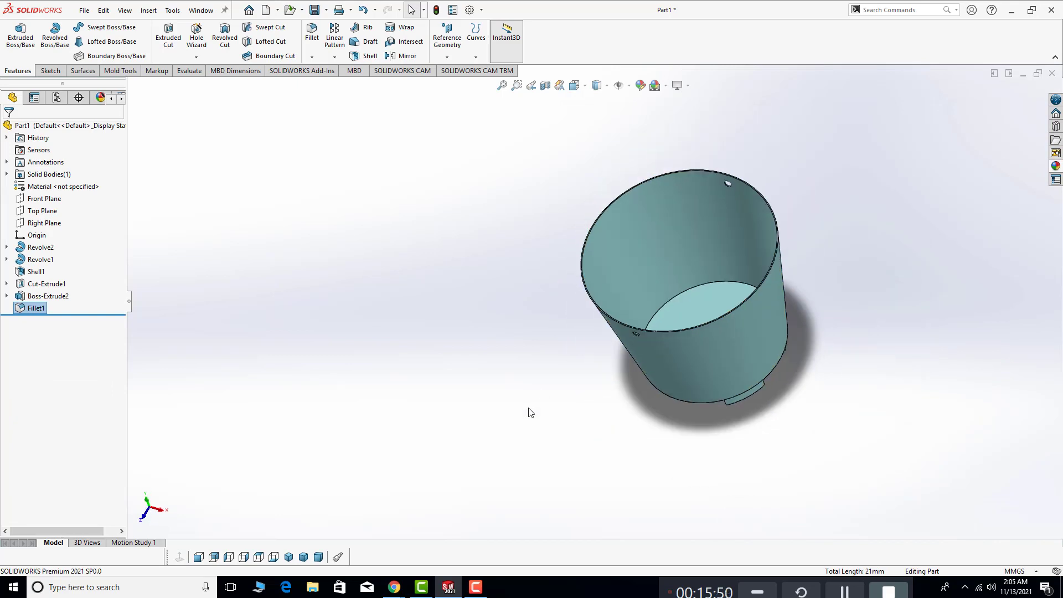
pyautogui.scroll(-2, 707, 309)
pyautogui.moveTo(706, 309); pyautogui.dragTo(498, 442, button='middle')
pyautogui.scroll(2, 481, 467)
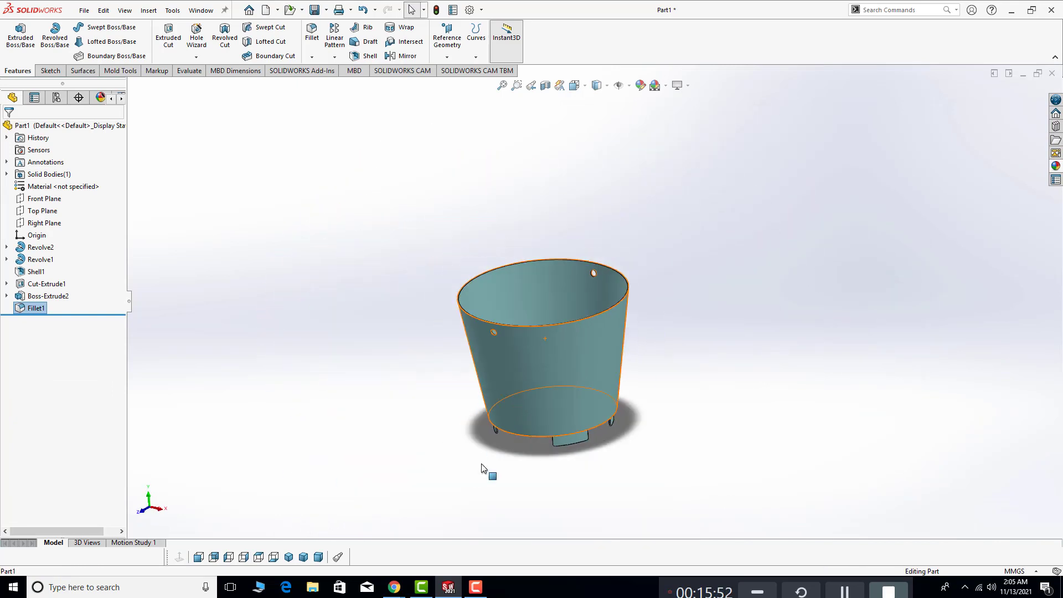
pyautogui.scroll(-3, 482, 468)
pyautogui.moveTo(593, 337)
pyautogui.mouseDown(button='middle')
pyautogui.moveTo(613, 268)
pyautogui.moveTo(664, 400)
pyautogui.mouseUp(button='middle')
pyautogui.scroll(2, 613, 267)
pyautogui.scroll(-3, 613, 267)
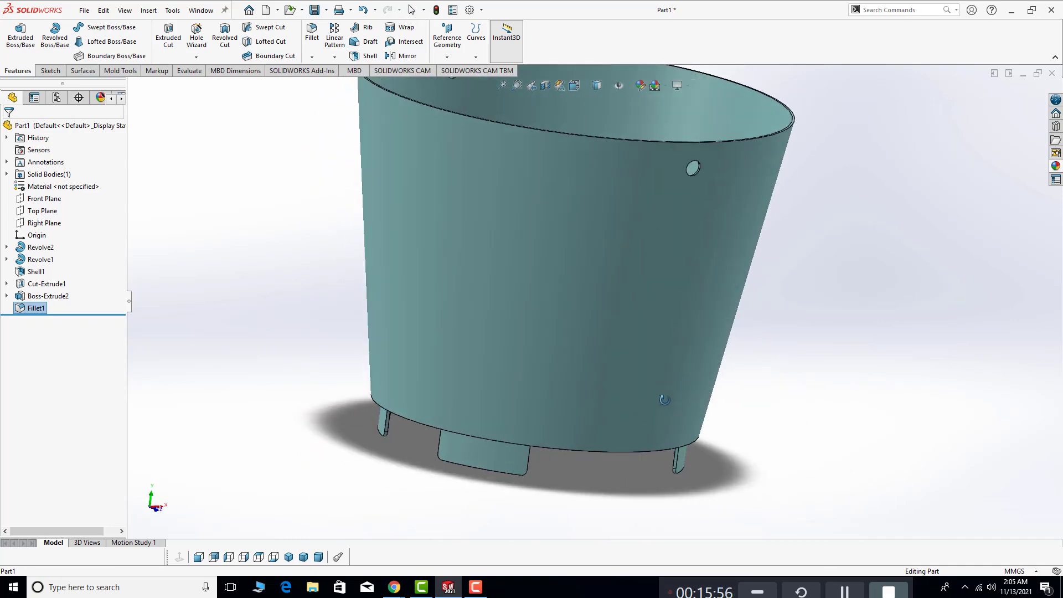
pyautogui.scroll(2, 664, 400)
pyautogui.moveTo(633, 393)
pyautogui.mouseDown(button='middle')
pyautogui.moveTo(620, 303)
pyautogui.moveTo(640, 387)
pyautogui.mouseUp(button='middle')
pyautogui.scroll(-3, 509, 354)
pyautogui.scroll(1, 610, 332)
pyautogui.scroll(2, 637, 375)
pyautogui.scroll(1, 639, 321)
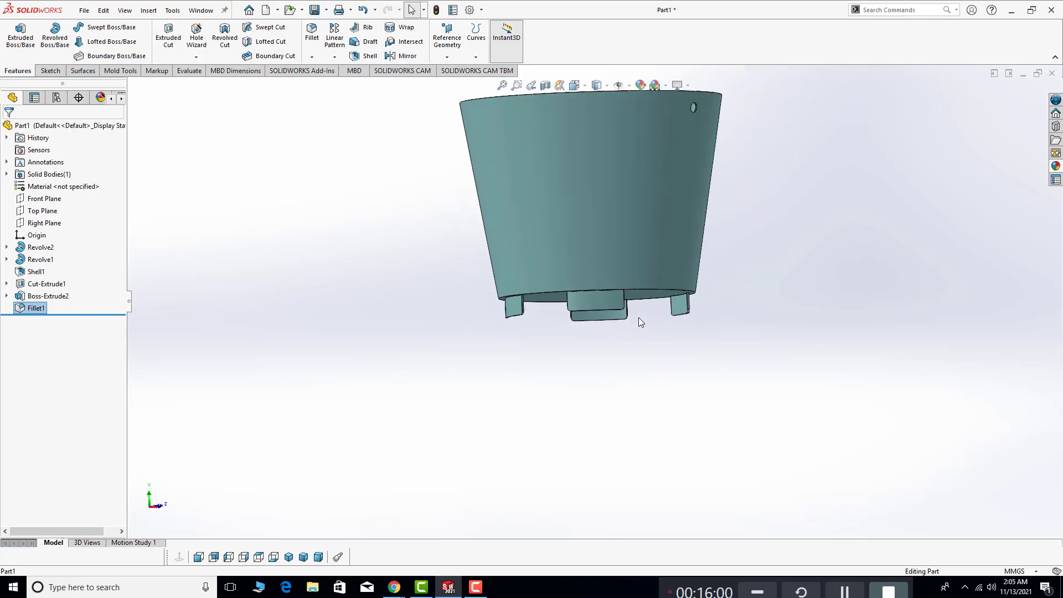
pyautogui.moveTo(638, 320); pyautogui.dragTo(646, 131, button='middle')
pyautogui.scroll(1, 636, 217)
pyautogui.moveTo(577, 345)
pyautogui.mouseDown(button='middle')
pyautogui.moveTo(666, 394)
pyautogui.moveTo(594, 406)
pyautogui.mouseUp(button='middle')
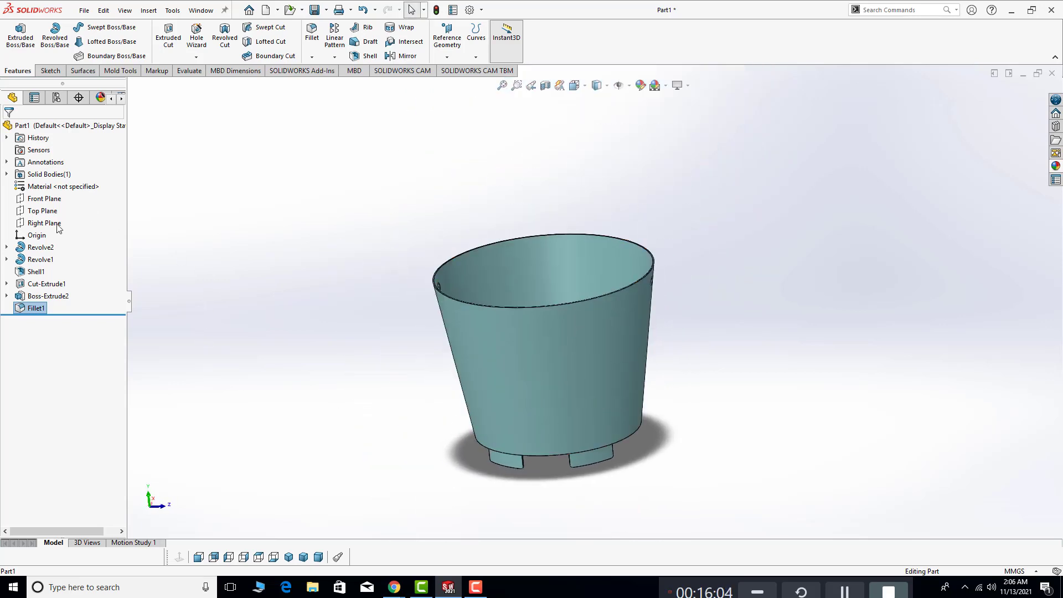
pyautogui.click(39, 199)
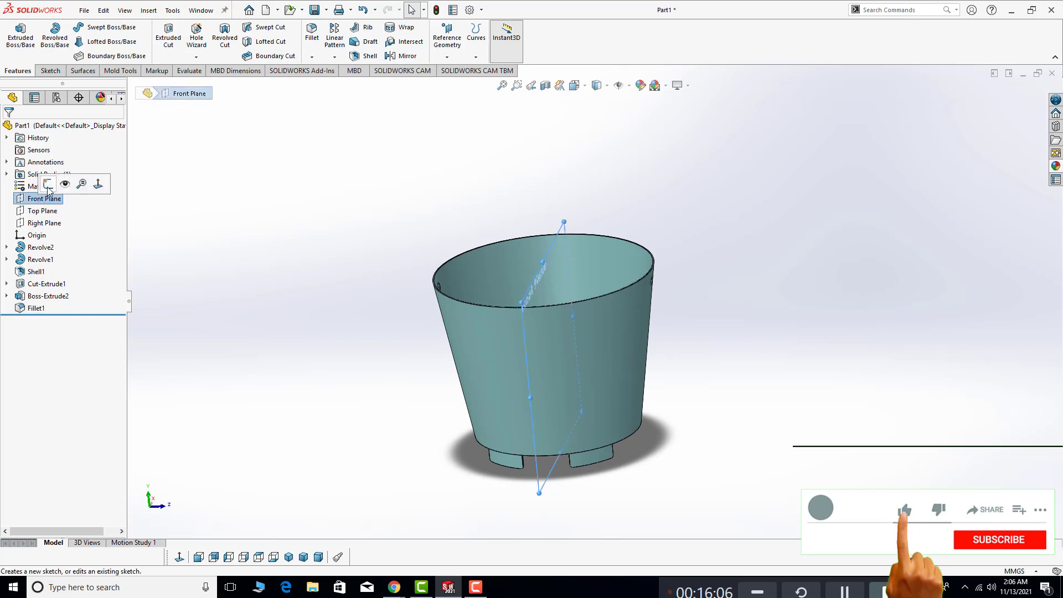
# Place 'Thanks for watching' sketch text near the bucket's centre in a Front Plane sketch
pyautogui.click(49, 185)
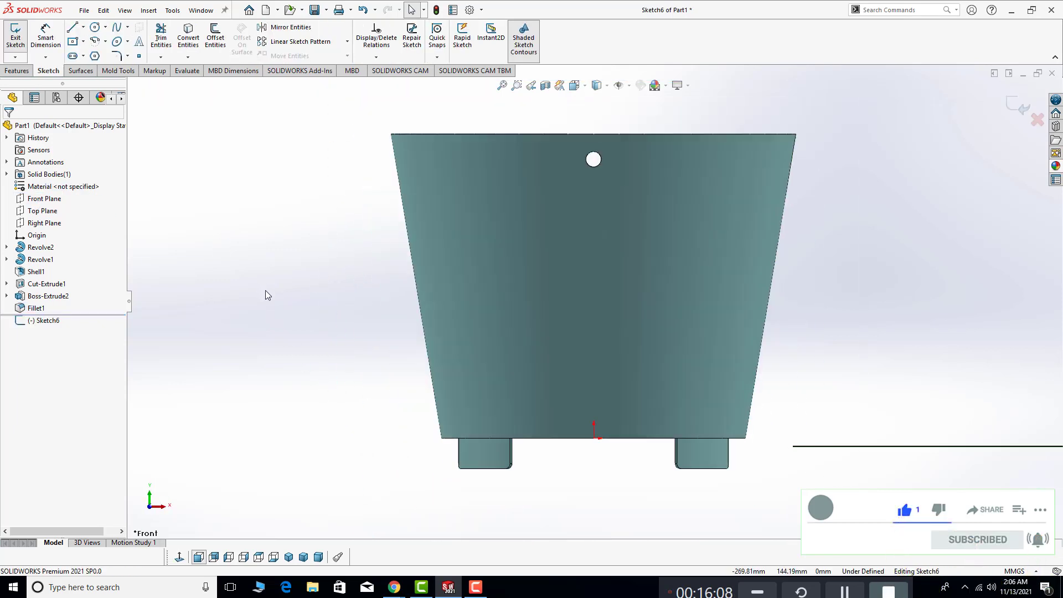
pyautogui.click(139, 41)
pyautogui.write('Thanks for watching')
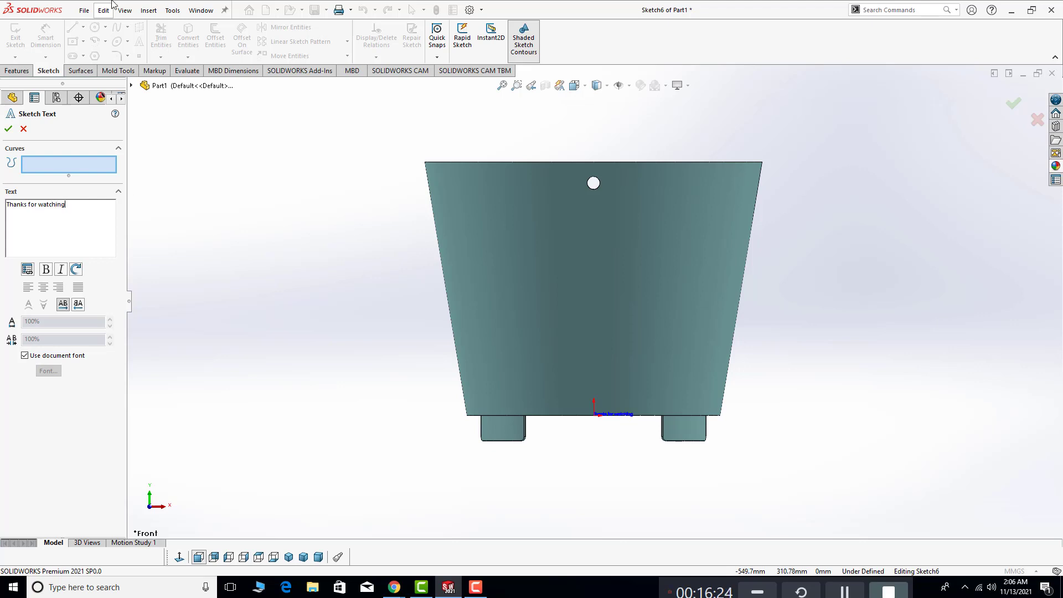
pyautogui.click(612, 276)
pyautogui.scroll(-1, 635, 276)
pyautogui.scroll(-3, 651, 260)
pyautogui.scroll(-3, 640, 310)
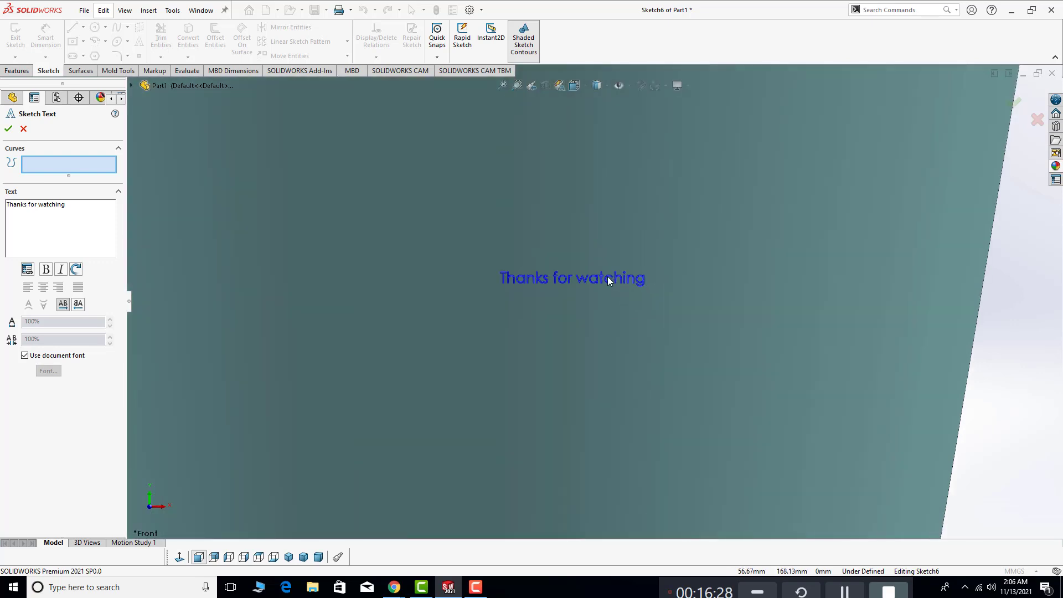
pyautogui.scroll(-2, 606, 279)
pyautogui.scroll(1, 605, 277)
pyautogui.scroll(3, 604, 277)
pyautogui.scroll(1, 605, 276)
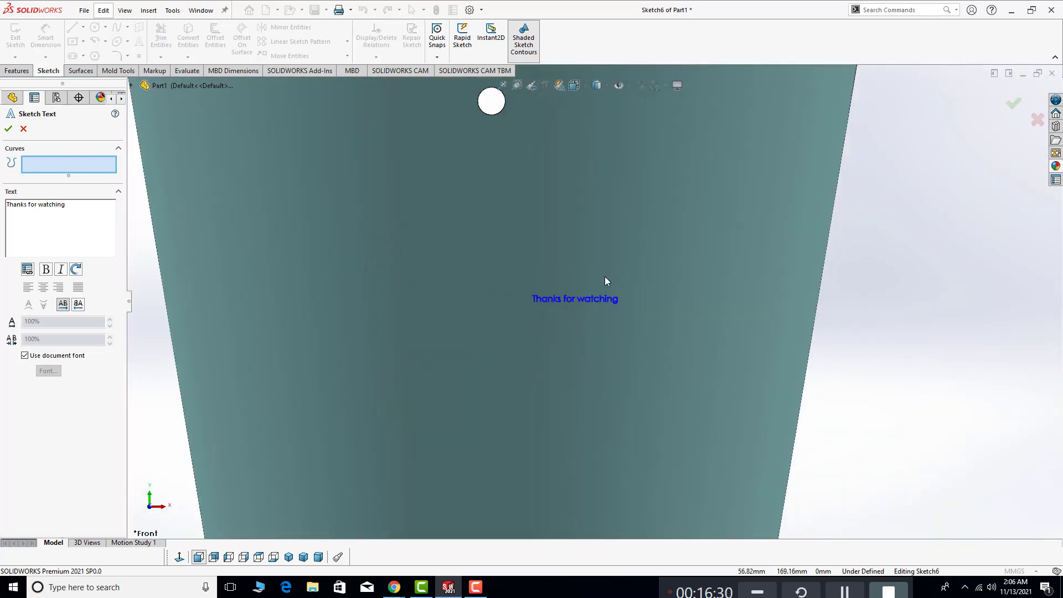
pyautogui.scroll(2, 605, 276)
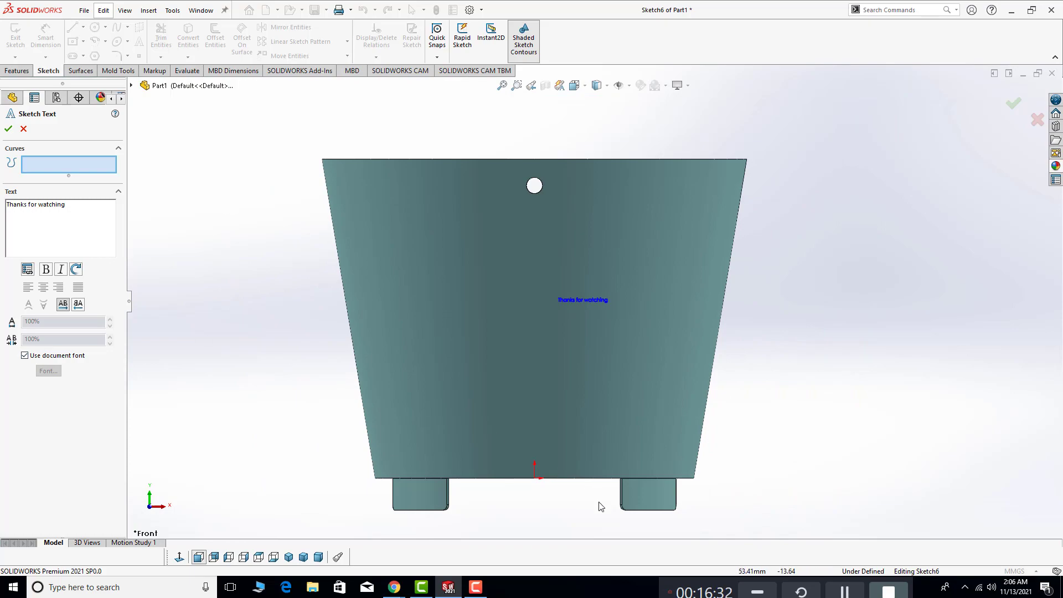